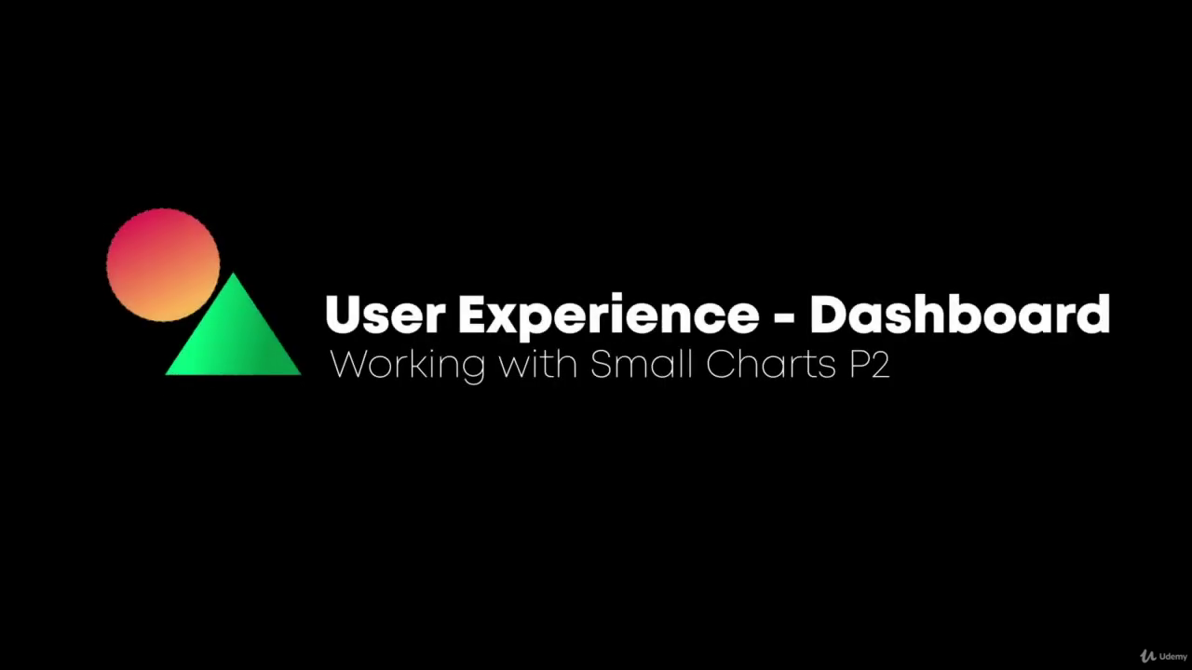
- Switch to dashboard.psd and examine the small line chart on the pink Visitors card
left_click(508, 369)
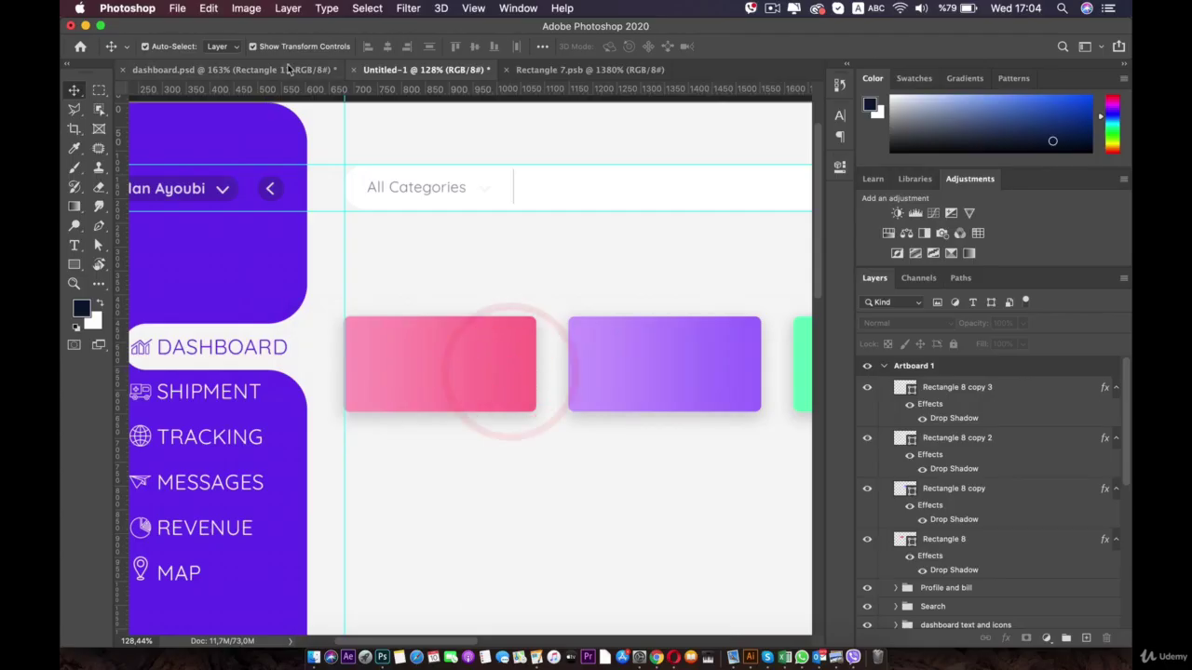
left_click(284, 69)
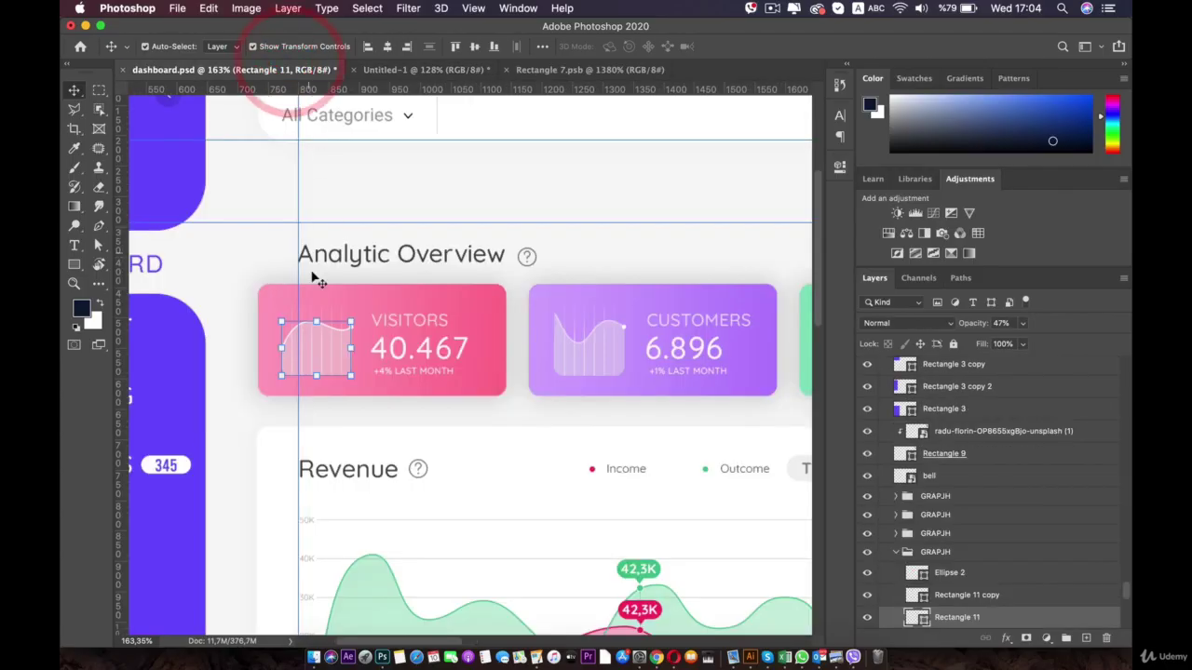
scroll(316, 279, "up", 3)
scroll(173, 300, "up", 2)
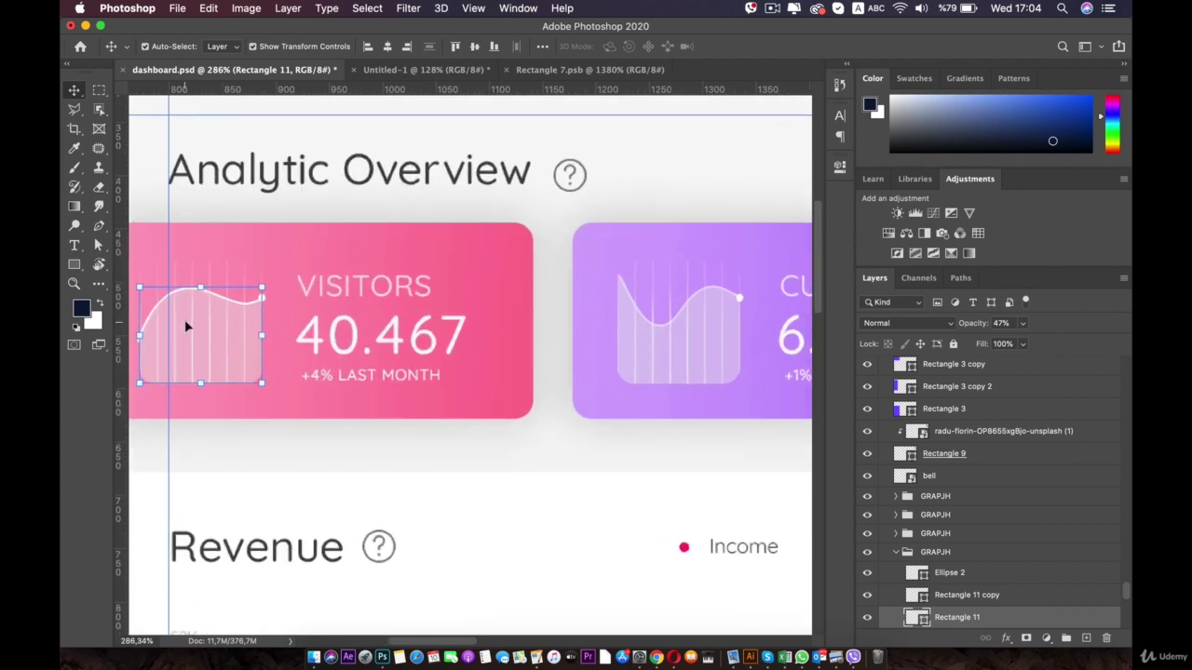
scroll(266, 346, "left", 2)
left_click(266, 345)
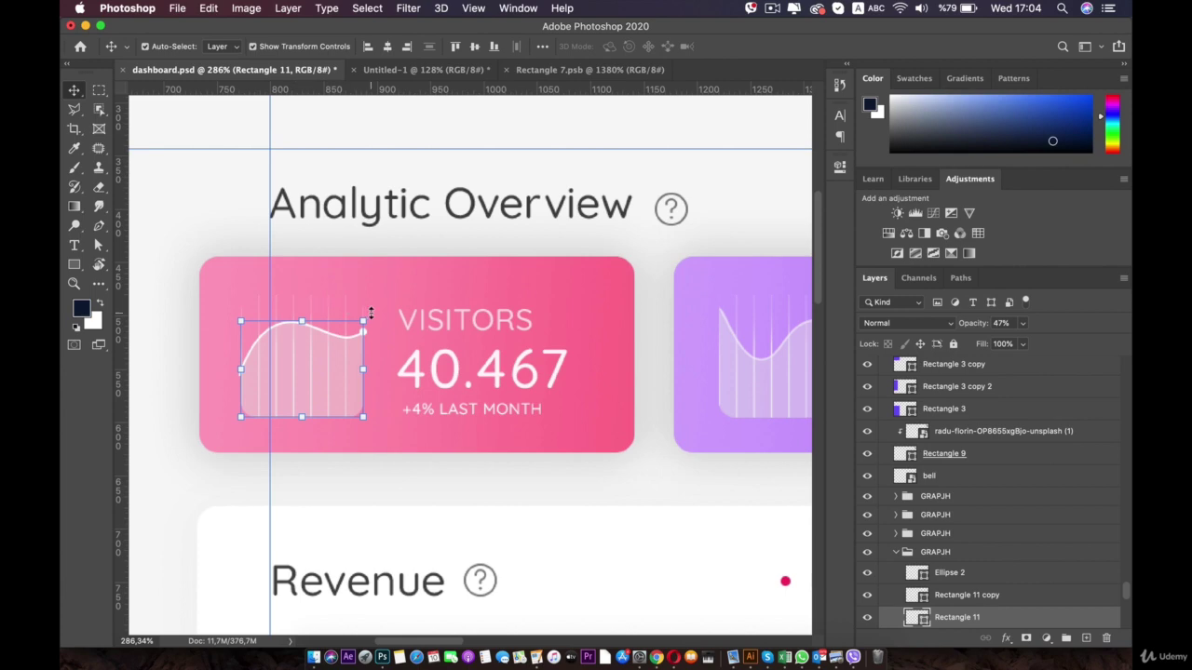
- In the Untitled-1 document, draw a straight vertical Pen shape about 168 px tall near the pink card's left edge
left_click(550, 71)
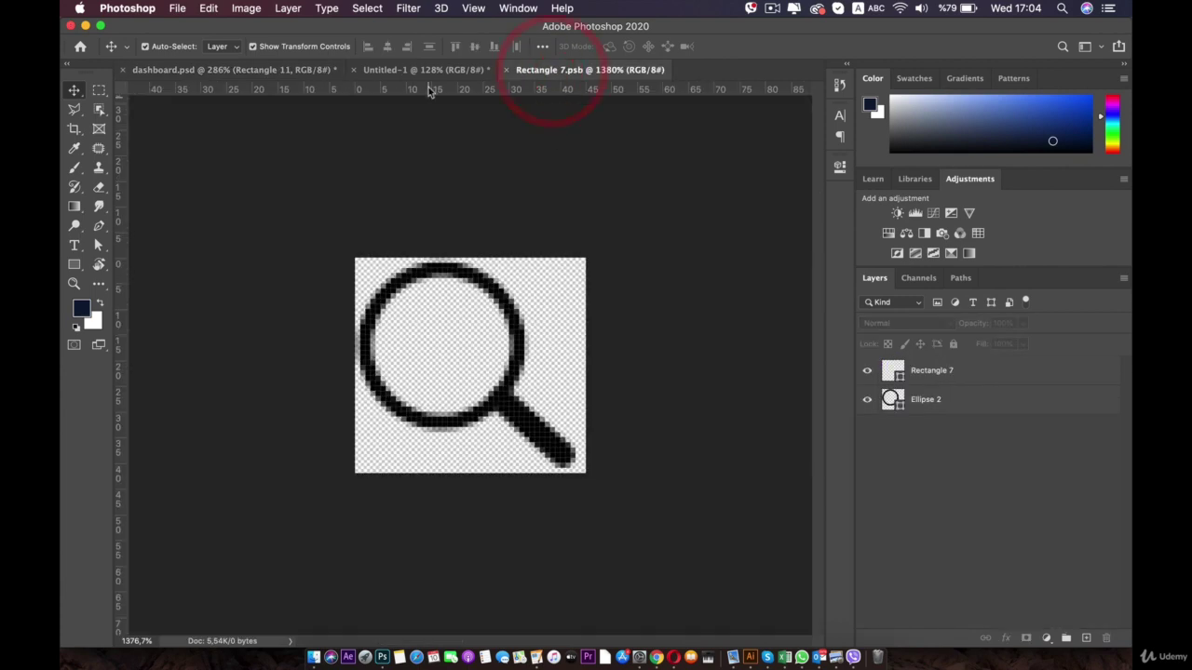
left_click(408, 71)
scroll(385, 400, "up", 4)
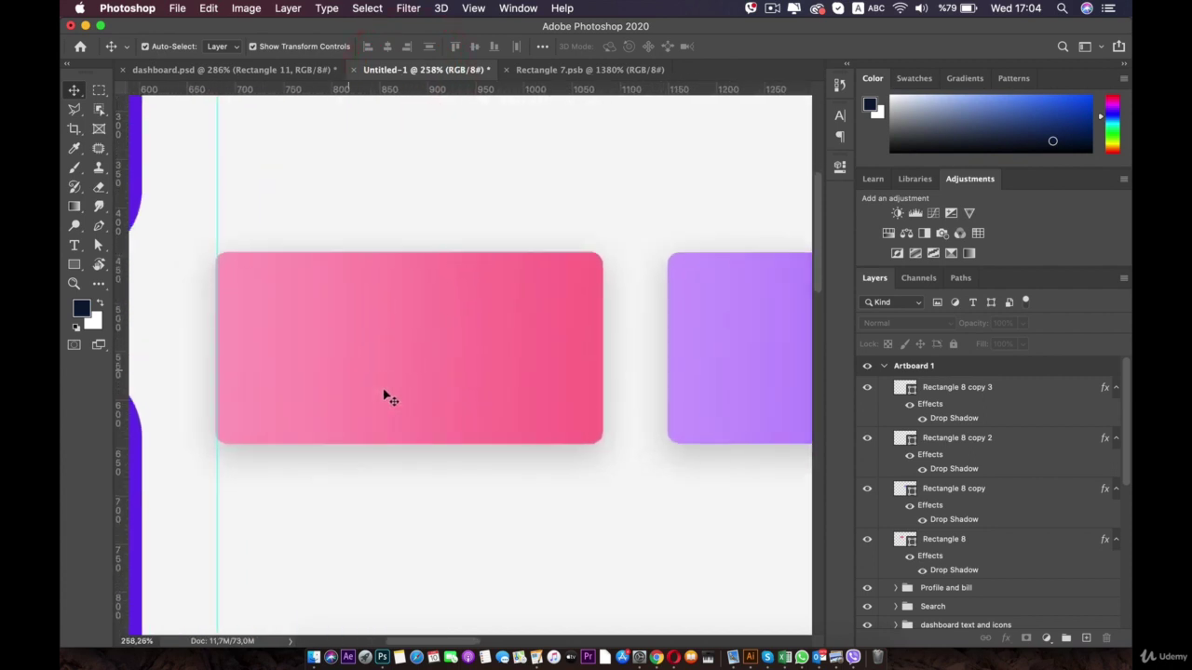
left_click_drag(408, 322, 412, 303)
left_click(99, 225)
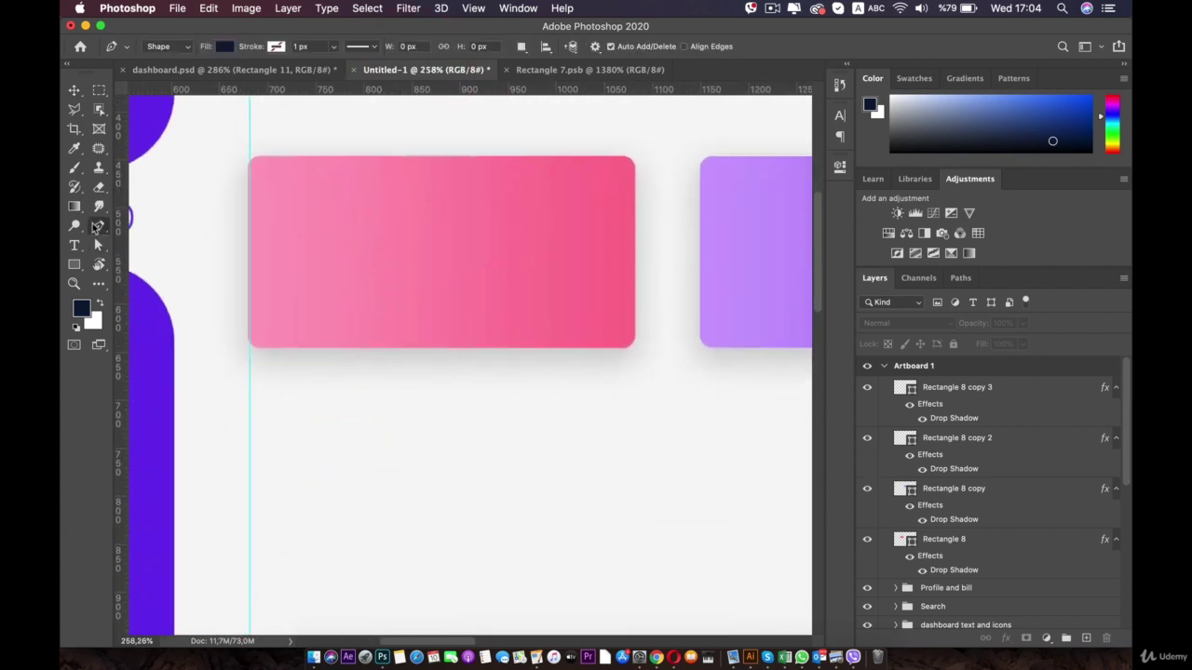
left_click(276, 172, "shift")
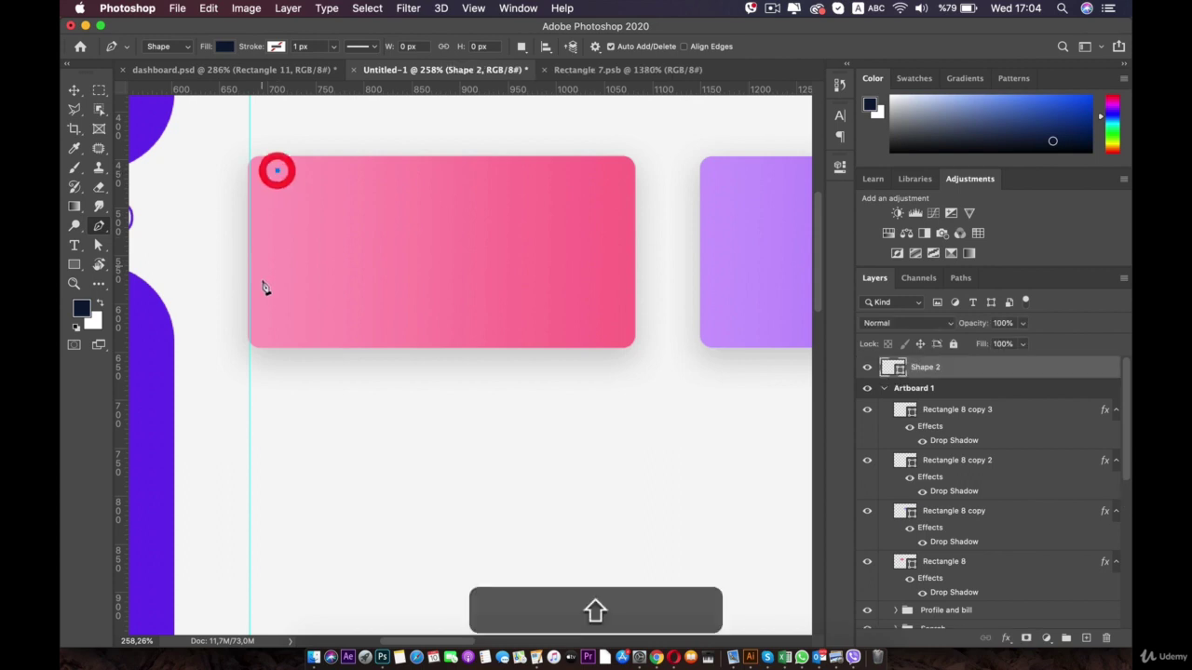
left_click(276, 333, "shift")
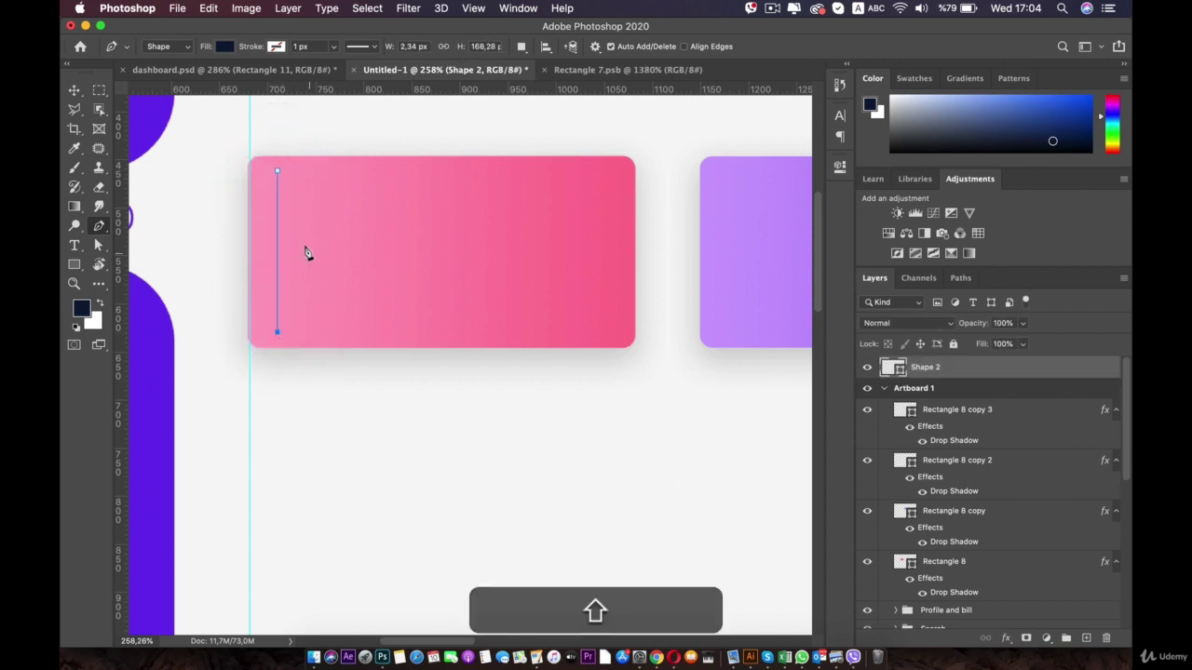
- Remove the vertical line's fill, give it a white stroke, and deselect it
left_click(75, 90)
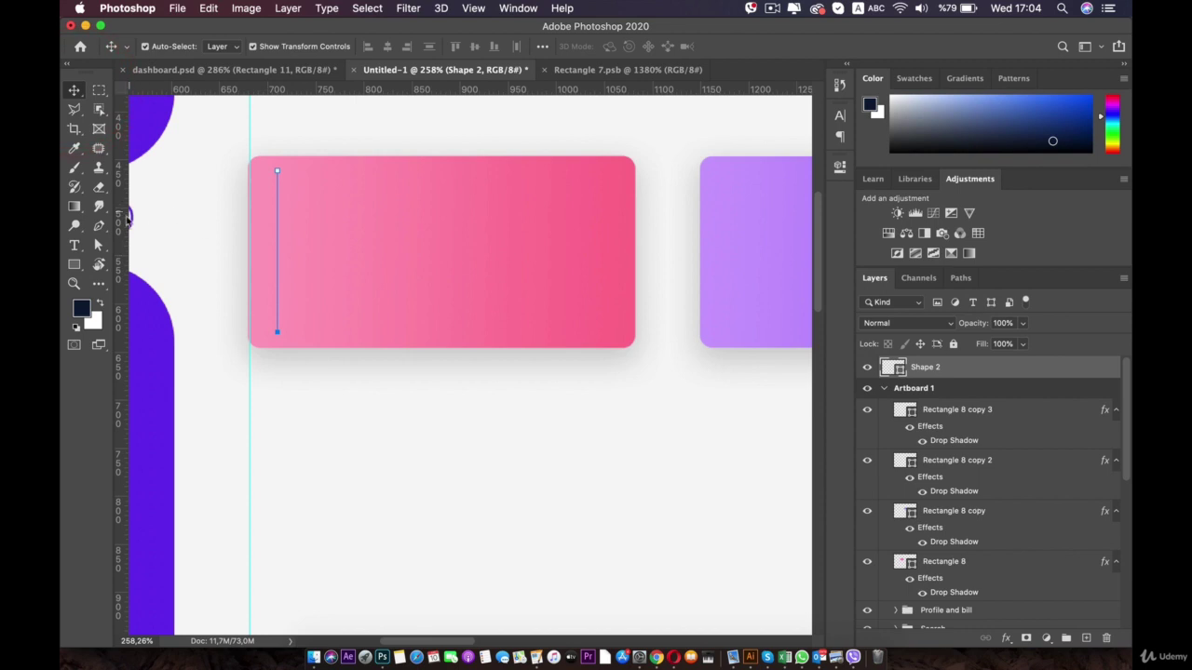
left_click(99, 245)
left_click(281, 45)
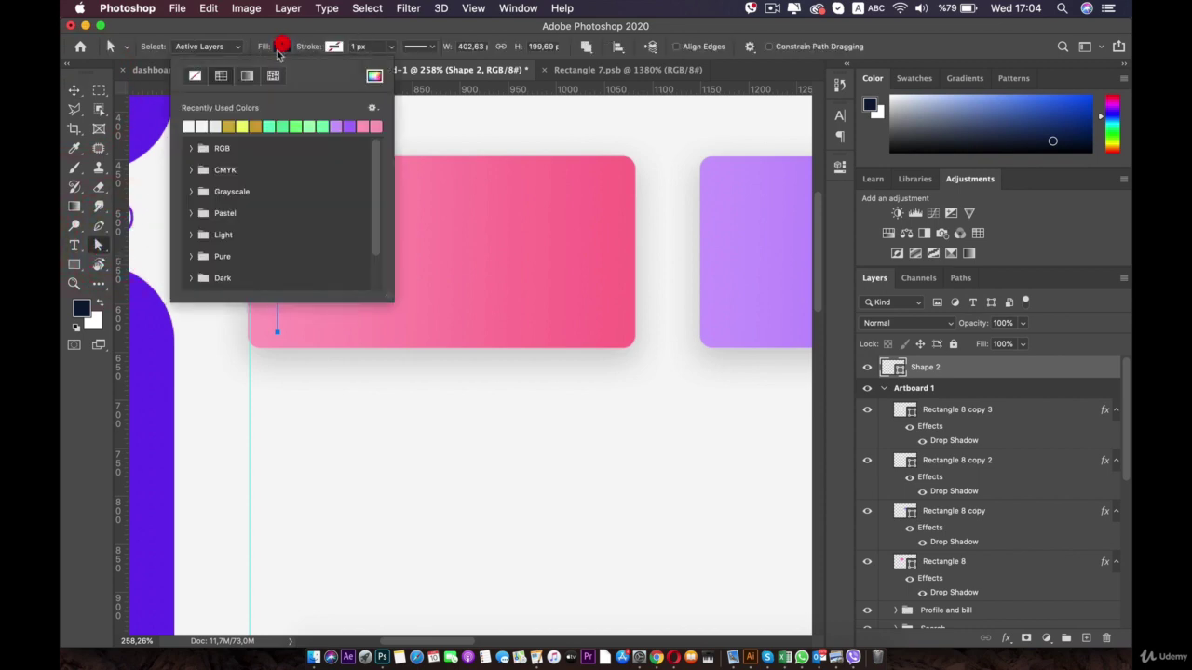
left_click(333, 45)
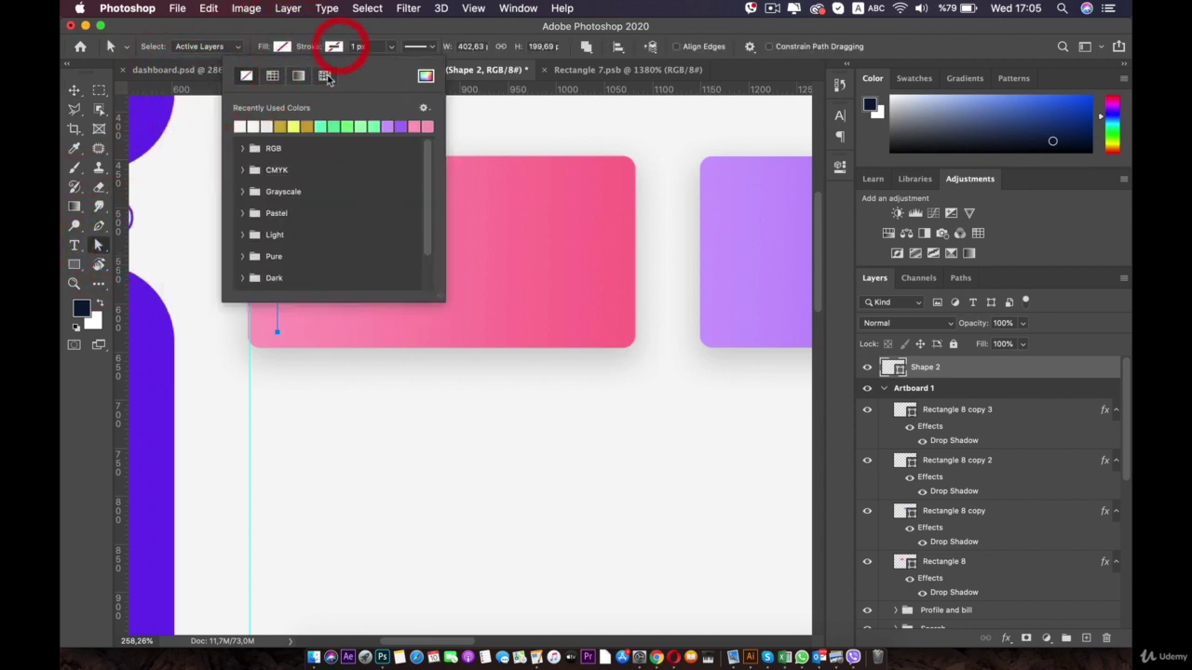
left_click(250, 126)
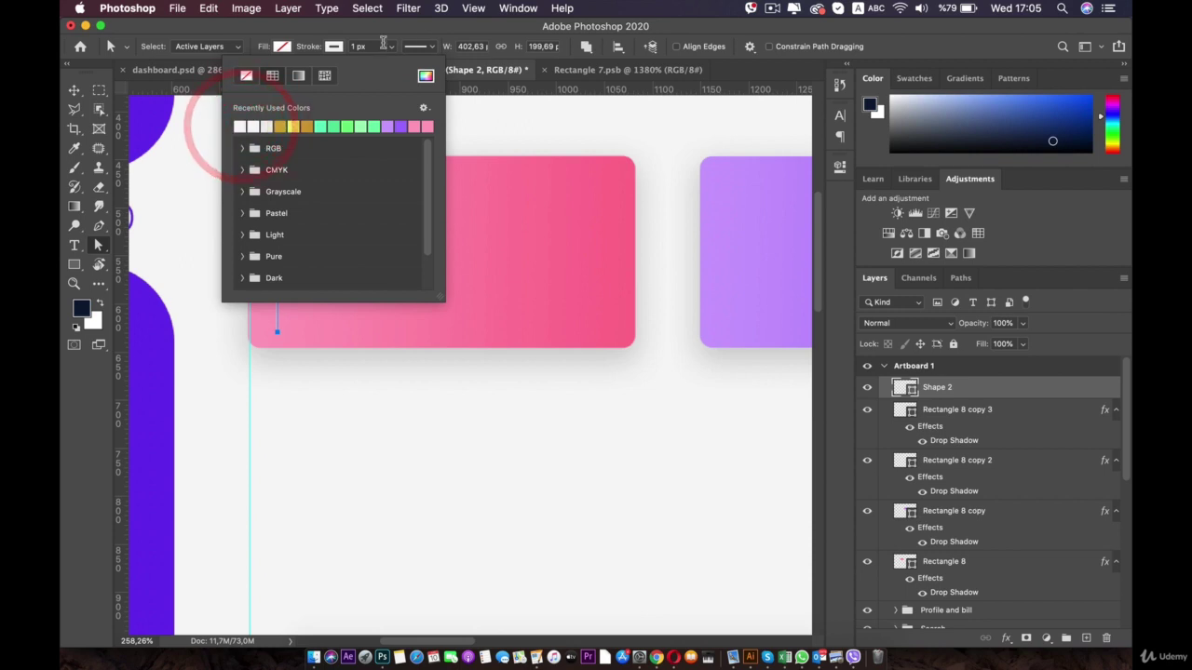
left_click(392, 46)
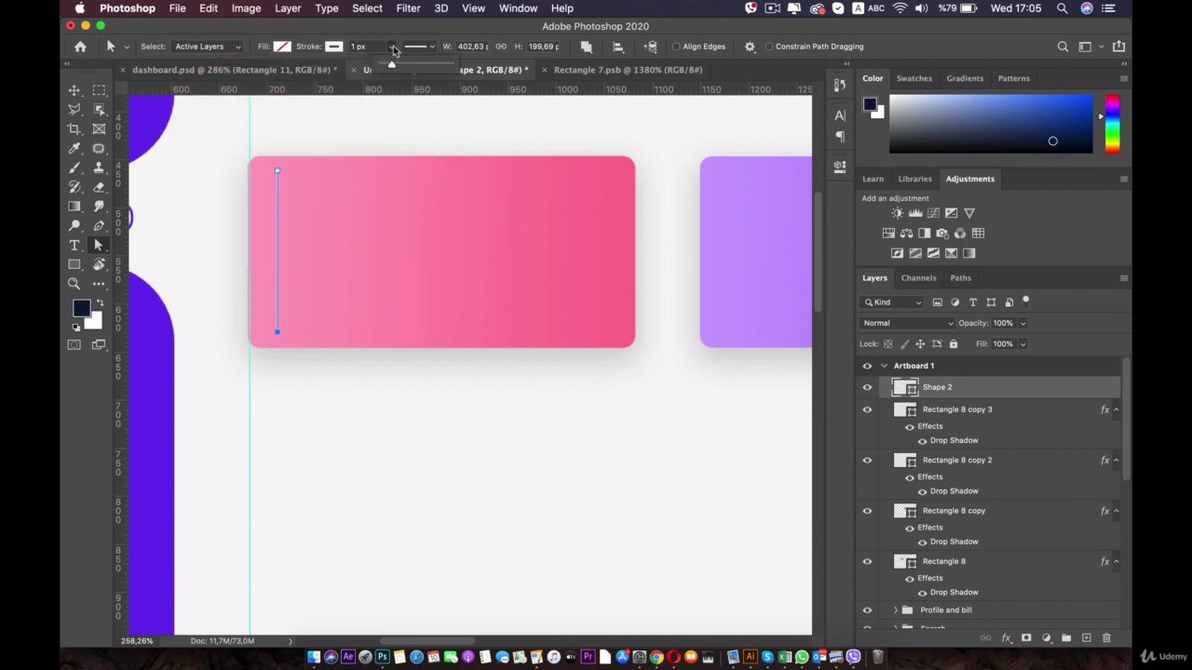
left_click(74, 90)
left_click(367, 268)
left_click(379, 421)
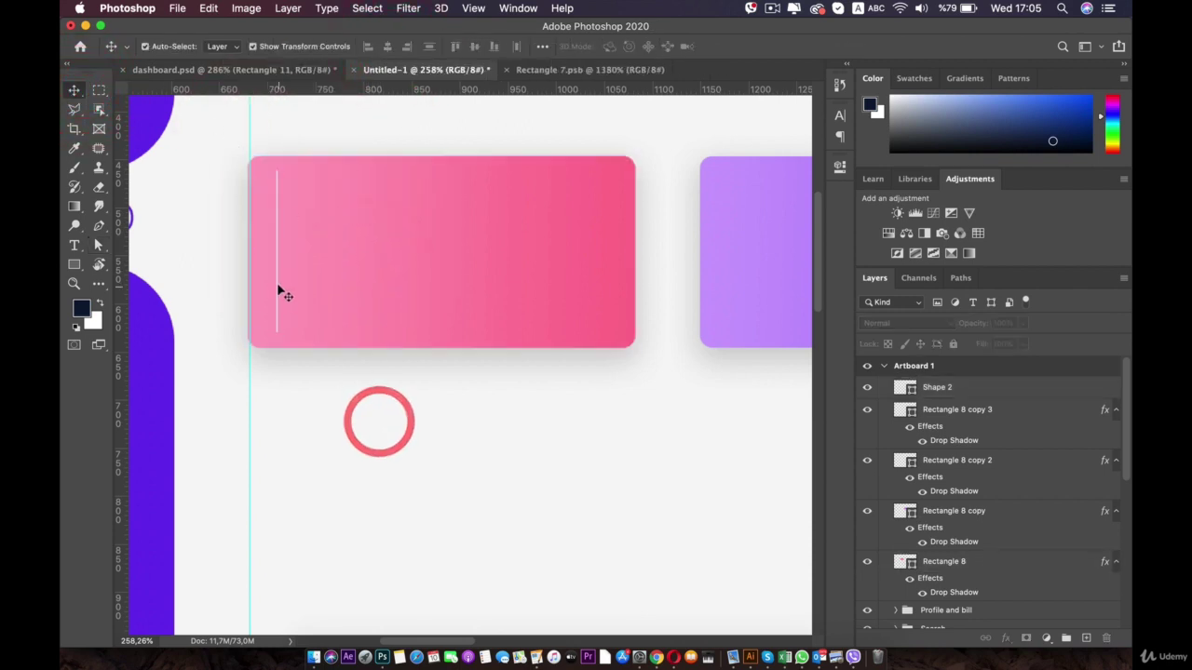
- Duplicate the white line and offset the copy about 30 px to its right
left_click(277, 279)
scroll(282, 282, "up", 3)
left_click_drag(282, 282, 442, 444)
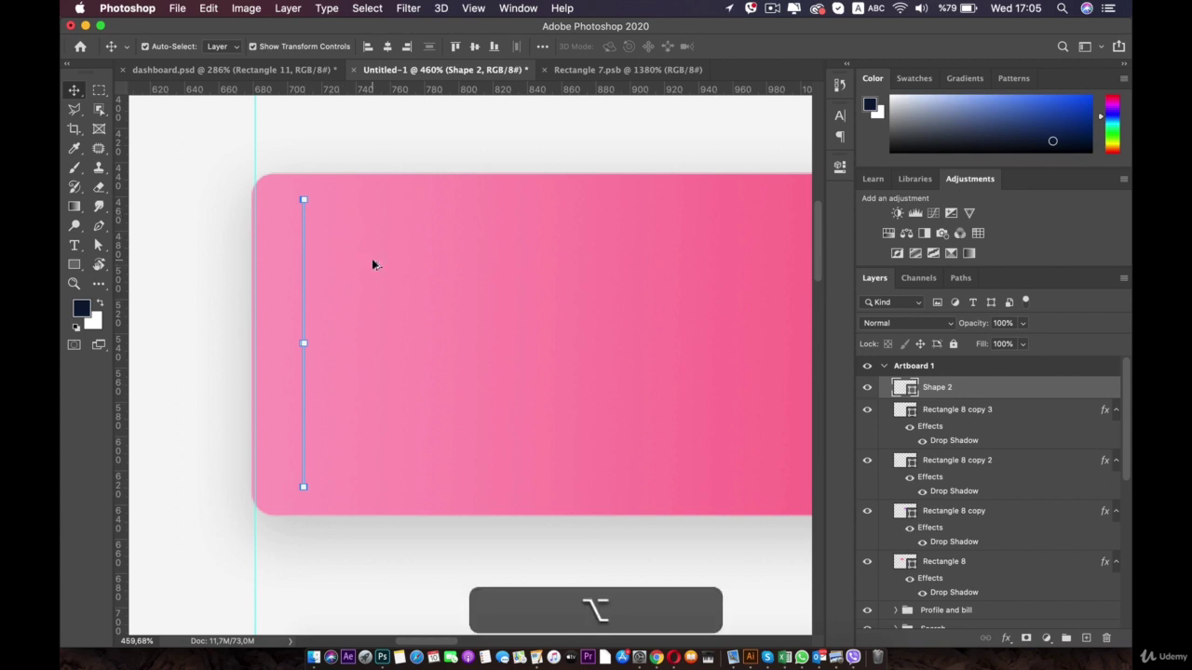
key("alt+Right")
key("alt+shift+Right")
key("shift+Right")
key("shift+Right")
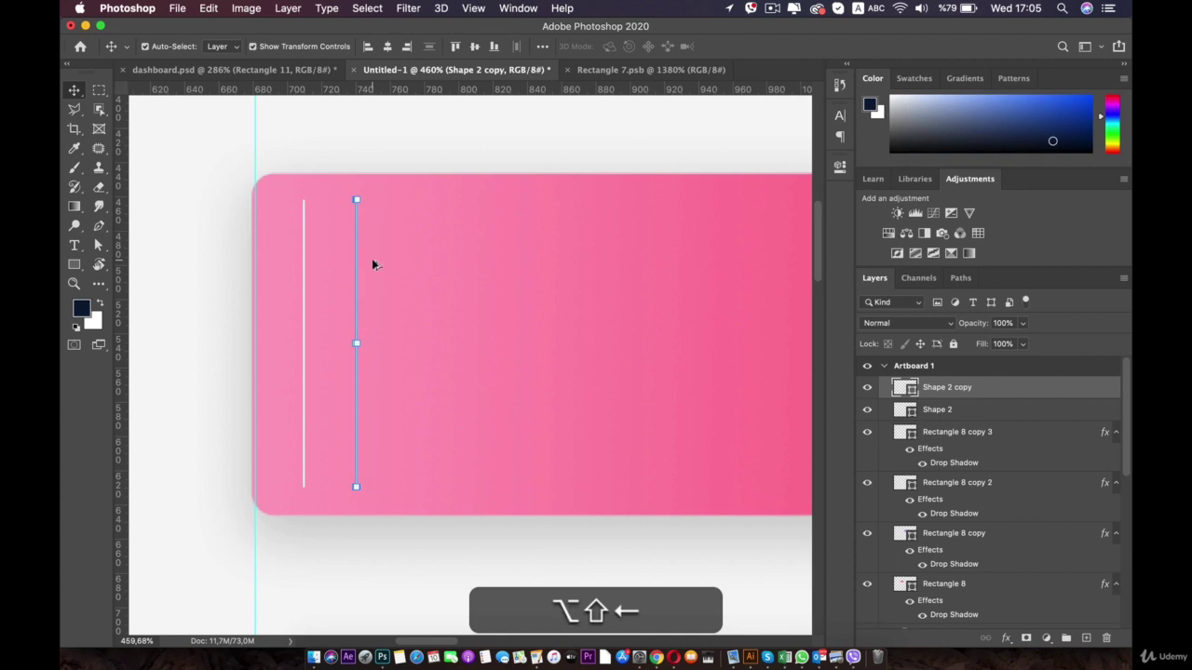
- Duplicate the line twice more, placing the third about 40 px after the second and the fourth about 30 px further
key("alt+shift+Right")
key("shift+Right")
key("shift+Right")
key("shift+Right")
key("alt+shift+super+Right")
key("shift+Right")
key("shift+Right")
key("shift+Right")
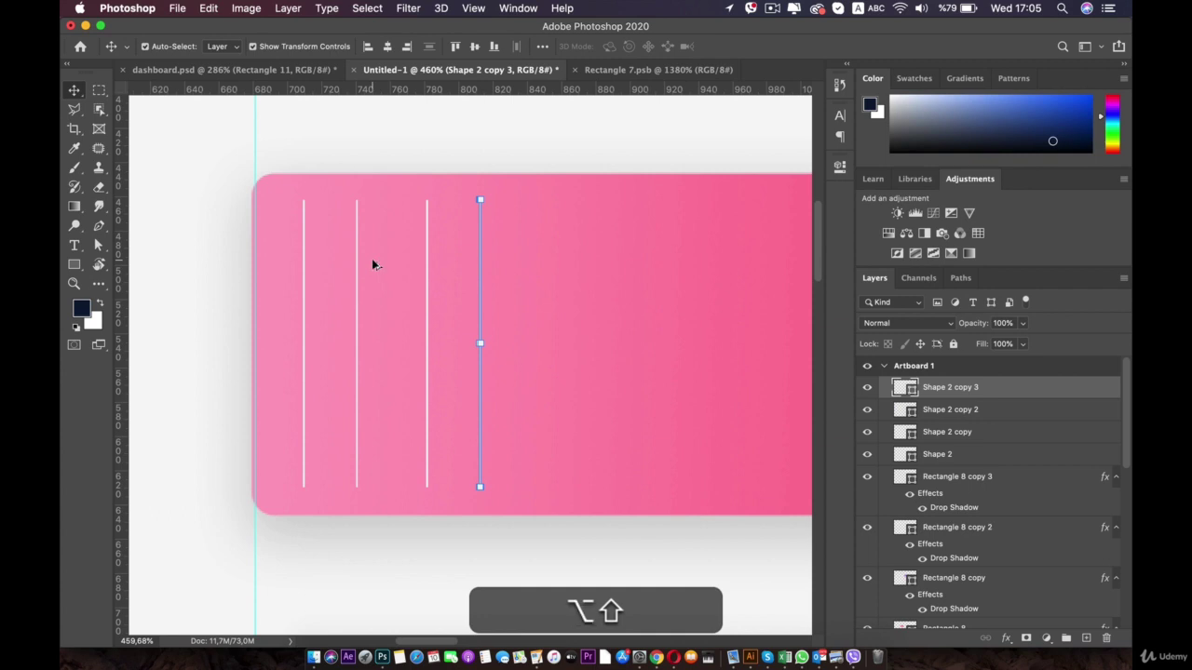
- Add a fifth and a sixth vertical line to the row, each about 30 px right of the previous one
key("alt+shift+Right")
key("shift+Right")
key("shift+Right")
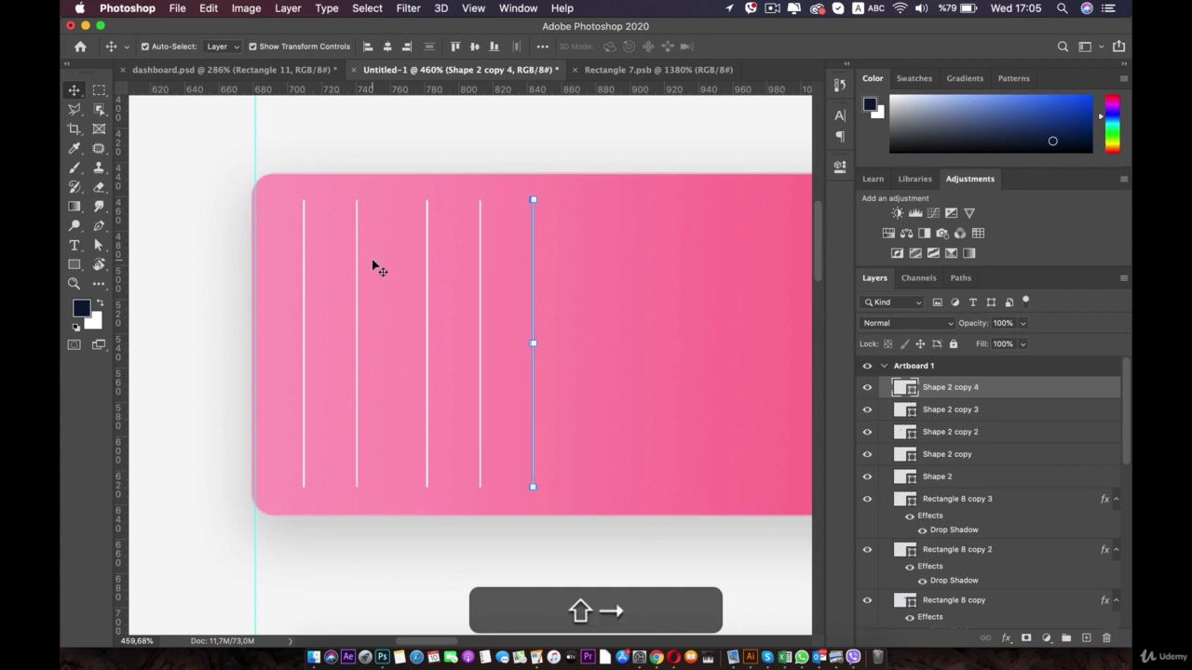
key("alt+Right")
key("shift+Right")
key("shift+Right")
key("shift+Right")
key("shift+Right")
key("shift+Left")
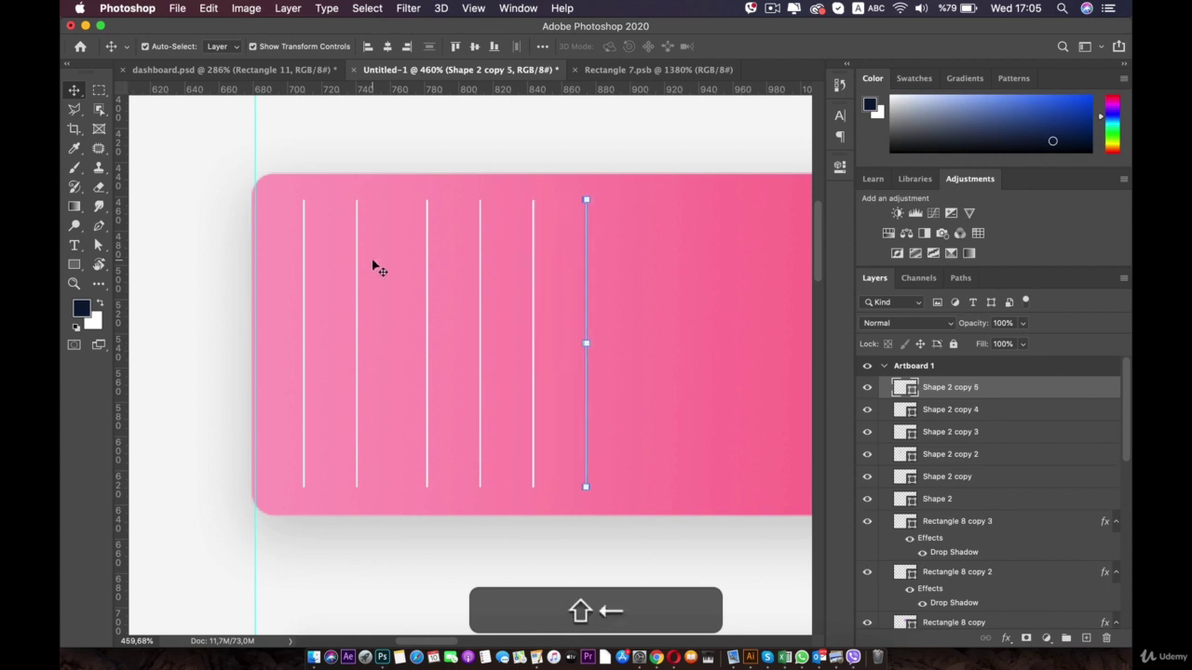
left_click(535, 294)
key("shift+Right")
key("shift+Right")
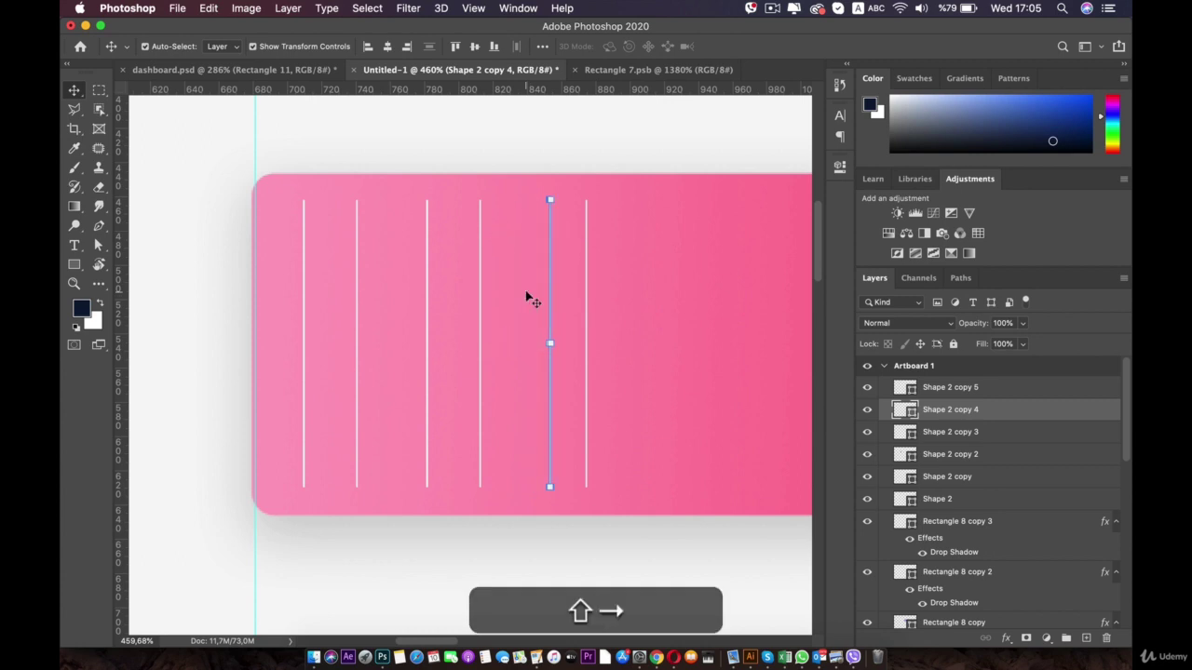
key("shift+Left")
key("shift+Left")
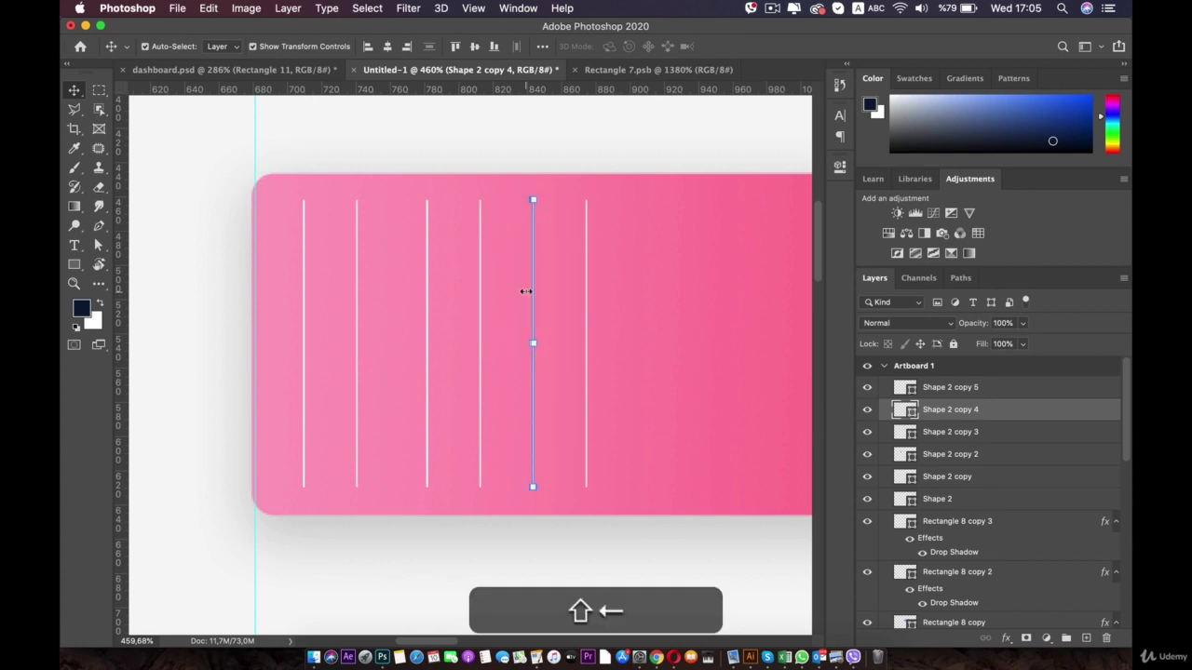
left_click(625, 299)
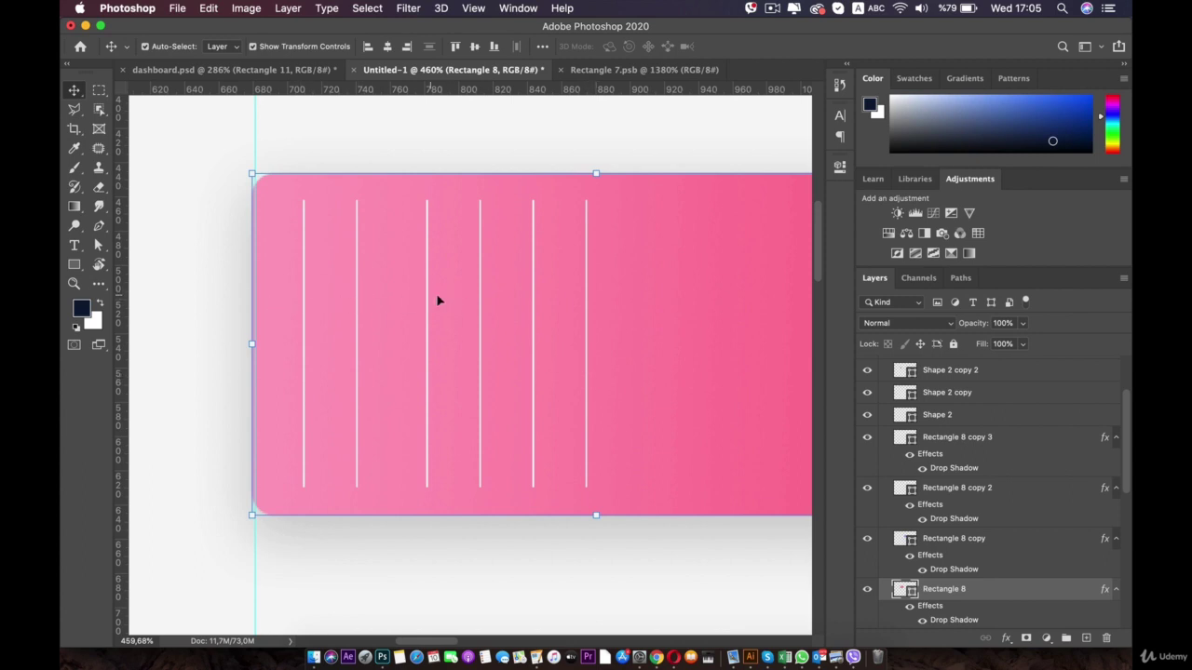
- Duplicate the sixth line twice, offsetting the seventh by about 30 px and the eighth by about 40 px further right
left_click(587, 296)
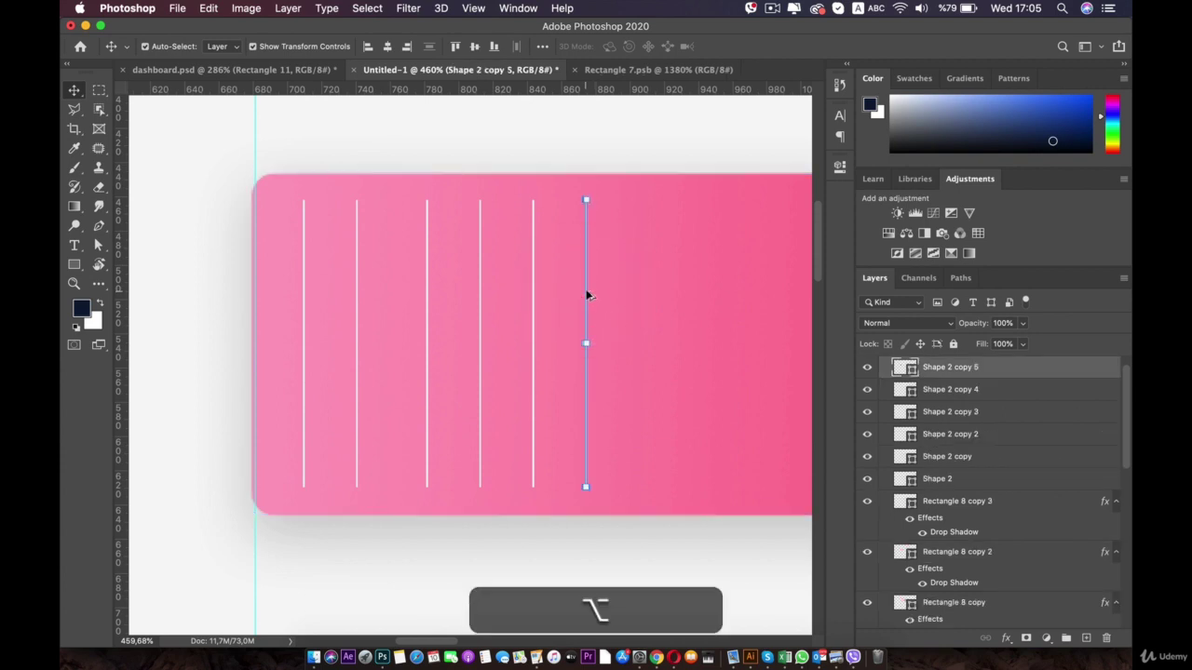
key("alt+shift+Right")
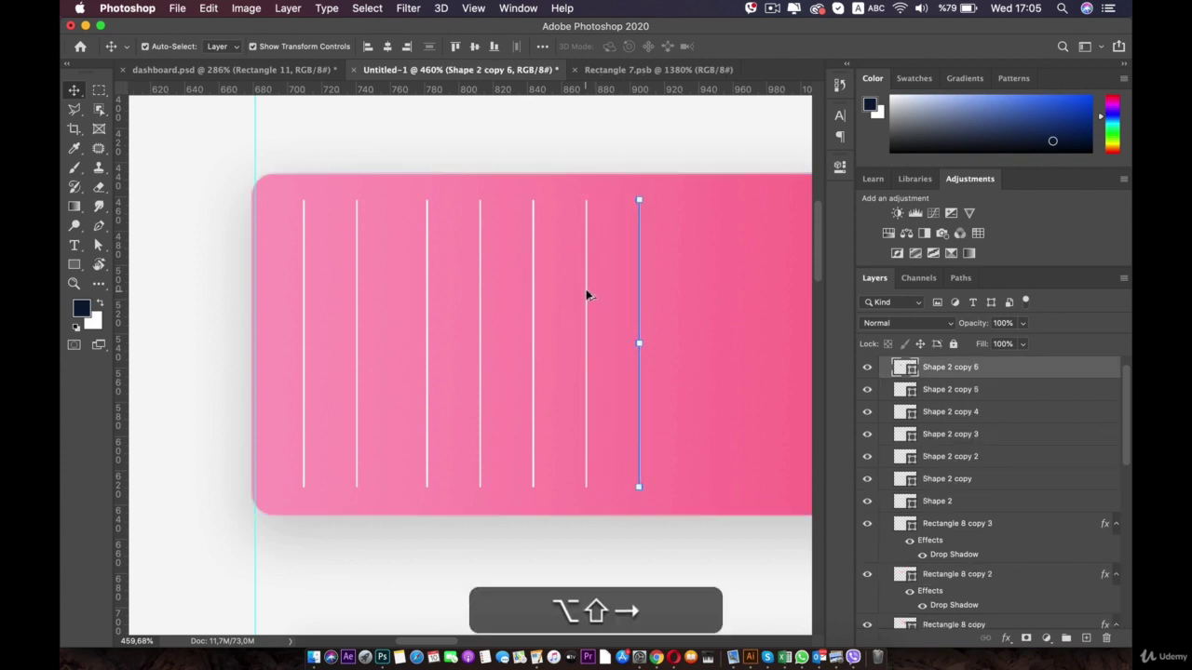
key("alt+Right")
key("Right")
key("Right")
key("Right")
key("Right")
key("Right")
key("Right")
key("Right")
key("Right")
key("Right")
key("Right")
key("Right")
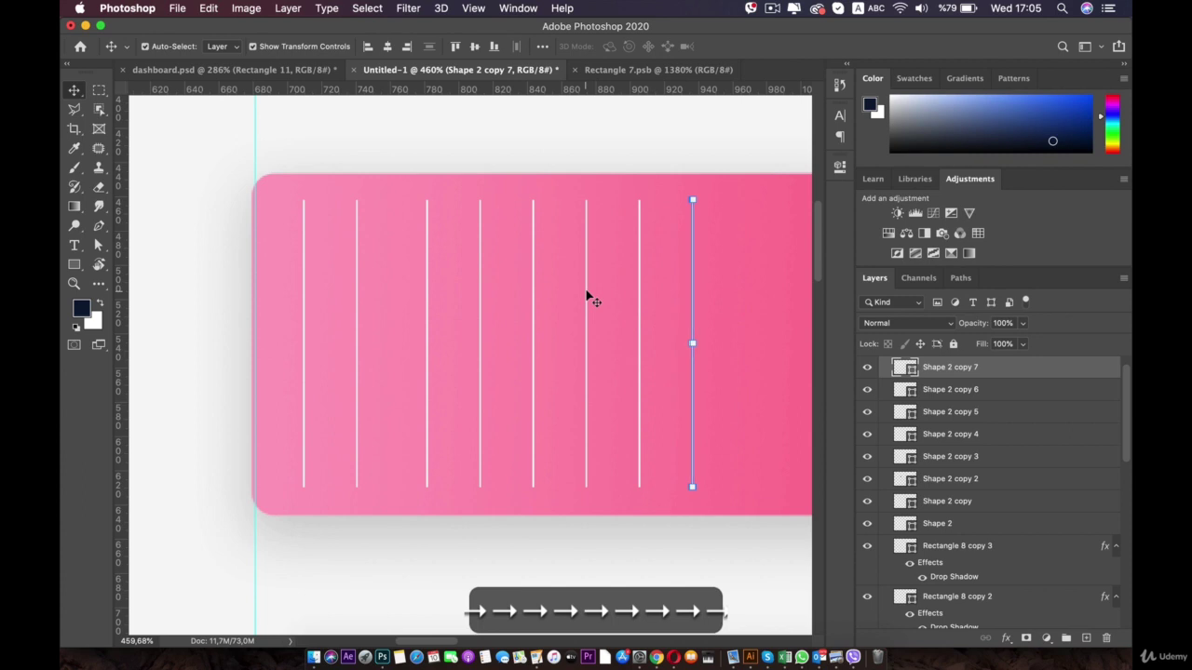
key("Right")
key("Right")
key("Right")
key("Right")
- Move the second line to about 17 px from the first, comparing the spacing with the chart in dashboard.psd
left_click(306, 282)
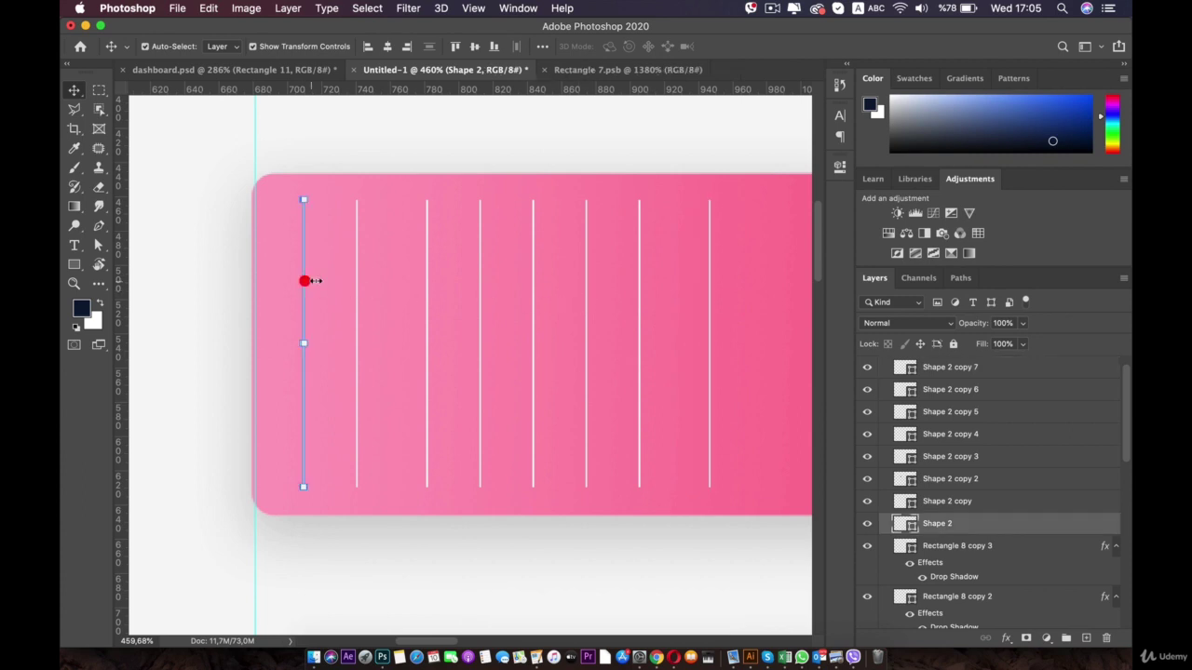
left_click(356, 292)
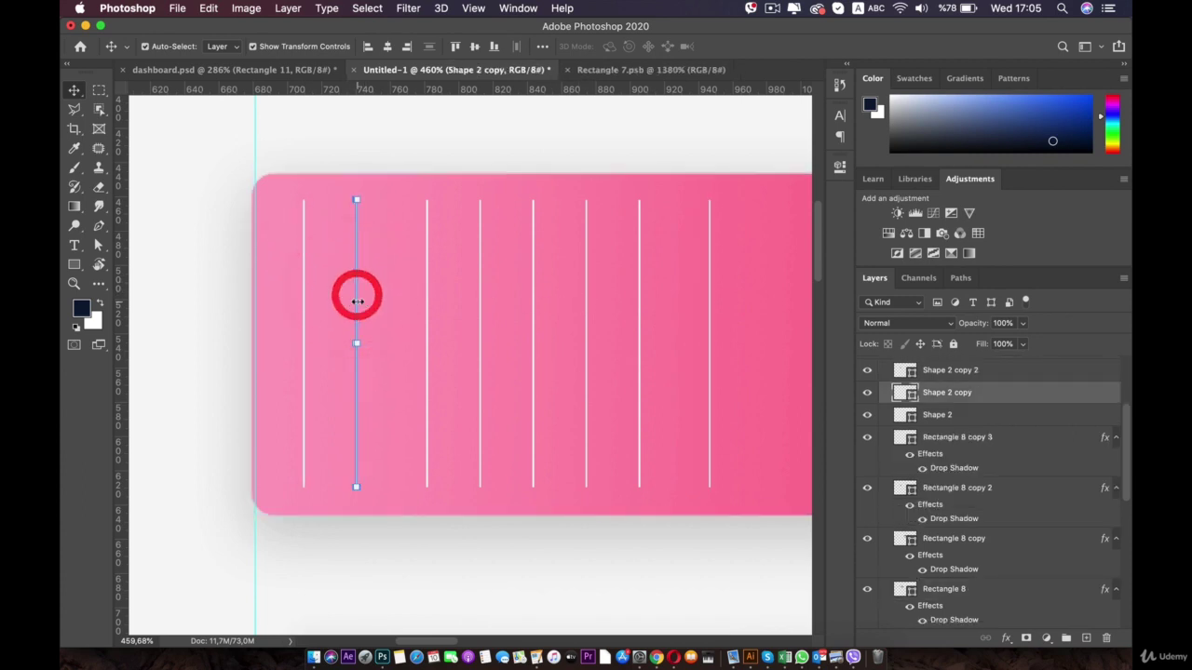
key("shift")
key("shift+Left")
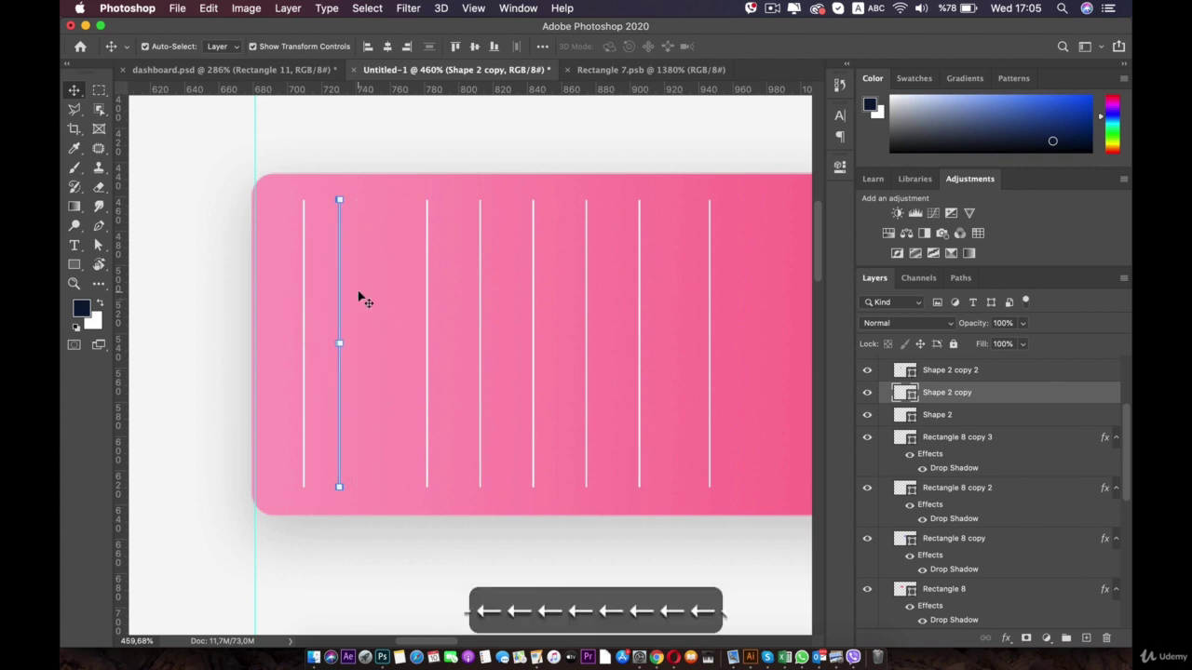
key("shift+Left")
key("Left")
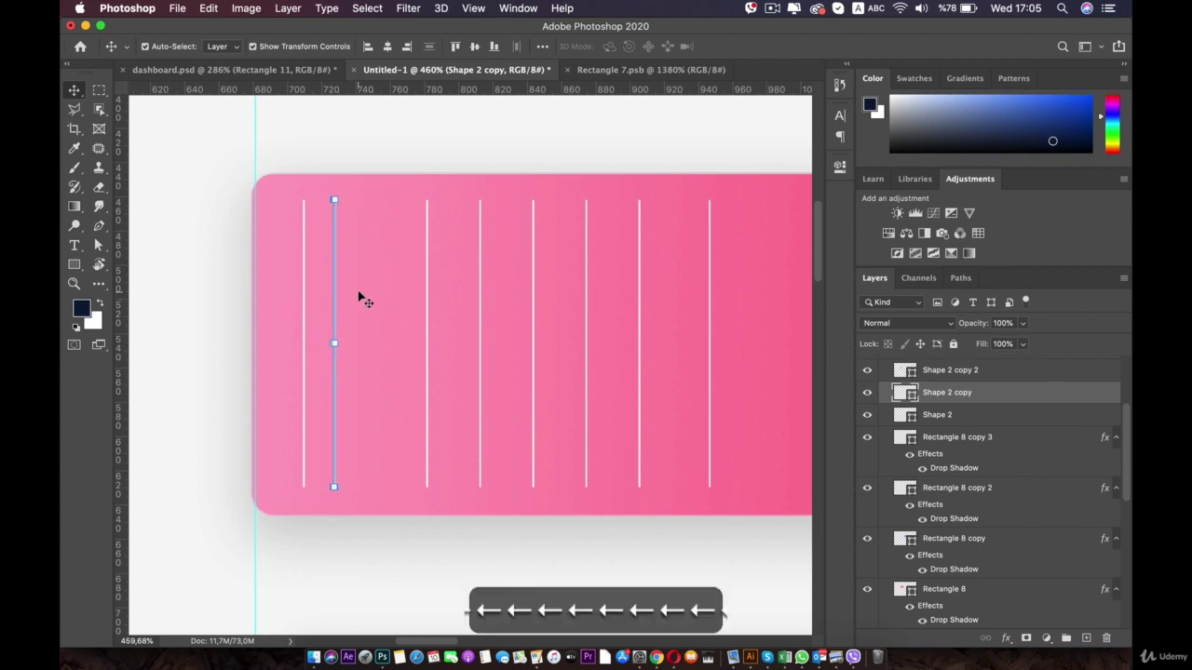
left_click(282, 72)
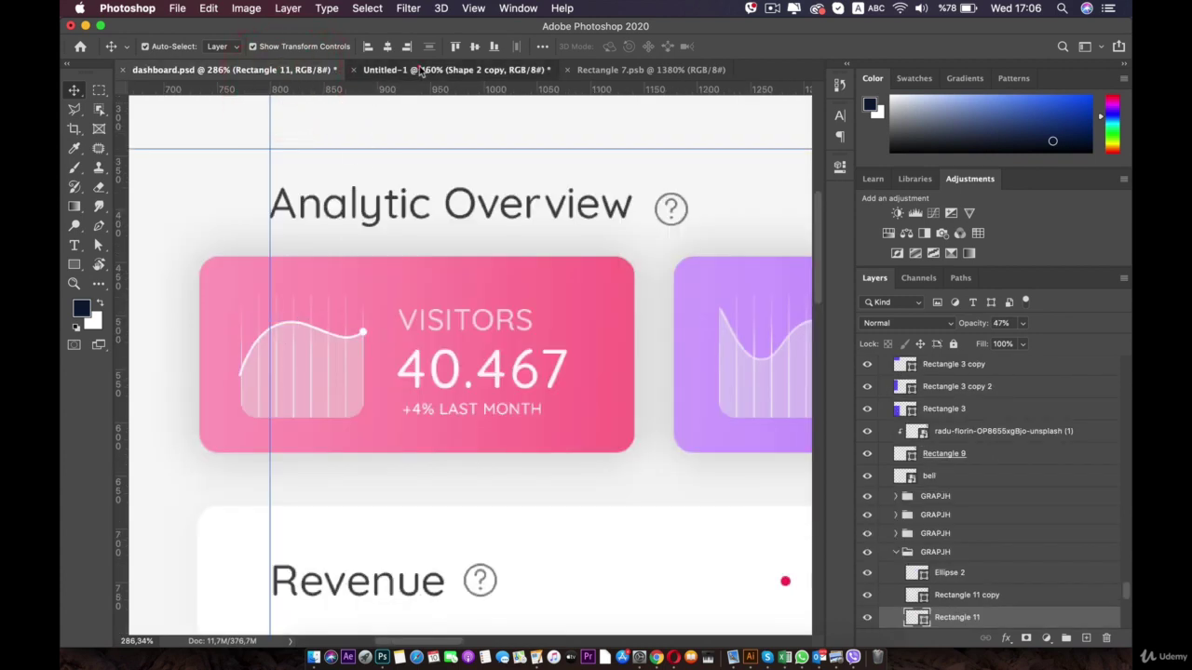
left_click(421, 72)
key("Left")
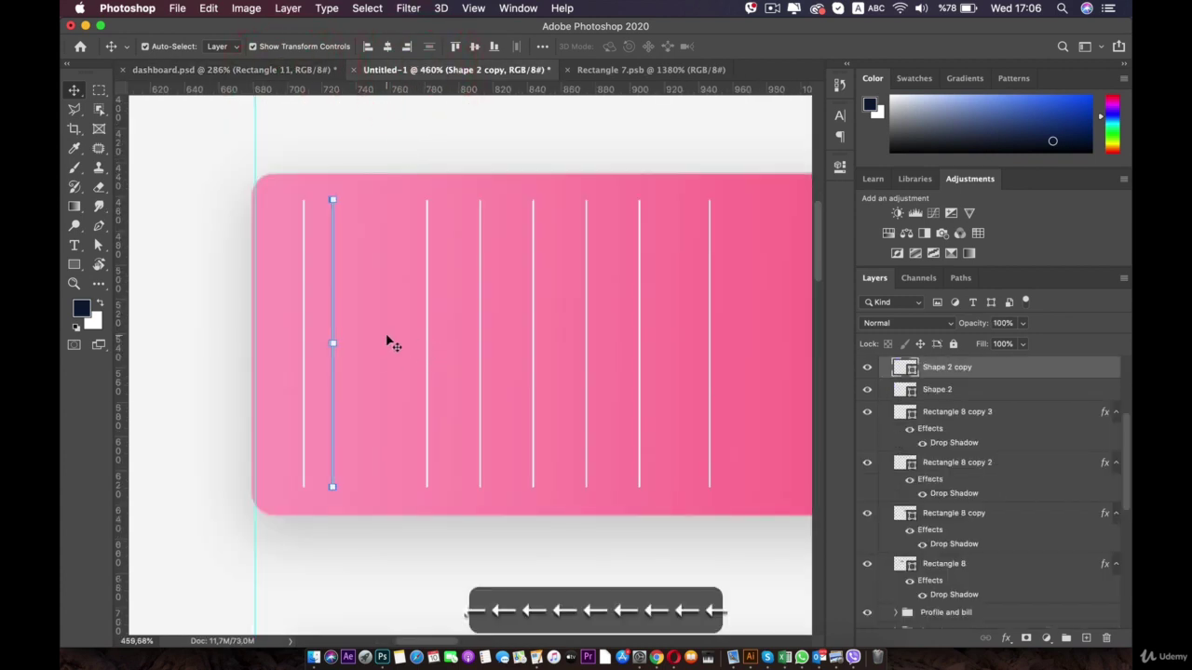
- Move the third line left to about 15 px from the second line
left_click(303, 328)
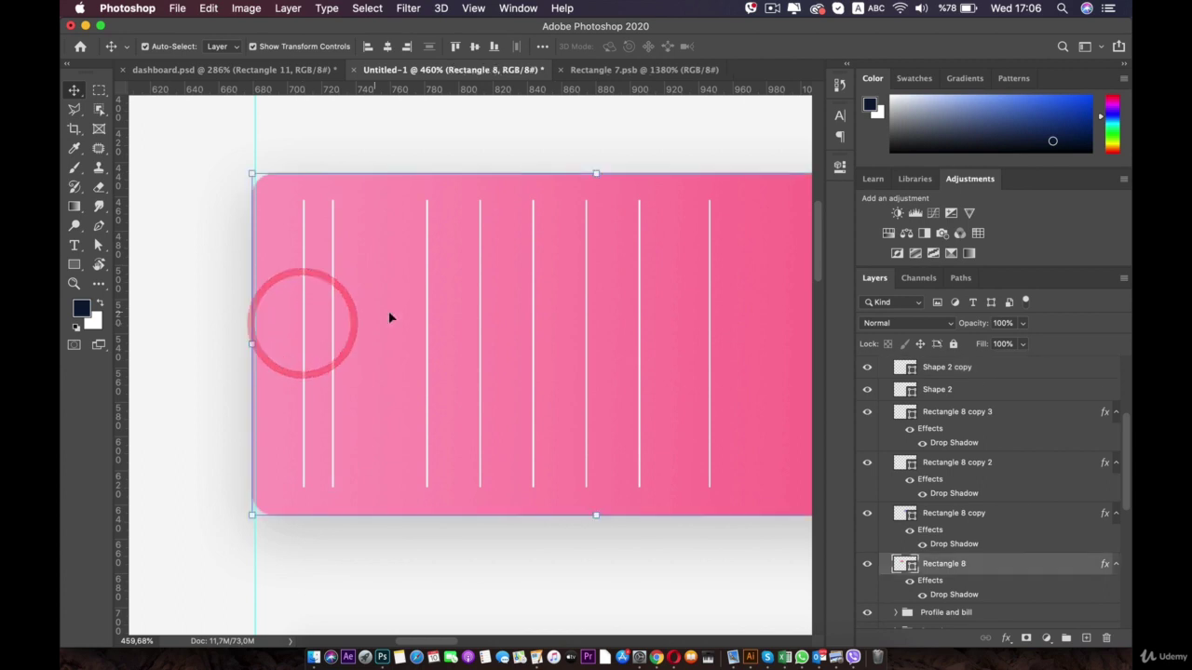
left_click_drag(425, 317, 429, 319)
key("shift+Left")
key("shift+Left")
key("shift+Left")
key("shift+Left")
key("shift+Right")
key("shift+Left")
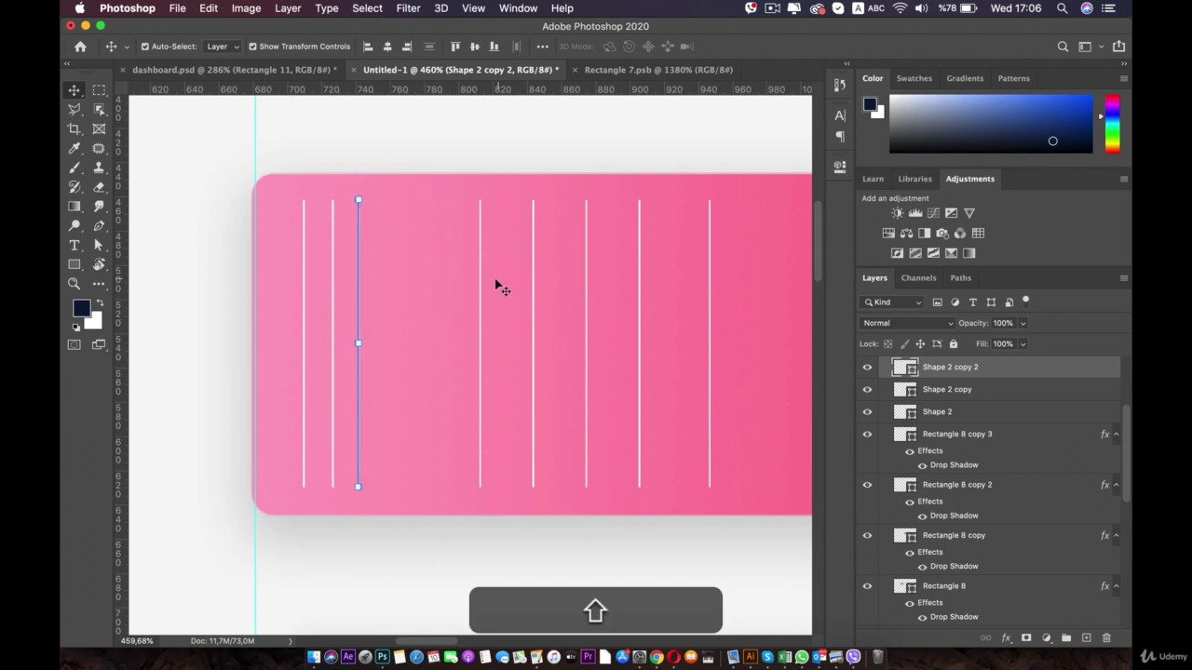
- Move the fourth line left to about 14 px from the third line
left_click_drag(478, 292, 483, 307)
key("shift+Left")
key("shift+Left")
key("shift+Left")
key("shift+Left")
key("shift+Left")
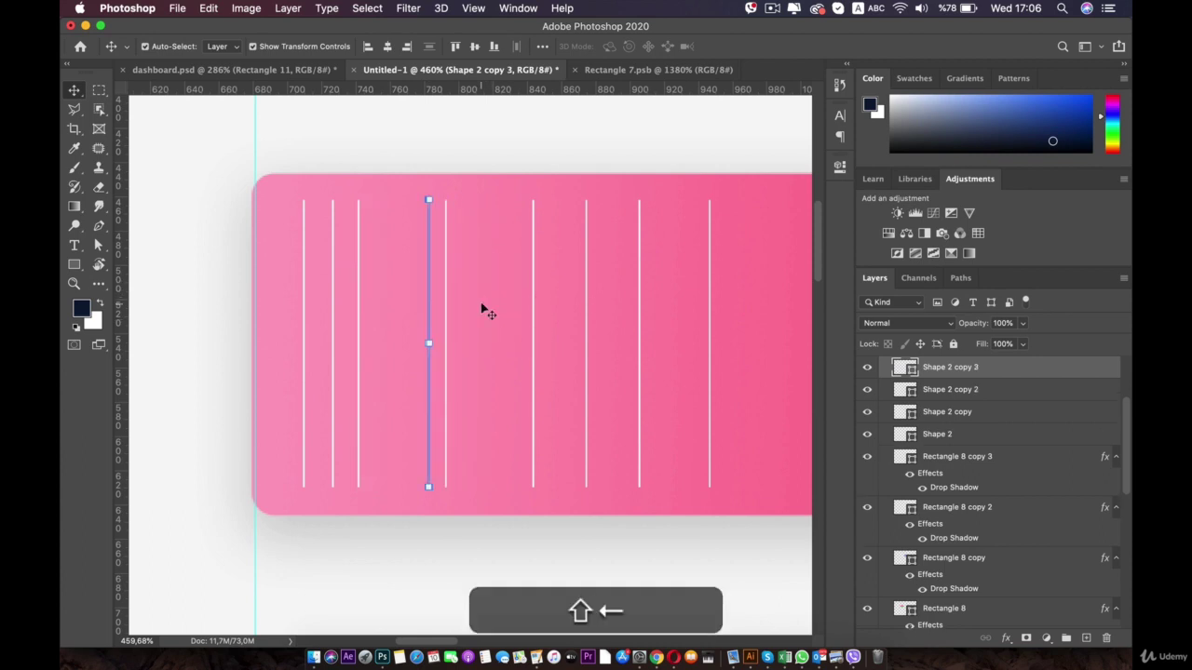
key("Right")
key("Right")
key("Right")
key("Right")
key("Right")
key("Right")
key("Right")
key("Right")
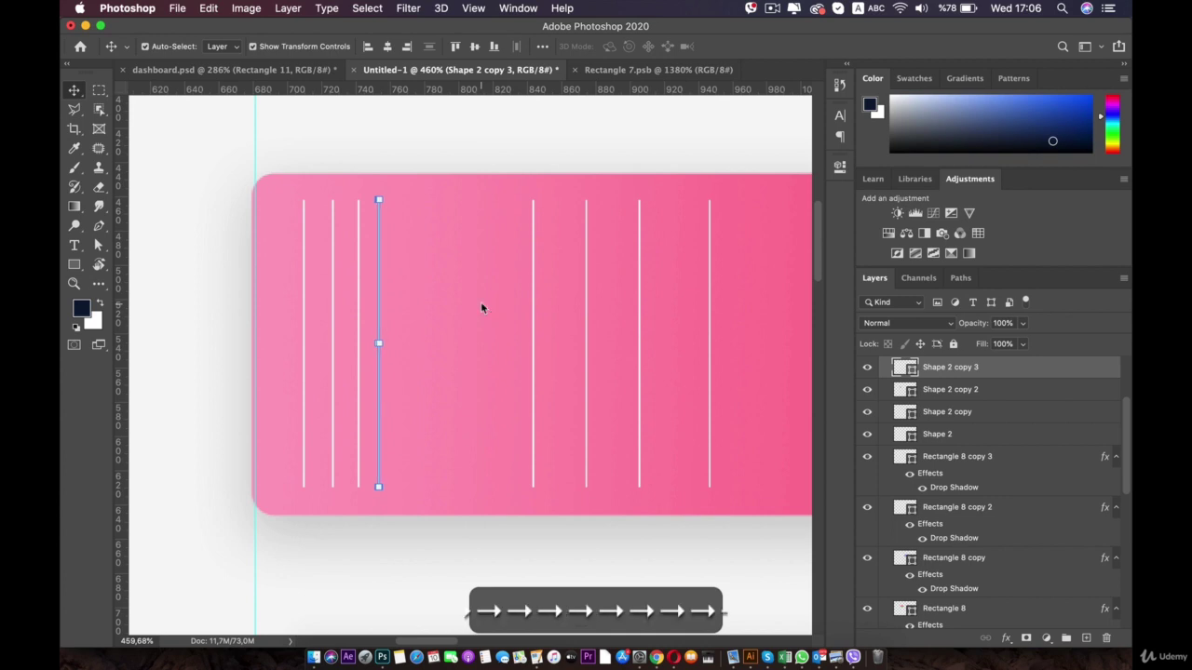
- Move the fifth line left to about 17 px from the fourth line
left_click(534, 310, "alt")
key("shift+Left")
key("shift+Left")
key("shift+Left")
key("shift+Left")
key("shift+Left")
key("shift+Left")
key("shift+Left")
key("shift+Left")
key("shift+Right")
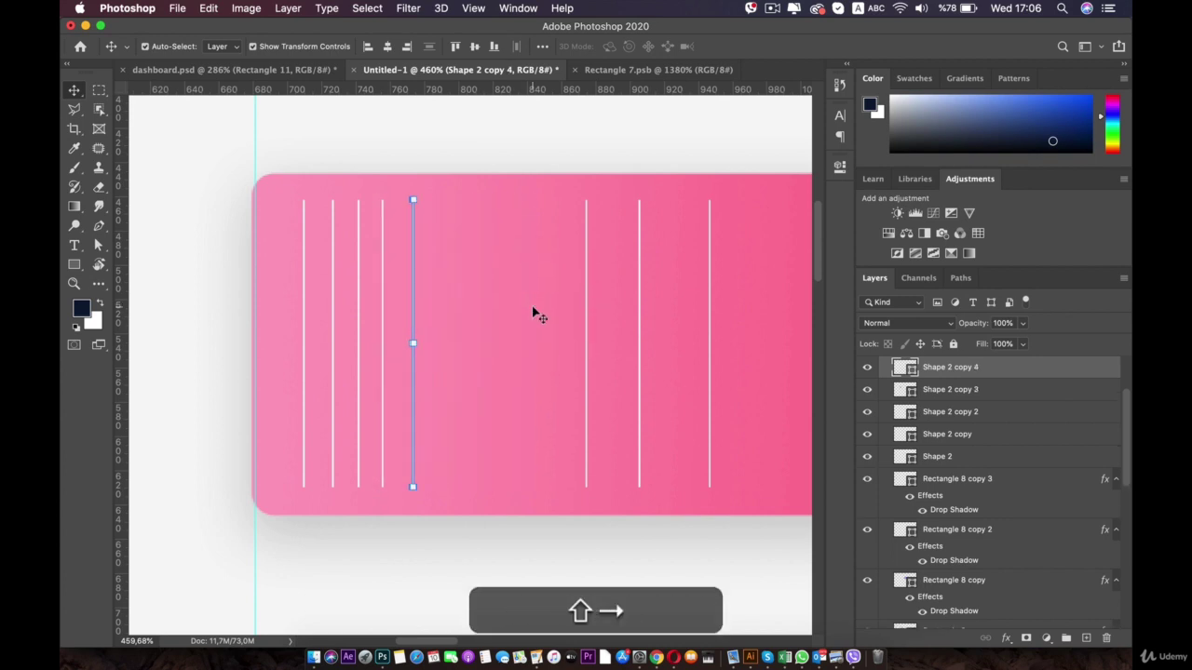
- Move the sixth line left to about 15 px from the fifth line
left_click(586, 319, "alt")
key("shift+Left")
key("shift+Left")
key("shift+Left")
key("shift+Left")
key("shift+Left")
key("shift+Left")
key("shift+Left")
key("shift+Left")
key("shift+Left")
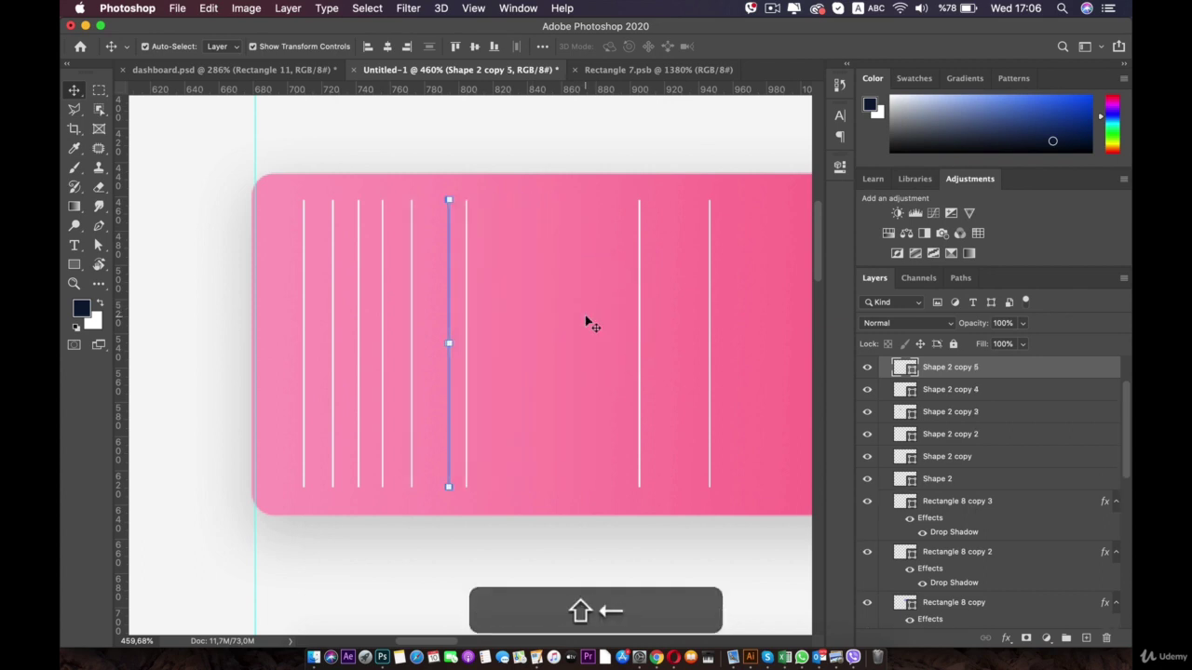
key("Right")
key("Right")
key("Right")
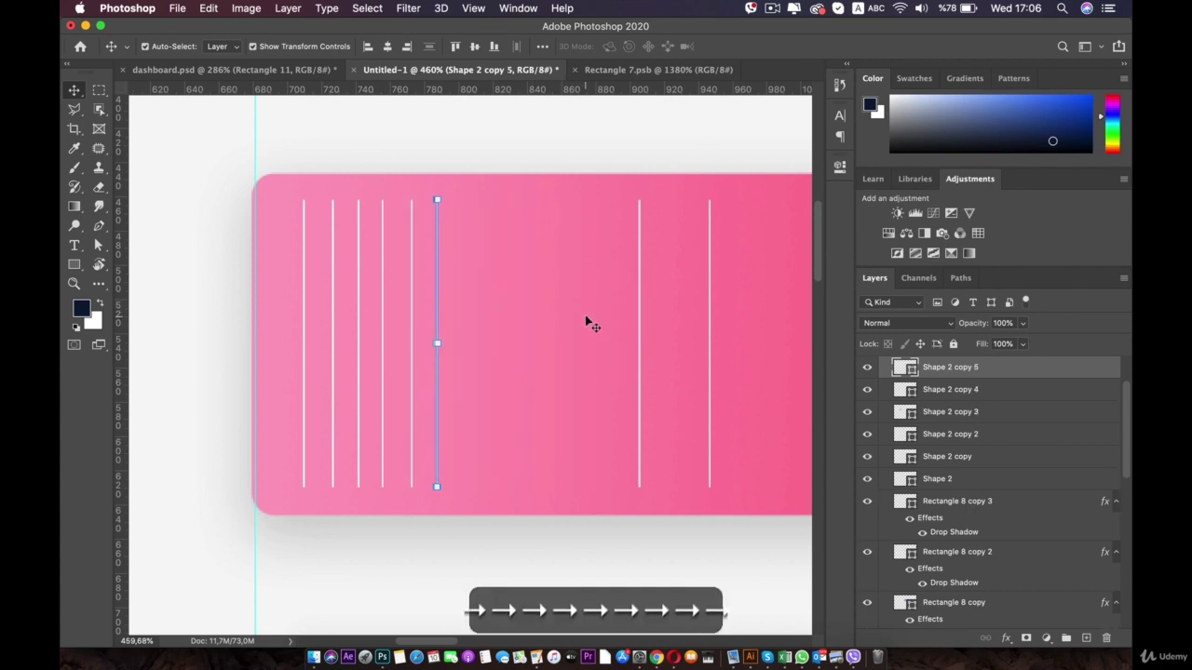
- Move the seventh line left to about 18 px from the sixth line
left_click(637, 332, "alt")
key("shift+Left")
key("shift+Left")
key("shift+Left")
key("shift+Left")
key("shift+Left")
key("shift+Left")
key("shift+Left")
key("shift+Left")
key("shift+Left")
key("shift+Left")
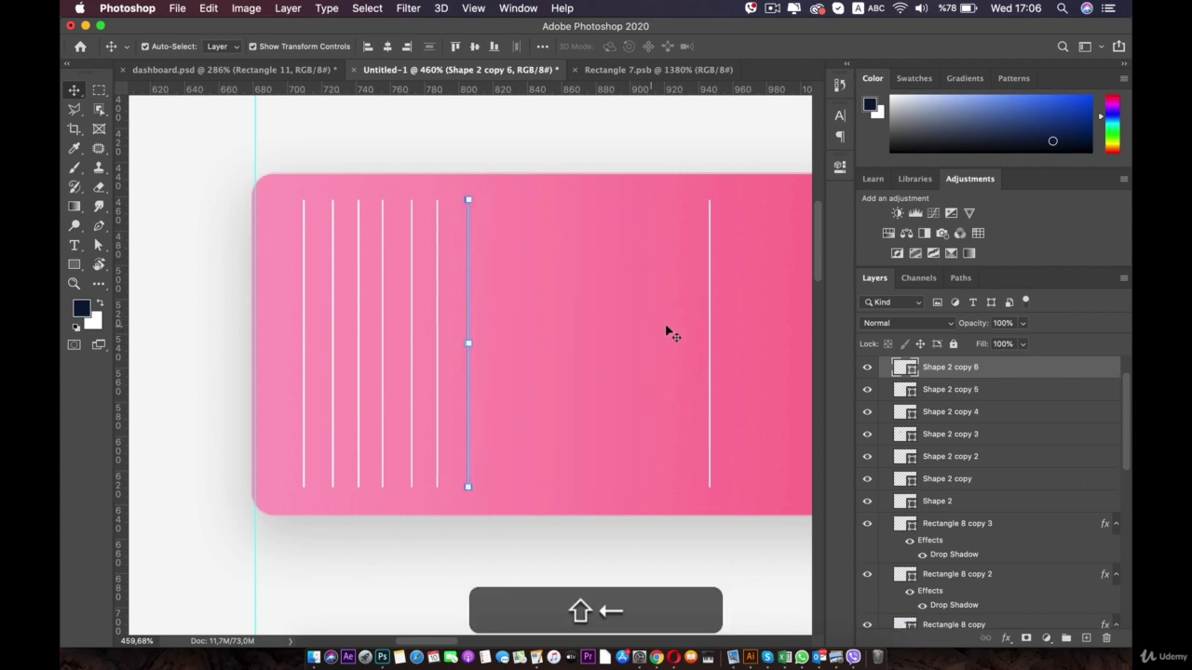
- Move the eighth line left to about 18 px from the seventh line
left_click(710, 333, "alt")
key("shift+Left")
key("shift+Left")
key("shift+Left")
key("shift+Left")
key("shift+Left")
key("shift+Left")
key("shift+Left")
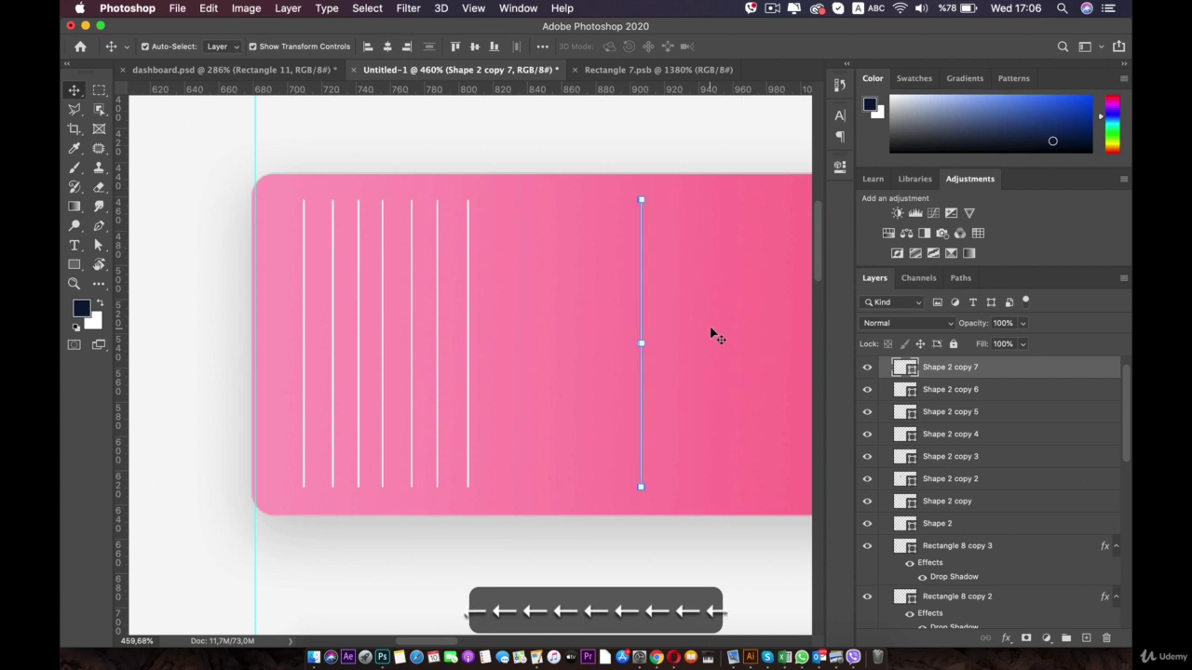
key("shift+Left")
key("shift+Left")
key("shift+Left")
key("shift+Left")
key("shift+Left")
key("shift+Left")
key("Right")
key("Right")
key("Right")
key("Right")
key("Right")
key("Right")
key("Right")
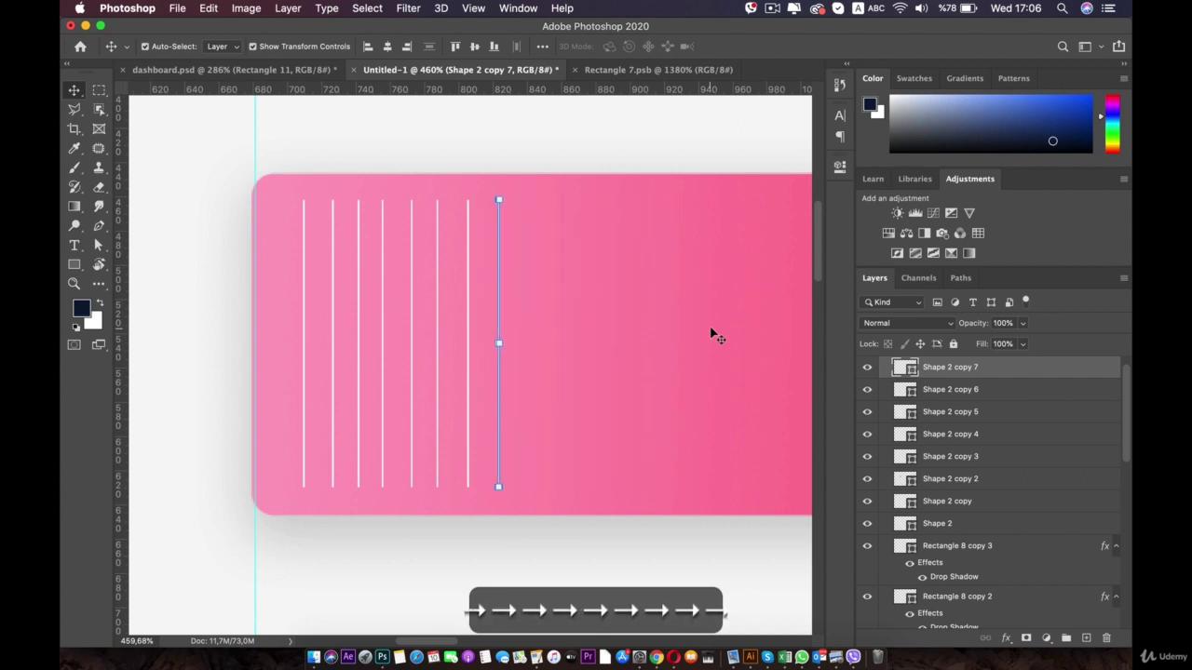
- Distribute the eight vertical lines evenly in the horizontal direction and deselect them
left_click(951, 521)
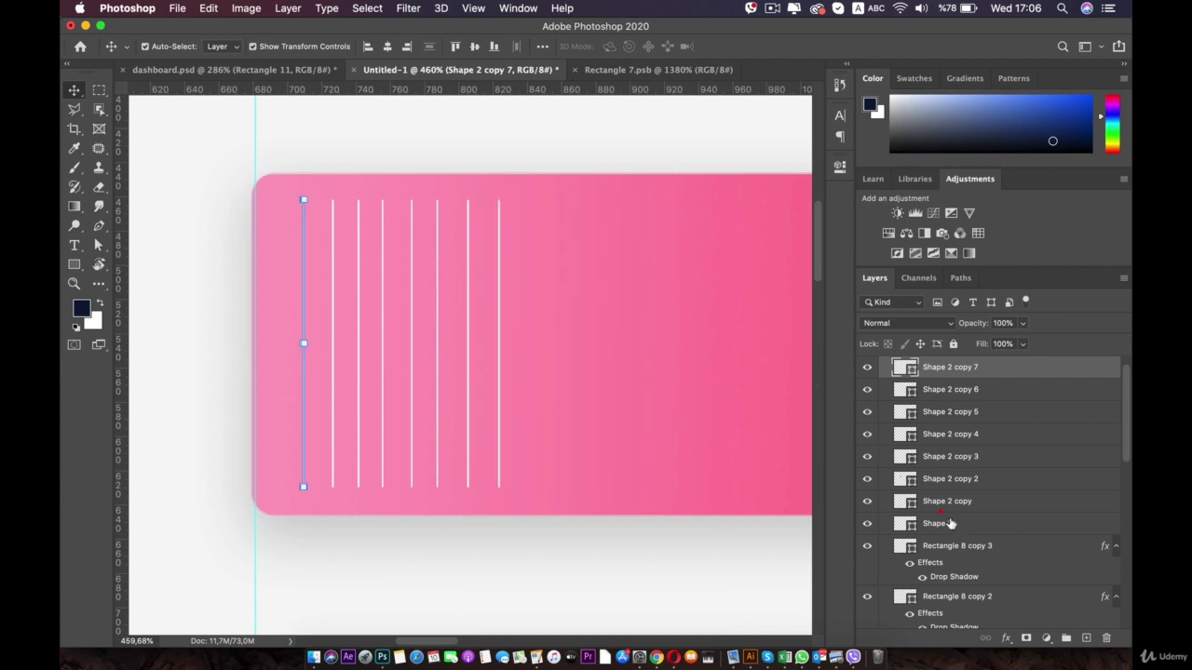
left_click(980, 369, "shift")
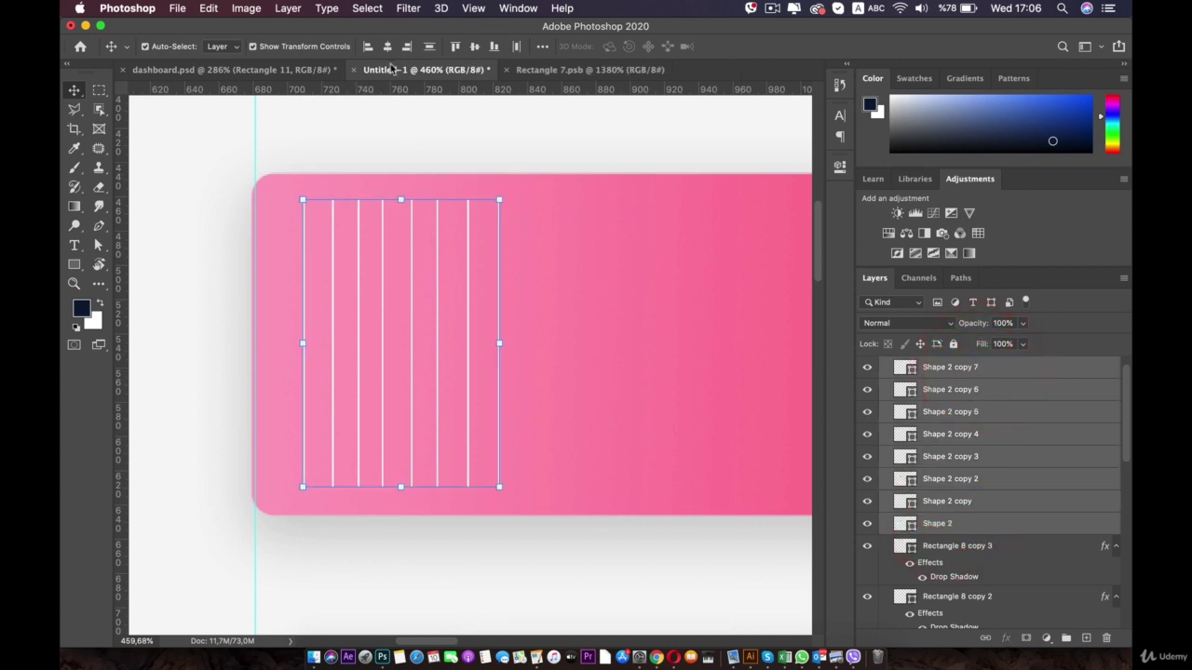
left_click(518, 46)
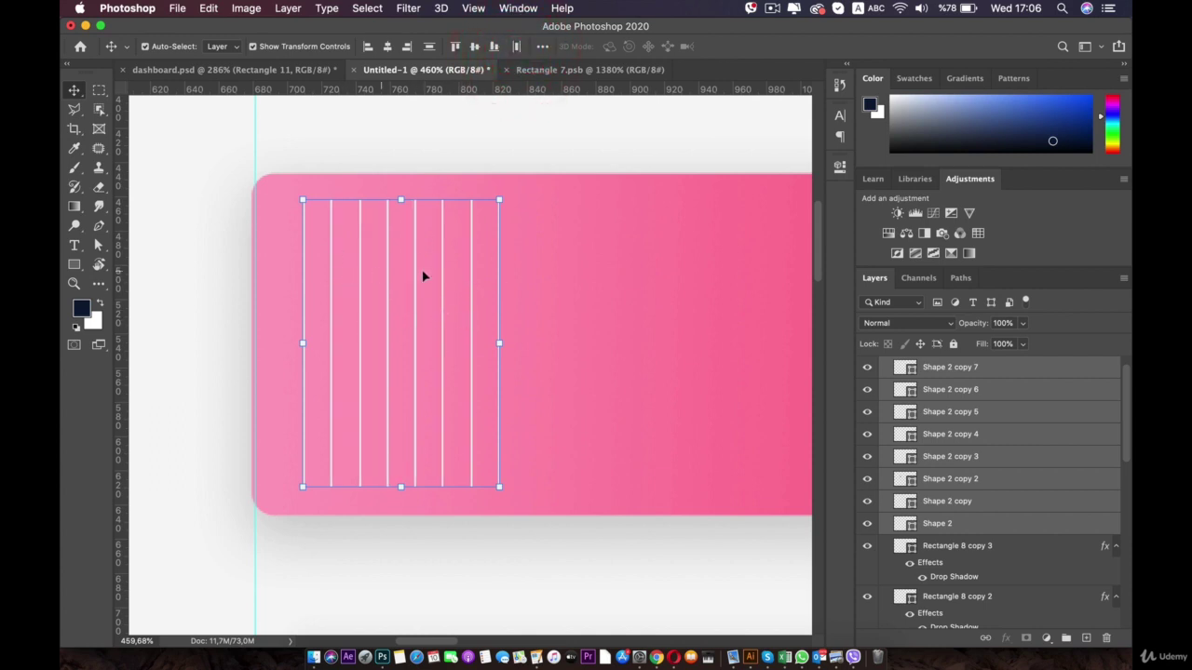
left_click(222, 344)
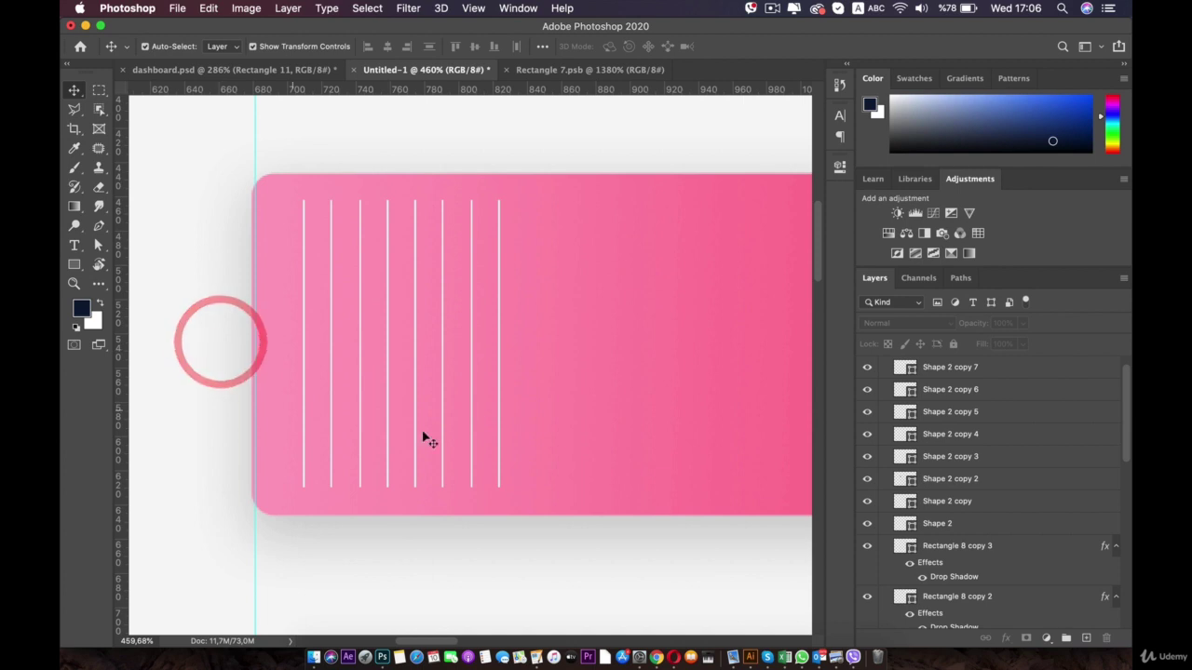
- Select all eight line layers, from Shape 2 through Shape 2 copy 7
left_click(940, 523)
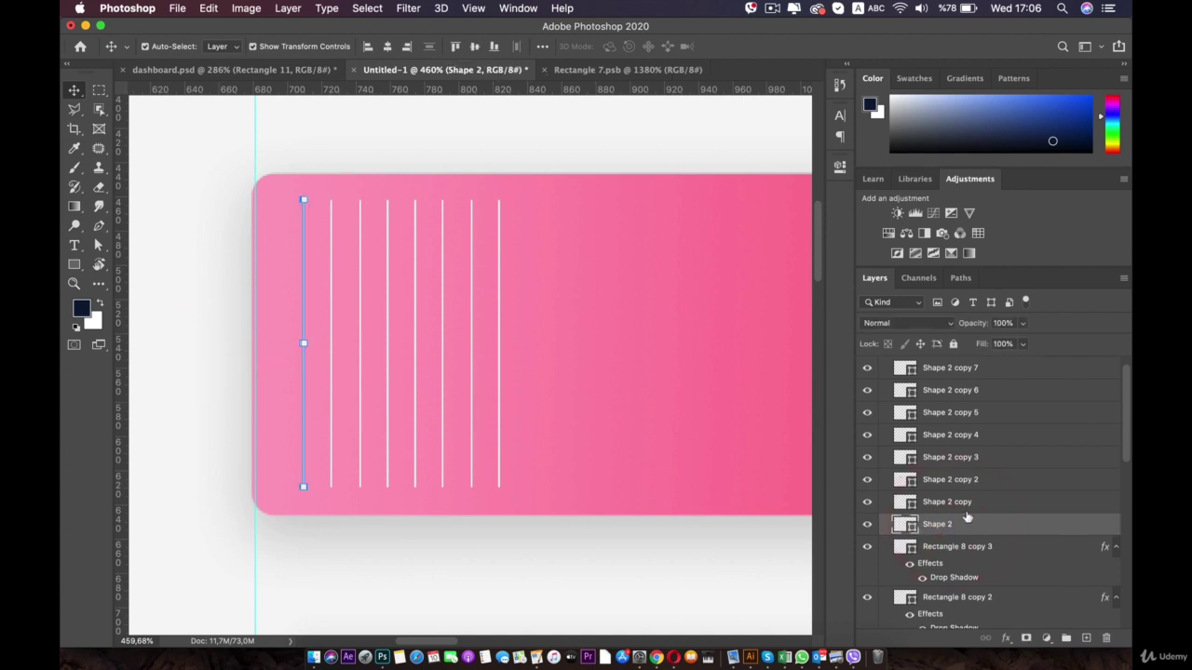
scroll(964, 406, "up", 1)
key("shift")
left_click(963, 394, "shift")
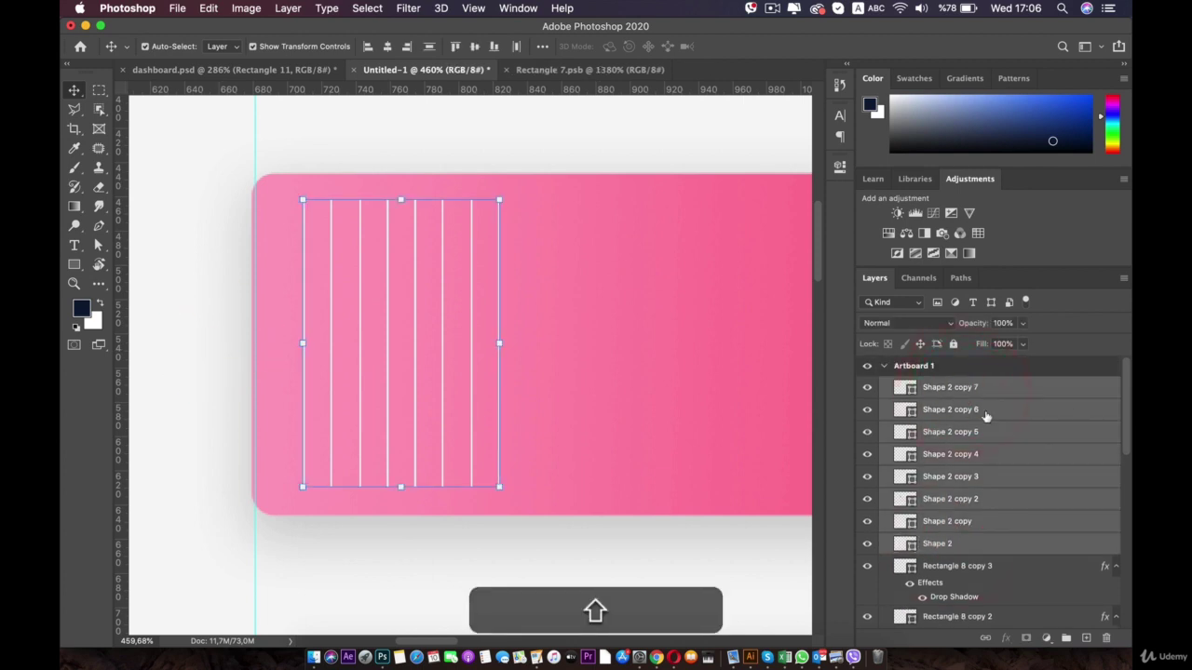
right_click(948, 397)
left_click(816, 592)
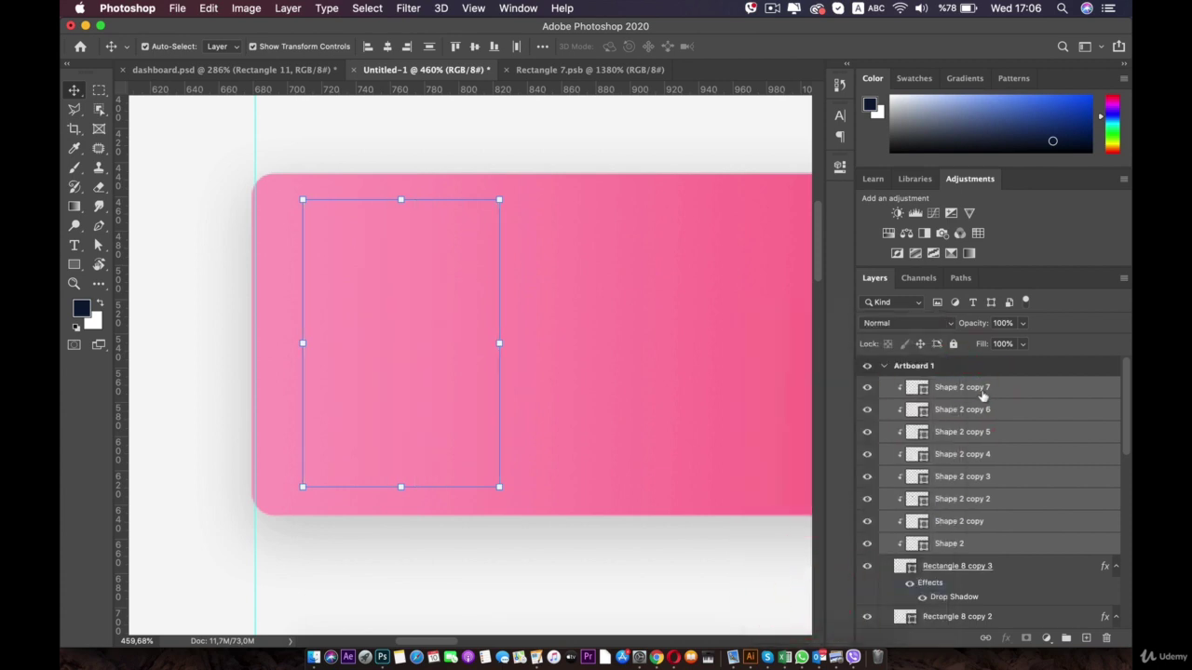
key("super+z")
- Convert the selected line layers to one smart object and rename it lines
right_click(962, 386)
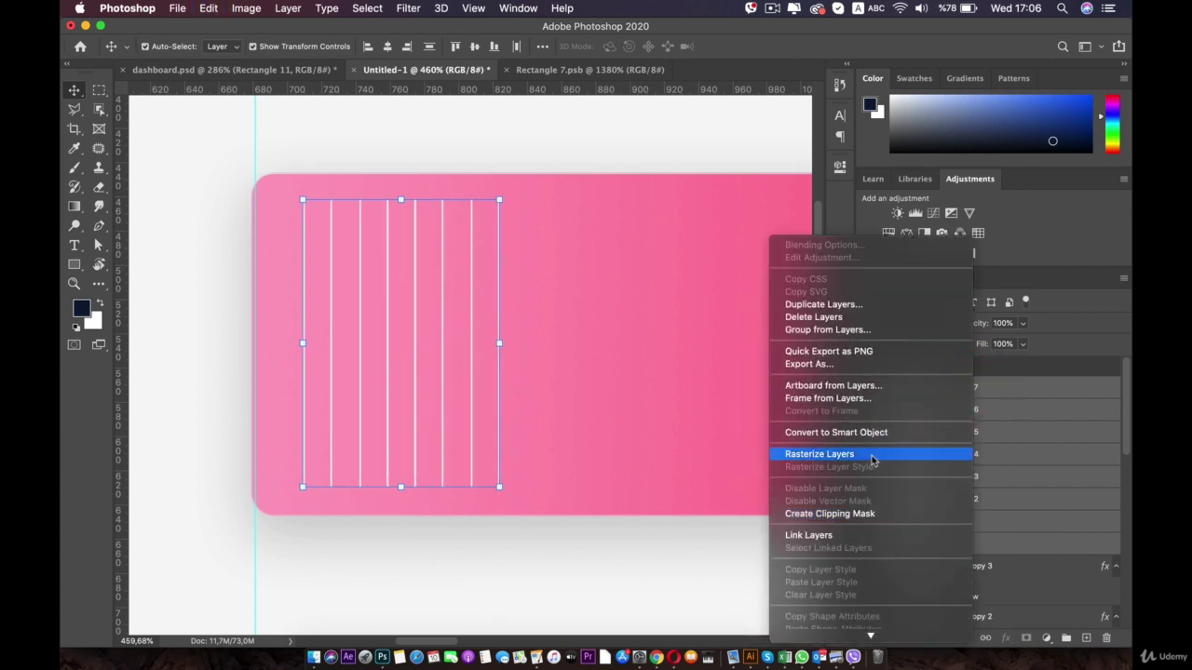
left_click(843, 432)
double_click(956, 389)
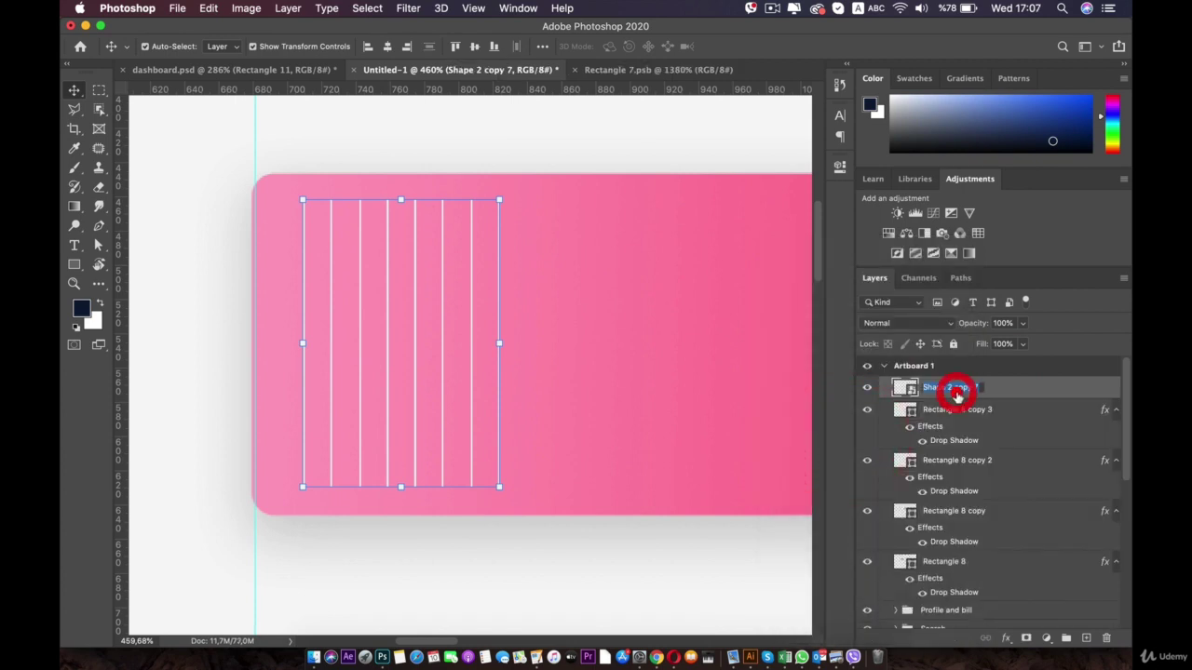
type("lines")
key("Return")
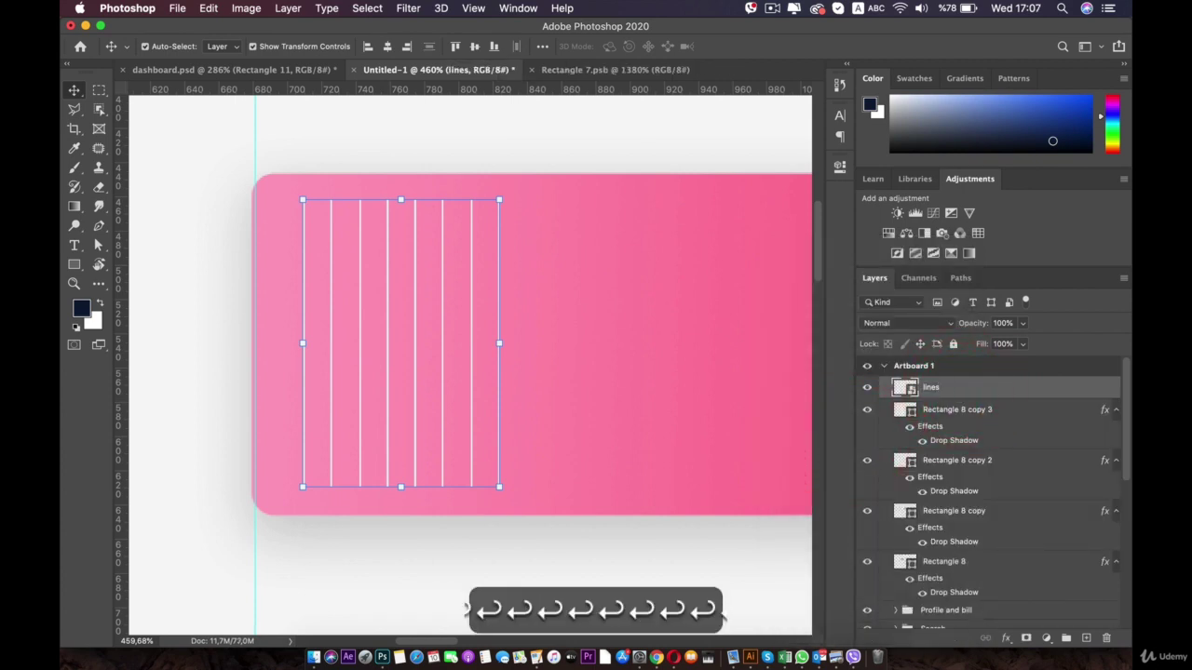
- Set the opacity of the lines layer to 42% and deselect it
left_click(1023, 323)
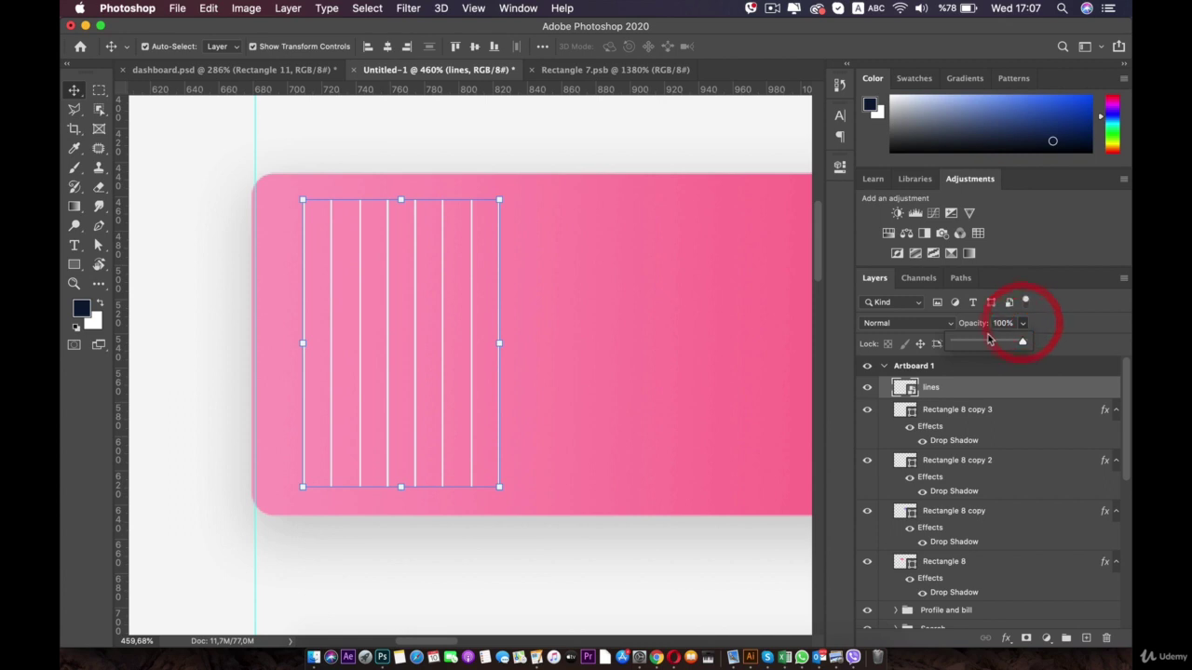
left_click_drag(985, 341, 982, 344)
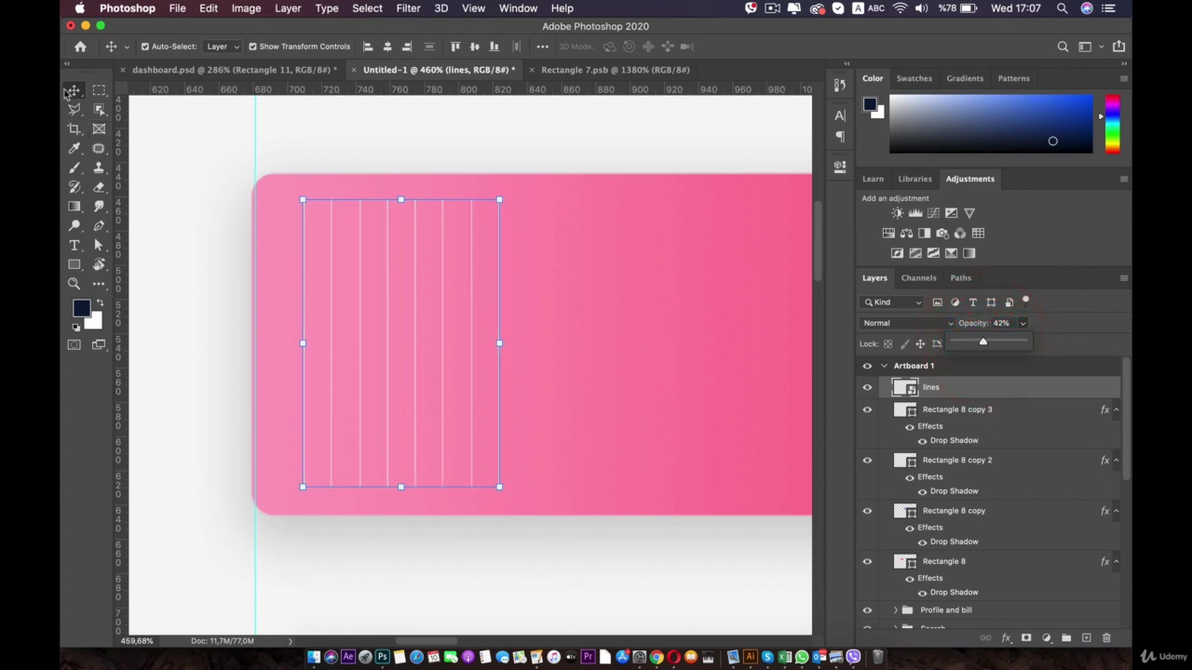
left_click(186, 169)
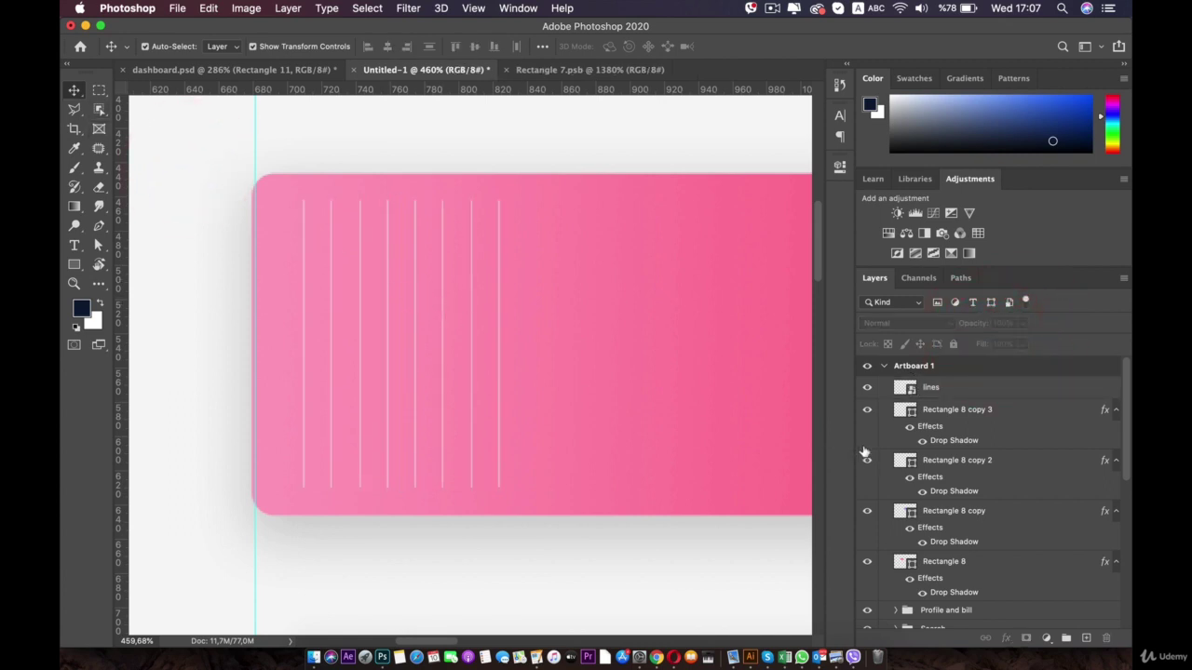
- Draw a 115 × 115 px square spanning the row of lines and move it up to about Y 489 px
scroll(564, 396, "up", 2)
left_click(76, 265)
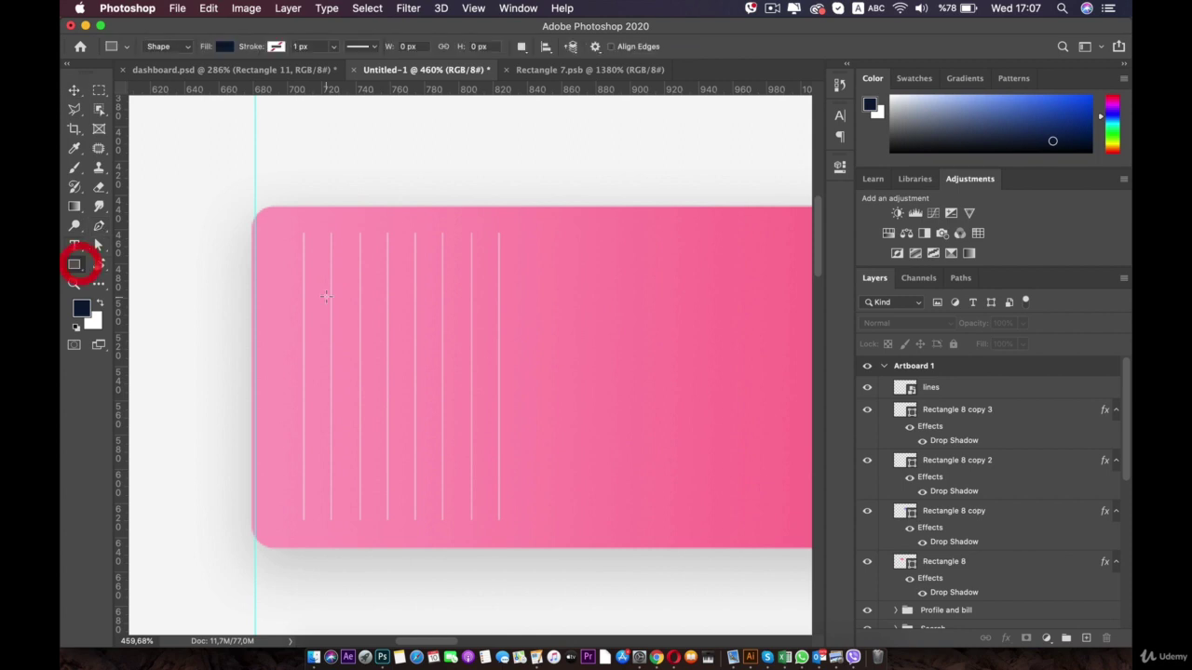
left_click_drag(308, 327, 520, 521)
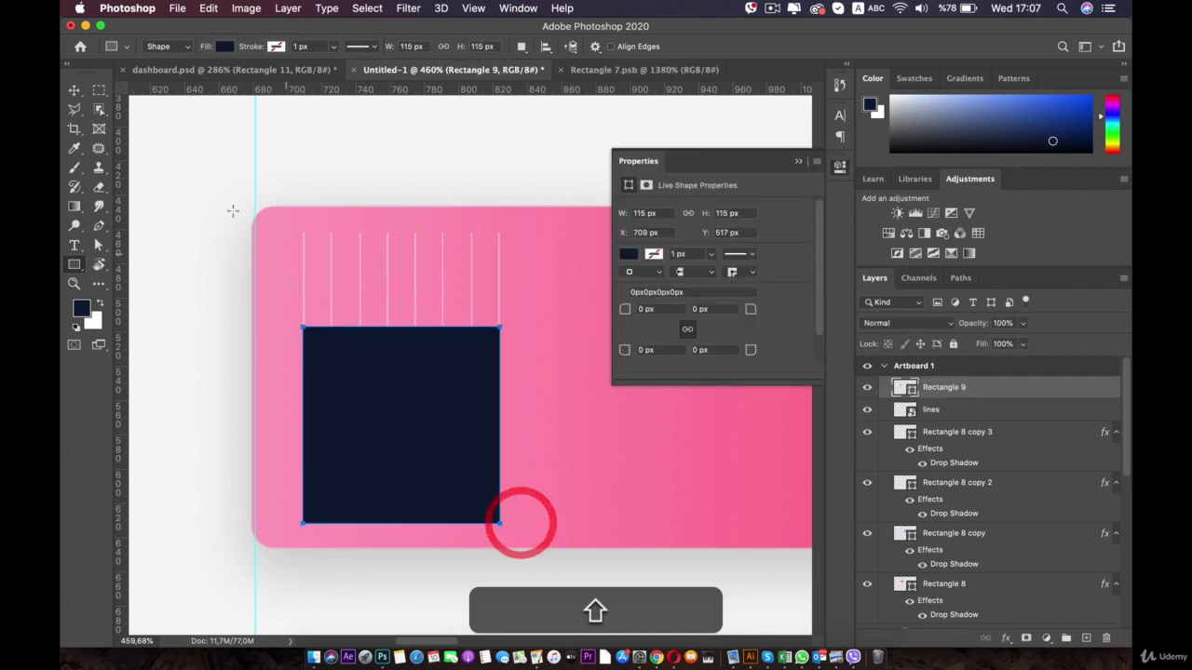
left_click(74, 90)
left_click_drag(414, 390, 413, 342)
- Fill the square with the recently used off-white and round all its corners to 12 px
left_click(628, 253)
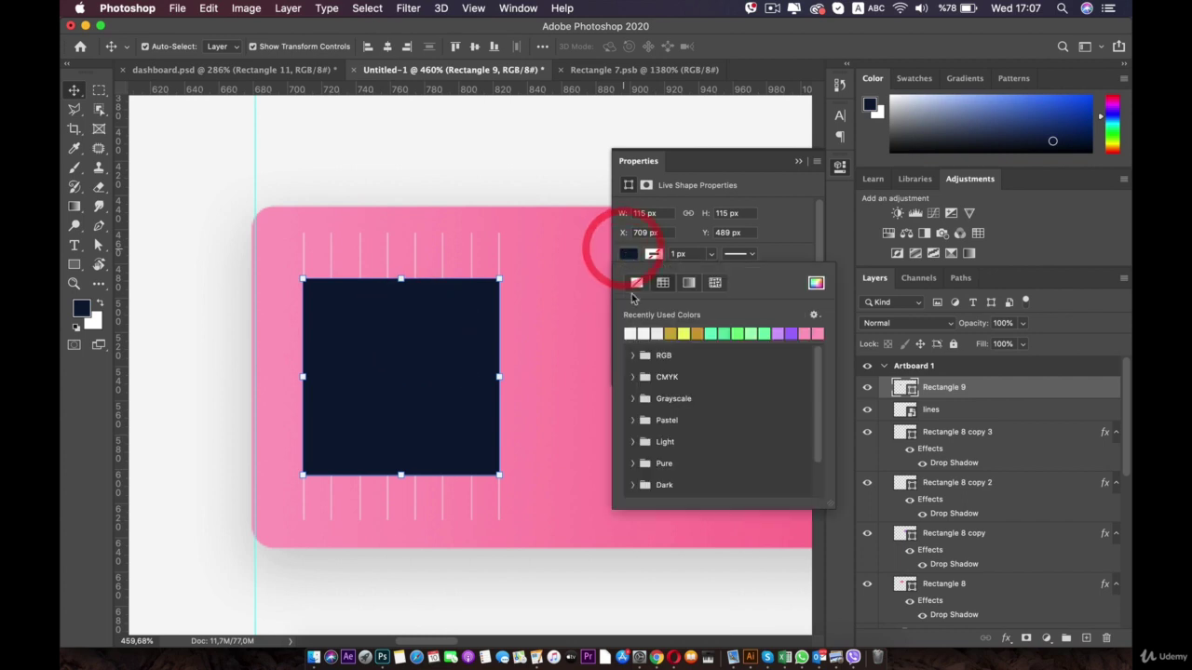
left_click(630, 333)
left_click(841, 166)
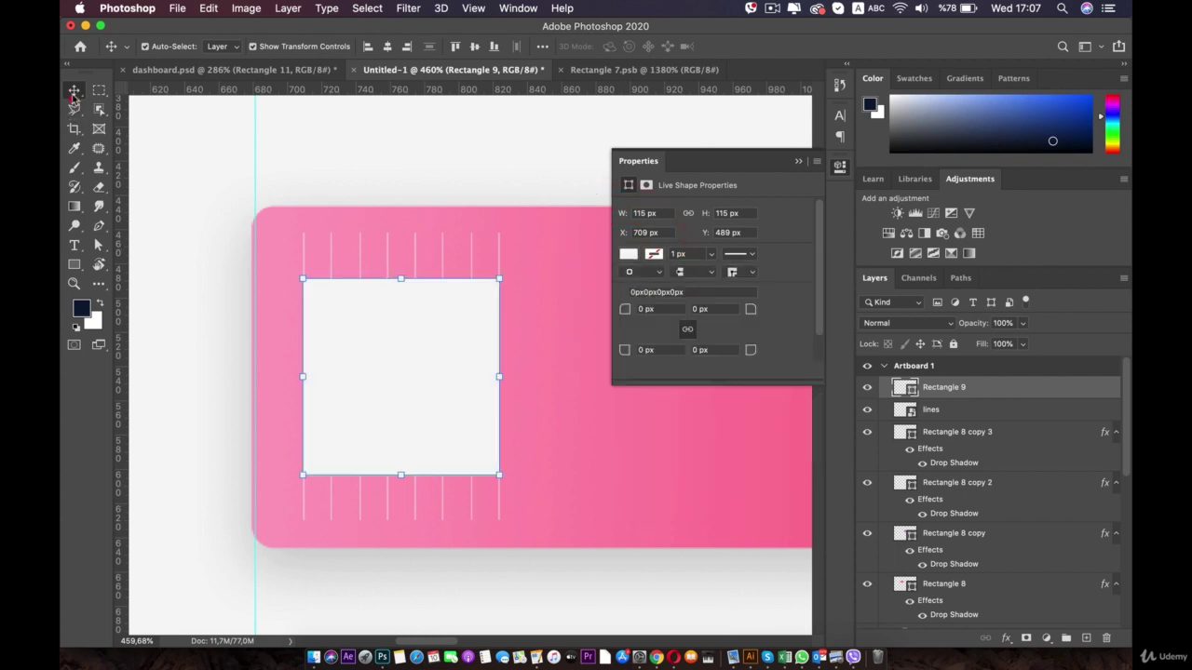
scroll(419, 363, "up", 2)
left_click_drag(626, 317, 630, 314)
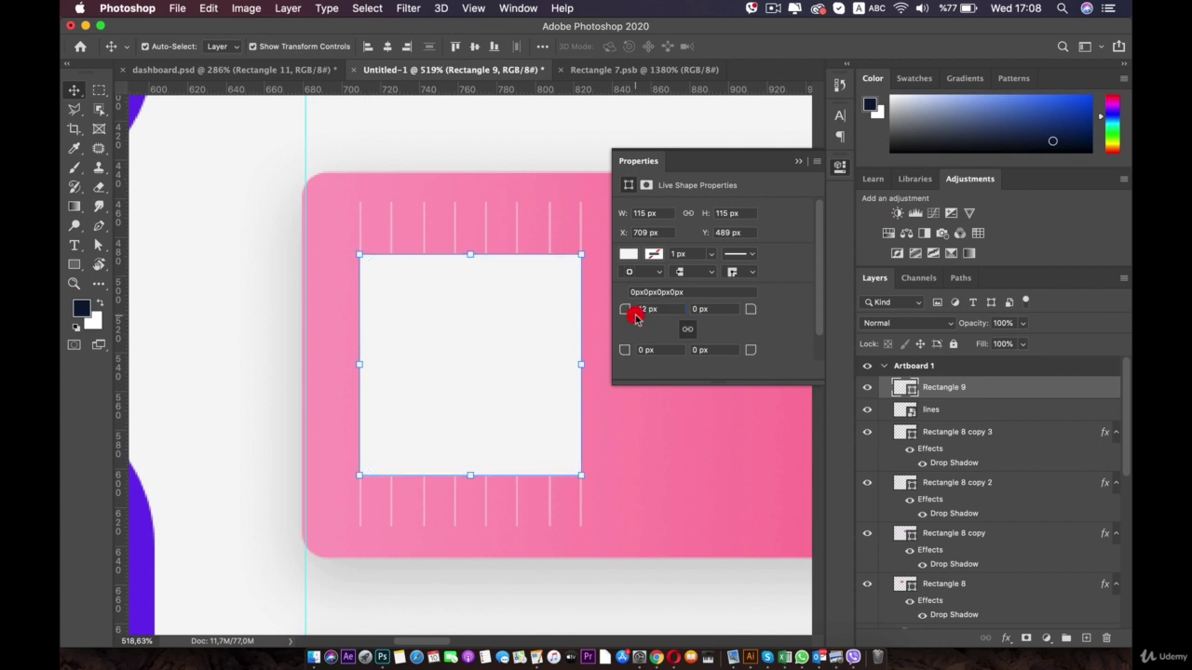
- Load the rounded square's outline as a selection, then invert the selection with the lines layer active
key("alt")
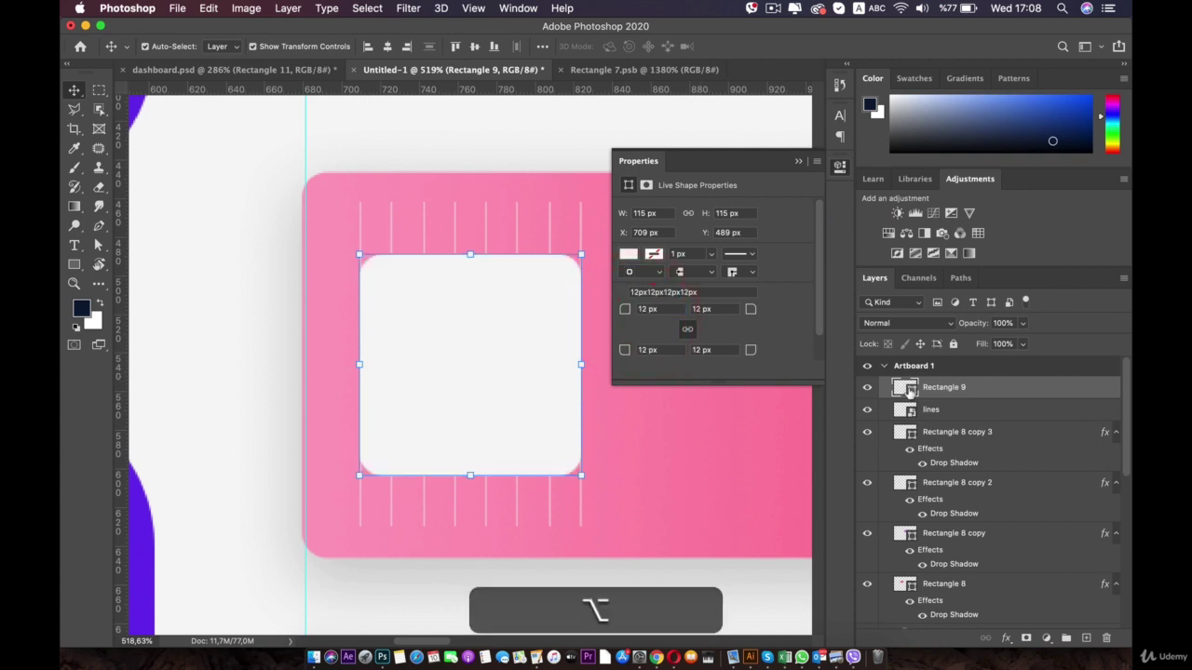
left_click(909, 391, "alt")
scroll(710, 397, "down", 3)
key("super")
left_click(910, 392, "super")
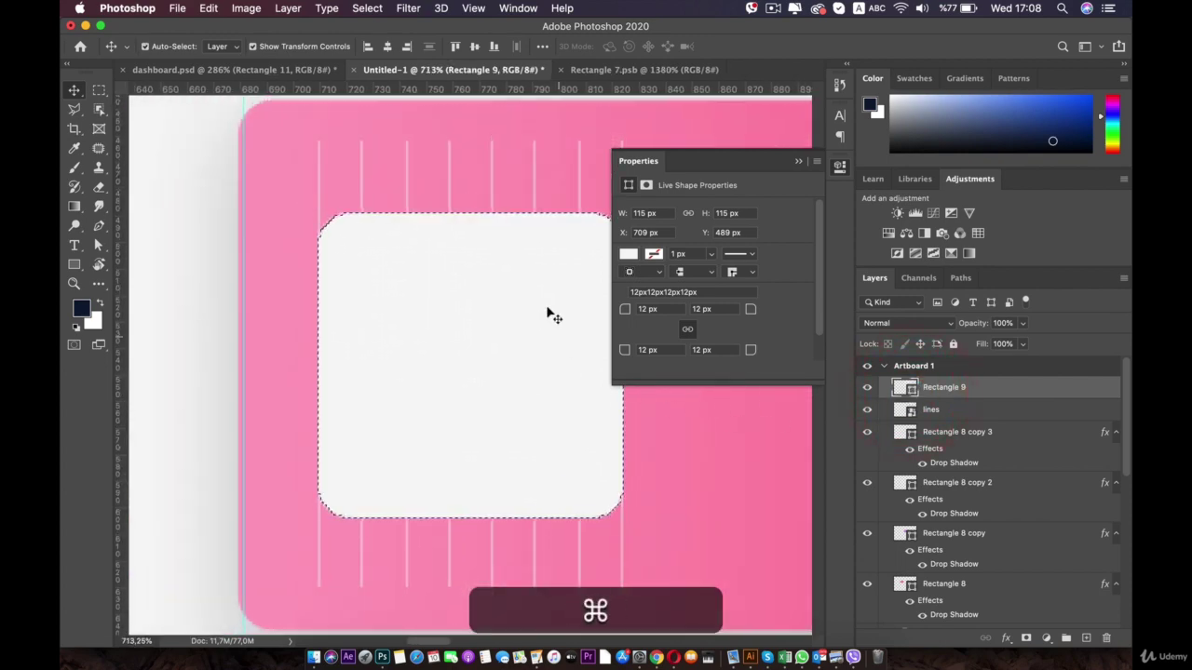
left_click(932, 410)
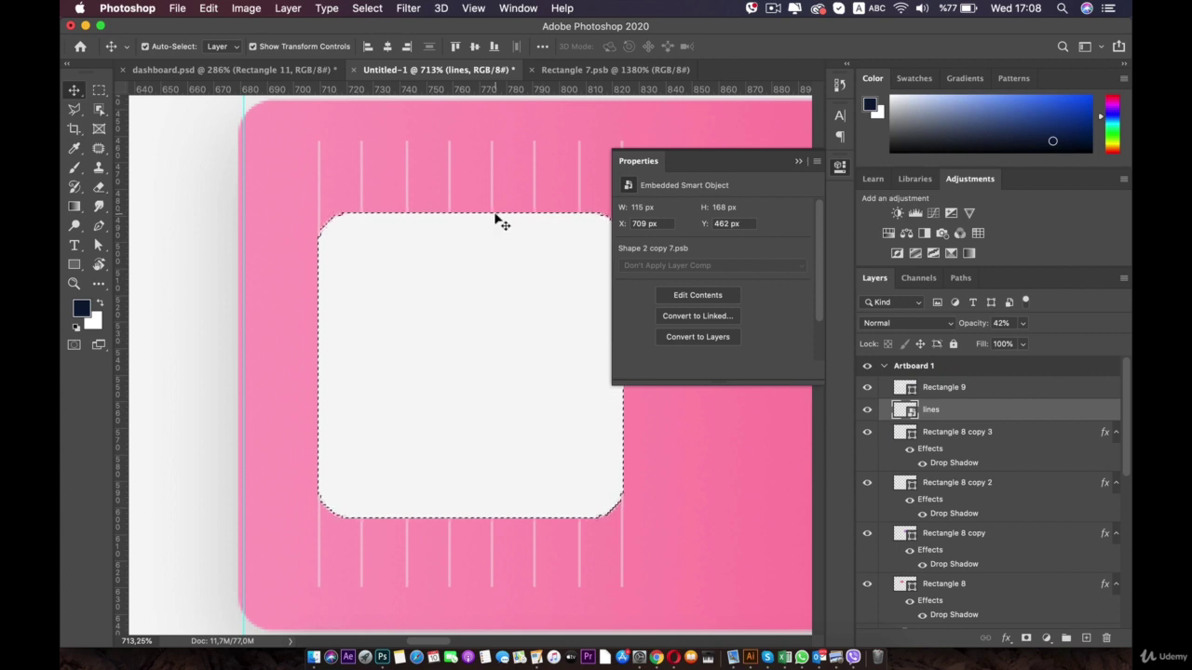
left_click(99, 90)
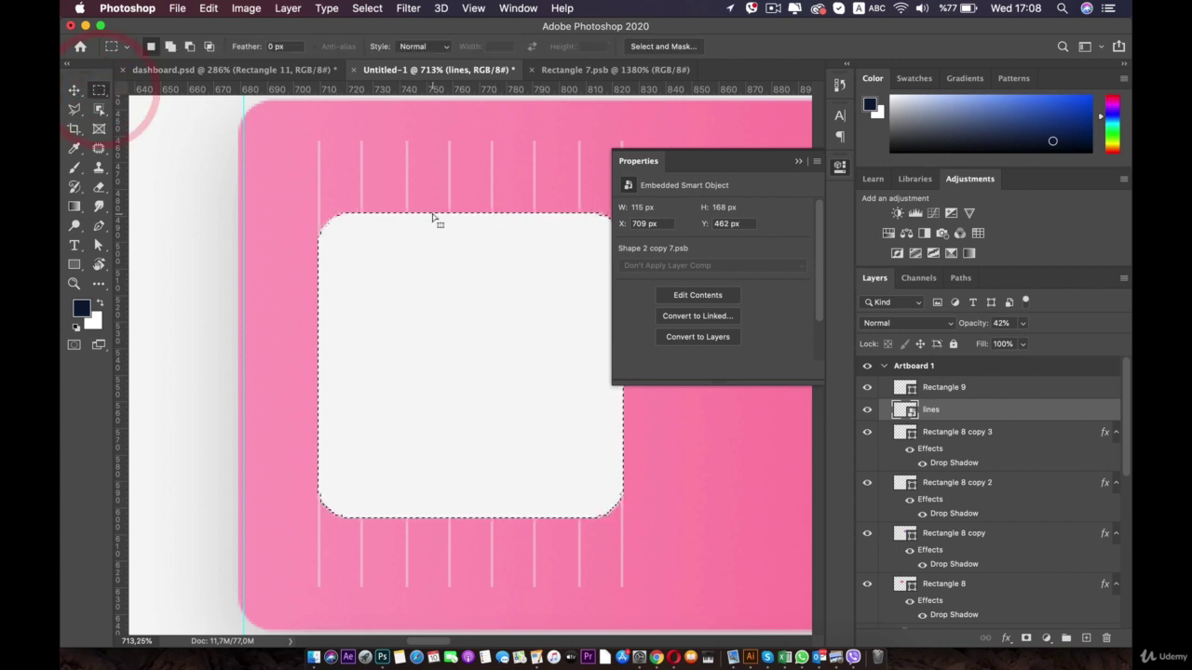
right_click(434, 213)
left_click(470, 232)
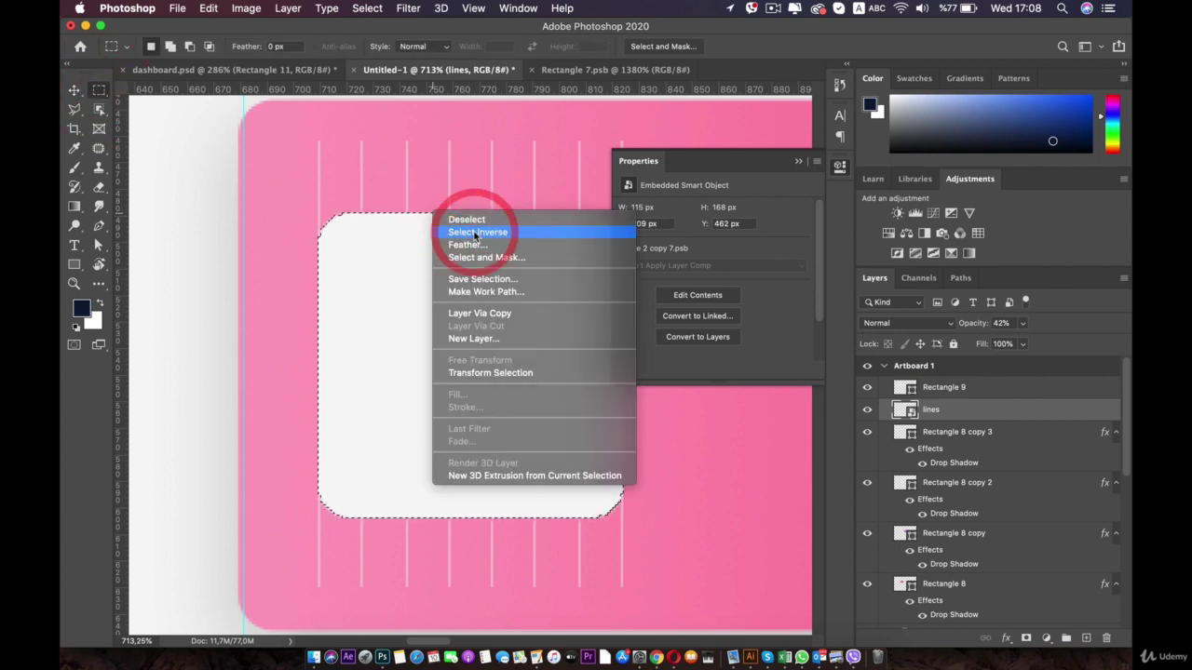
- Try to delete the selected outer parts of the lines smart object
key("BackSpace")
key("BackSpace")
key("BackSpace")
key("BackSpace")
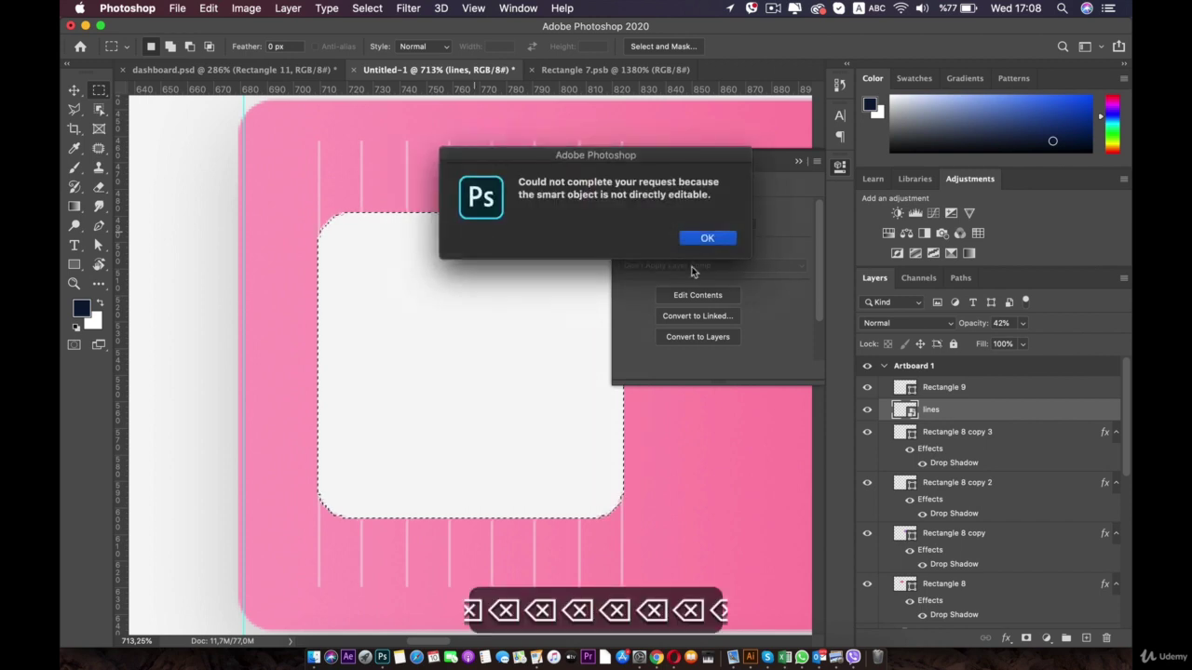
left_click(703, 244)
- Rasterize the lines layer and delete the line parts outside the rounded square
right_click(943, 391)
scroll(838, 517, "down", 3)
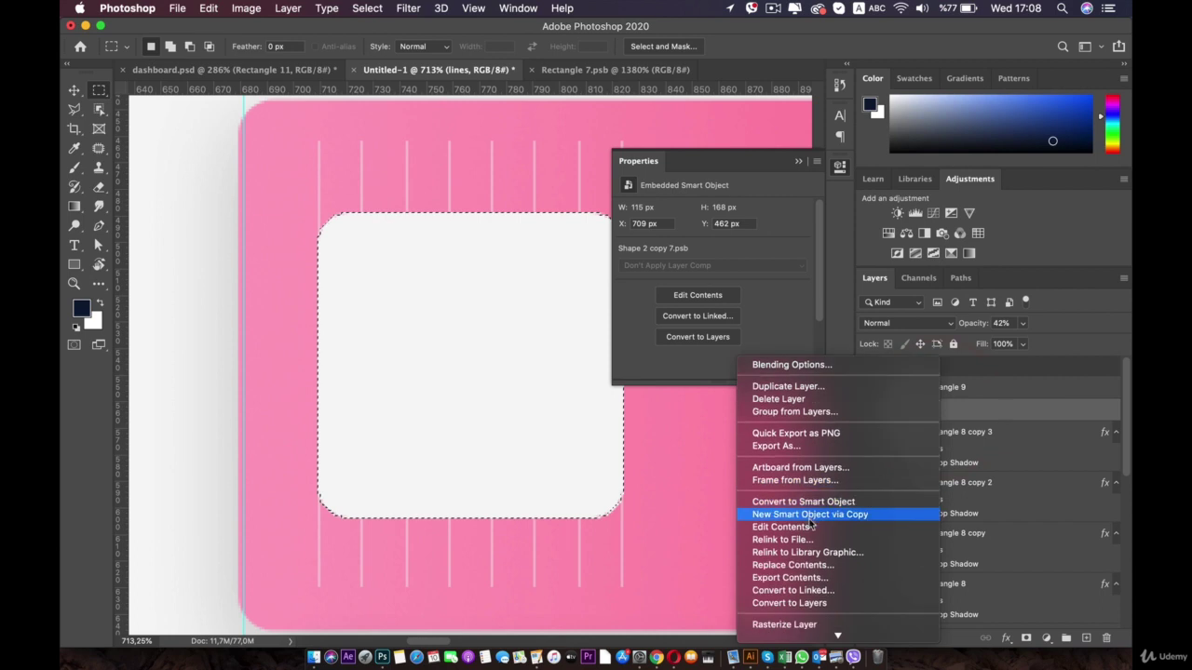
left_click(812, 597)
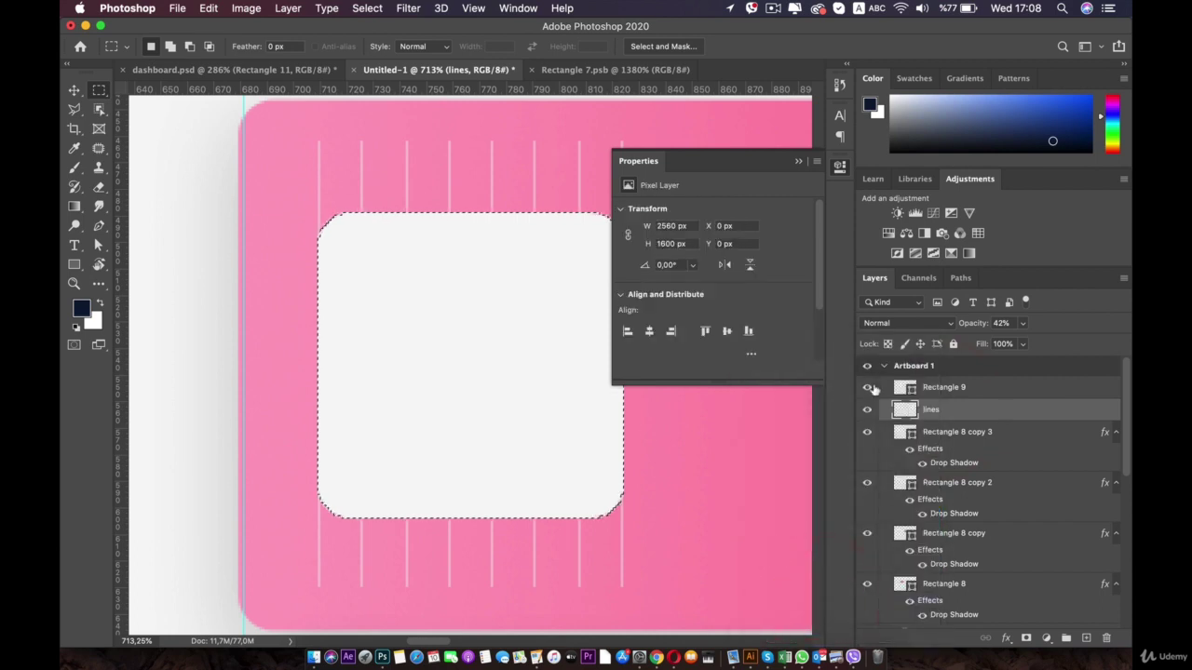
key("BackSpace")
key("BackSpace")
key("BackSpace")
key("BackSpace")
key("BackSpace")
key("BackSpace")
key("BackSpace")
left_click(943, 386)
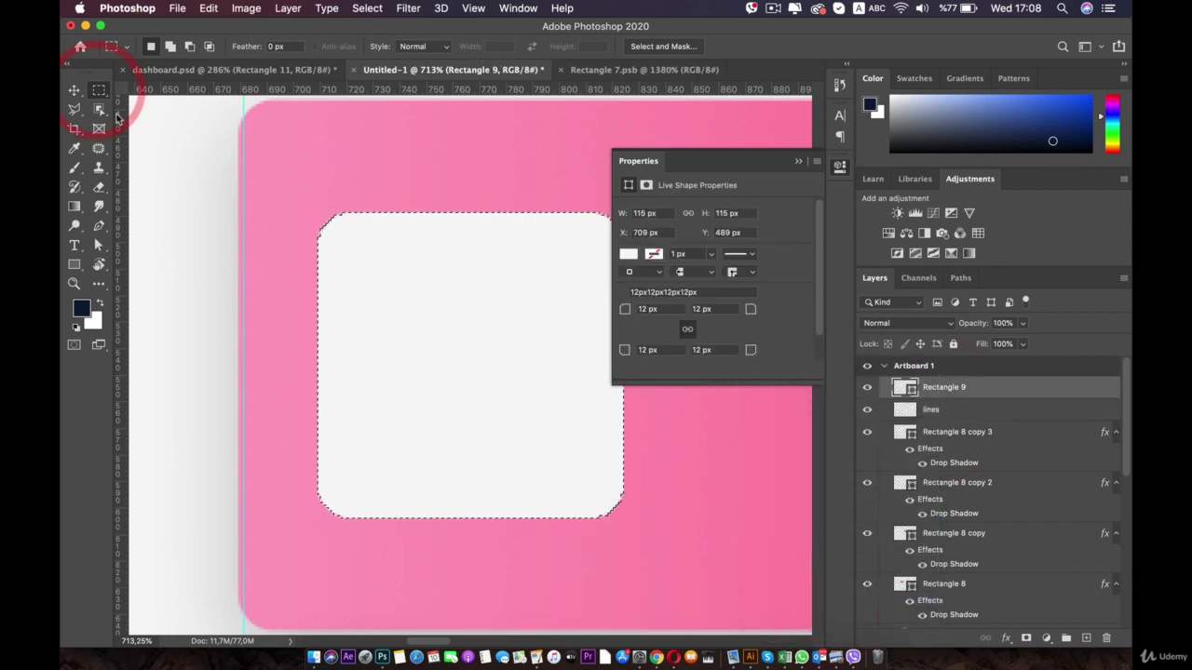
- Clear the selection and hide the rounded square to check the trimmed lines on the pink card
key("super+d")
key("v")
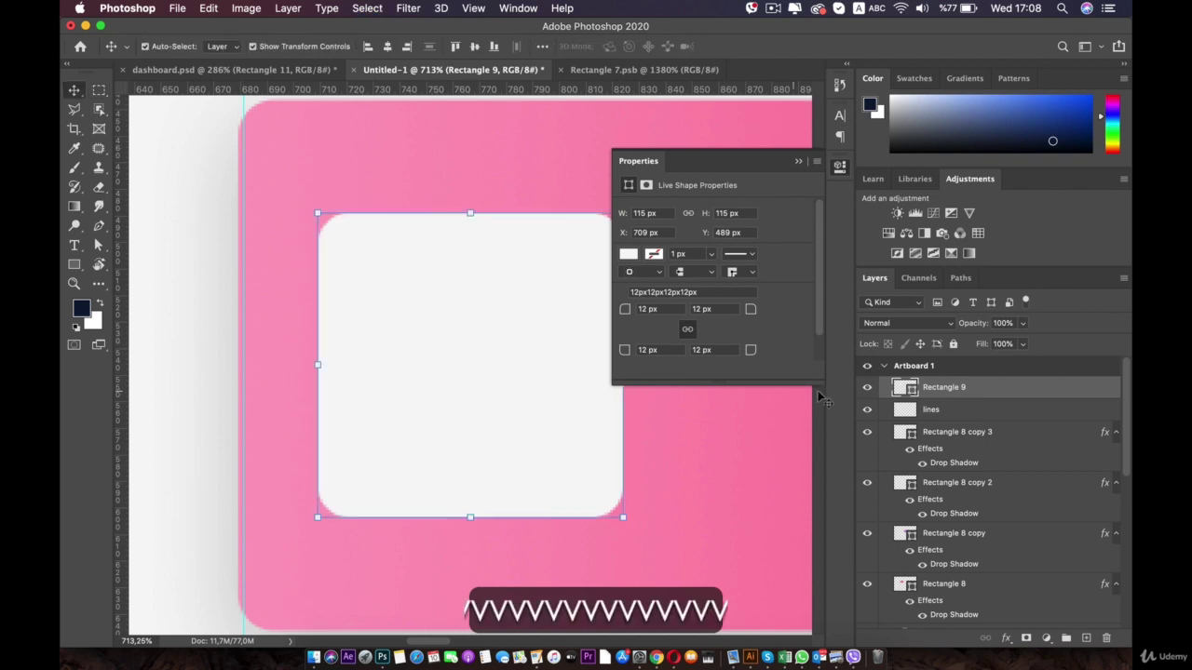
left_click(867, 388)
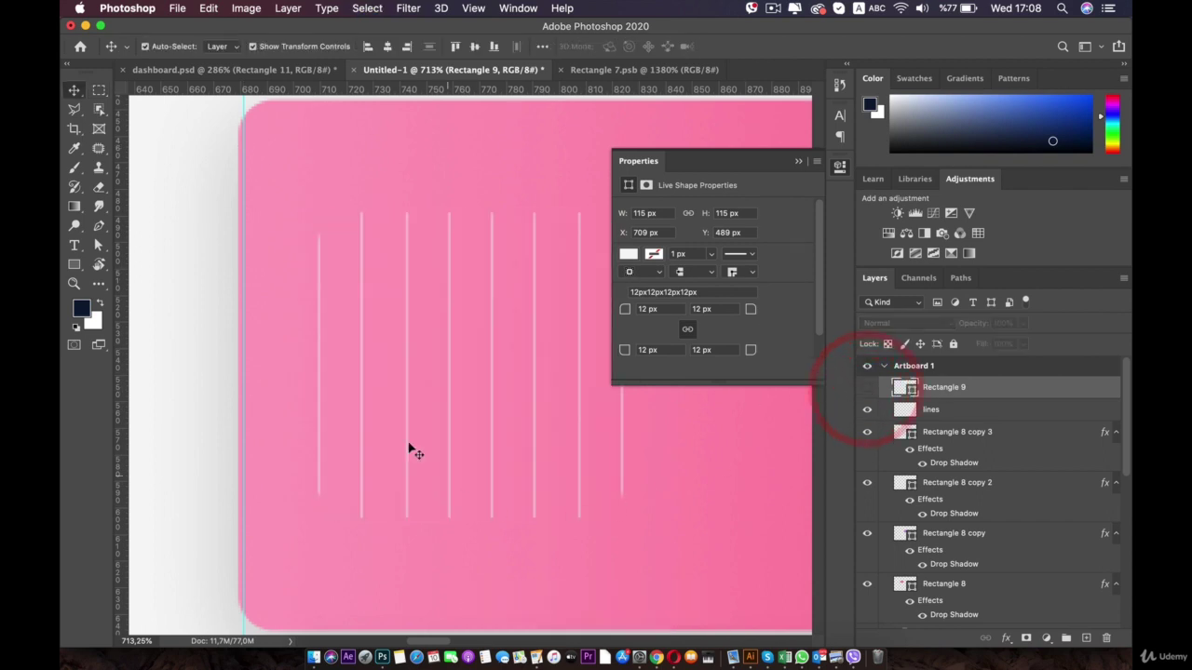
scroll(482, 341, "down", 5)
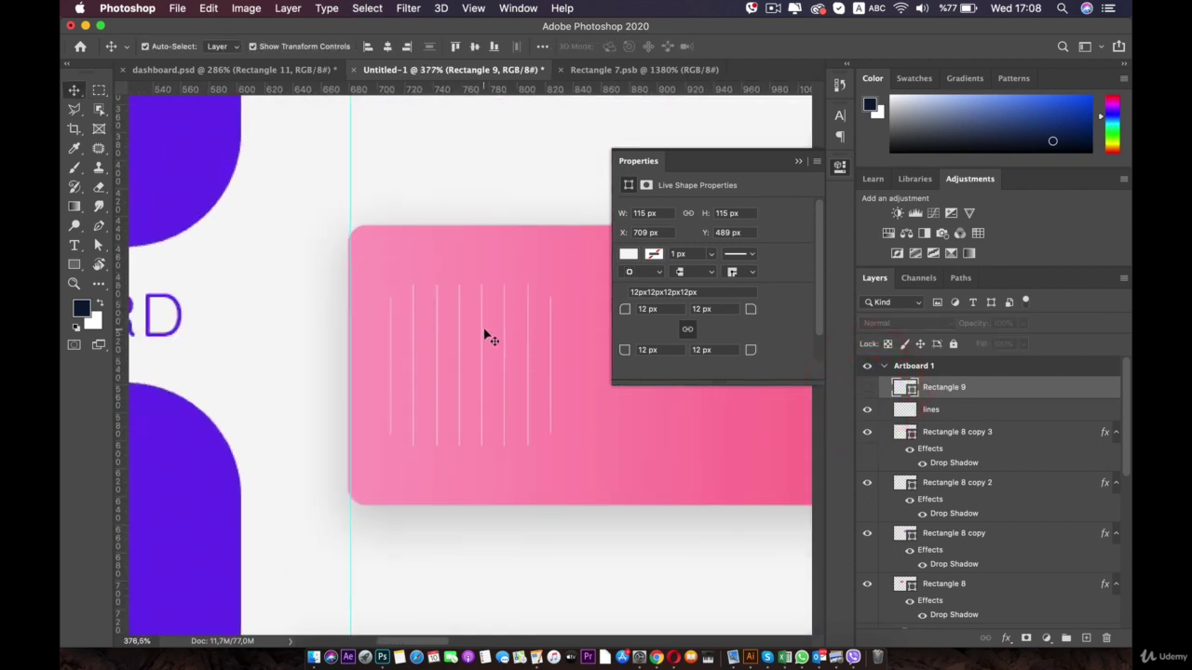
scroll(487, 336, "up", 2)
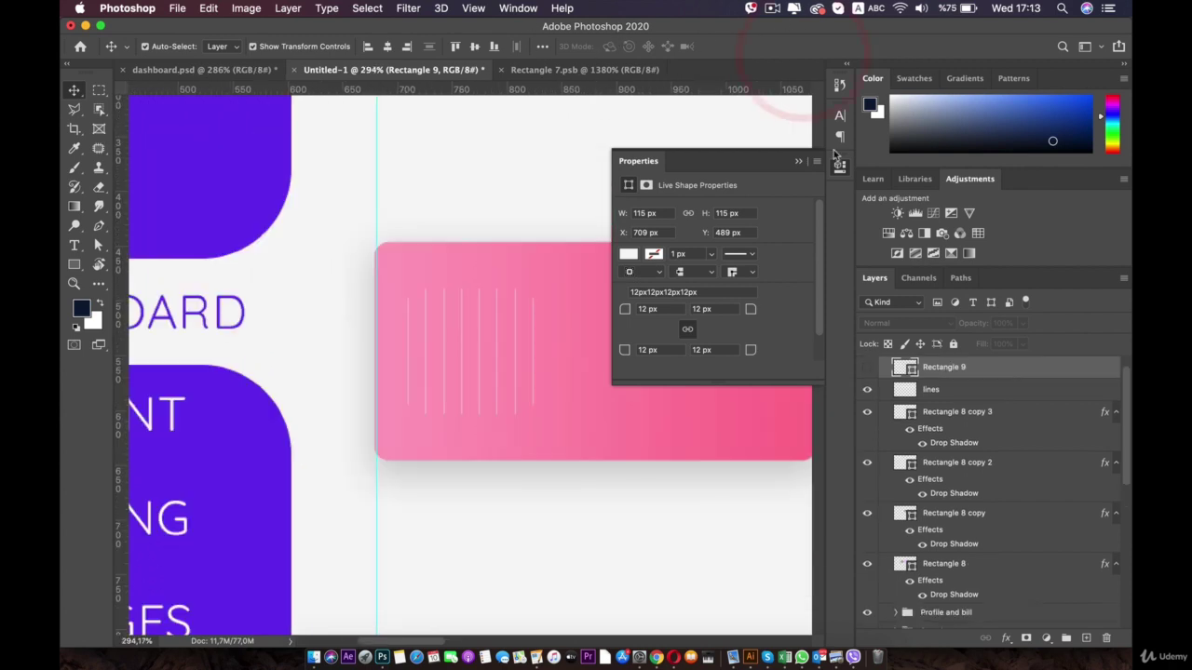
left_click(838, 166)
scroll(540, 319, "up", 2)
left_click(459, 323)
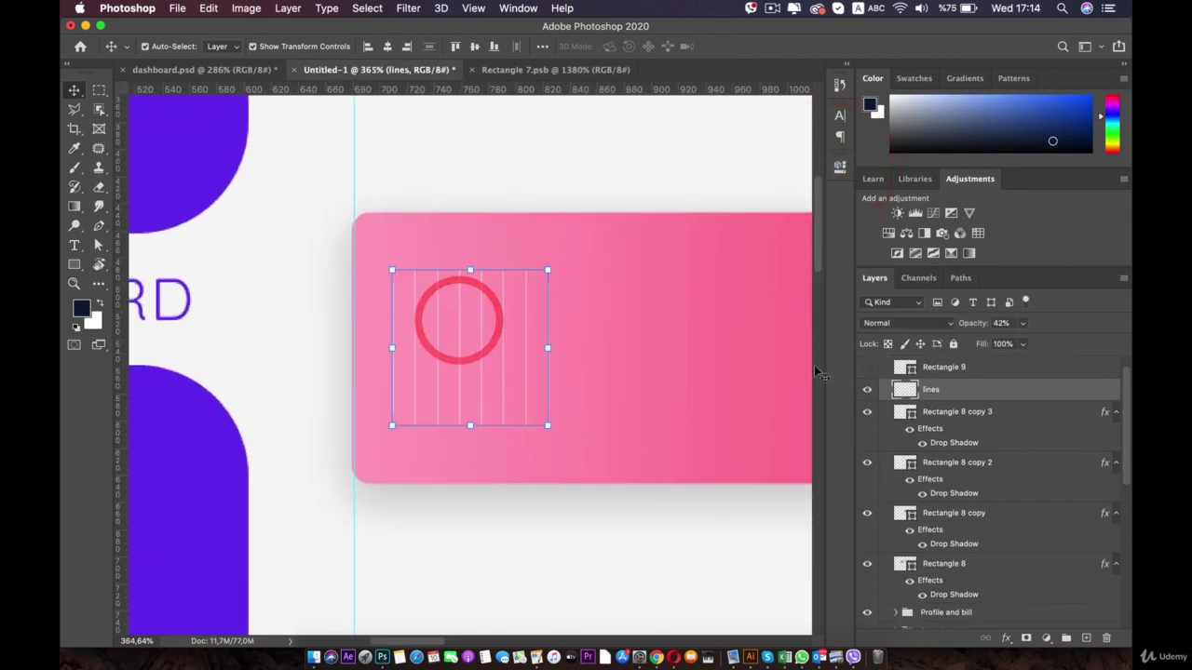
- Show the rounded square again and lower its layer fill to 46%
left_click(867, 367)
scroll(464, 342, "up", 3)
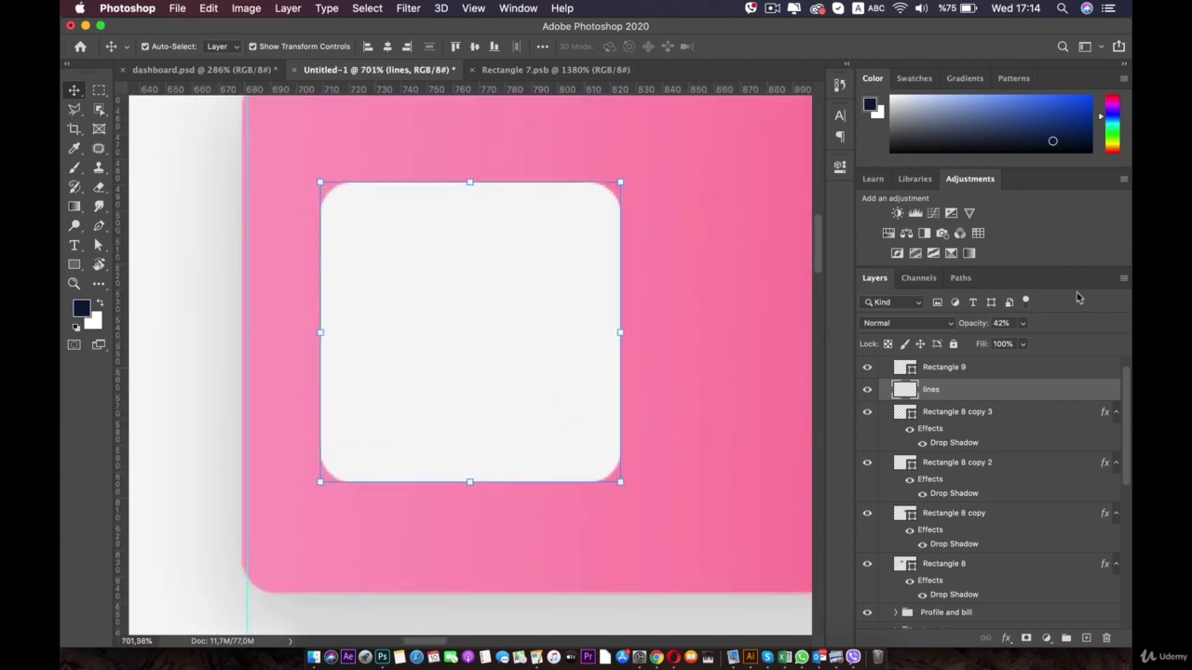
left_click(939, 371)
left_click_drag(1021, 344, 984, 368)
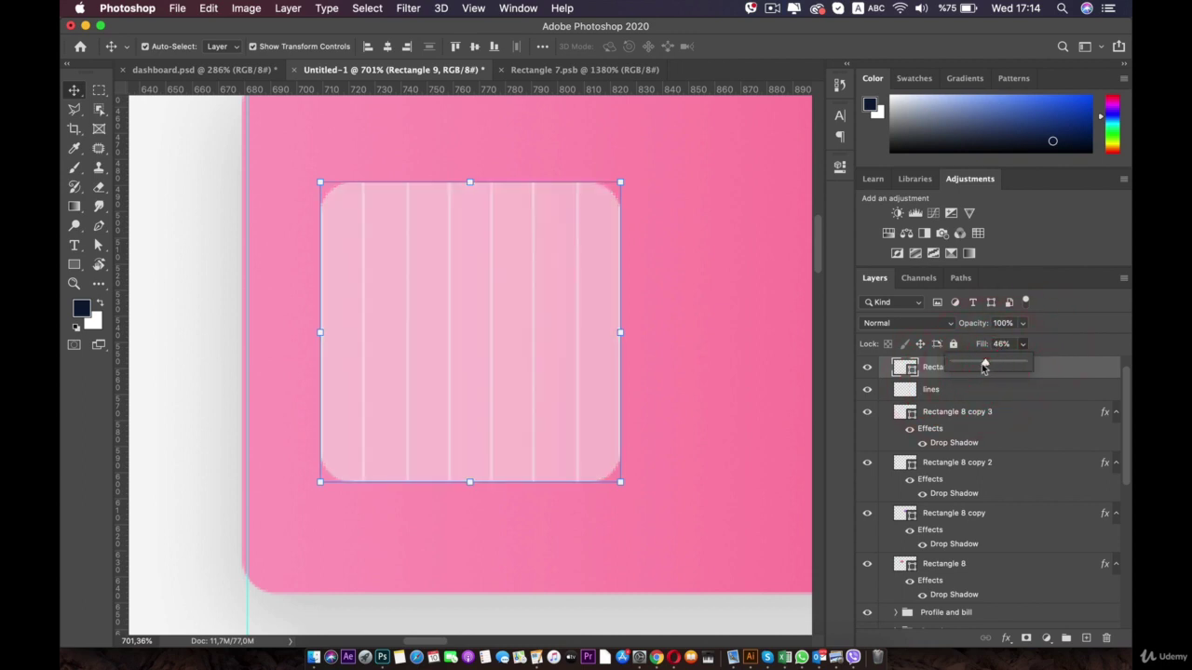
- Reshape the square's upper-left corner by moving its side anchor down the left edge and its top anchor down and inward
left_click(67, 91)
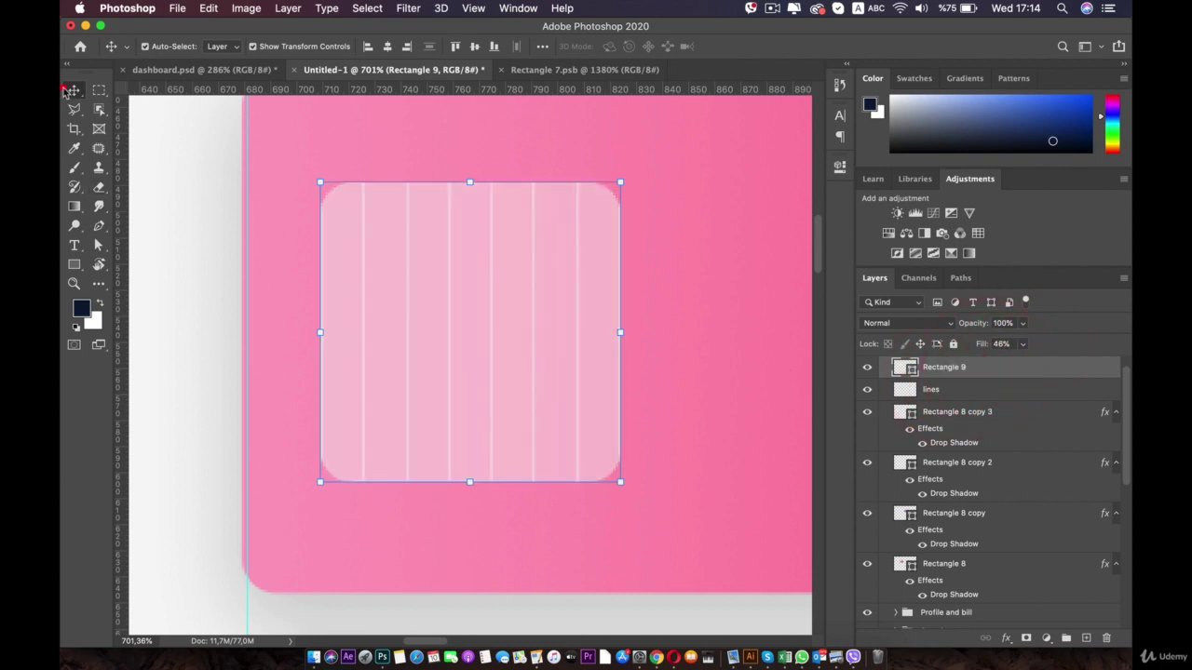
left_click(98, 245)
left_click(419, 185)
left_click(350, 182)
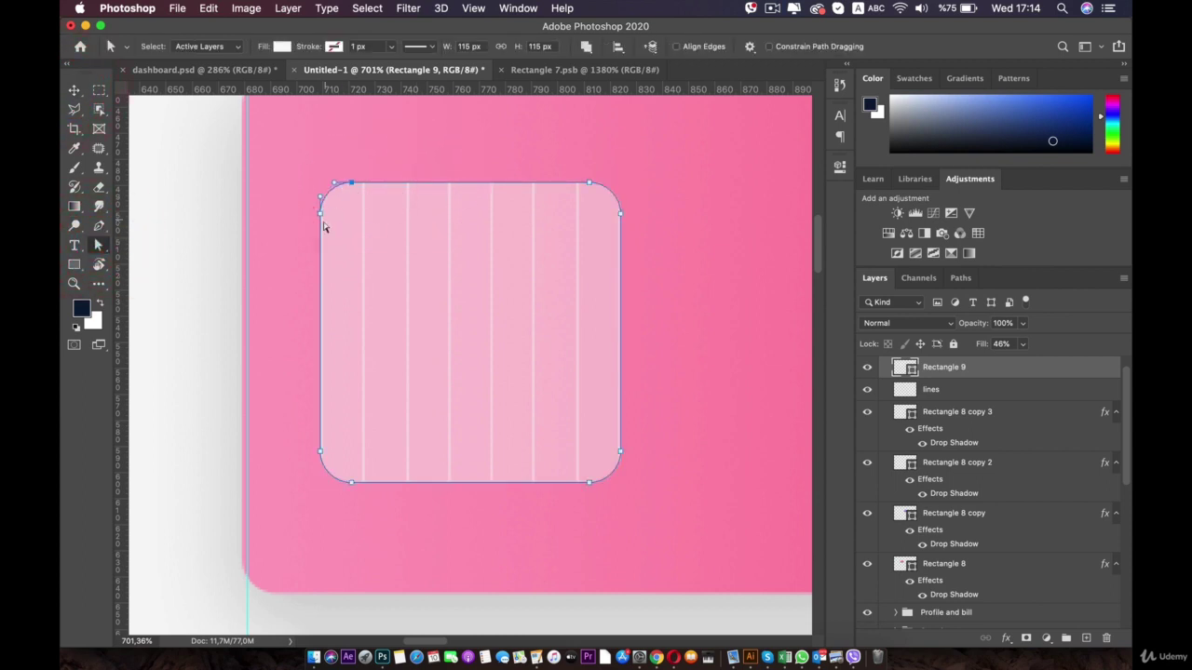
left_click_drag(321, 222, 316, 385)
left_click(684, 242)
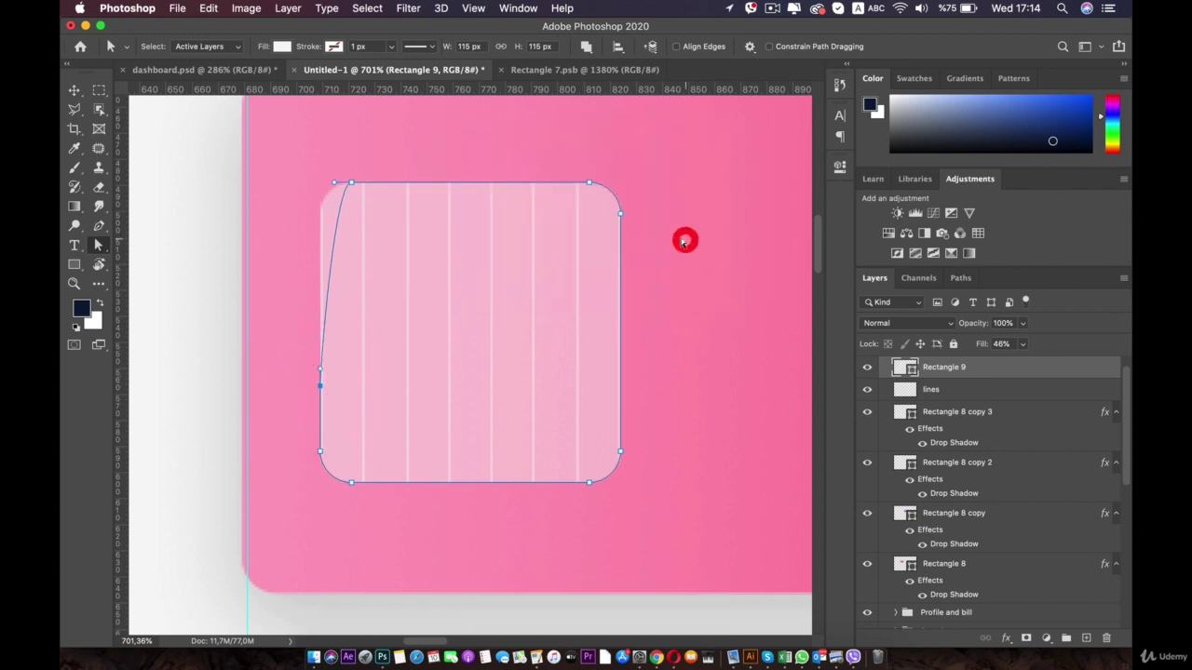
left_click_drag(350, 186, 382, 275)
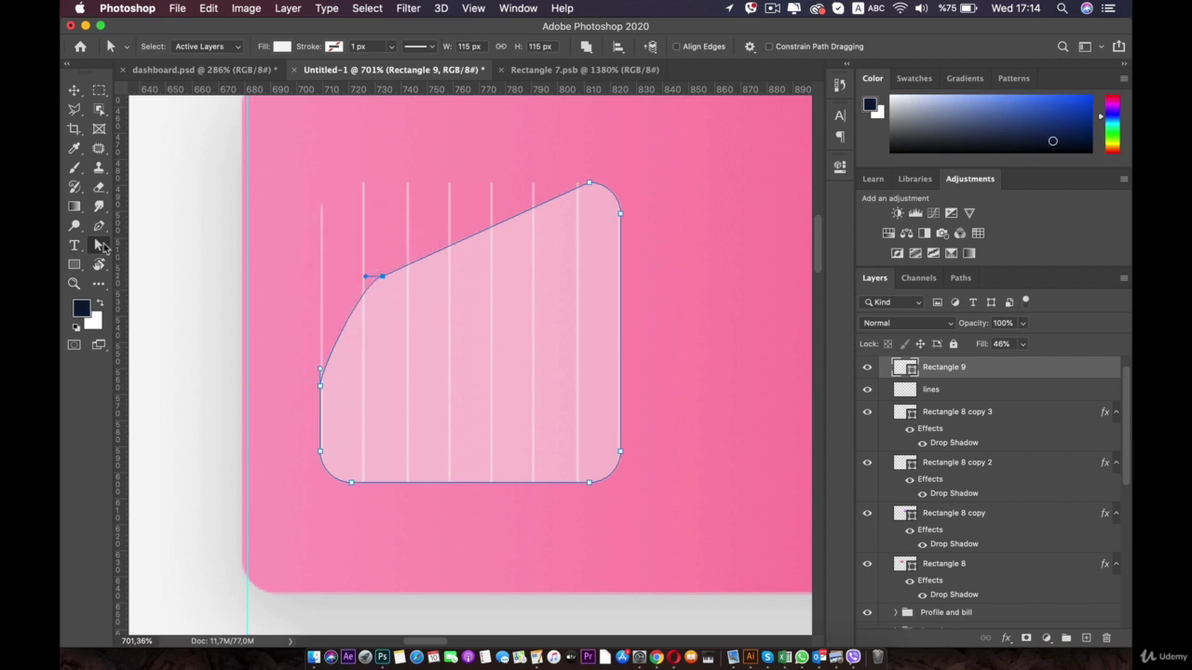
- Smooth the moved top anchor and the upper-right corner anchors with the Convert Point tool, and lower the right-edge anchor
right_click(102, 245)
right_click(98, 228)
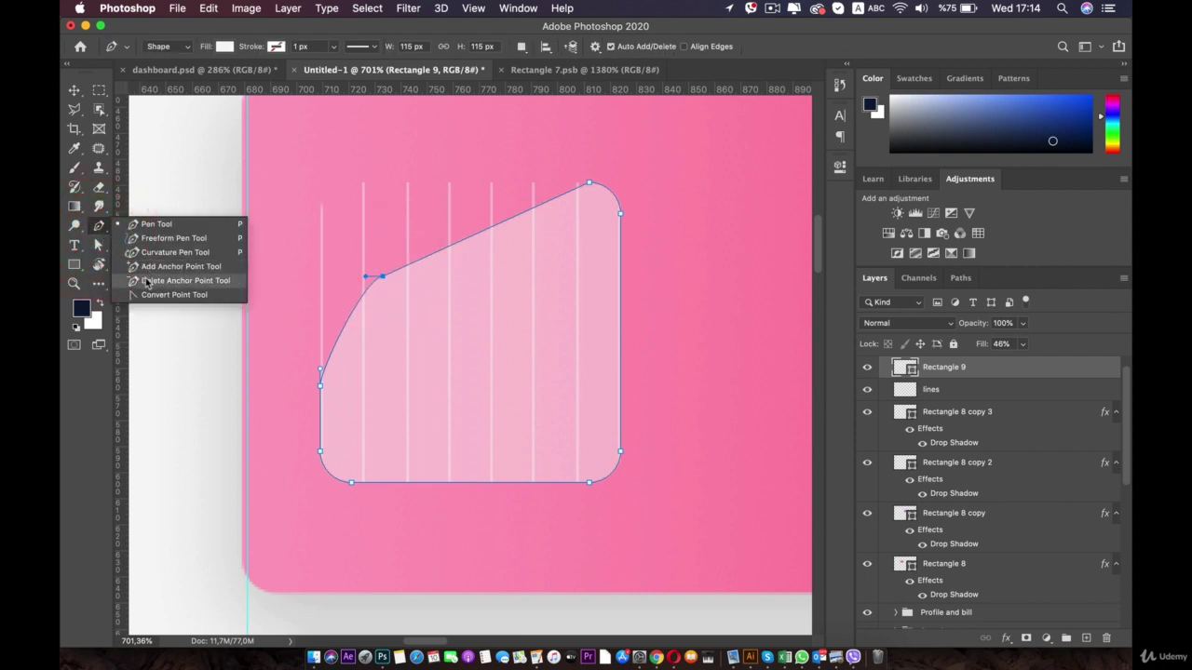
left_click(164, 294)
left_click(383, 278)
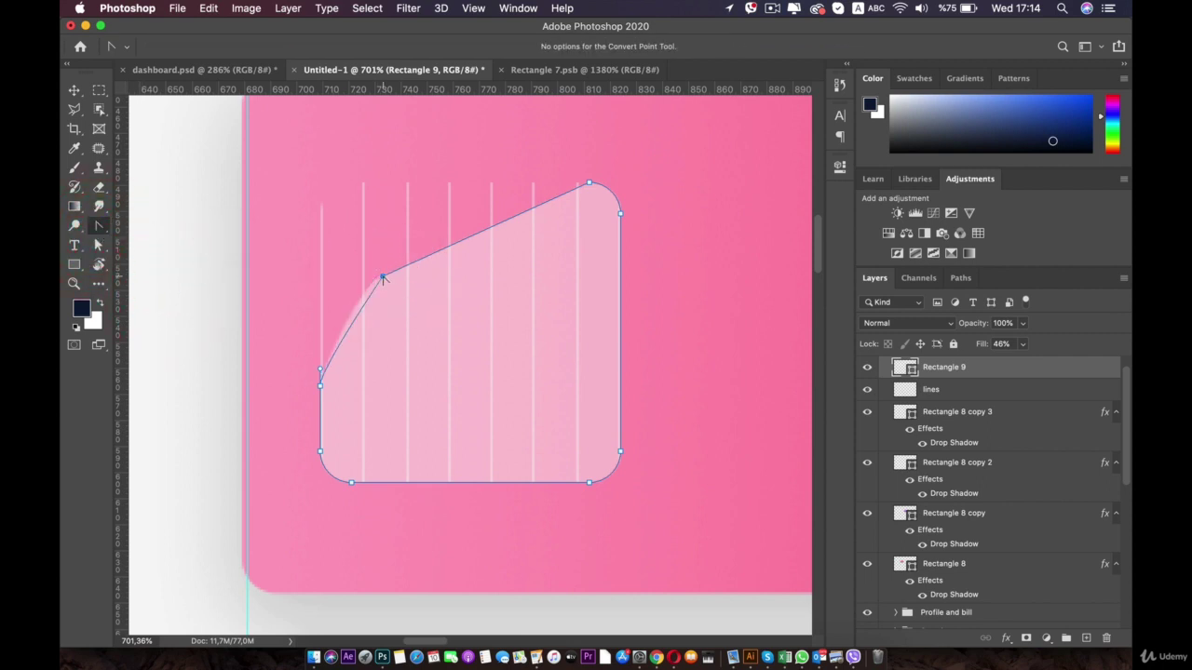
left_click_drag(383, 277, 420, 247)
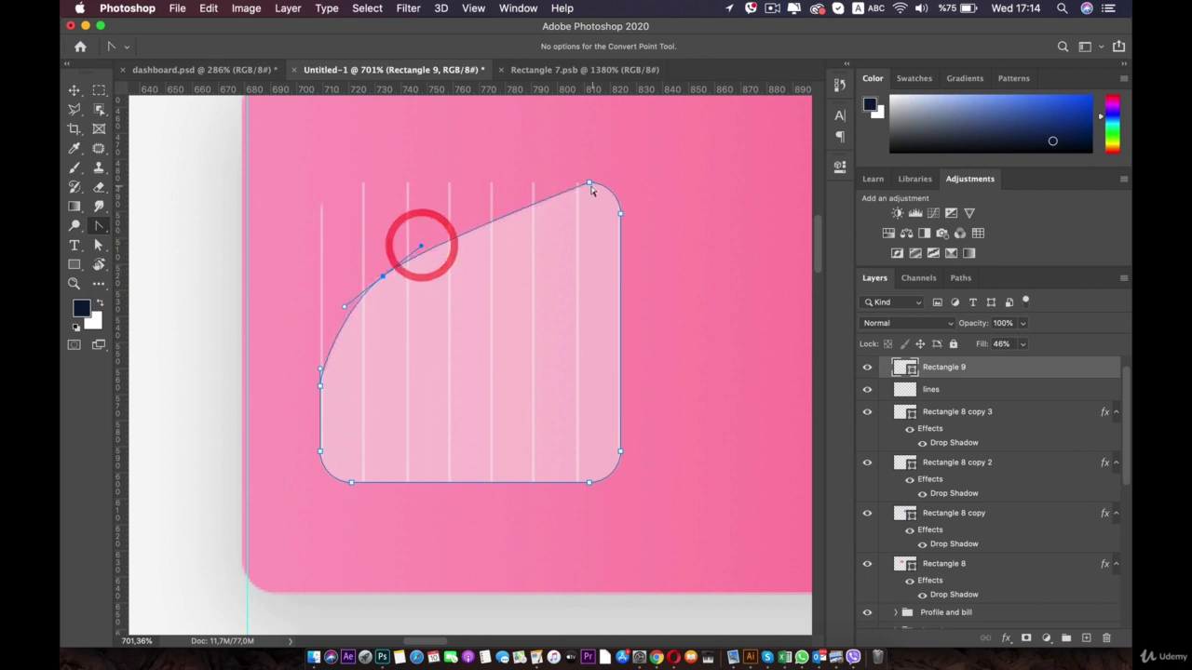
left_click(620, 182)
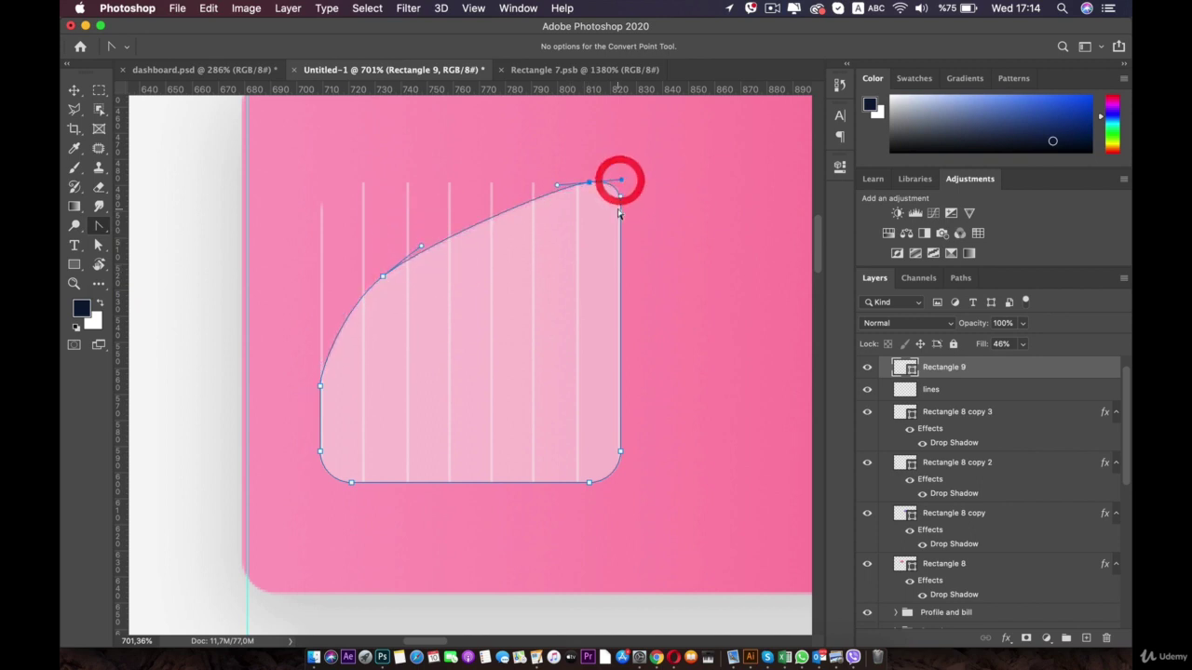
left_click(621, 216)
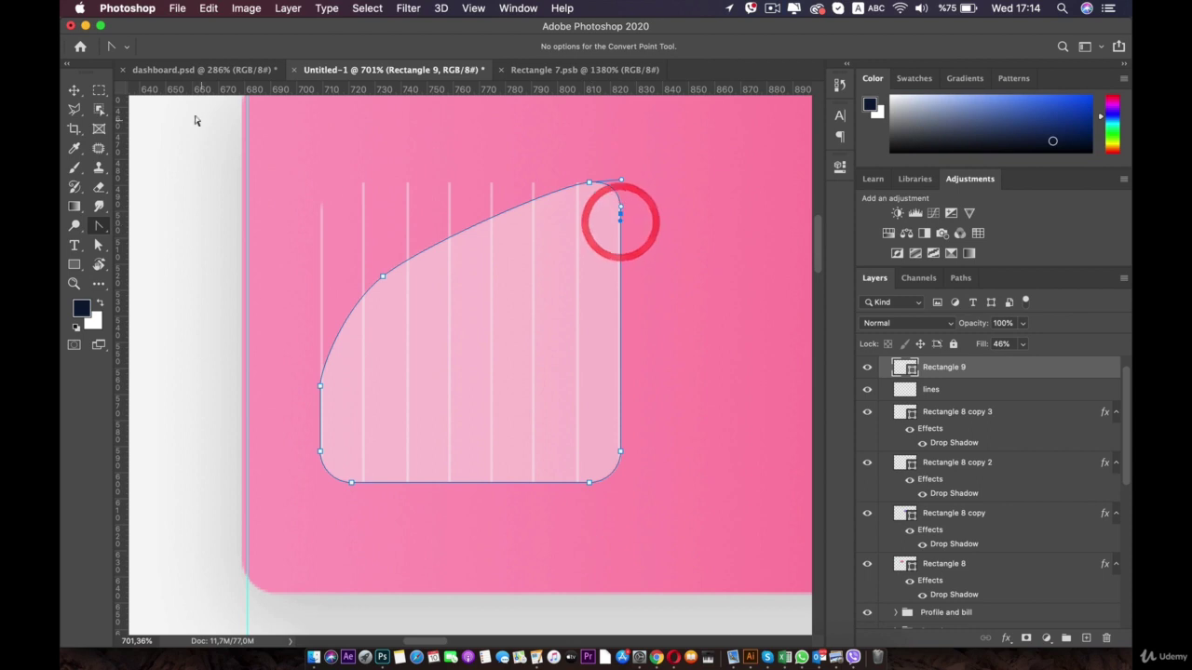
left_click(101, 247)
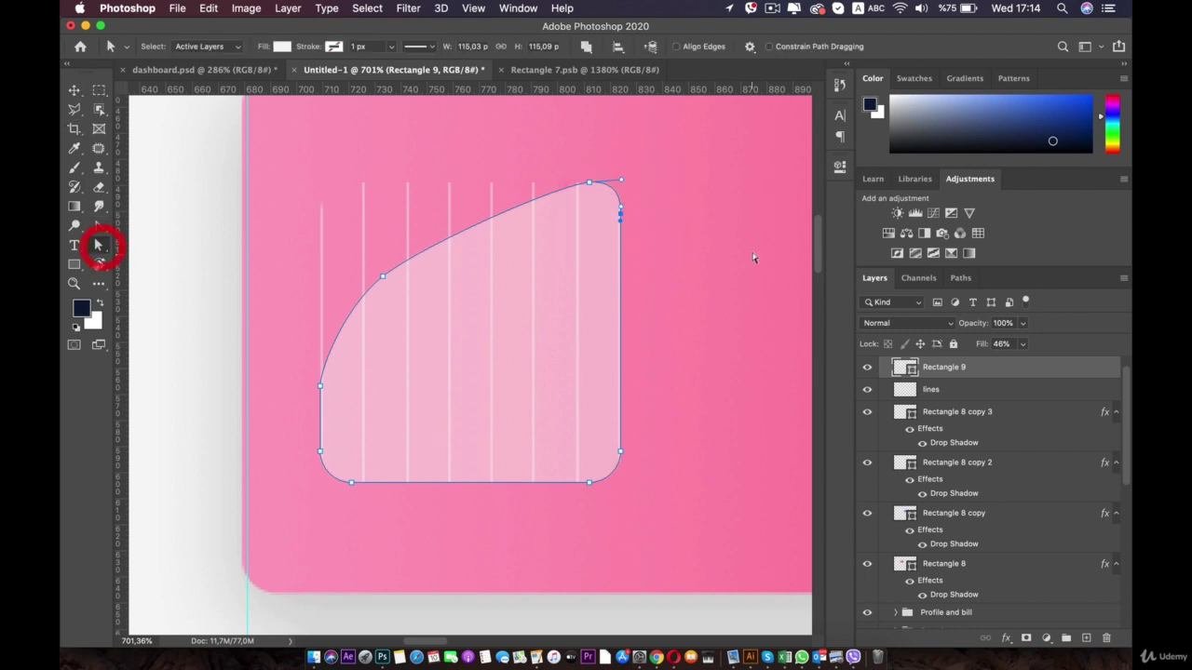
left_click_drag(621, 214, 623, 251)
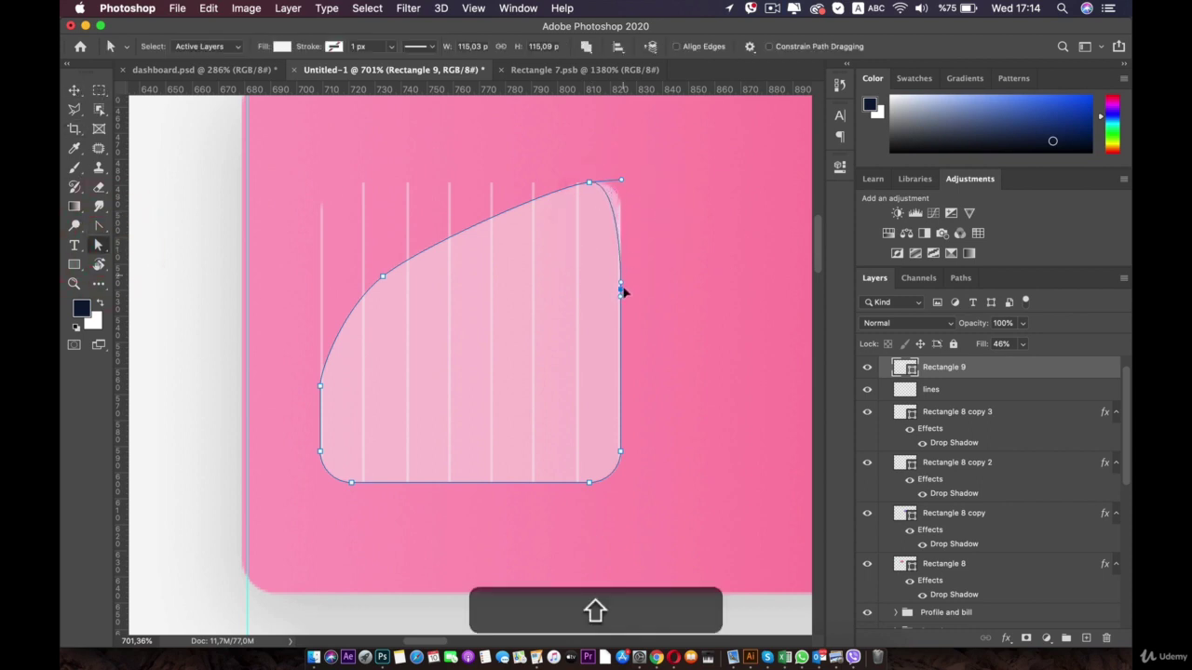
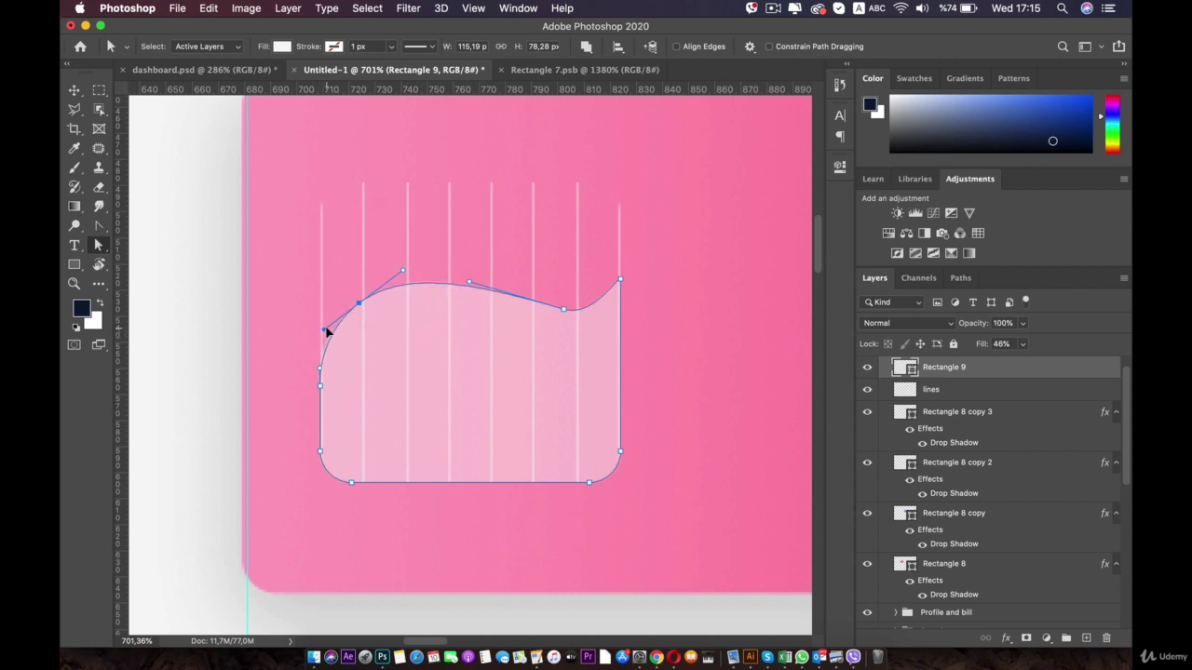
- Refine the wave's top edge by raising its right end and shifting the valley anchor near the sixth line with level handles
left_click_drag(326, 331, 320, 328)
left_click(563, 312)
left_click_drag(564, 312, 585, 315)
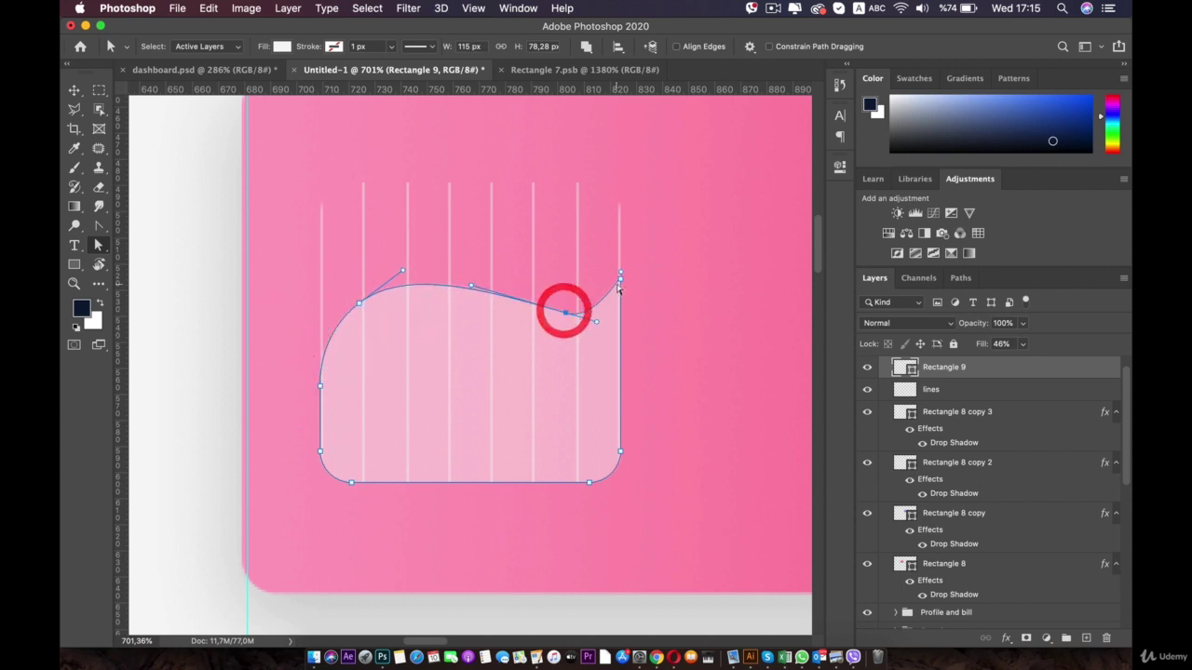
left_click(621, 286)
left_click(620, 281)
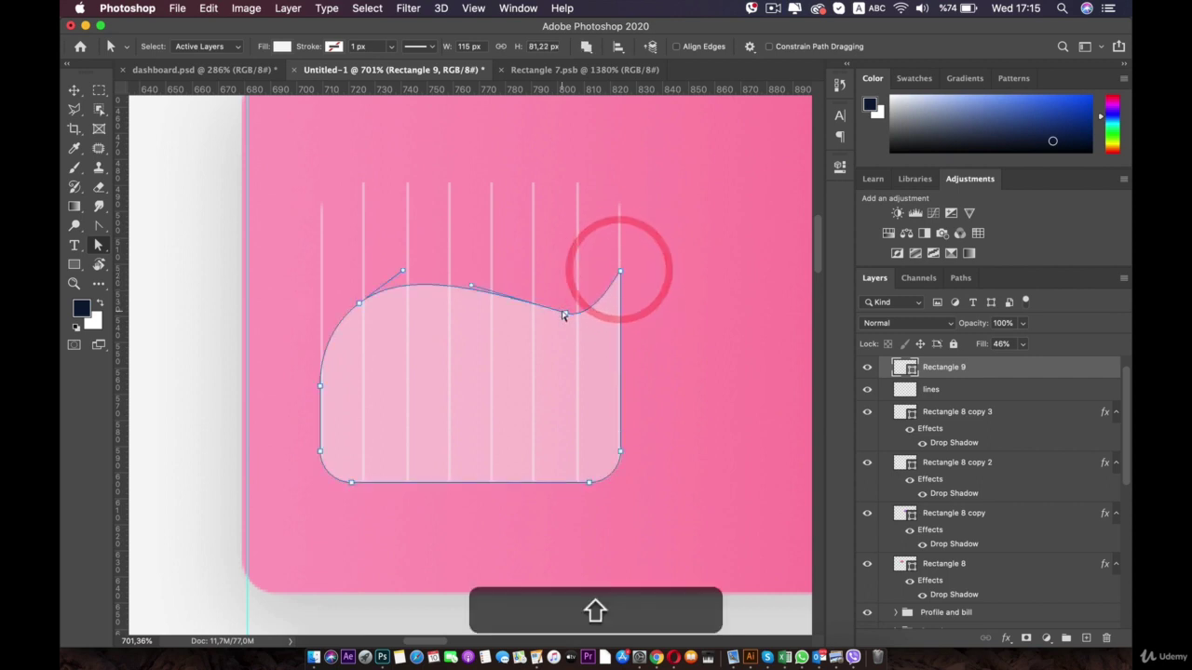
left_click_drag(564, 312, 527, 319)
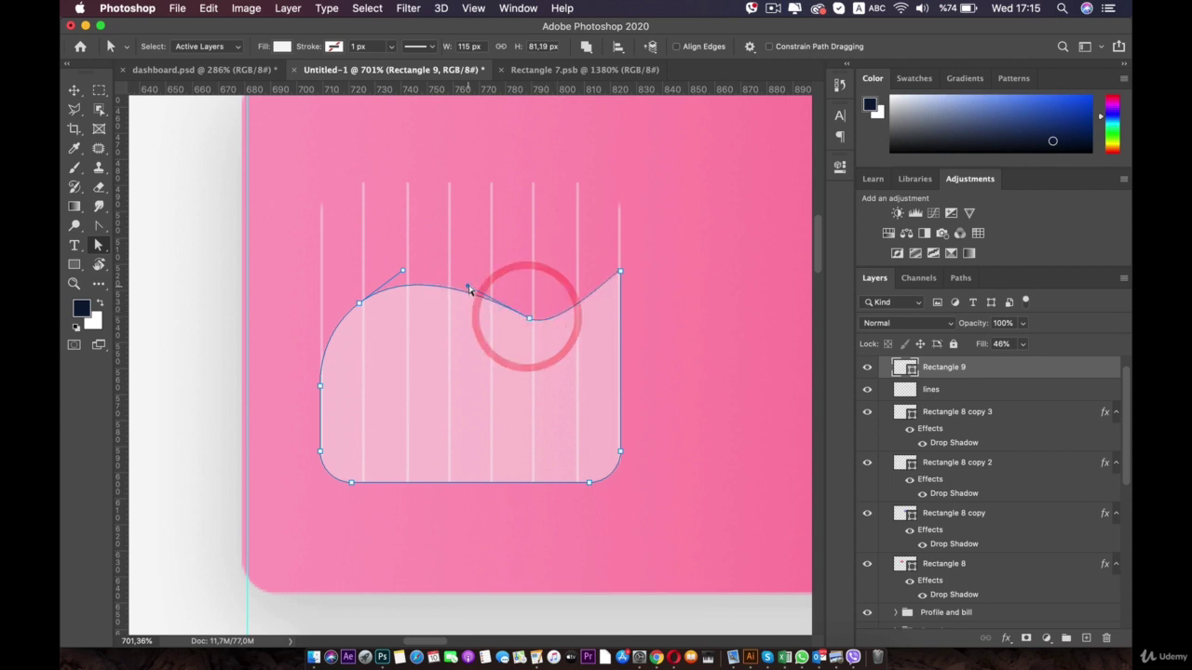
left_click_drag(467, 287, 441, 317)
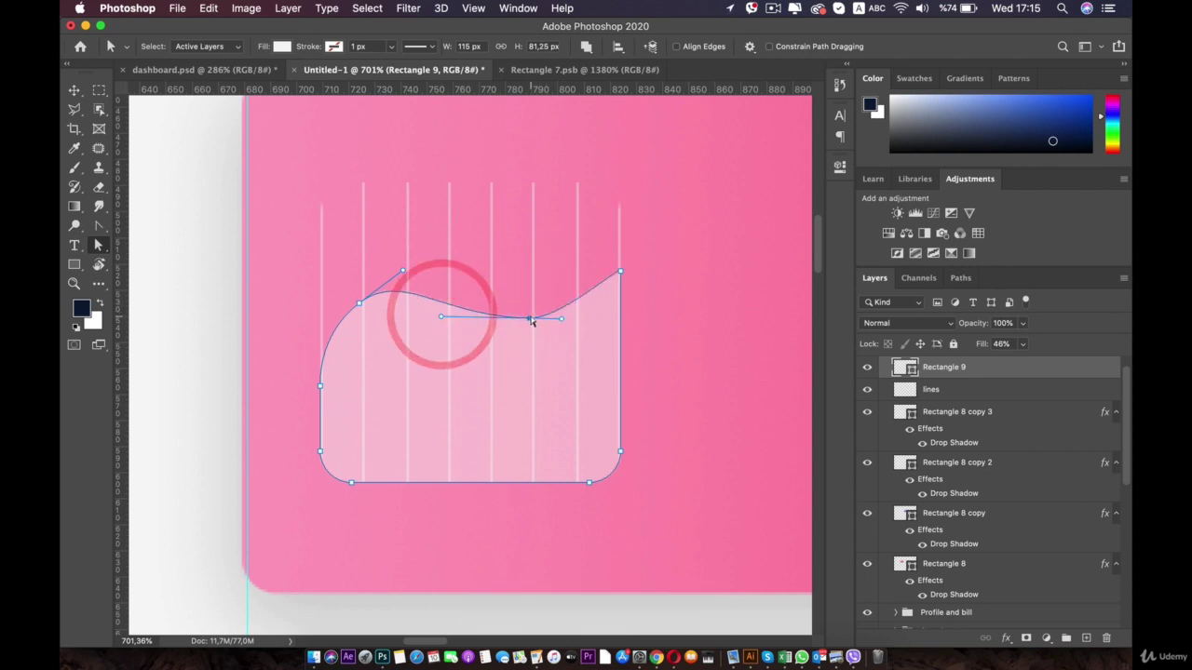
- Tilt the valley anchor's handles to deepen the dip and raise the wave's right end until the shape is about 90 px high
left_click_drag(523, 321, 553, 320)
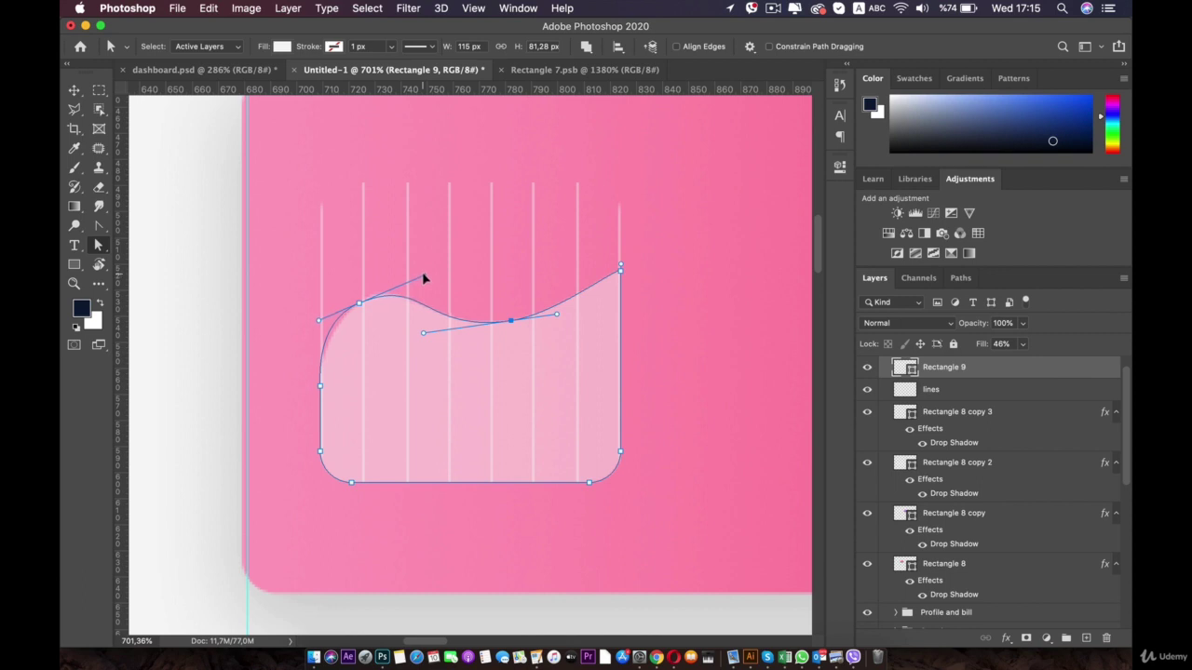
left_click_drag(510, 319, 519, 319)
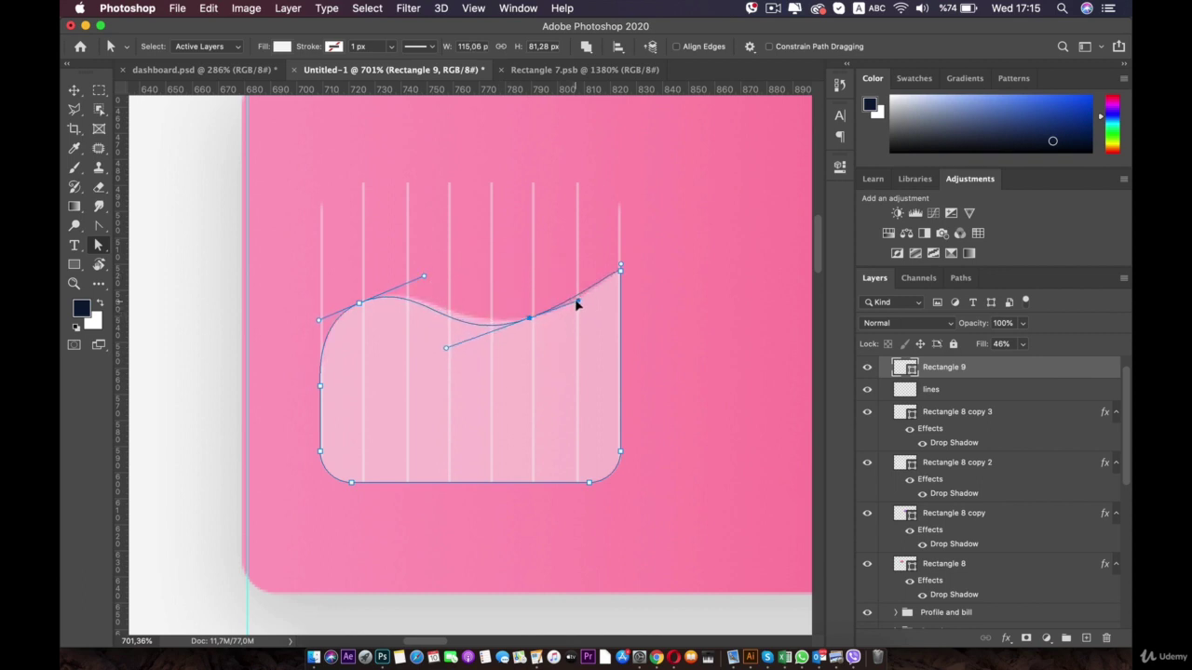
left_click(580, 301)
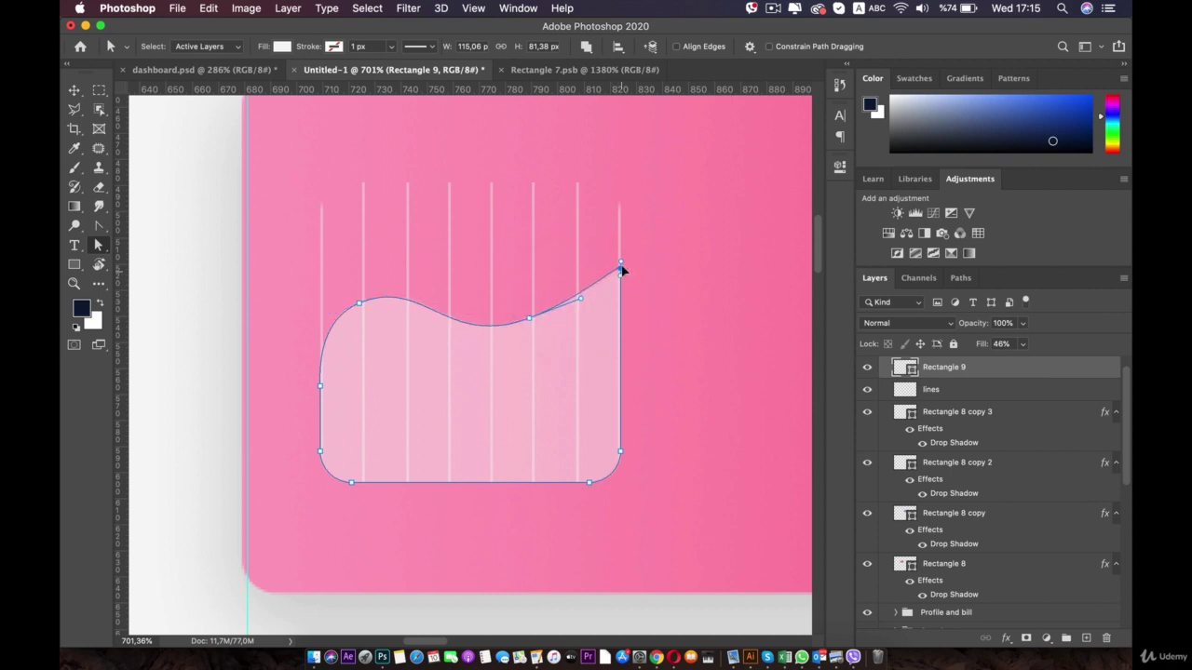
left_click_drag(621, 269, 624, 257)
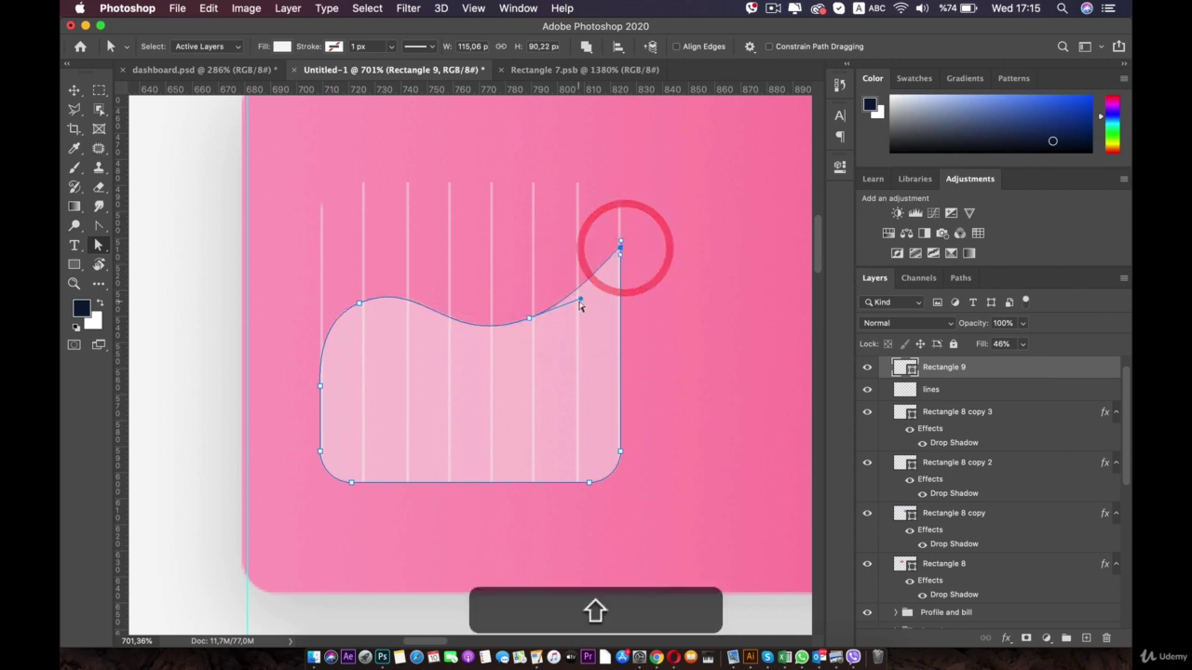
left_click(460, 385)
left_click(681, 363)
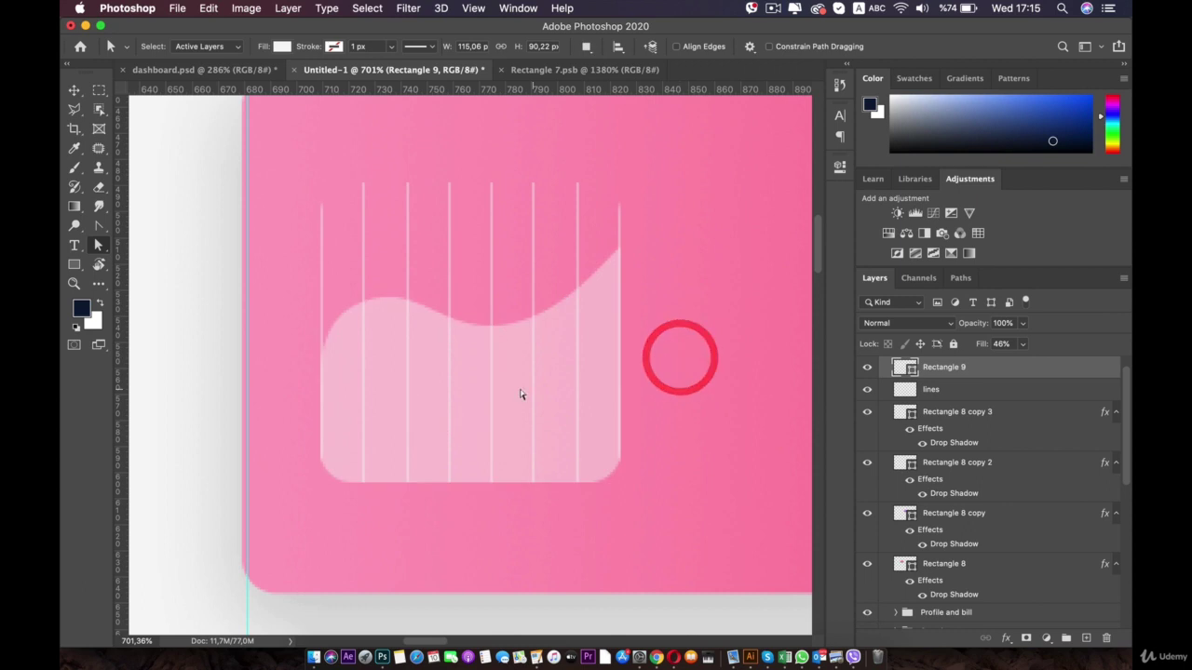
scroll(521, 394, "down", 5)
scroll(475, 362, "up", 5)
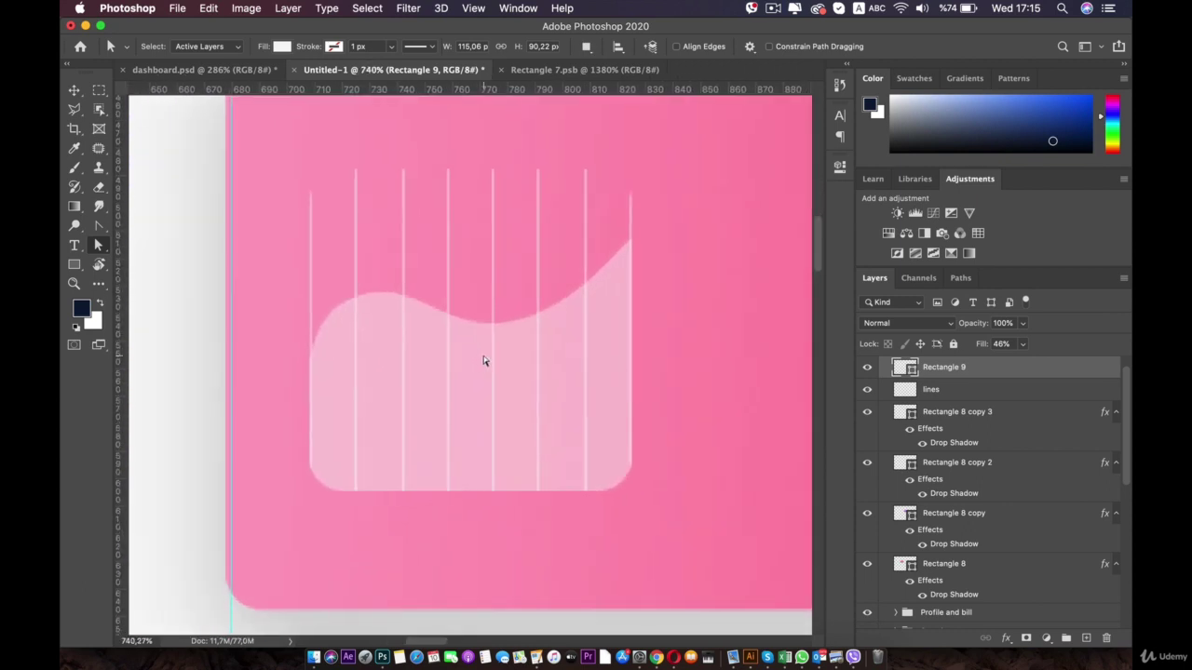
- Duplicate the wave shape layer and reduce the copy's fill to 0%
left_click(474, 364)
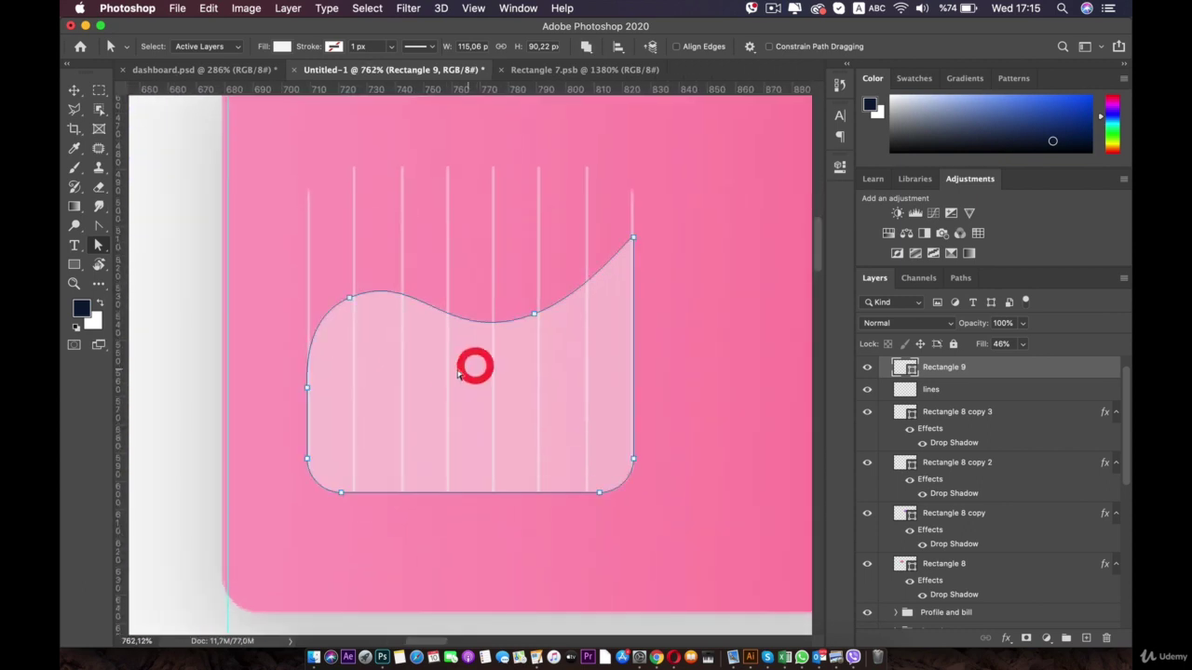
left_click(934, 368)
key("super+j")
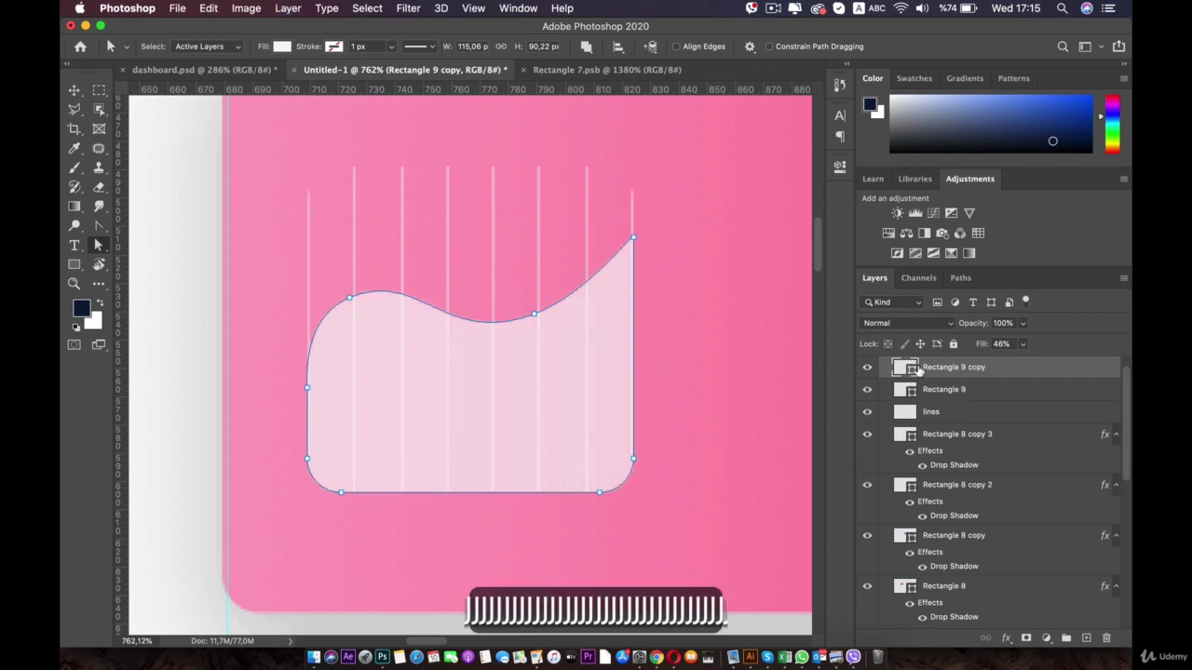
left_click(1023, 346)
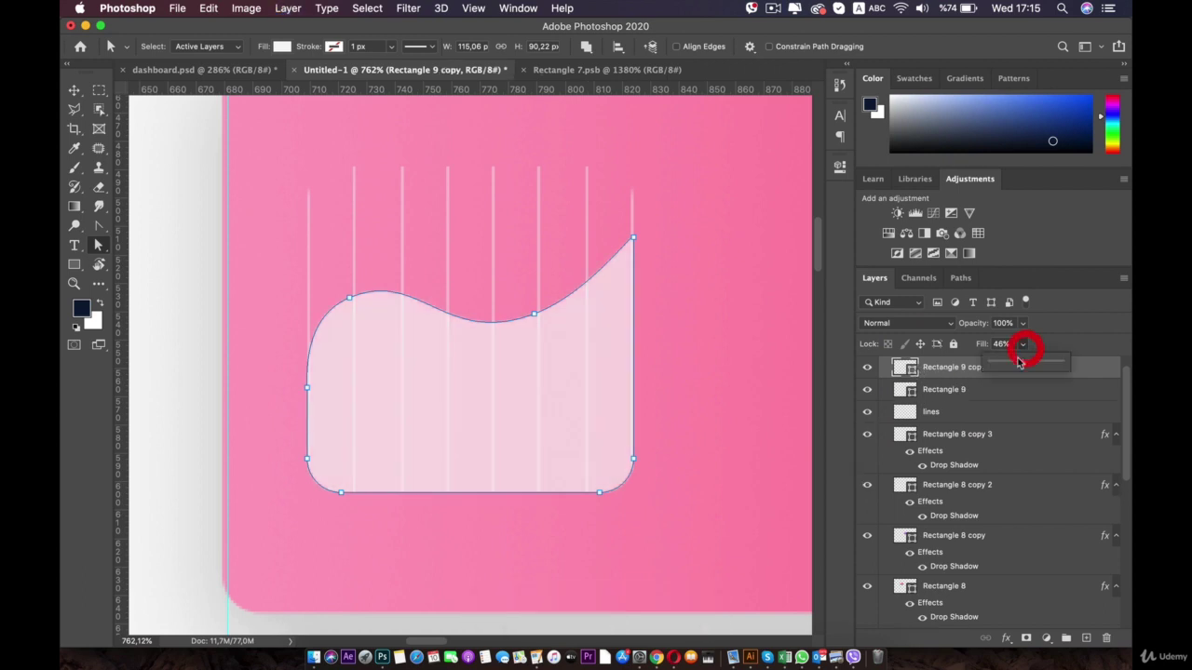
left_click_drag(1008, 364, 913, 365)
left_click(957, 378)
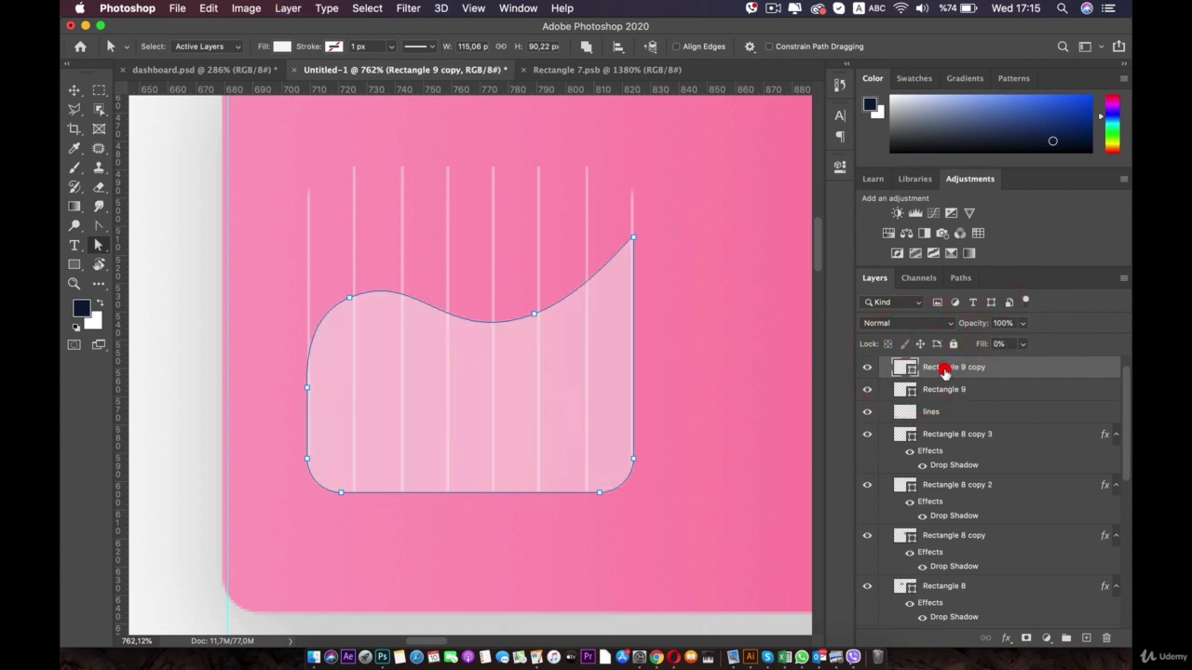
- Give the copied wave shape a white stroke and set its width to about 2.5 px
left_click(334, 46)
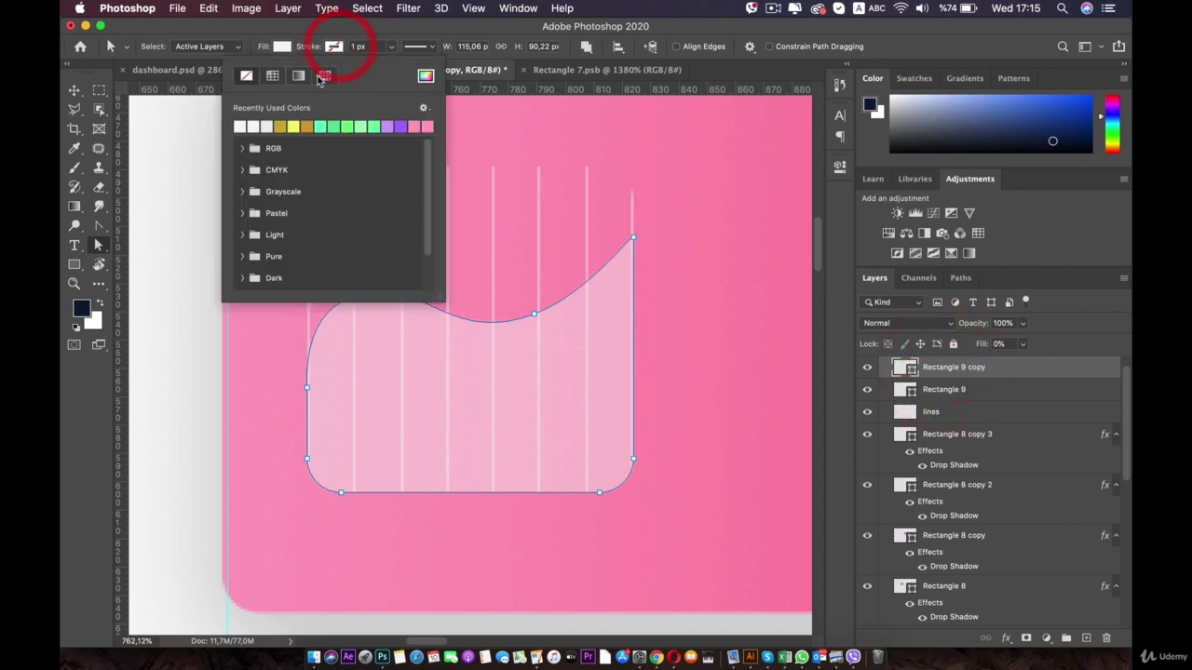
left_click(240, 125)
left_click(390, 48)
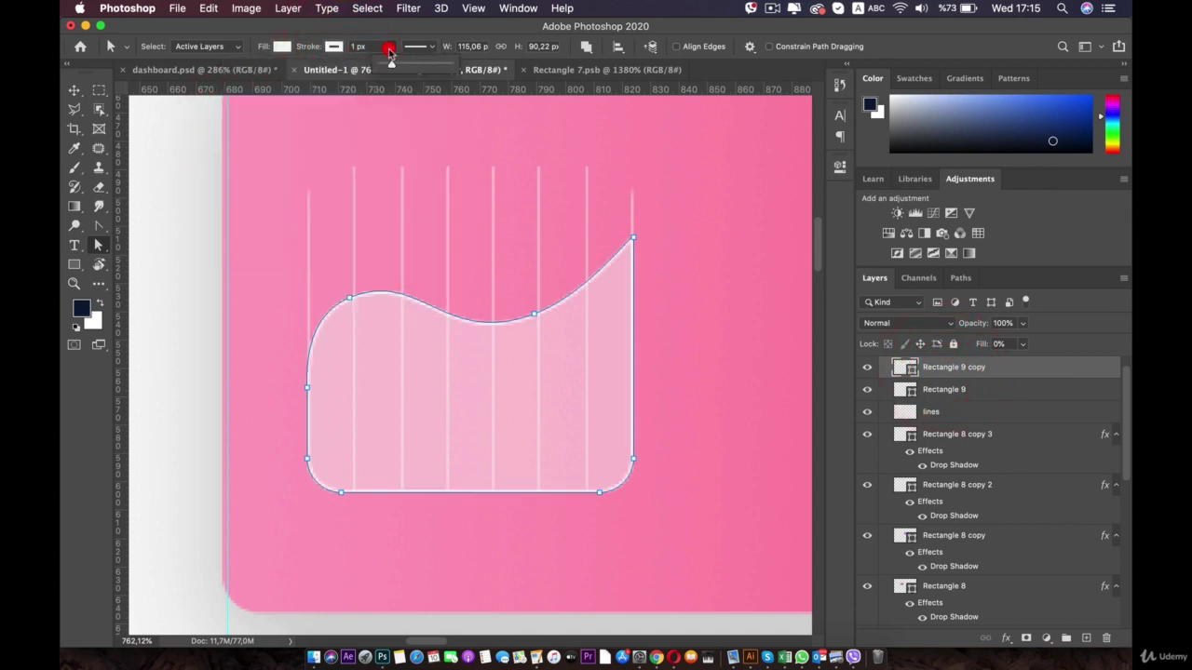
left_click_drag(396, 67, 393, 67)
left_click(392, 67)
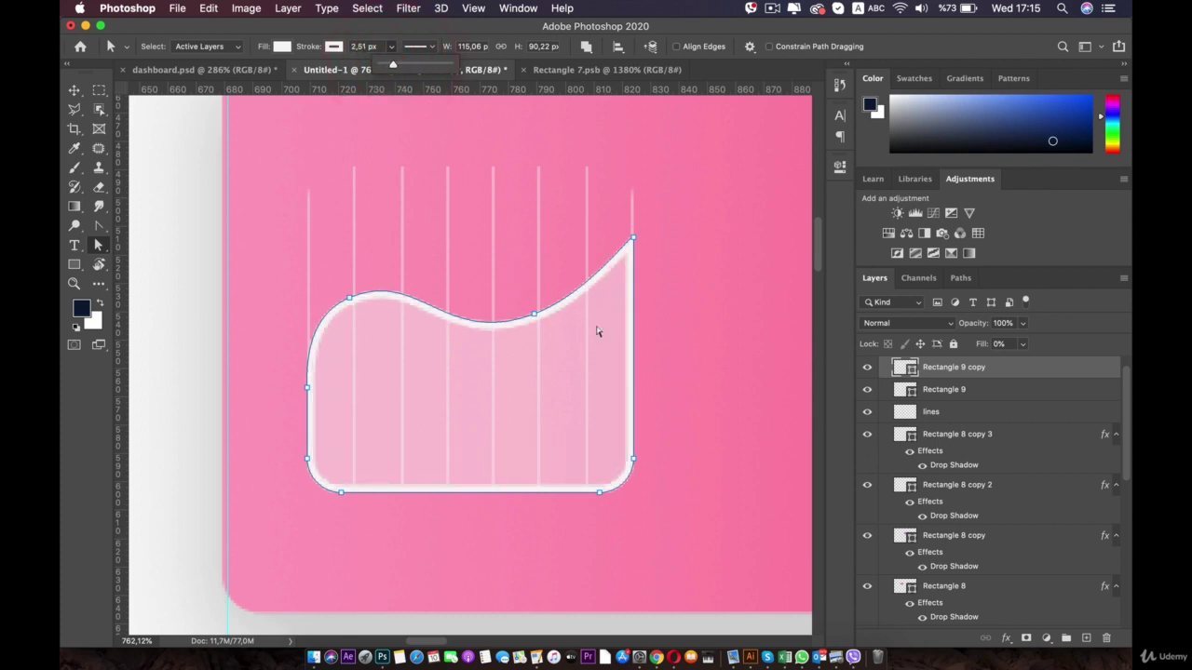
- Delete the two lower-right corner anchors of the outline copy to remove its right edge and lower-right corner
left_click(634, 459)
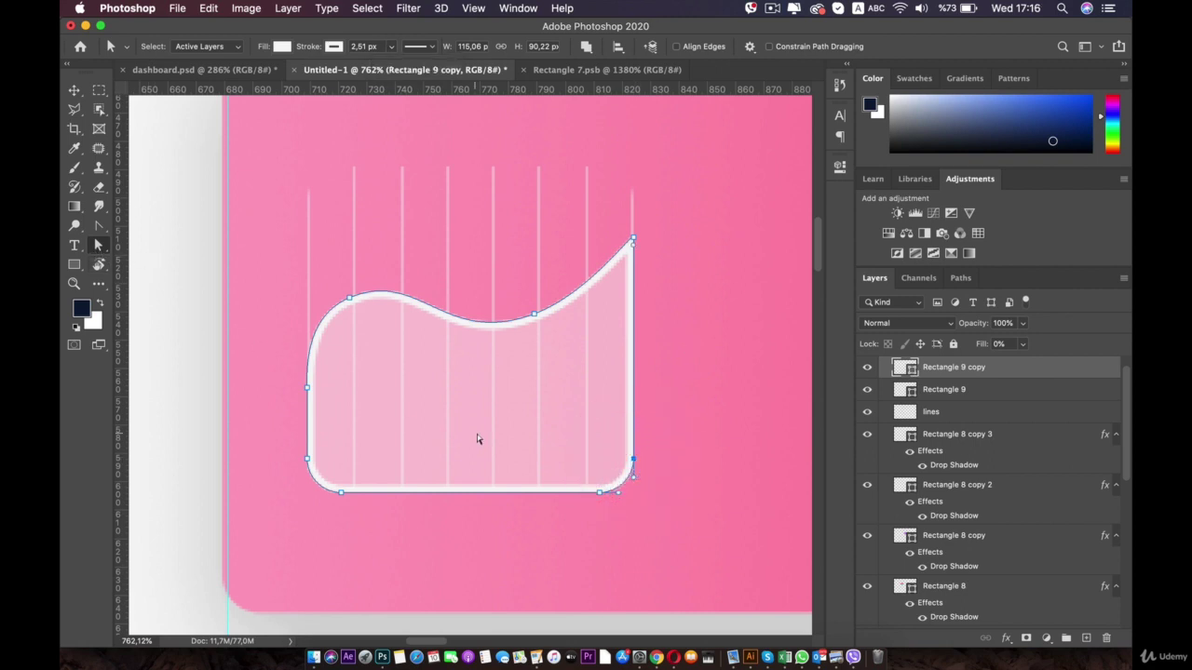
key("BackSpace")
key("BackSpace")
key("BackSpace")
left_click(598, 493)
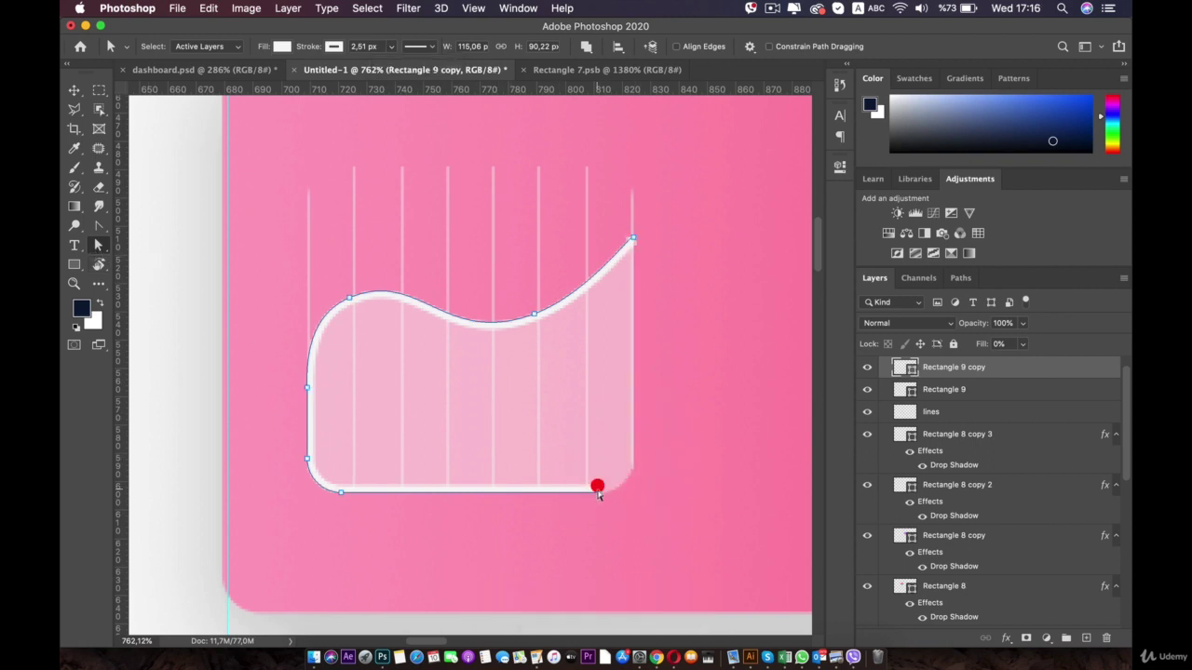
key("BackSpace")
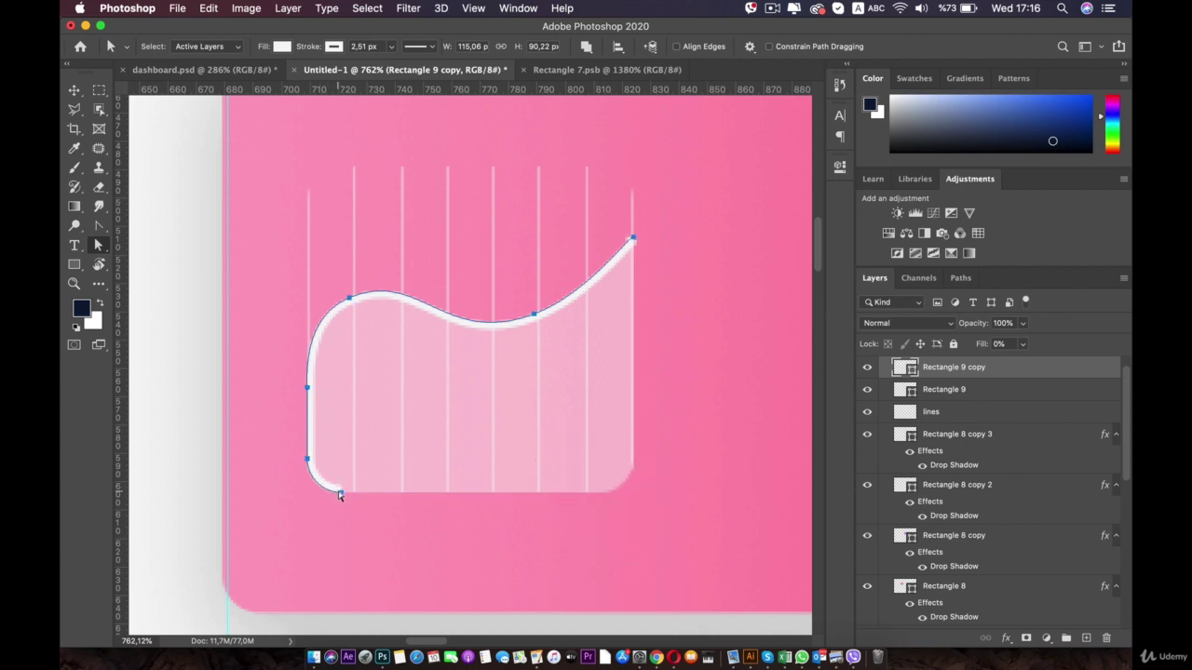
- Delete the two lower-left corner anchors of the outline copy so only the wavy top line remains
left_click(337, 492)
key("BackSpace")
key("BackSpace")
key("BackSpace")
left_click(306, 457)
key("BackSpace")
key("BackSpace")
key("BackSpace")
key("BackSpace")
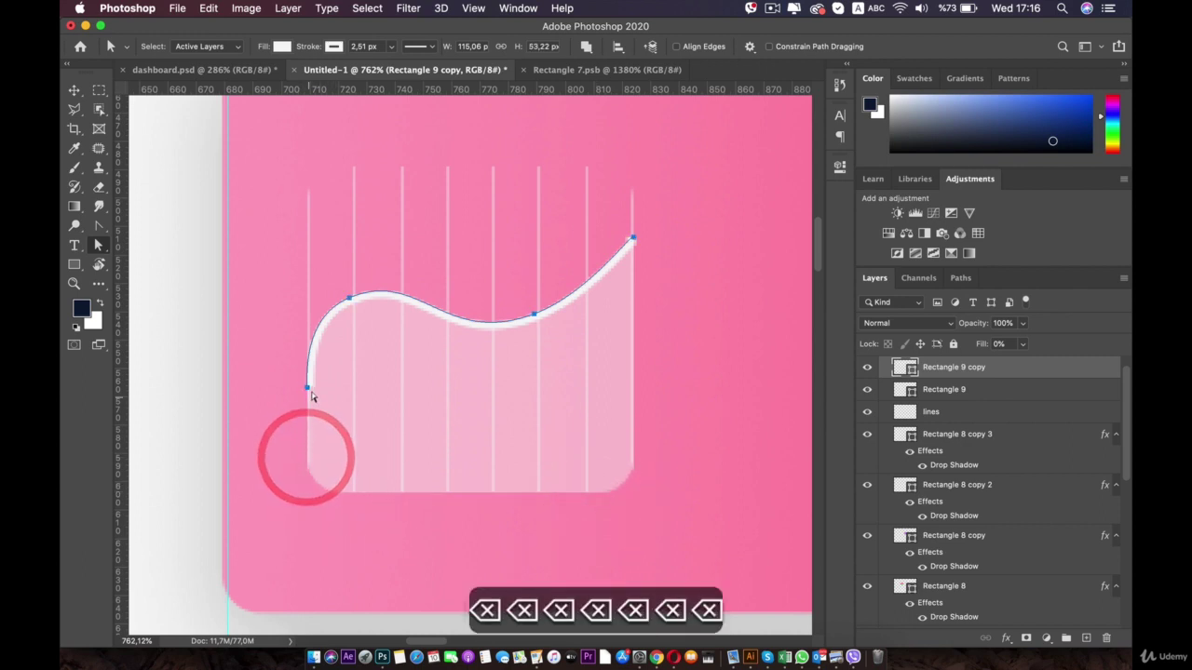
left_click(308, 388)
left_click(291, 444)
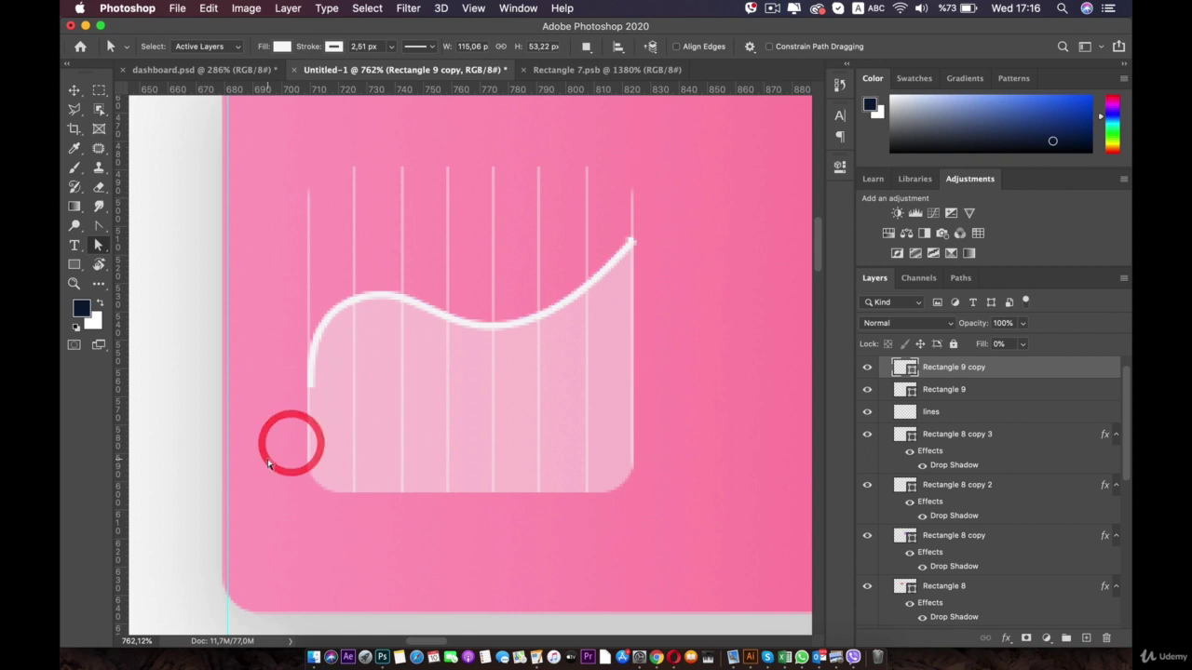
- Add anchor points just above the white line's left end with the Pen tool
scroll(266, 458, "up", 5)
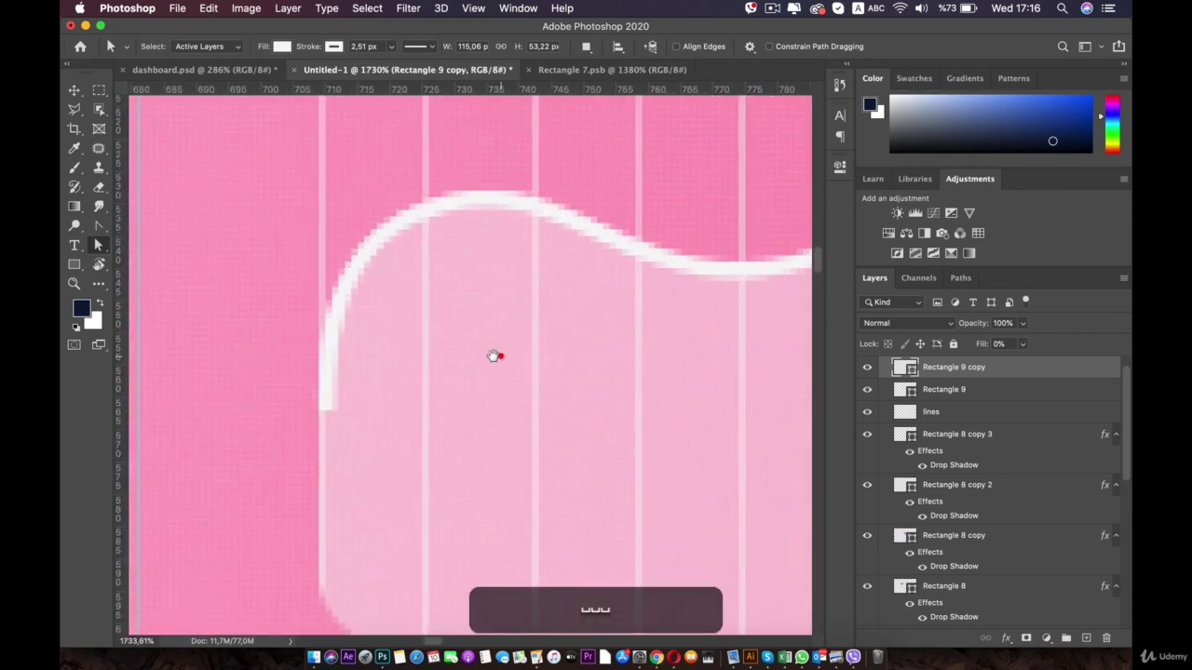
left_click(498, 353)
left_click(335, 391)
left_click(334, 395)
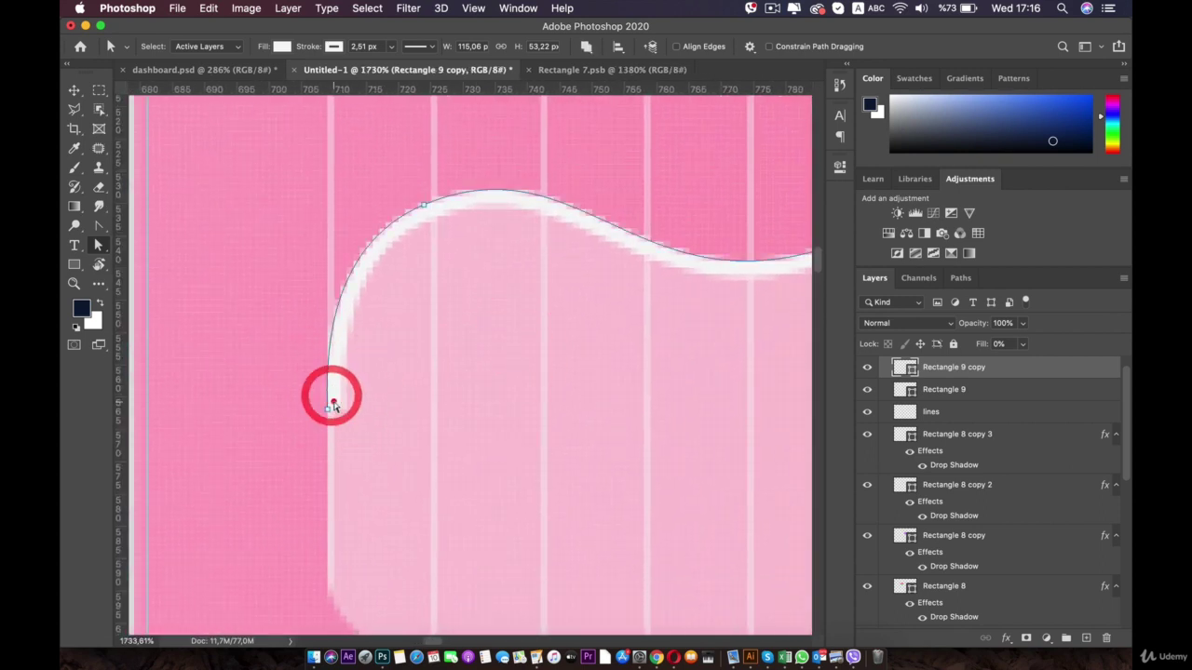
left_click(96, 246)
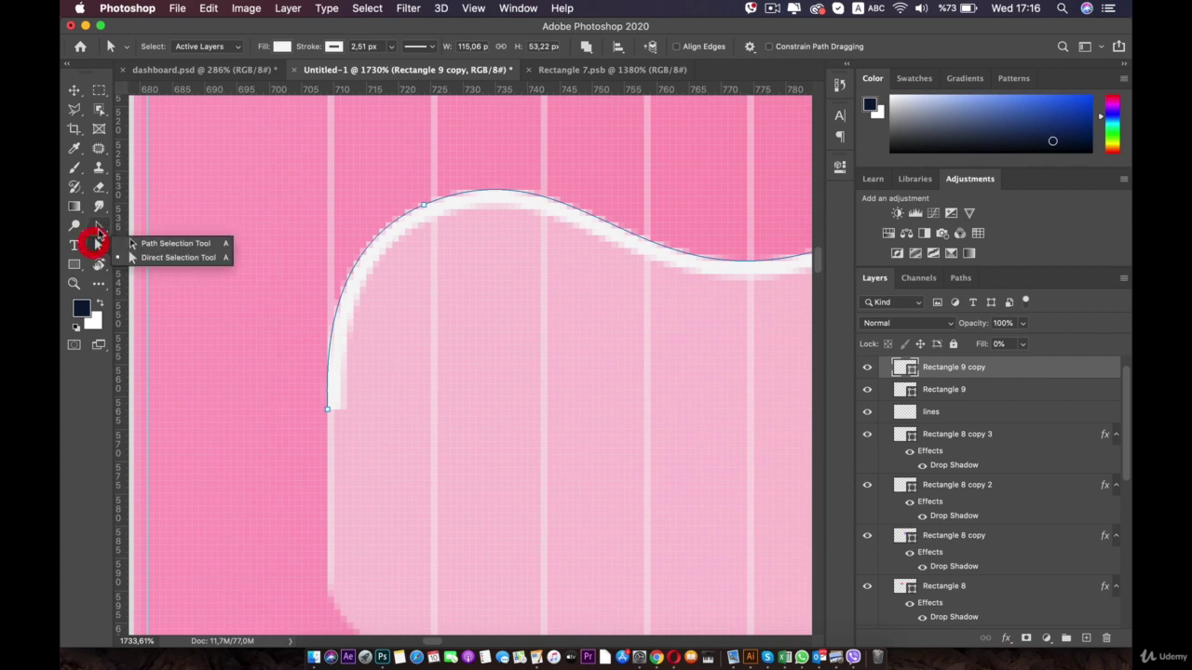
left_click(99, 226)
left_click(140, 224)
- Delete the lowest anchors at the white line's left end to shorten its straight vertical start
left_click(330, 406, "super")
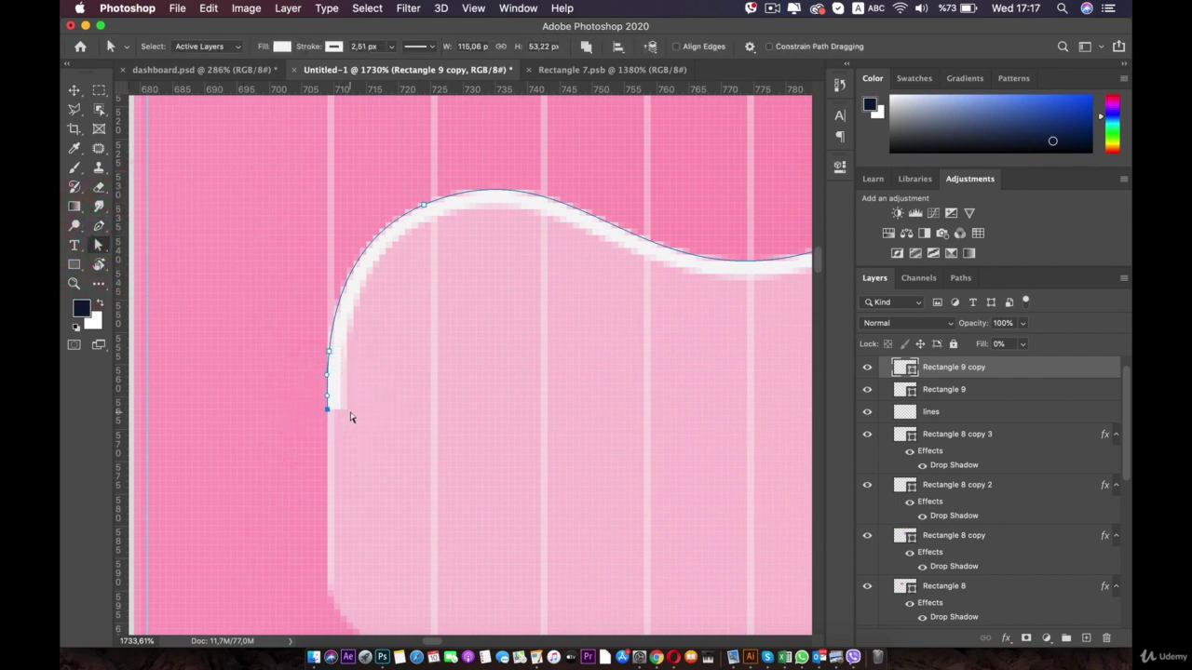
key("BackSpace")
key("BackSpace")
key("BackSpace")
key("BackSpace")
key("BackSpace")
key("BackSpace")
key("BackSpace")
scroll(399, 335, "down", 5)
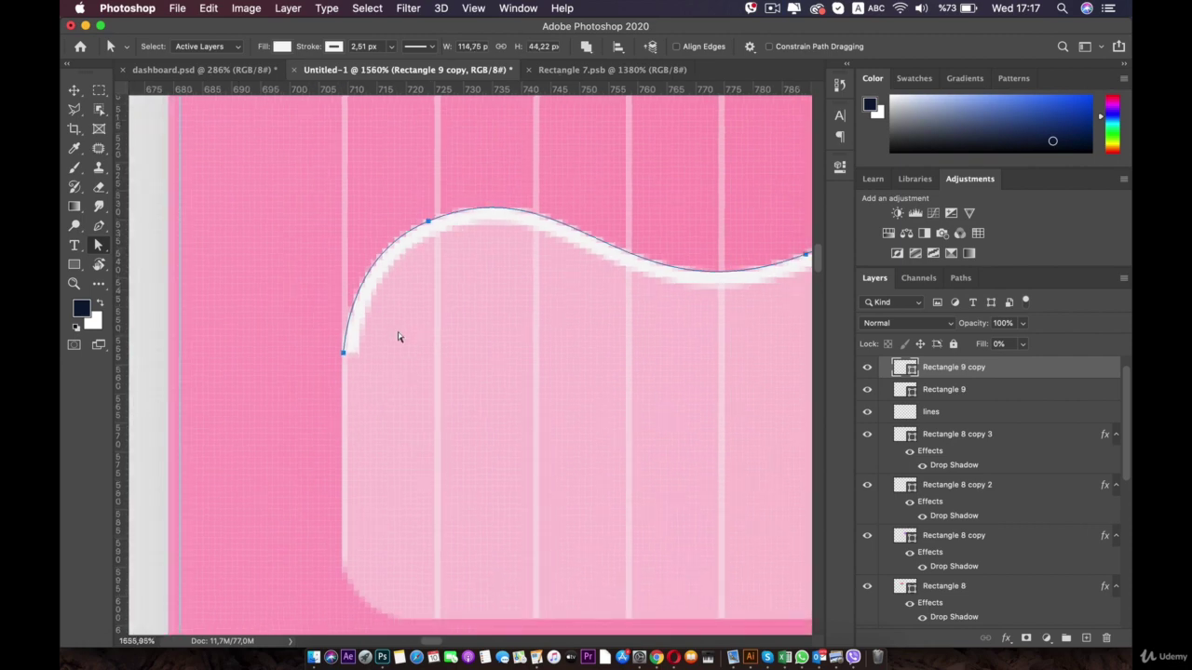
- Draw a white 6 px circle centred on the white line's right end with the Ellipse tool
left_click_drag(561, 300, 497, 270)
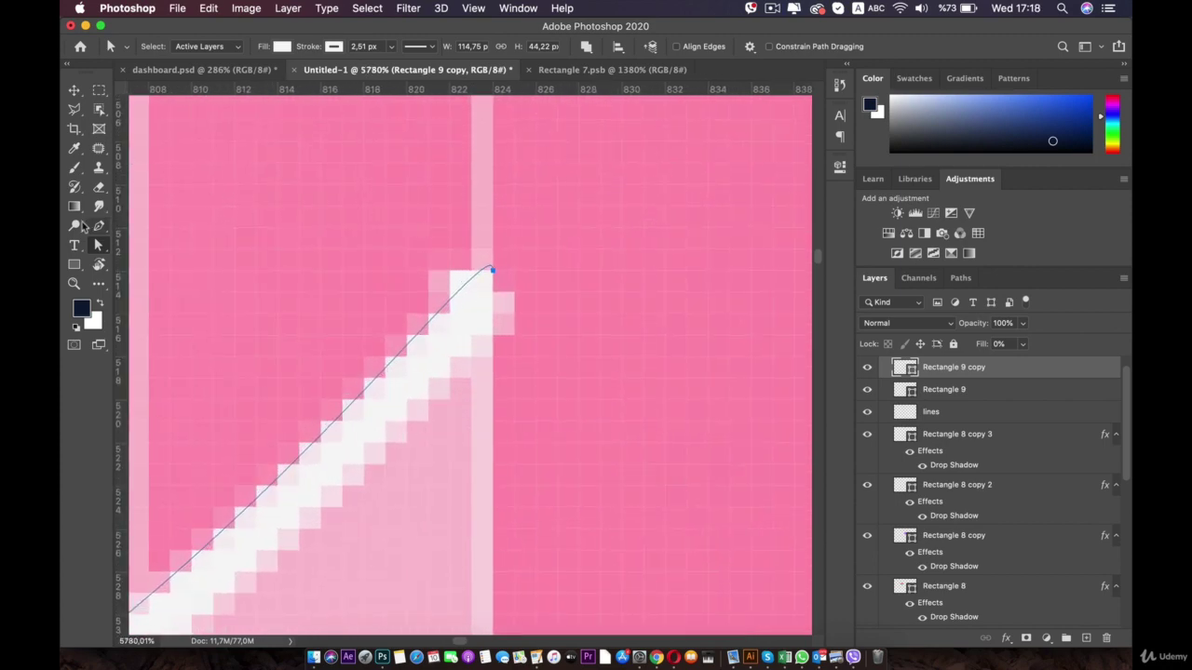
left_click_drag(74, 268, 124, 278)
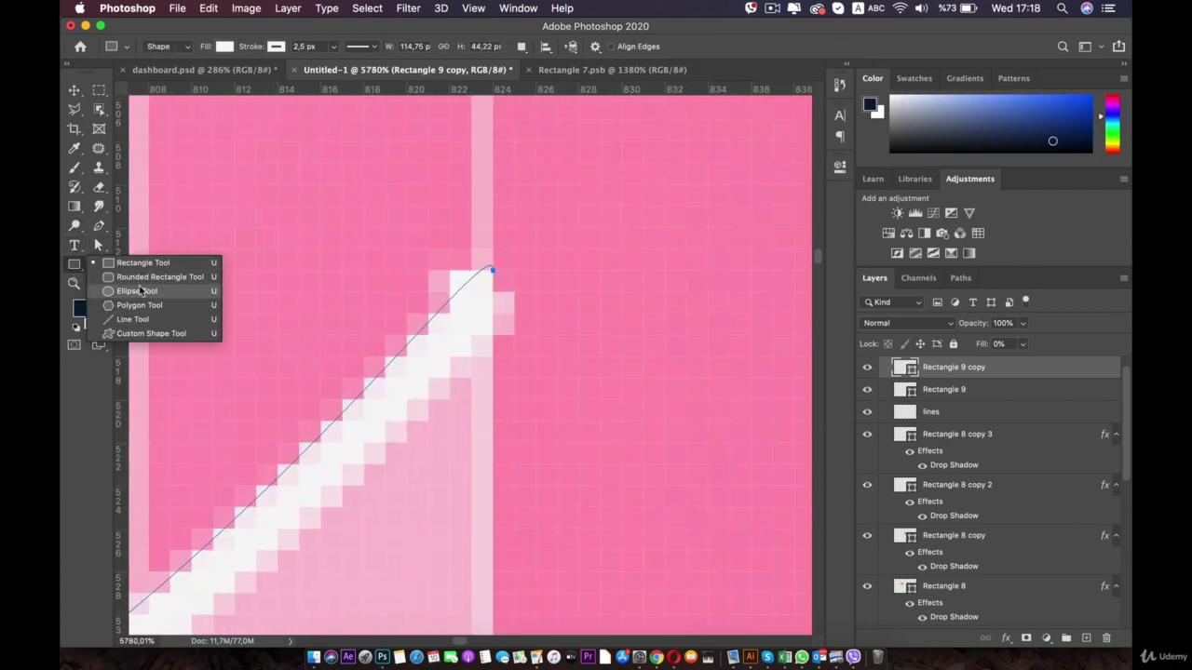
left_click(135, 291)
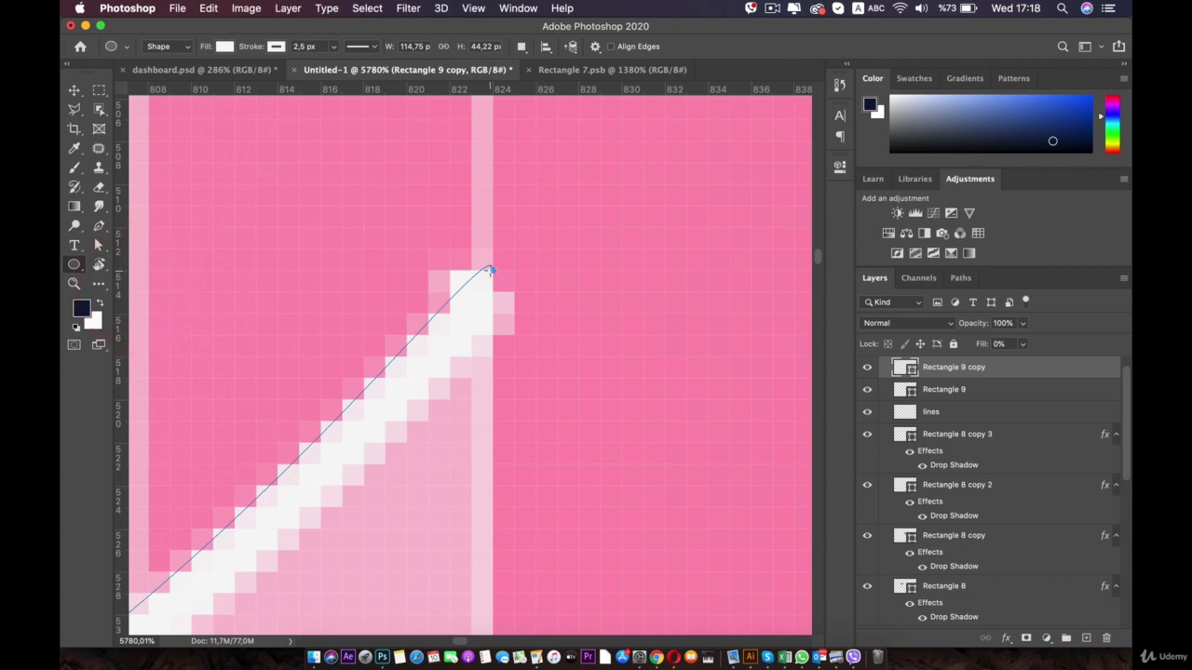
left_click_drag(492, 270, 549, 164)
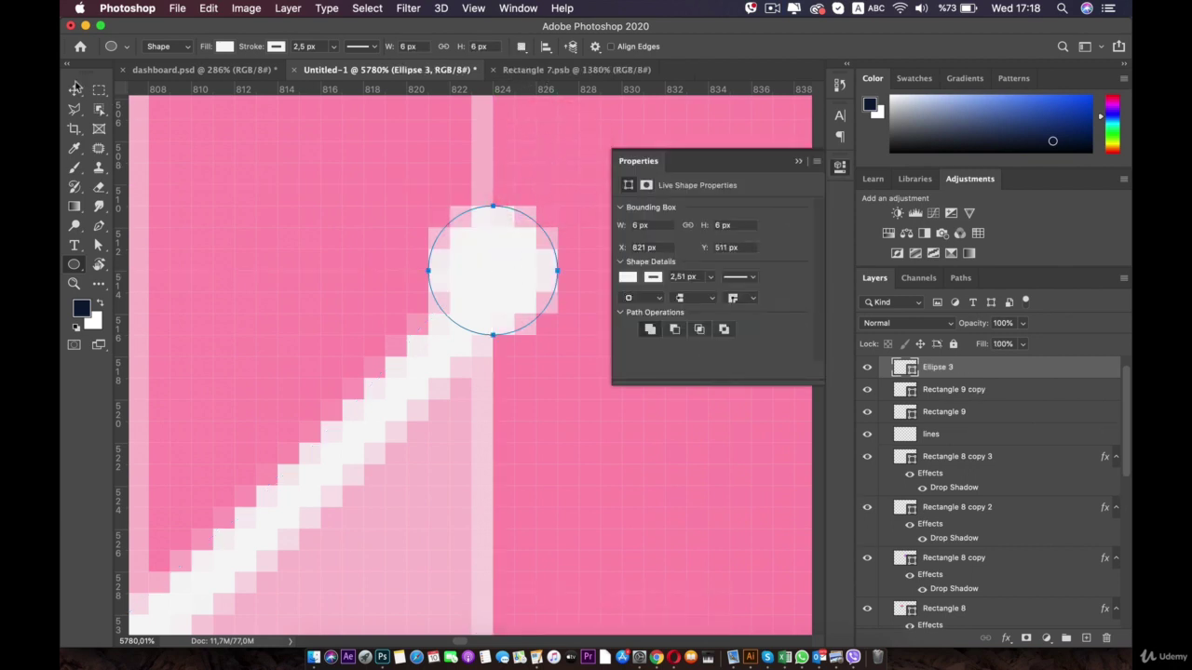
- Scale up the white circle, keep it centred over the line's right end, and apply the transform
left_click(73, 88)
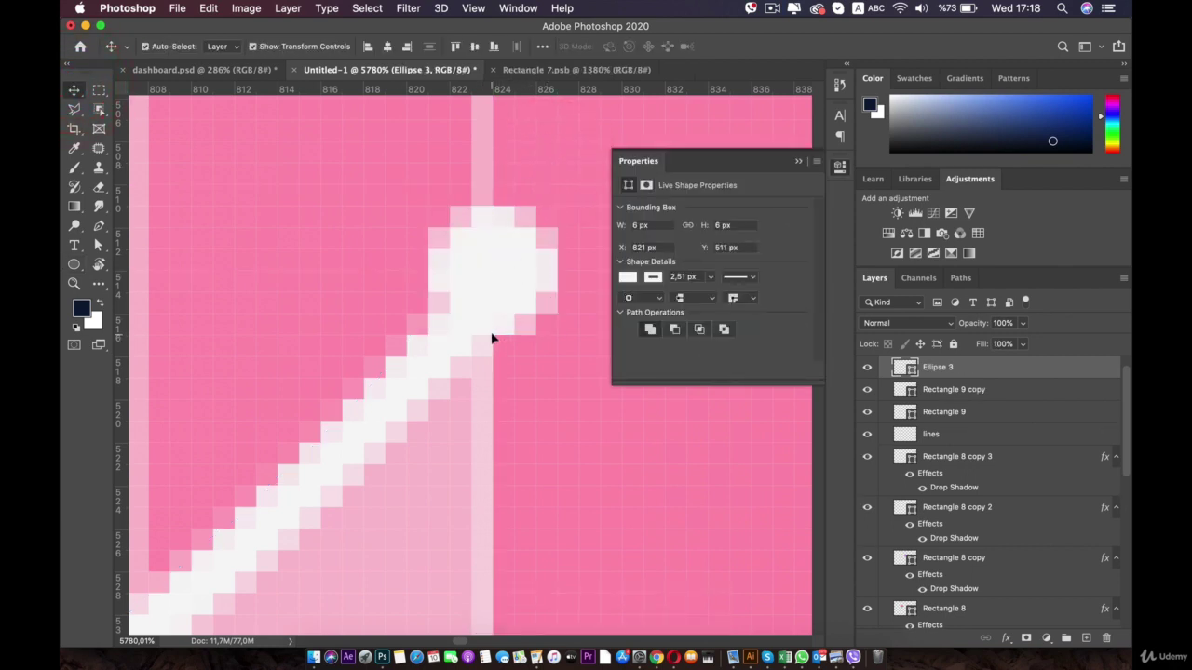
left_click_drag(492, 338, 493, 354)
key("super+z")
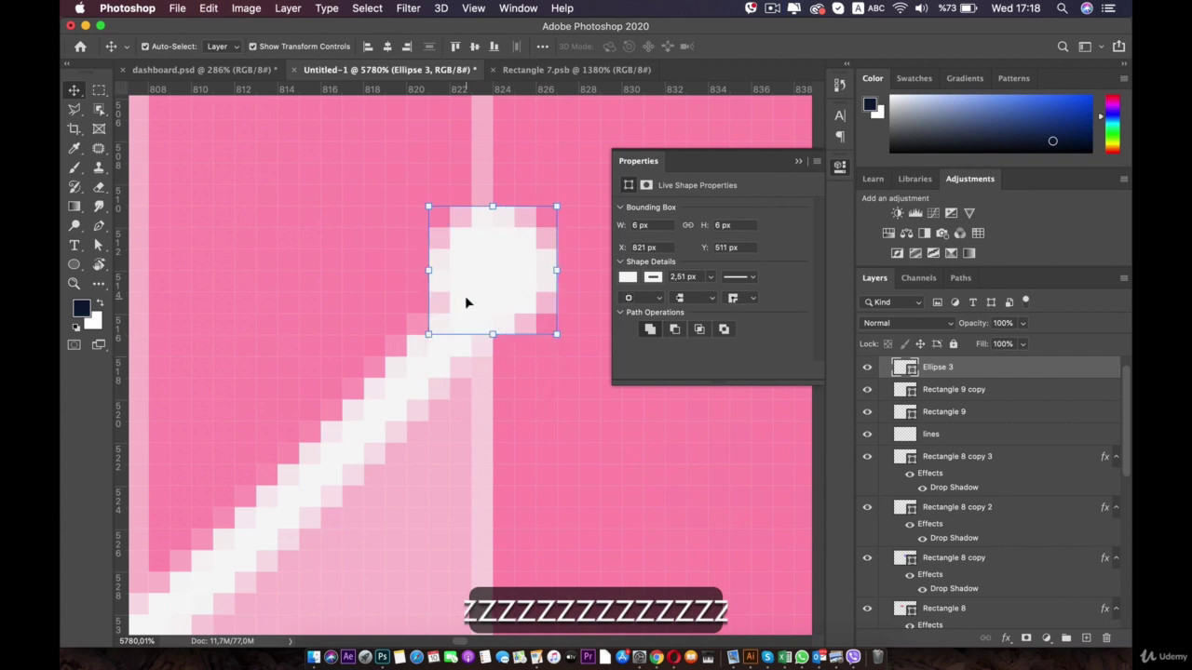
left_click_drag(427, 335, 391, 426)
left_click_drag(457, 314, 482, 302)
key("Return")
left_click(546, 468)
scroll(527, 439, "down", 2)
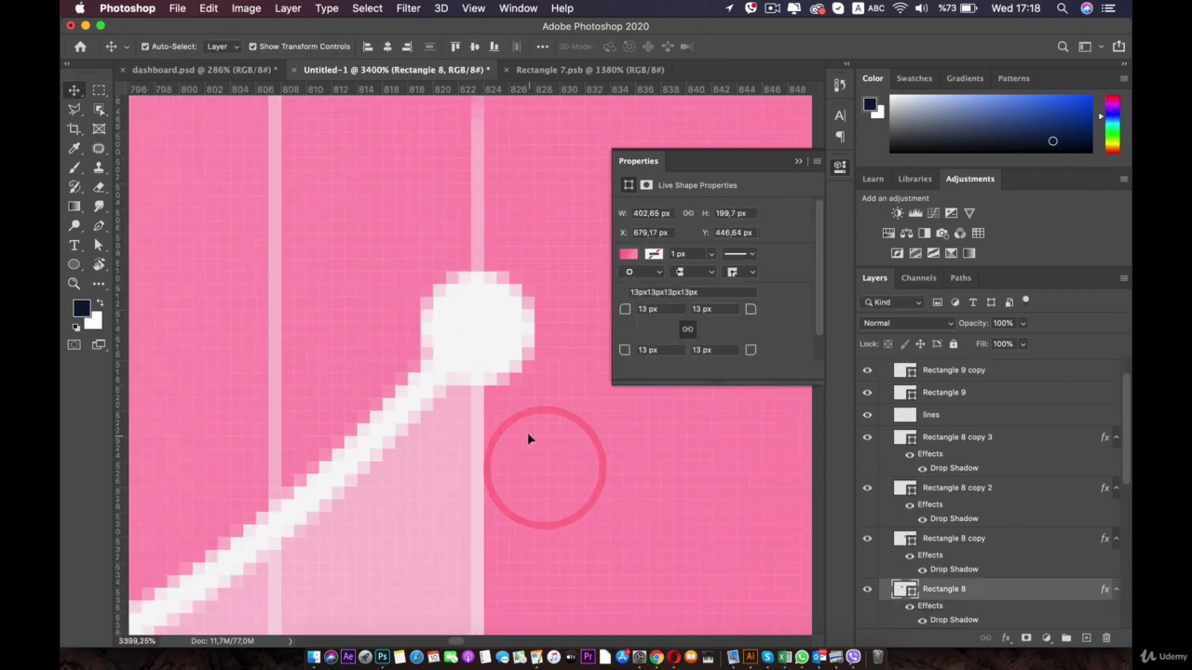
scroll(527, 438, "down", 10)
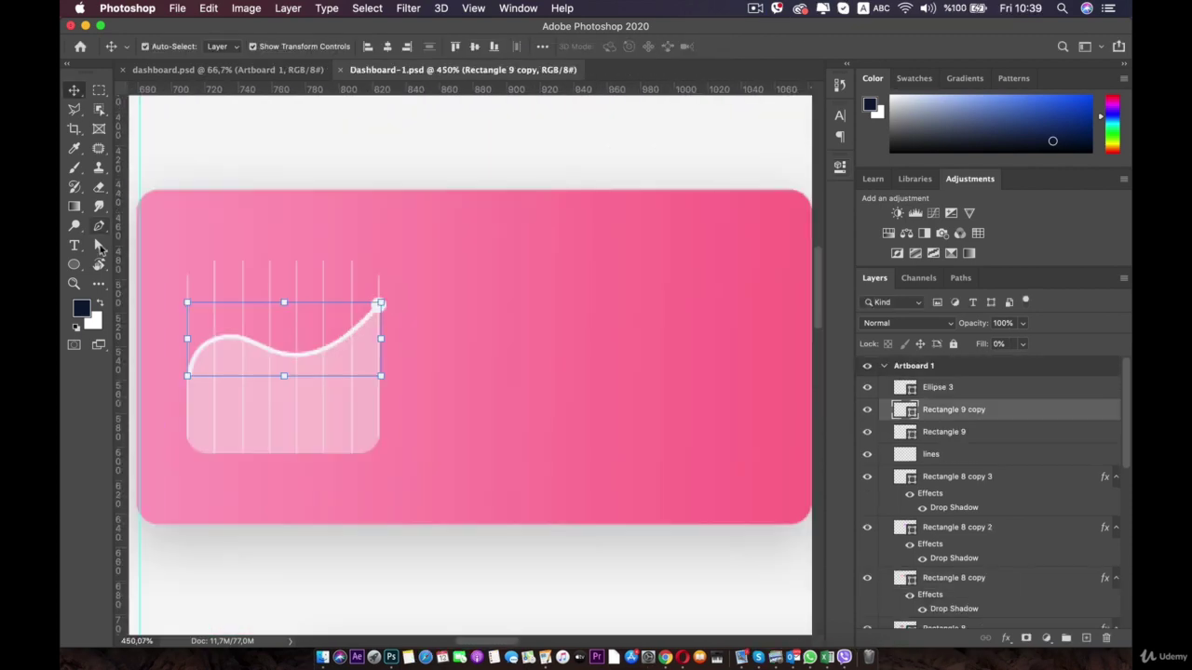
- Change the white line's stroke caps to round in the stroke options, and deselect the path
left_click(99, 246)
left_click(236, 334)
scroll(235, 336, "up", 4)
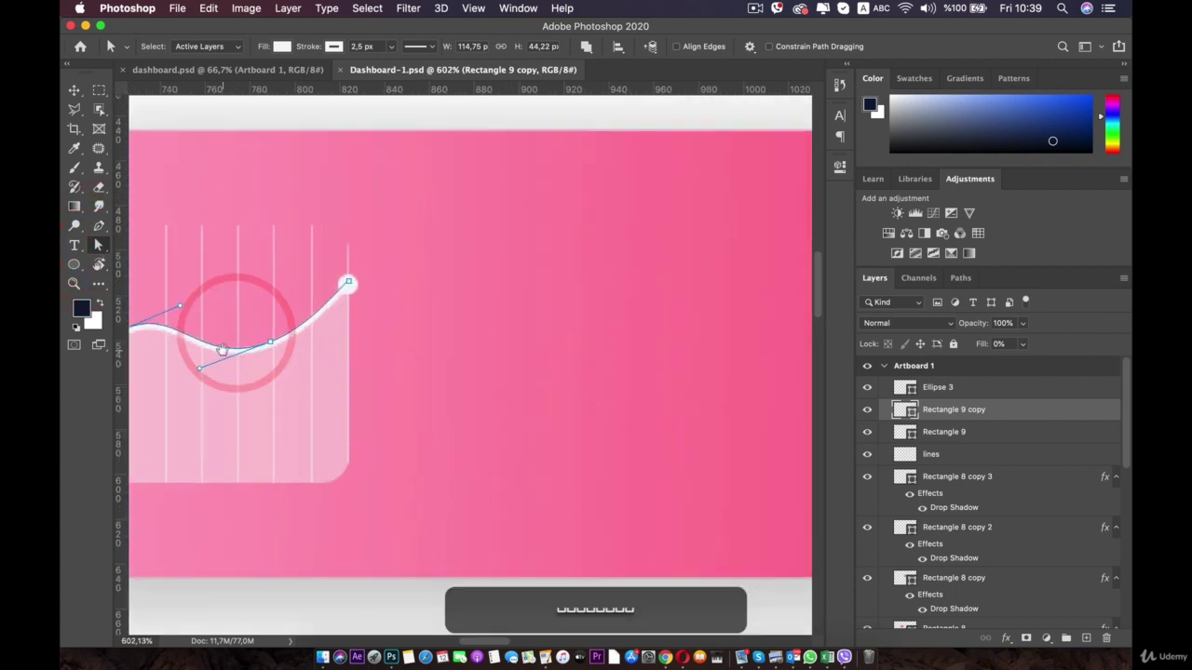
left_click(267, 351)
scroll(371, 369, "up", 2)
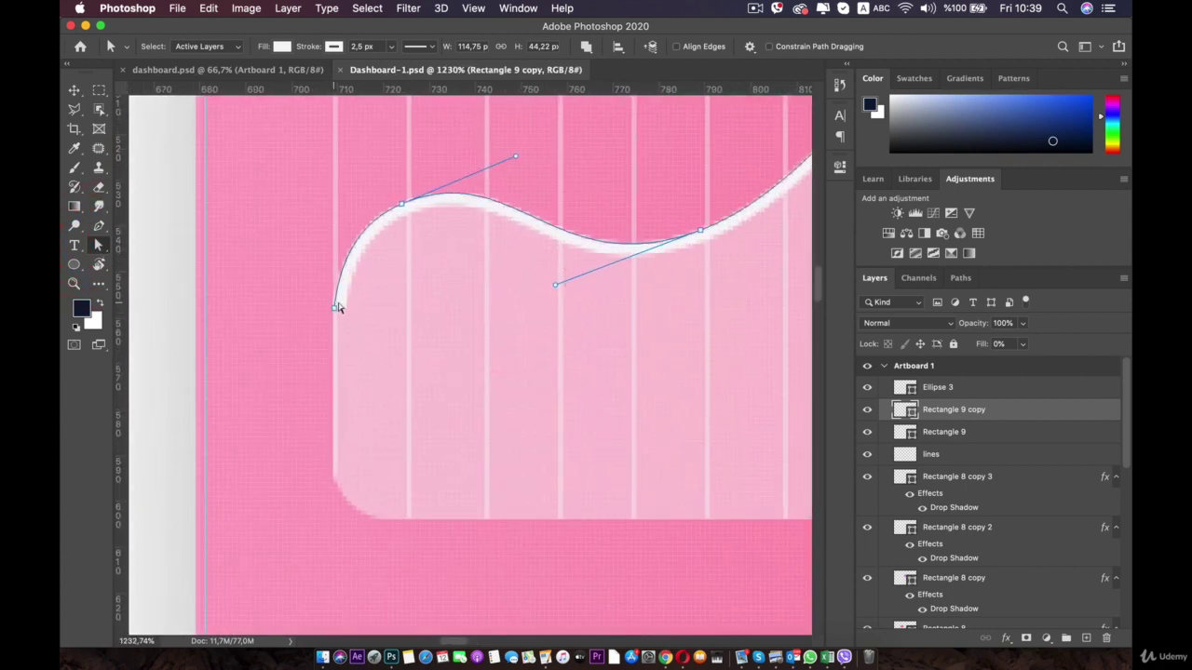
left_click(417, 46)
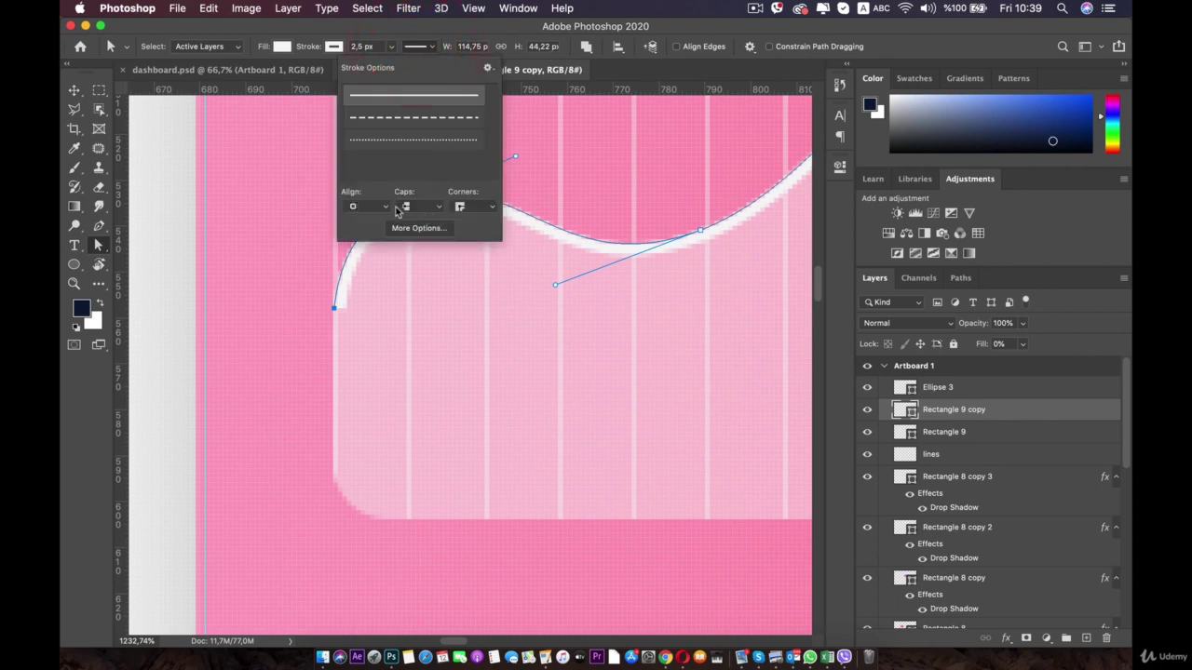
left_click(431, 213)
left_click(414, 222)
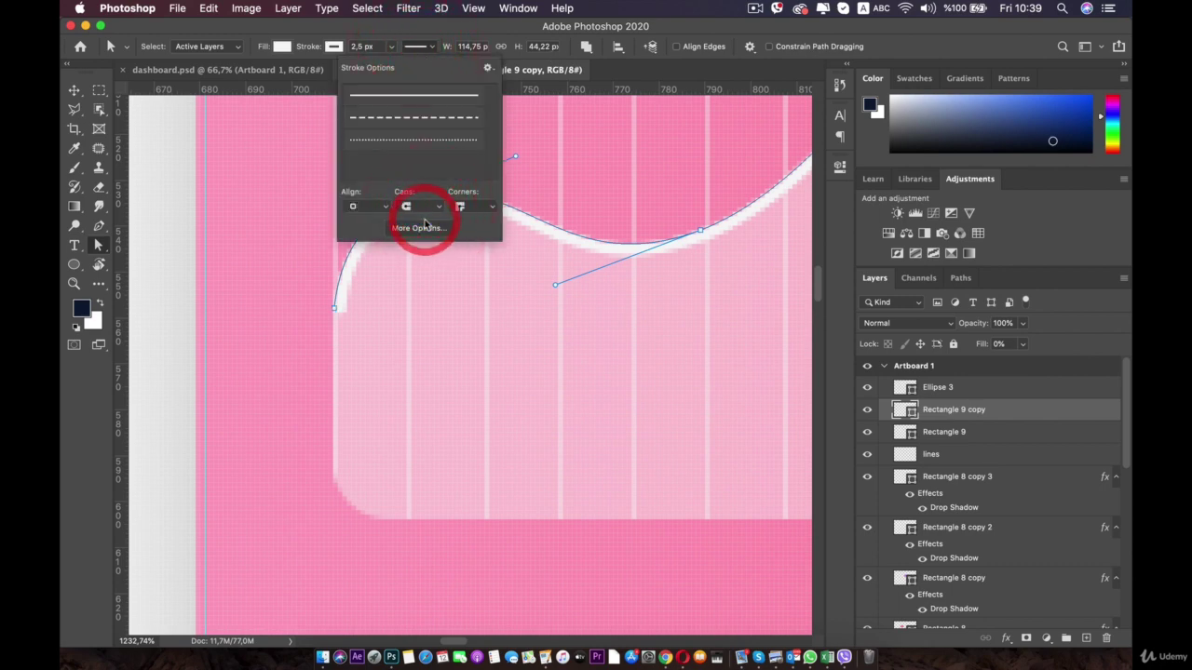
left_click(76, 90)
left_click(223, 202)
scroll(516, 298, "down", 4)
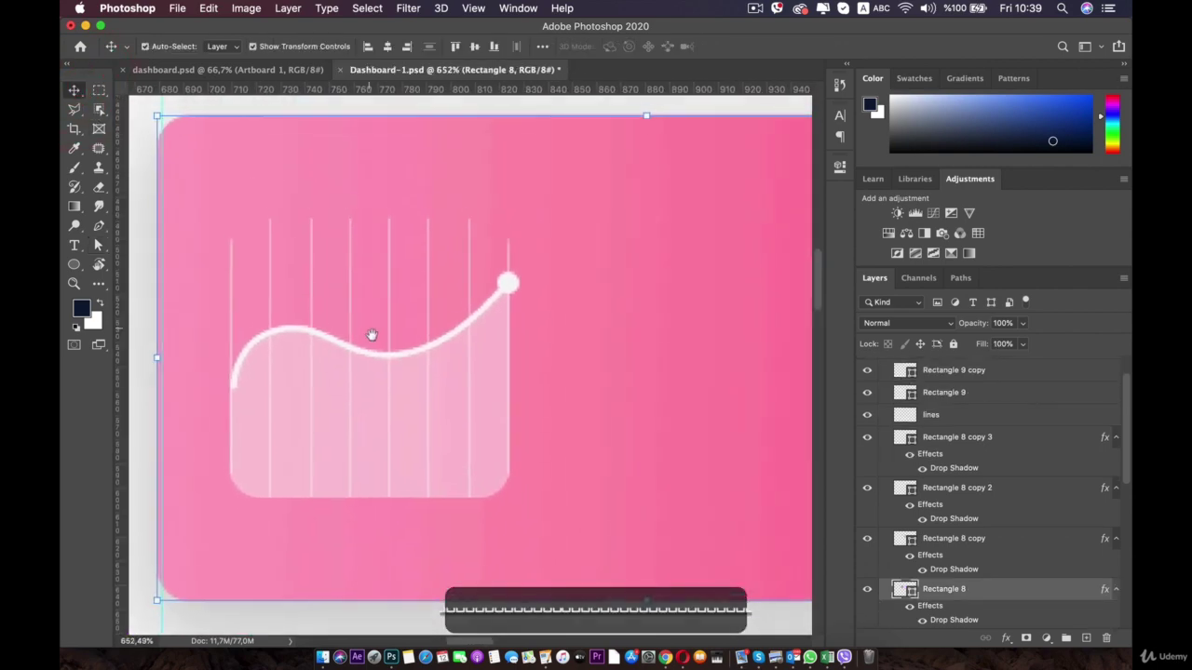
- Select the lines, Rectangle 9, Rectangle 9 copy and Ellipse 3 layers, and hide and reshow them to check the chart parts
scroll(377, 339, "up", 4)
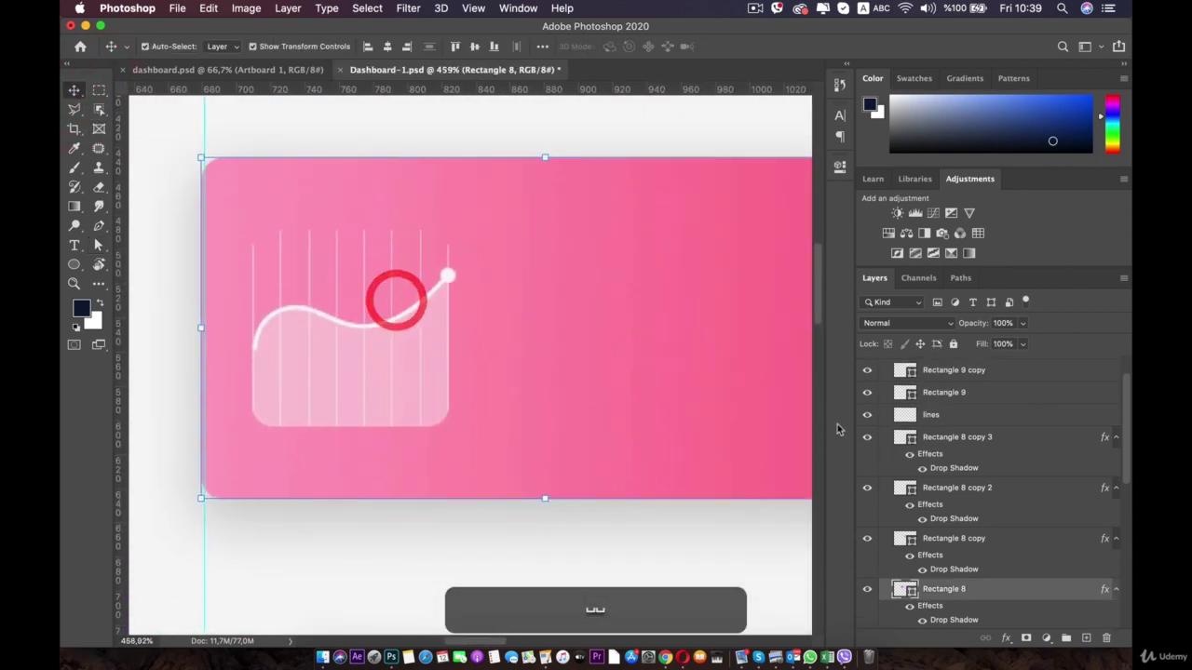
scroll(924, 434, "up", 2)
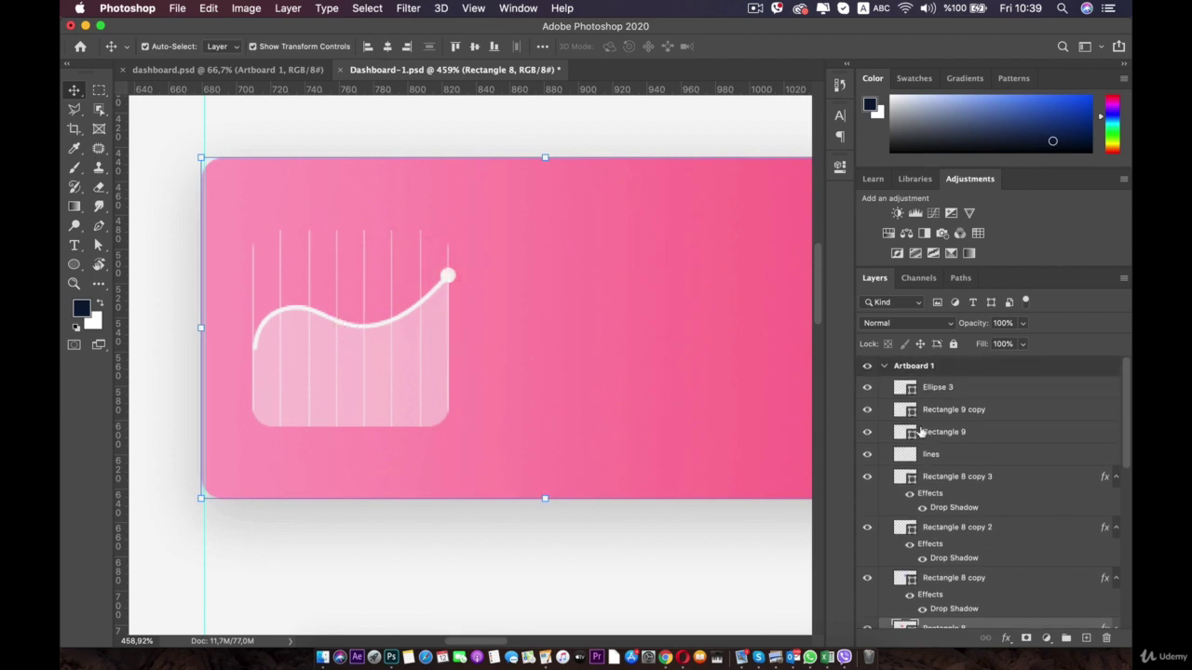
left_click(937, 431)
left_click(935, 386)
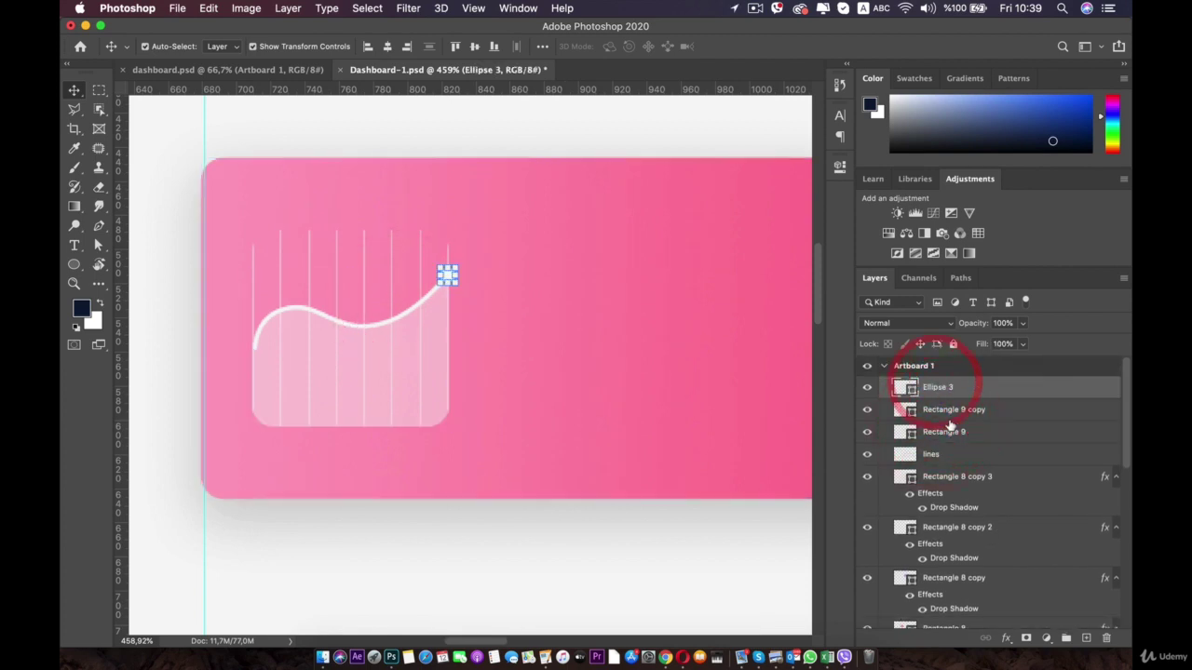
left_click(934, 455)
left_click(938, 412, "shift")
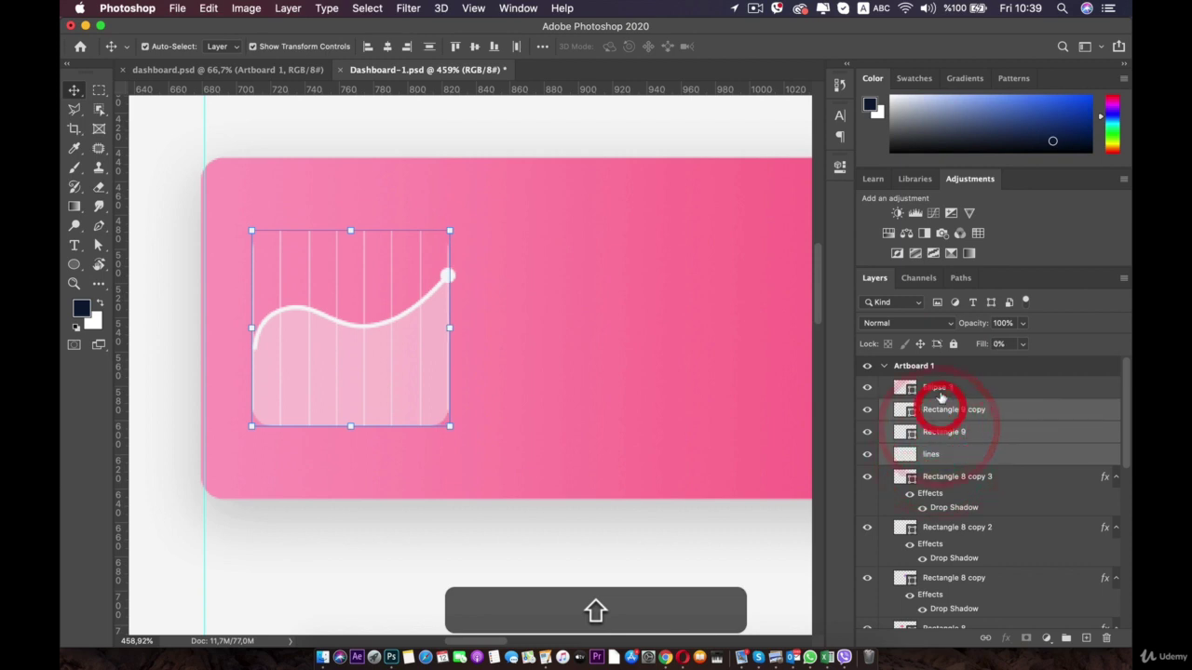
left_click(940, 391, "shift")
left_click_drag(867, 392, 865, 459)
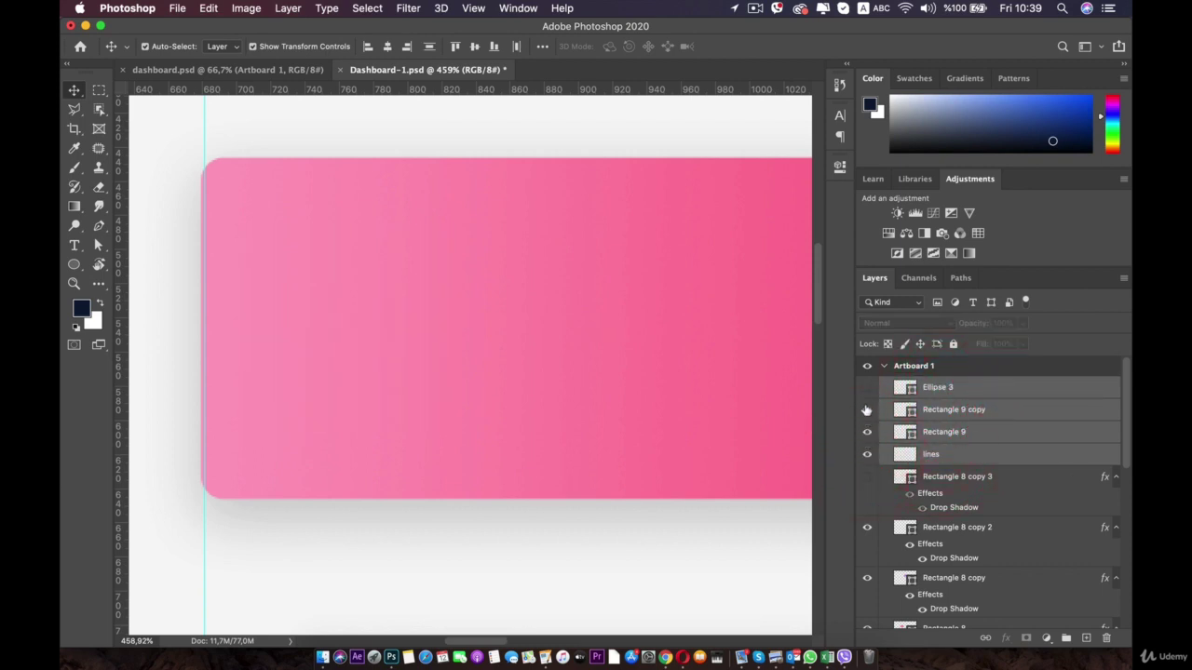
left_click_drag(866, 410, 866, 387)
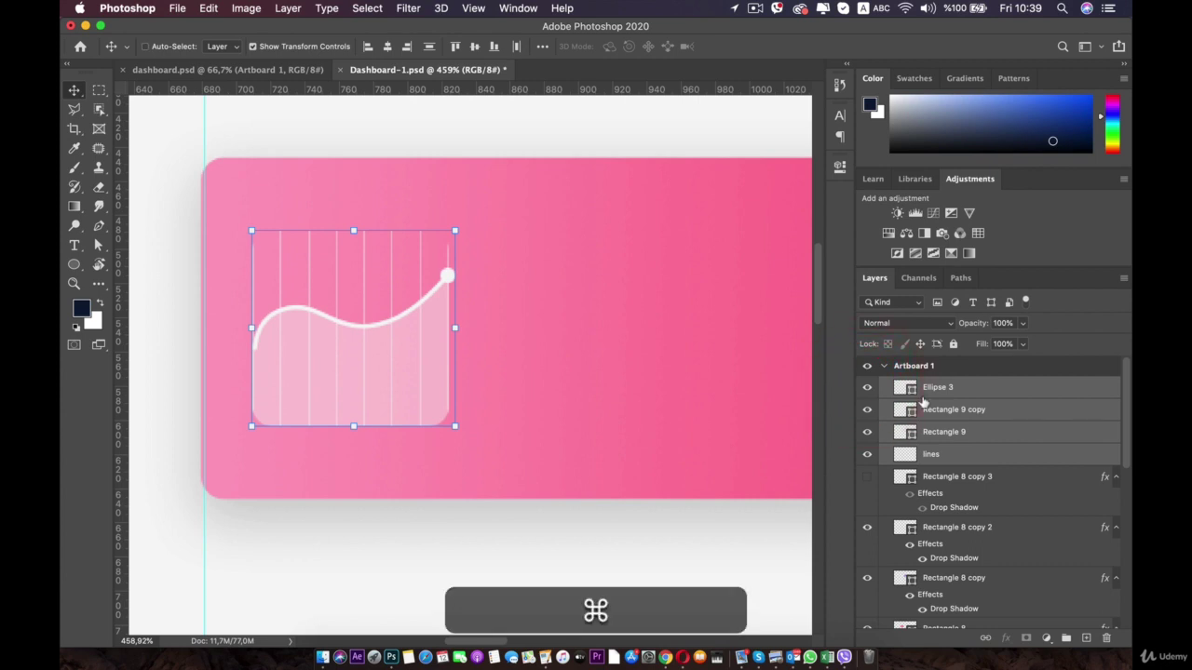
- Group the selected chart layers and name the group "Small Chart"
key("super+g")
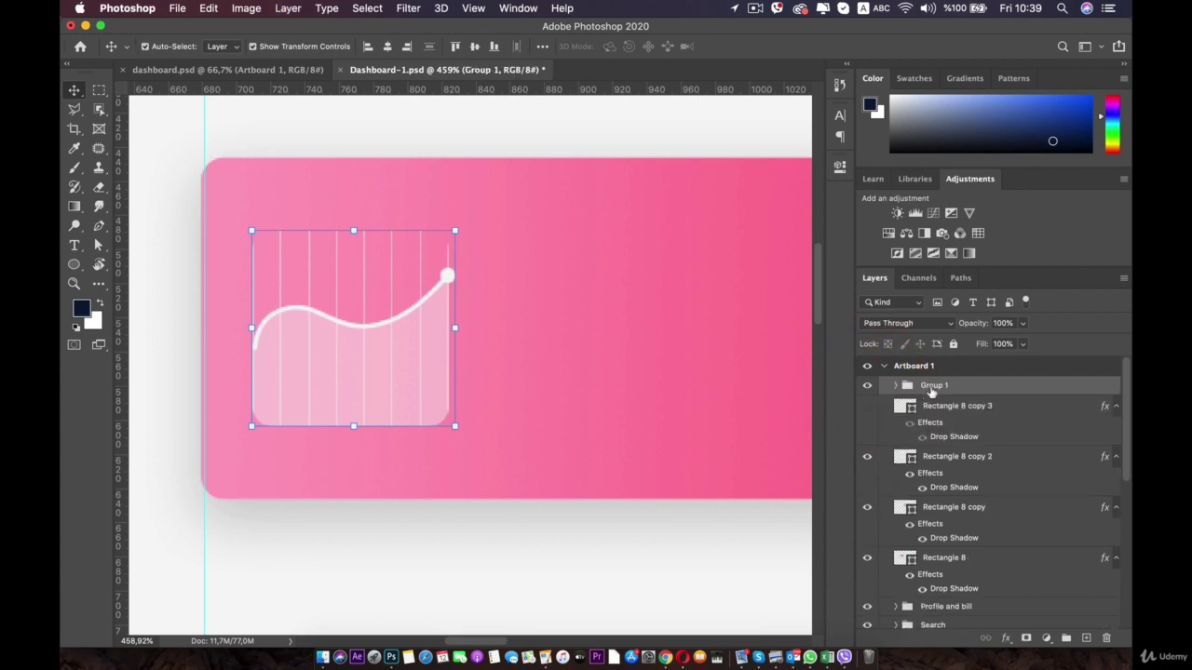
double_click(930, 387)
type("Small")
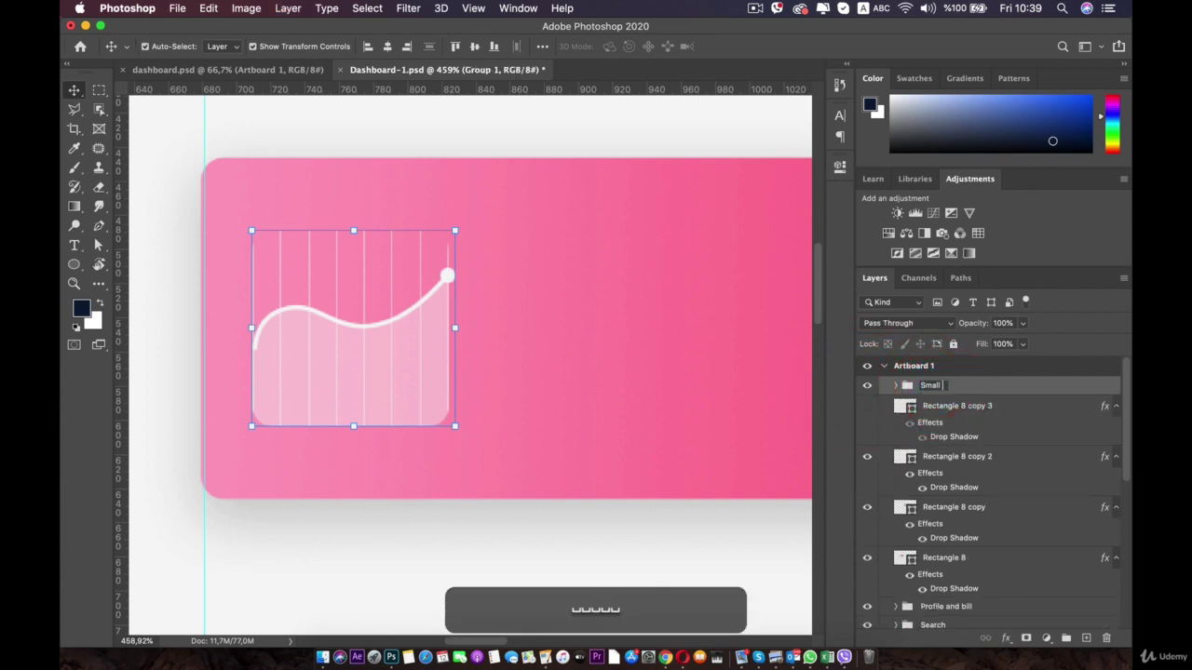
type(" Chart")
key("Return")
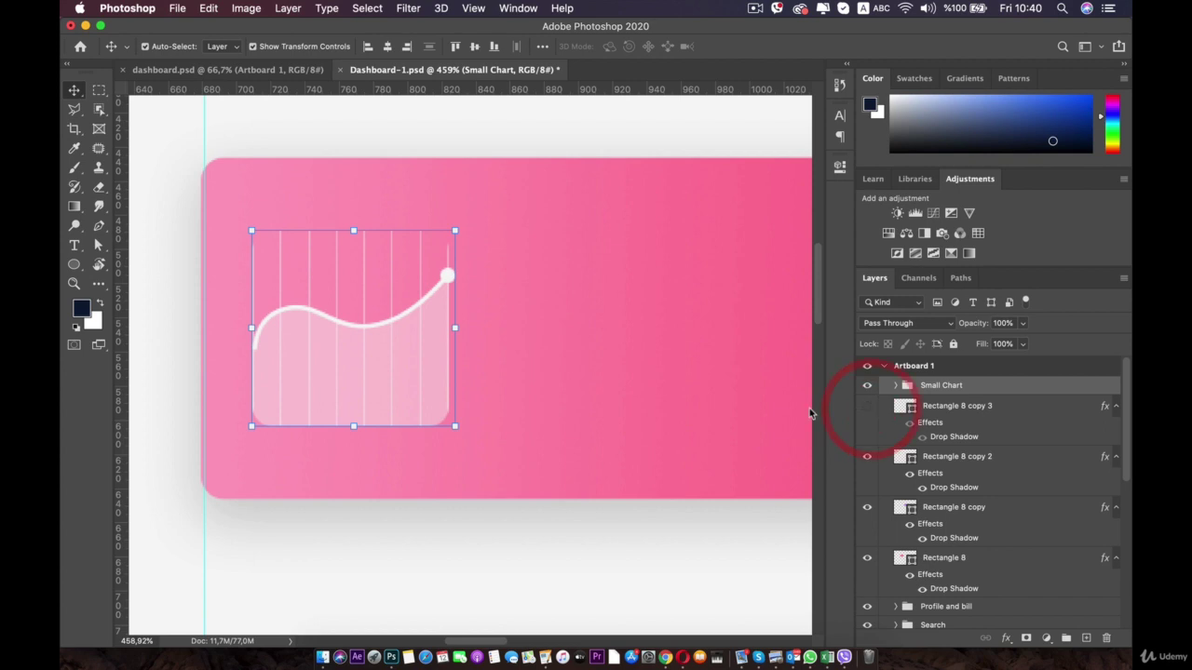
- Show the Rectangle 8 copy 3 card again, deselect the Small Chart group, and look over the row of cards
scroll(628, 400, "down", 5)
left_click_drag(710, 373, 192, 341)
left_click(867, 406)
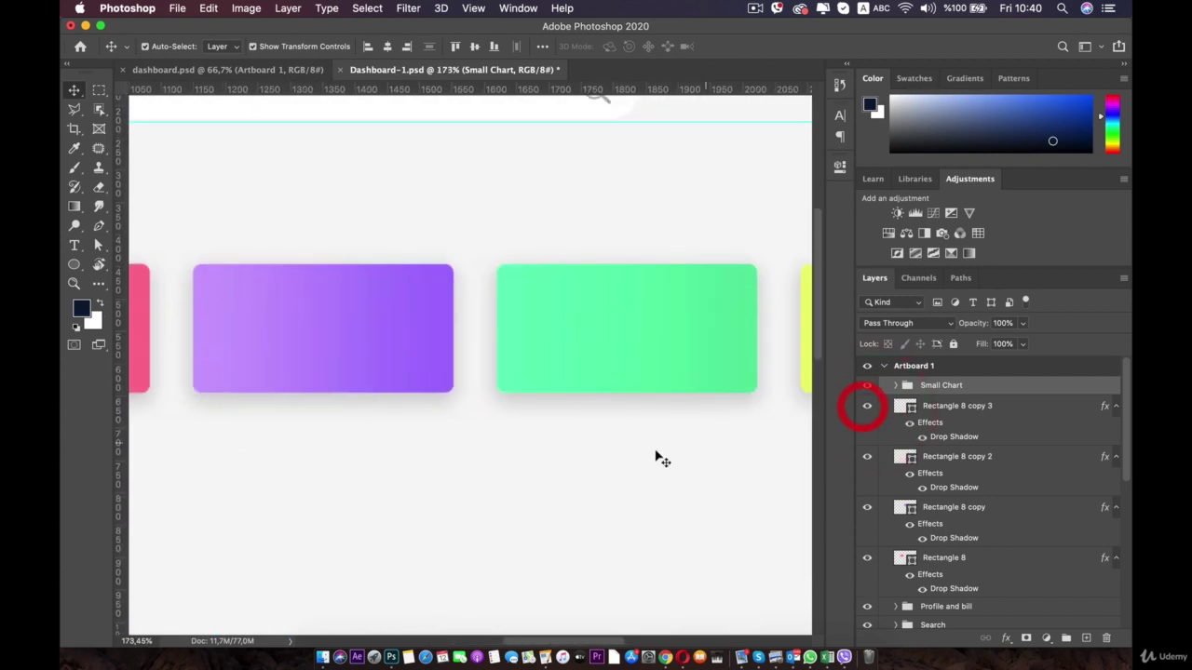
scroll(605, 466, "down", 1)
left_click(605, 465)
scroll(607, 471, "down", 1)
left_click_drag(495, 372, 694, 370)
scroll(360, 345, "up", 4)
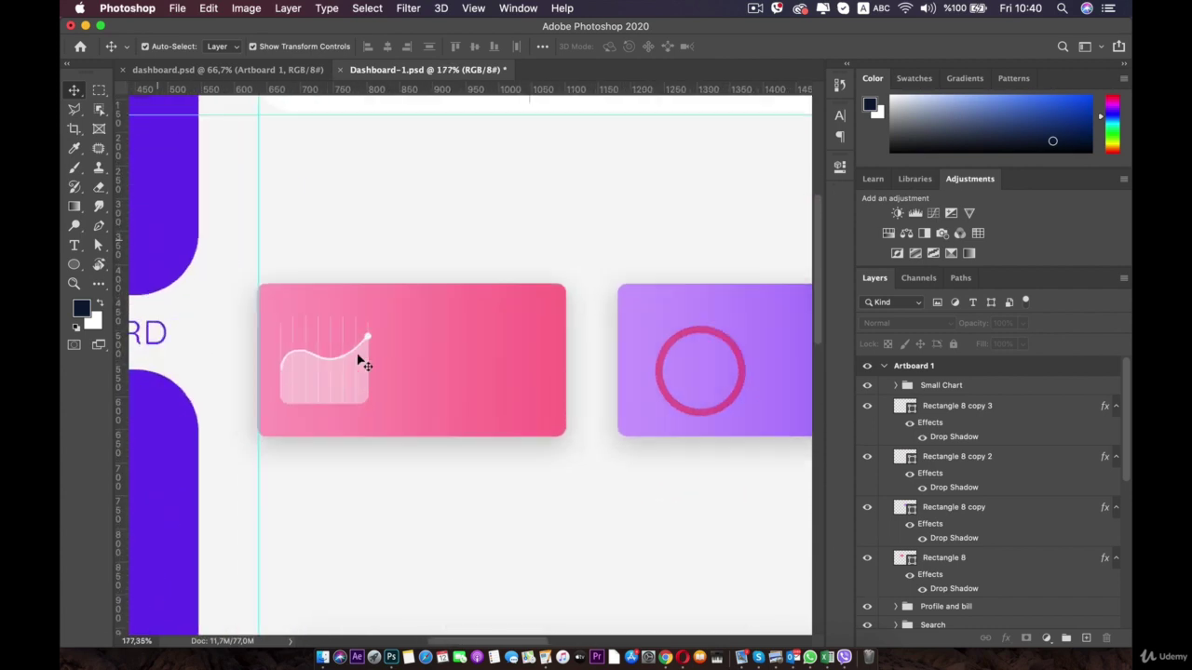
- Nudge the Small Chart group 4 pixels down on the pink card and apply the transform
left_click(928, 385)
scroll(236, 325, "up", 2)
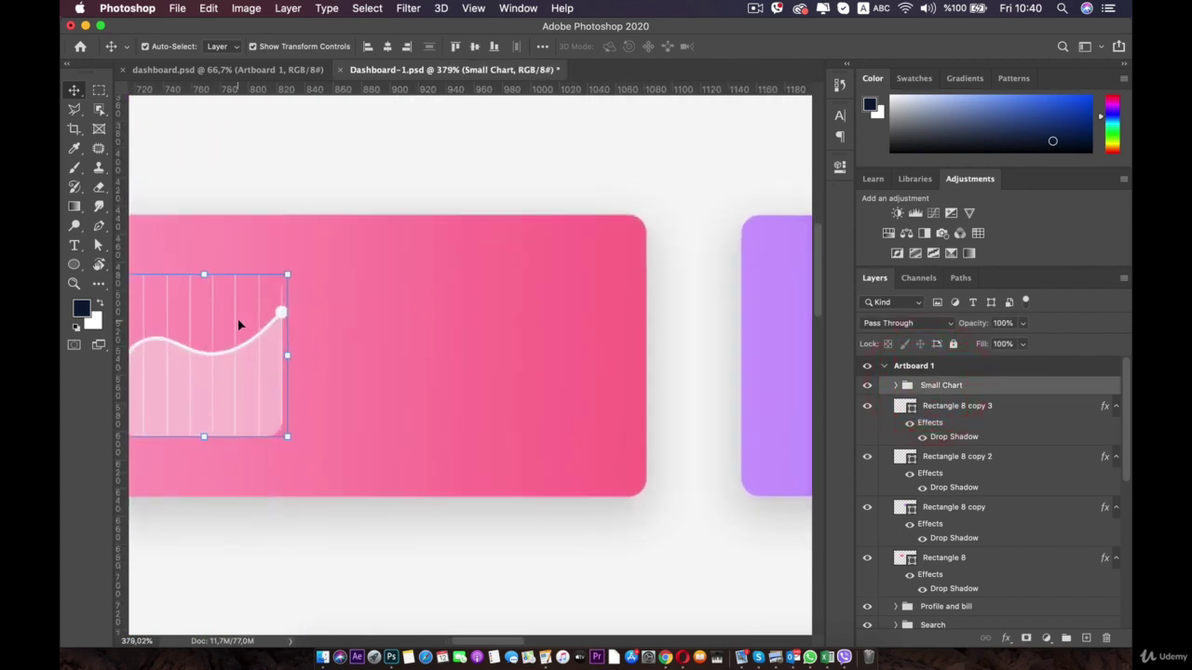
left_click_drag(236, 325, 396, 317)
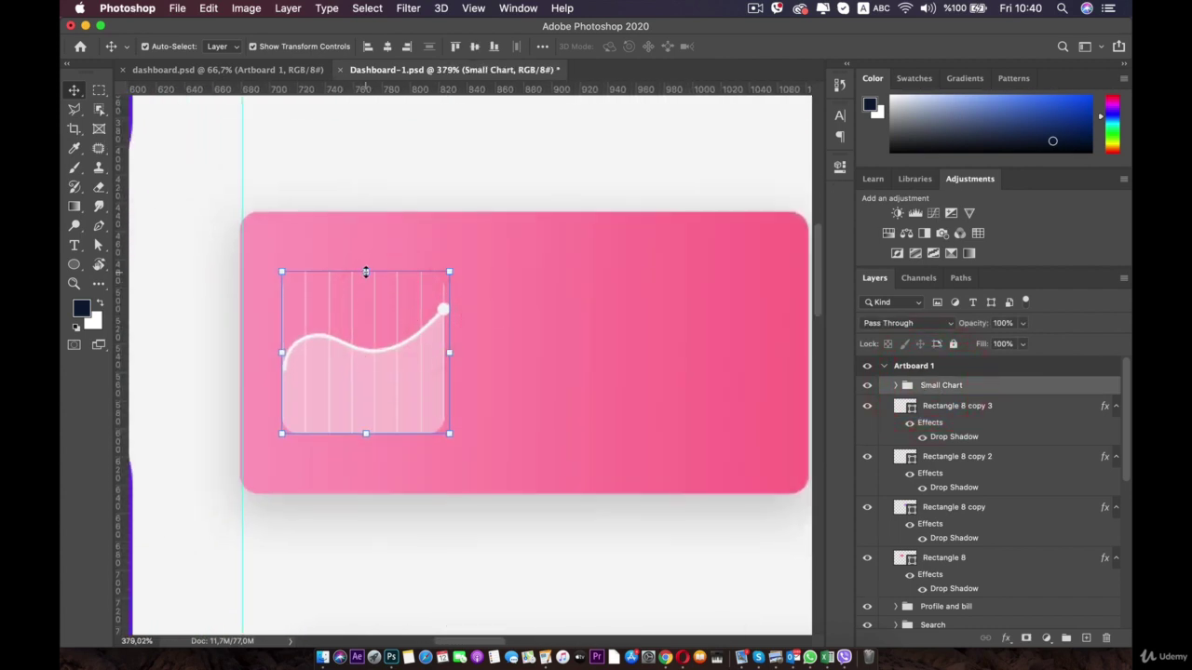
left_click(365, 271)
key("Down")
key("Down")
key("Down")
key("Down")
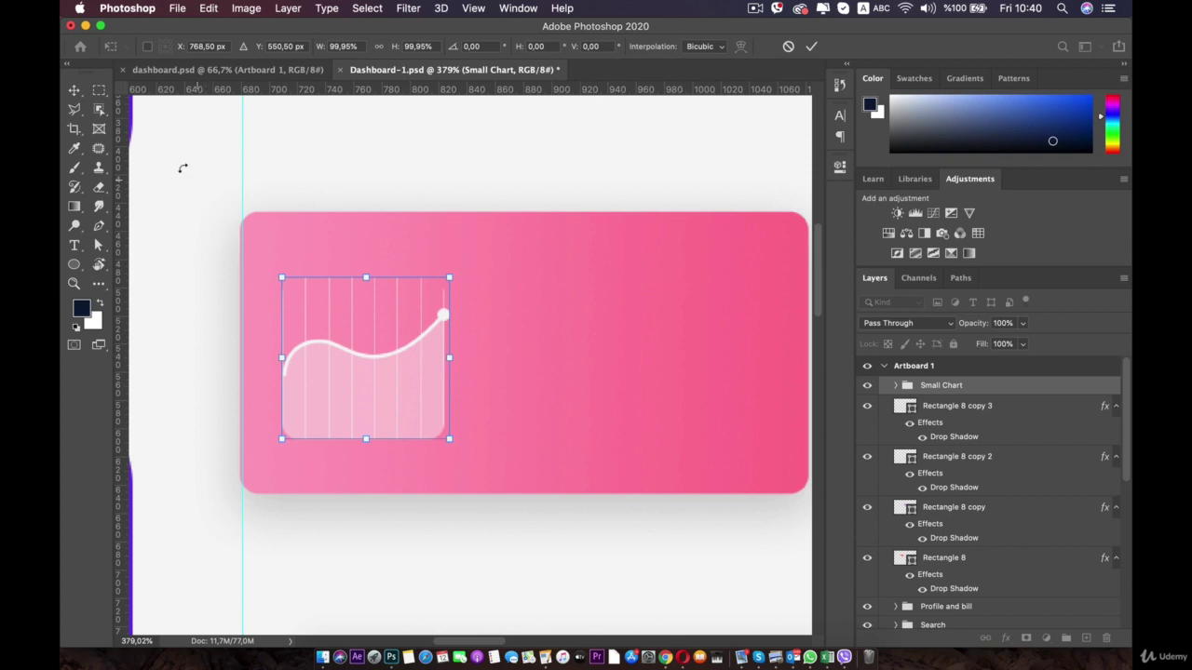
left_click(72, 93)
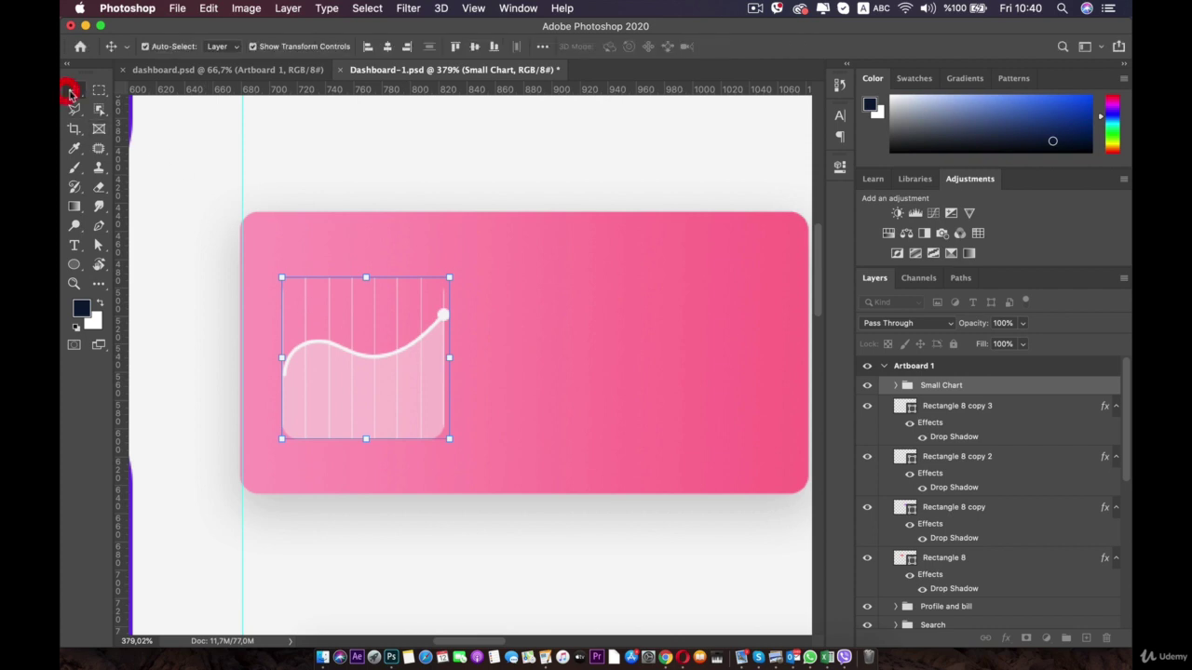
- Duplicate the Small Chart group and move the copy horizontally onto the purple card at X 1252,50 px
left_click(947, 406)
left_click(942, 385)
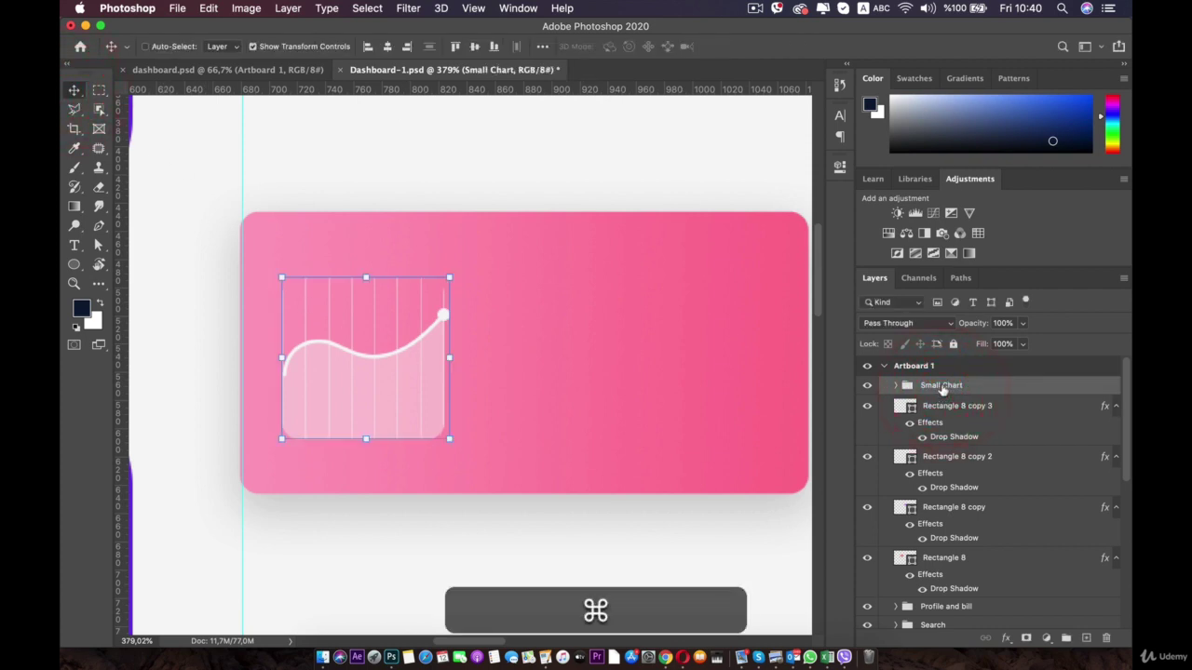
key("super+j")
scroll(540, 348, "right", 5)
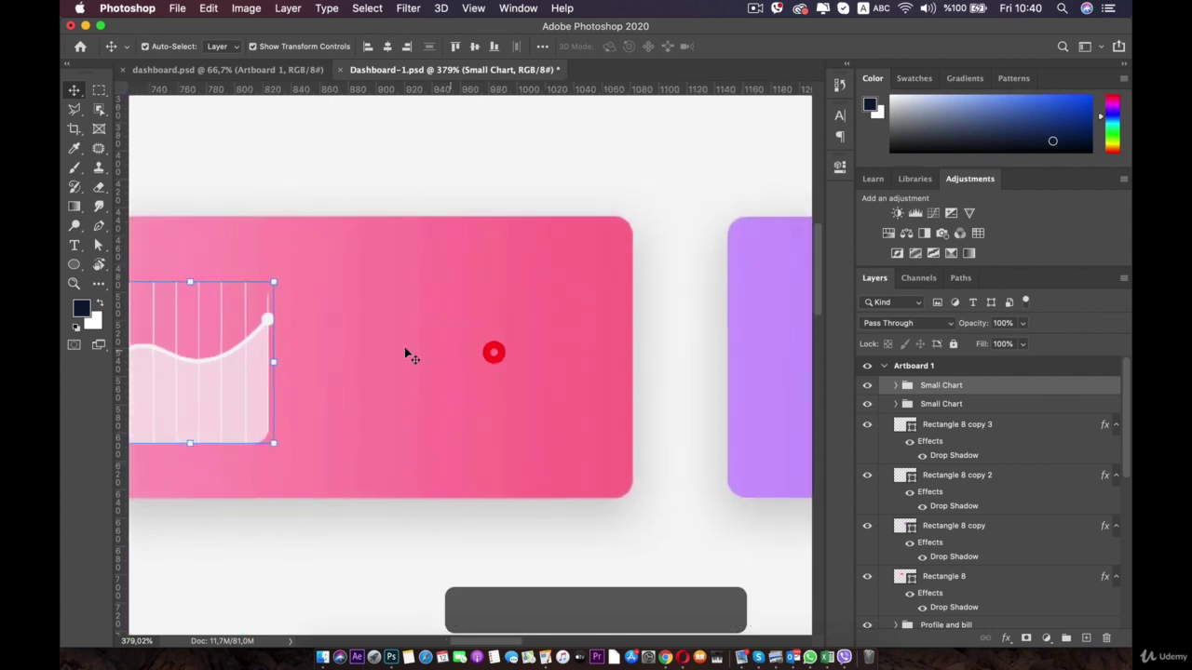
left_click(275, 361)
key("shift+Right")
key("shift+Right")
key("shift+Right")
key("shift+Right")
key("shift+Right")
key("shift+Right")
key("shift+Right")
key("shift+Right")
key("shift+Right")
key("shift+Right")
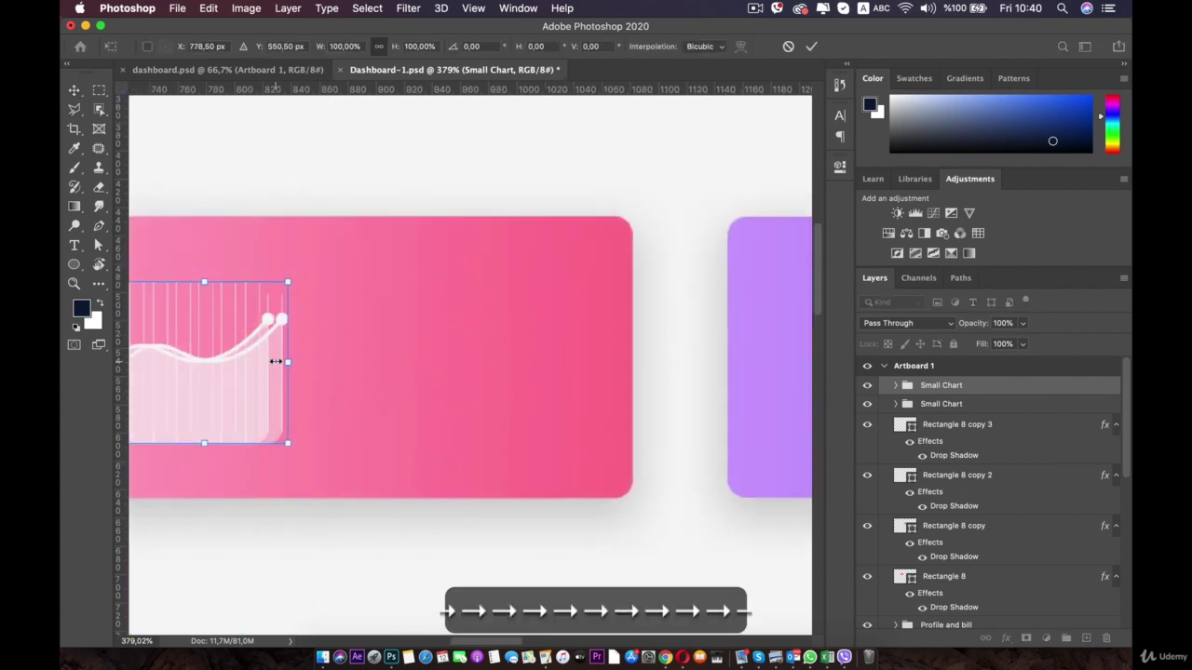
left_click_drag(356, 396, 650, 415)
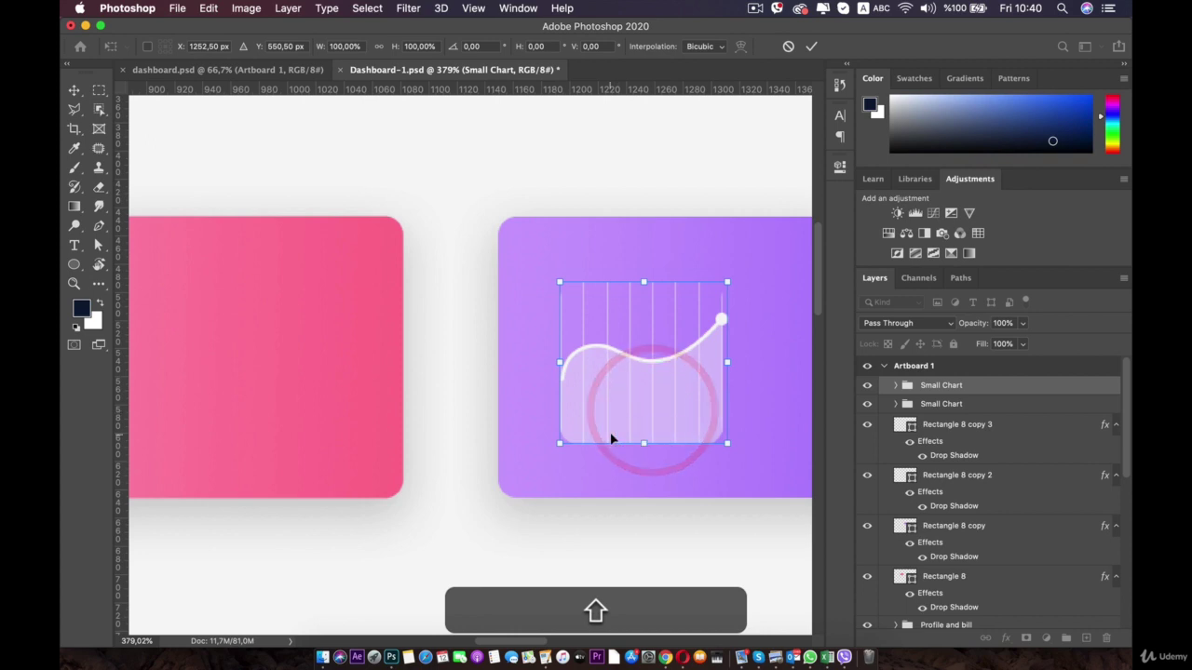
- Shift the chart copy to X 1242,50 px near the purple card's left edge, undo the accidental rotation, and apply the transform
scroll(466, 386, "down", 5)
scroll(428, 345, "up", 3)
left_click_drag(428, 345, 355, 344)
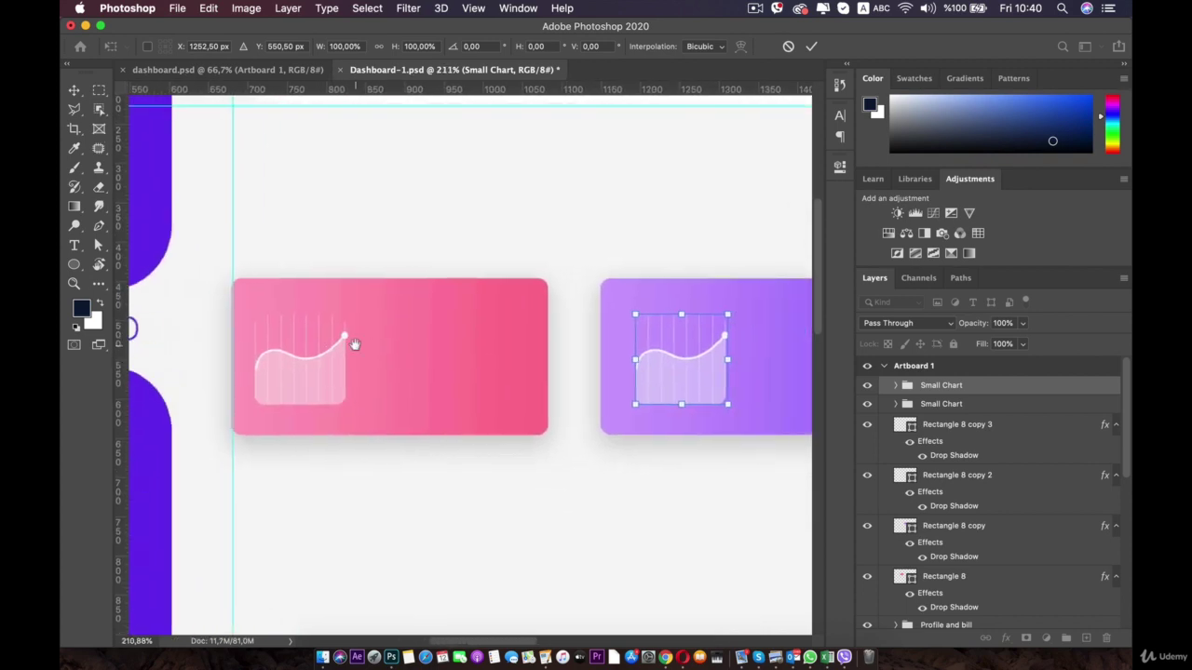
scroll(566, 355, "up", 1)
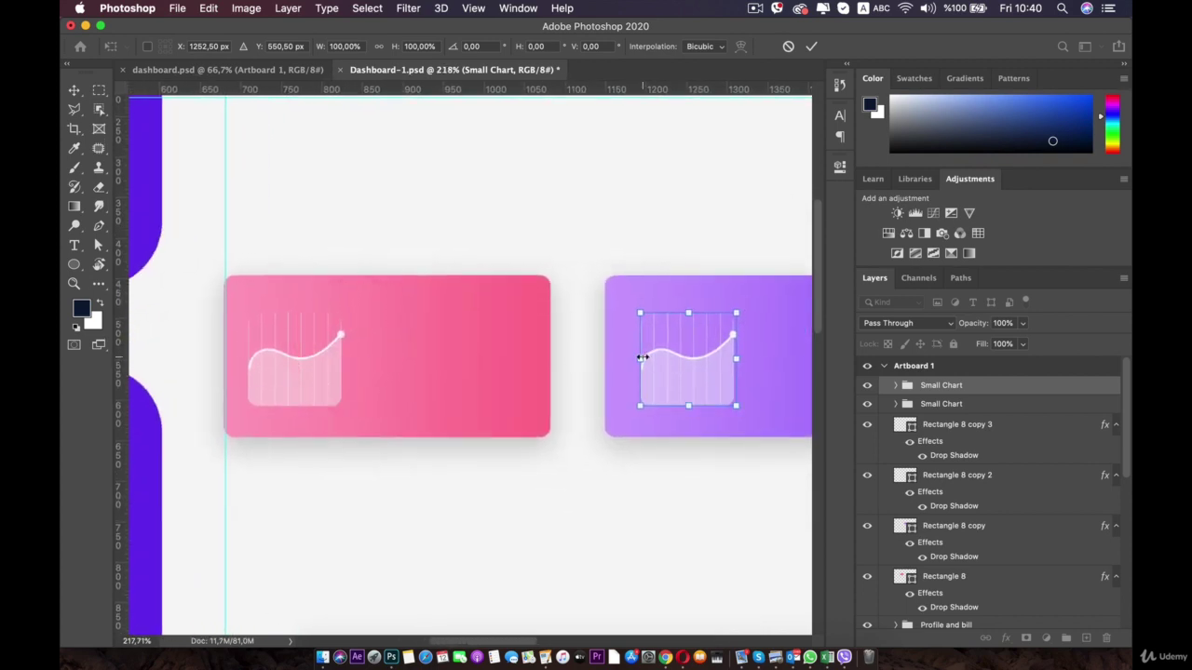
left_click_drag(662, 363, 625, 425)
left_click(583, 493)
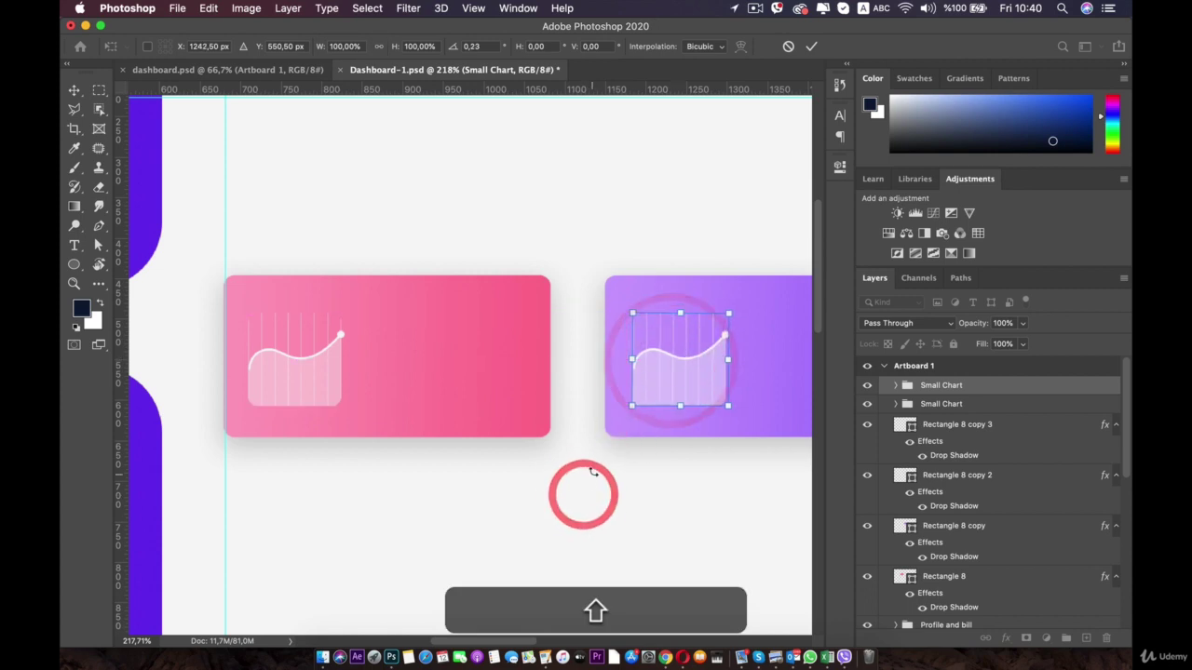
key("super+z")
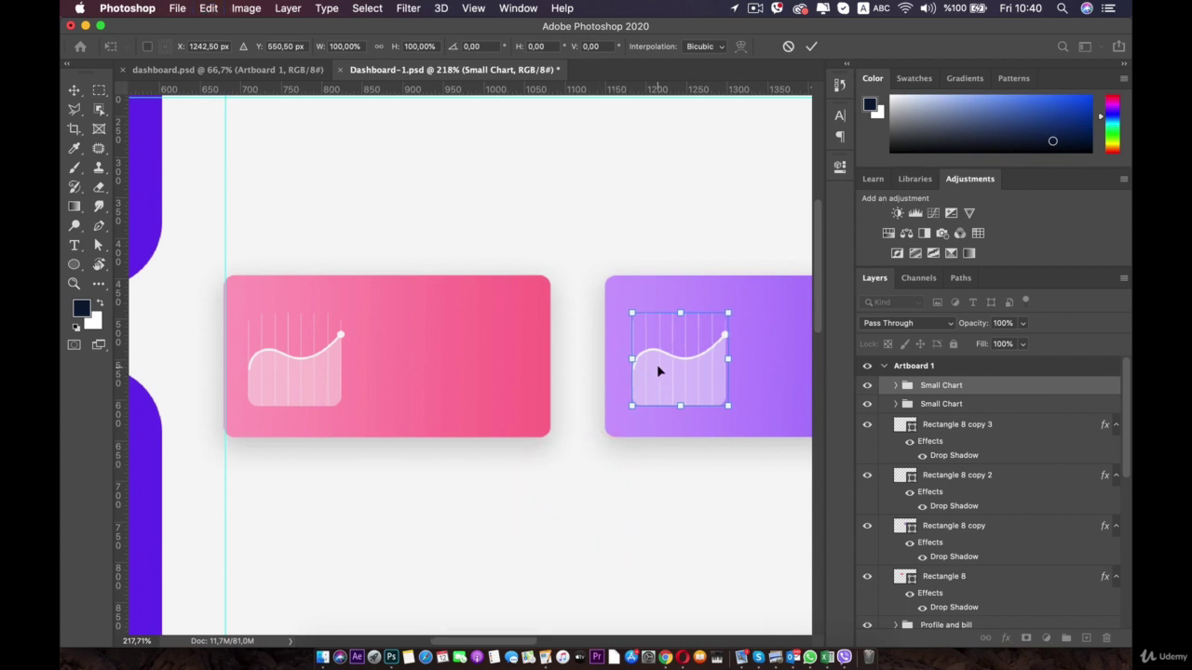
double_click(656, 364)
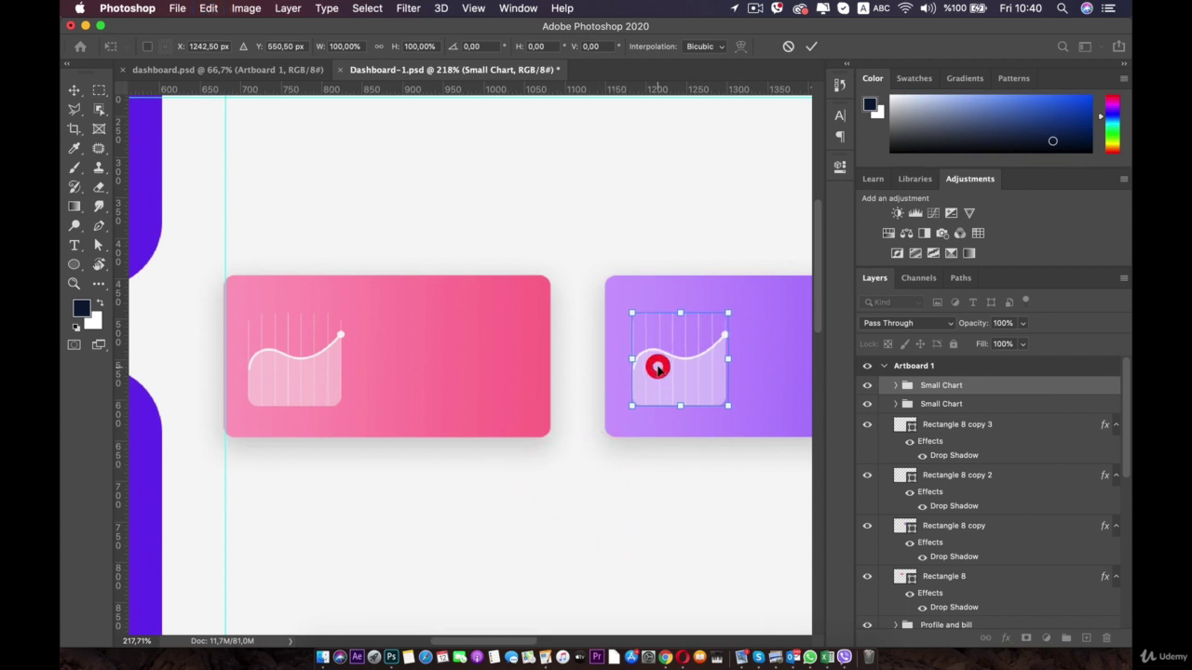
left_click(628, 474)
- Compare the copied chart with the purple Customers card's chart in dashboard.psd, and return to Dashboard-1.psd
key("space")
left_click_drag(606, 373, 508, 389)
left_click(507, 390, "super")
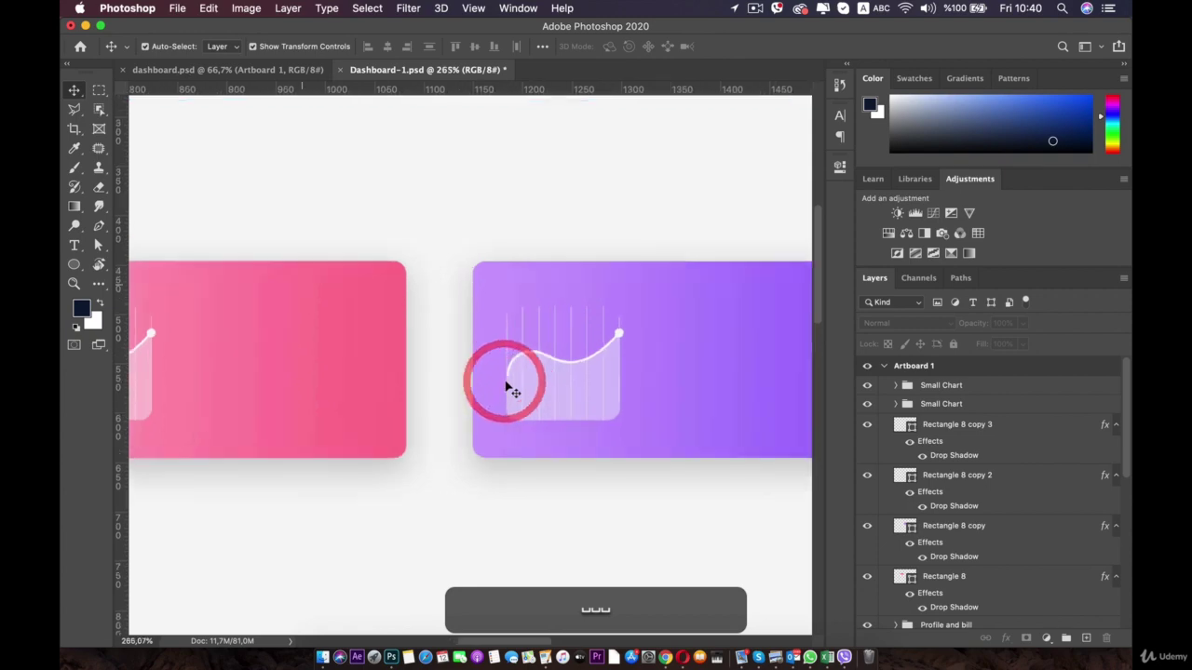
left_click(546, 393, "super")
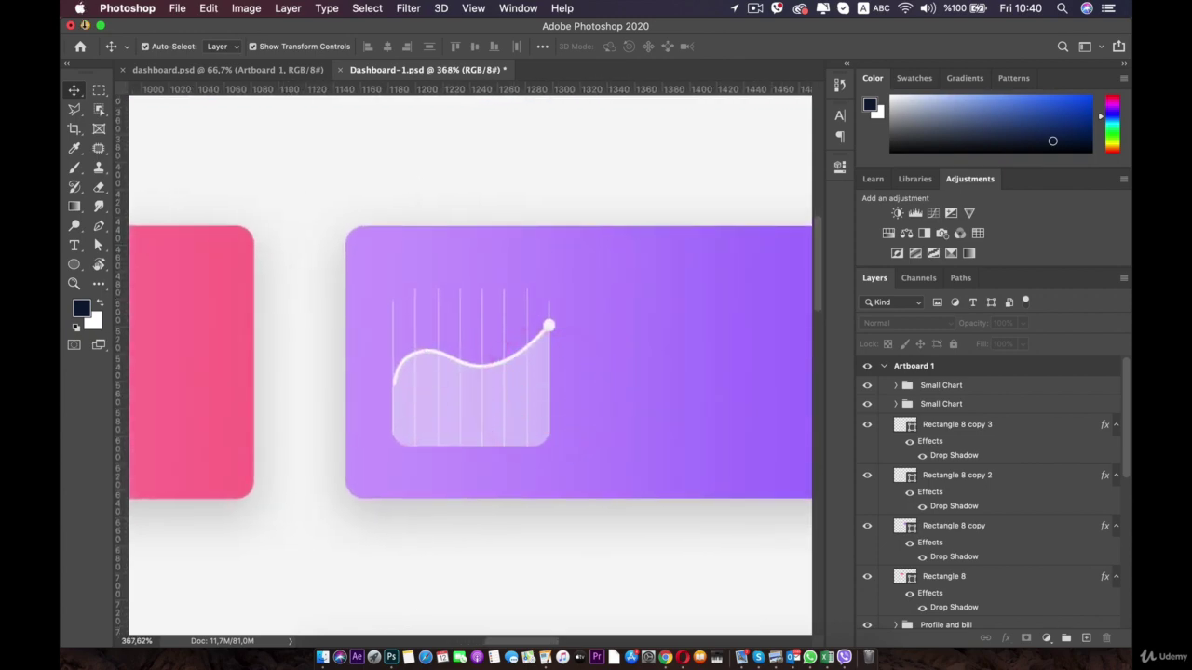
left_click(163, 70)
scroll(437, 295, "up", 5)
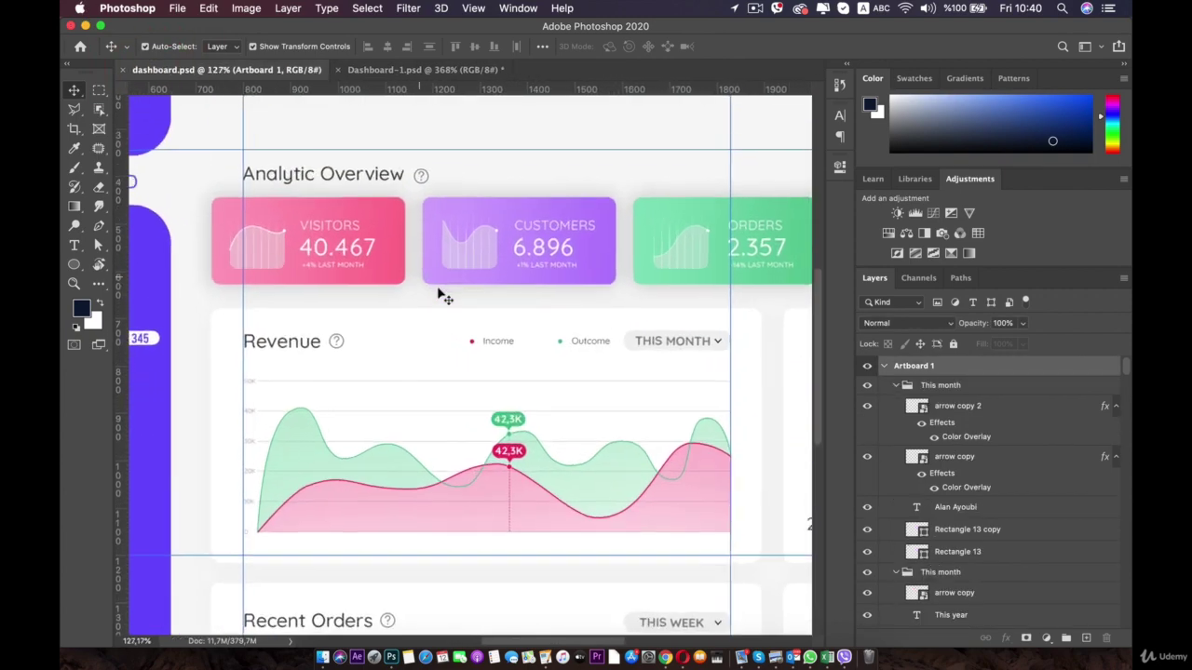
left_click(399, 70)
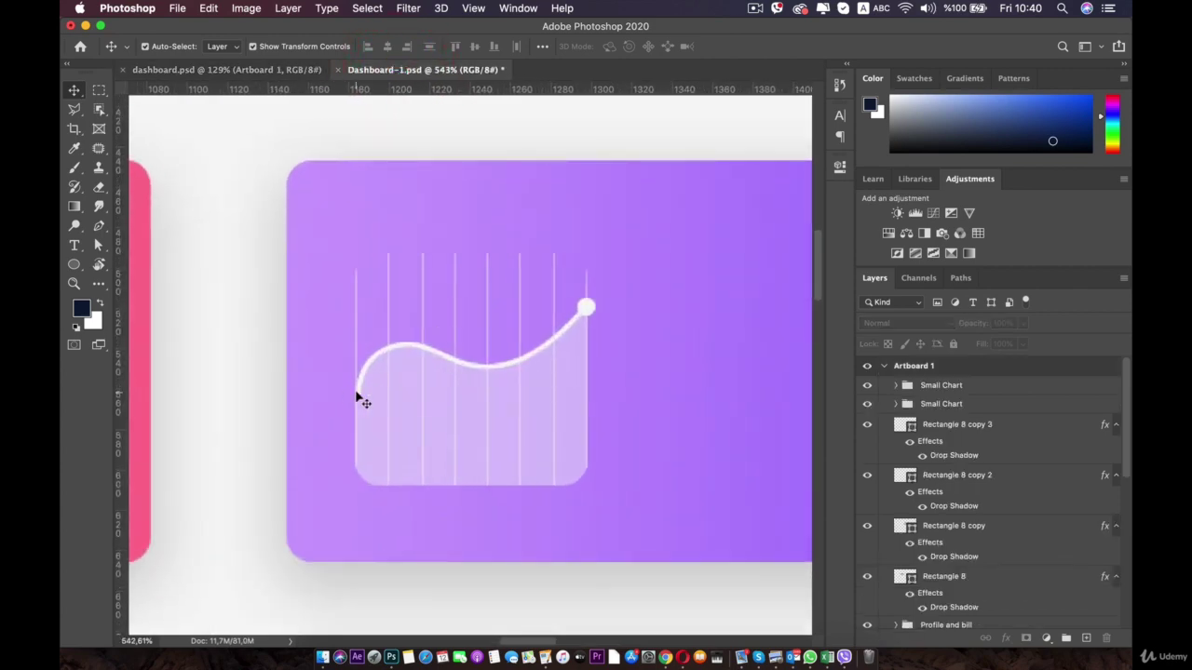
- Inspect the layers of the copied Small Chart group and delete its white curve, Rectangle 9 copy
left_click(357, 398)
key("super+plus")
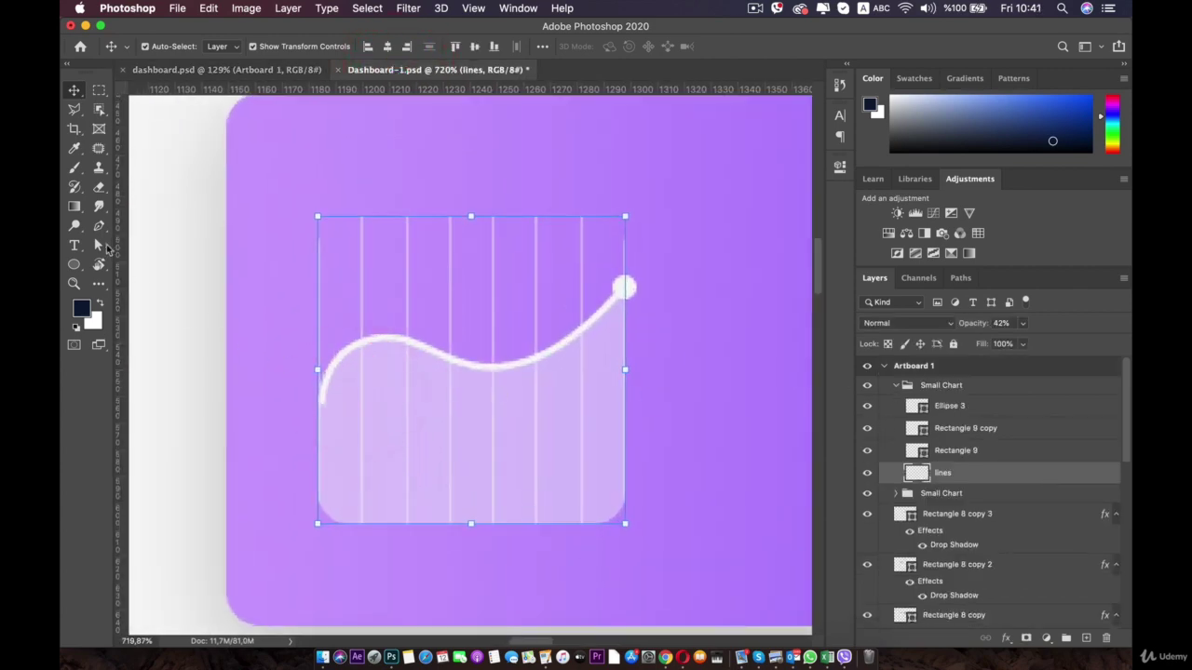
left_click(96, 228)
left_click(98, 245)
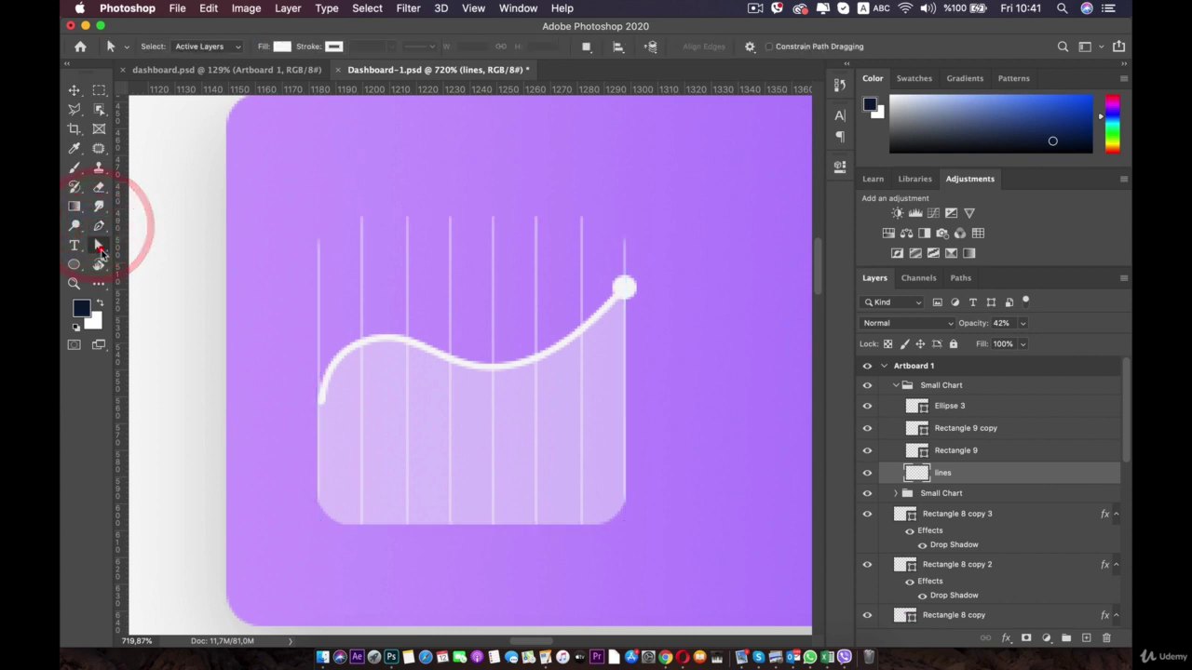
left_click(409, 345)
left_click(941, 450)
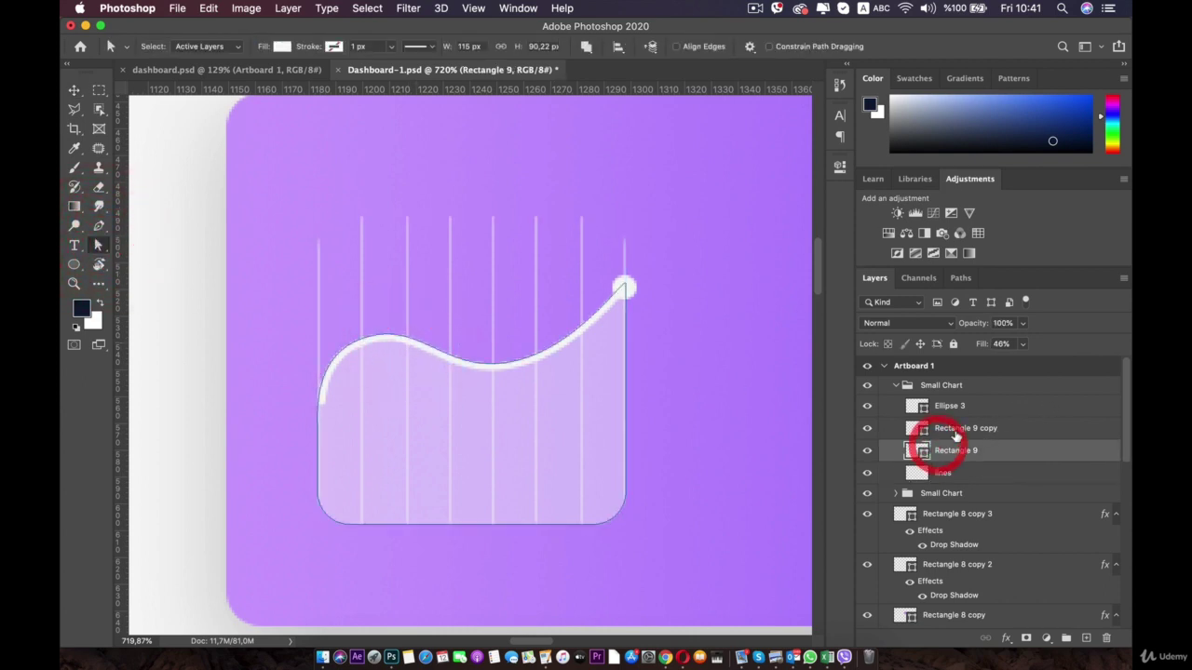
left_click(948, 427)
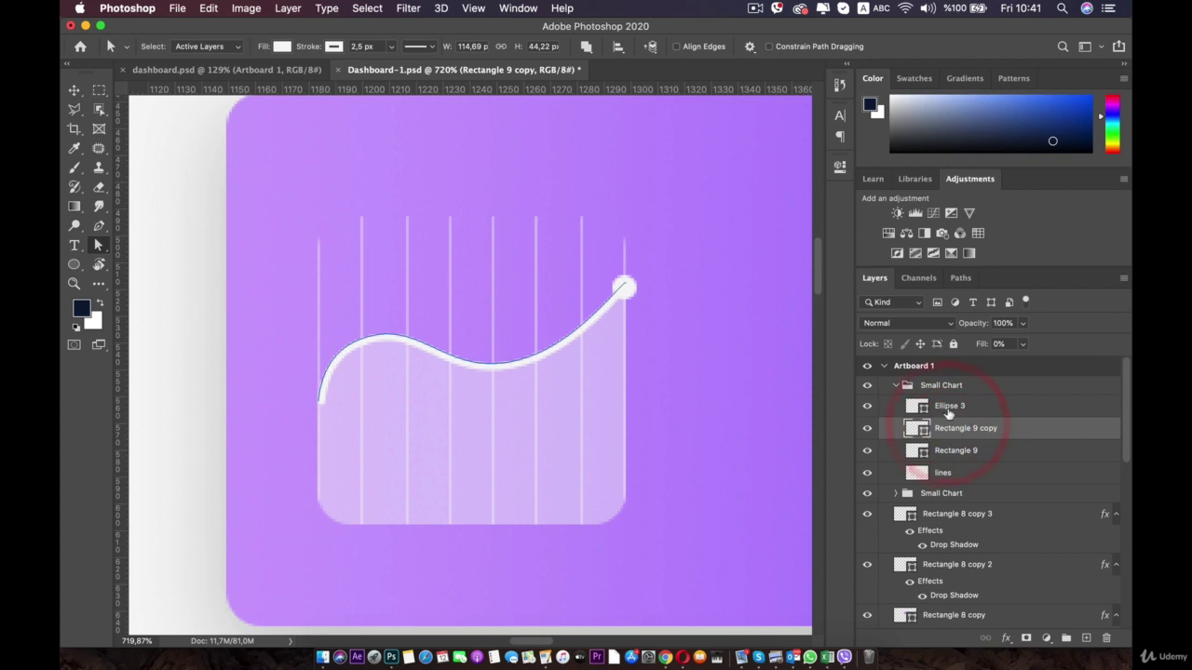
left_click(949, 406)
left_click(947, 428)
left_click(970, 429)
key("BackSpace")
- Directly select the Rectangle 9 area path and raise its upper-left anchor vertically to near the top of the leftmost line
left_click(943, 449)
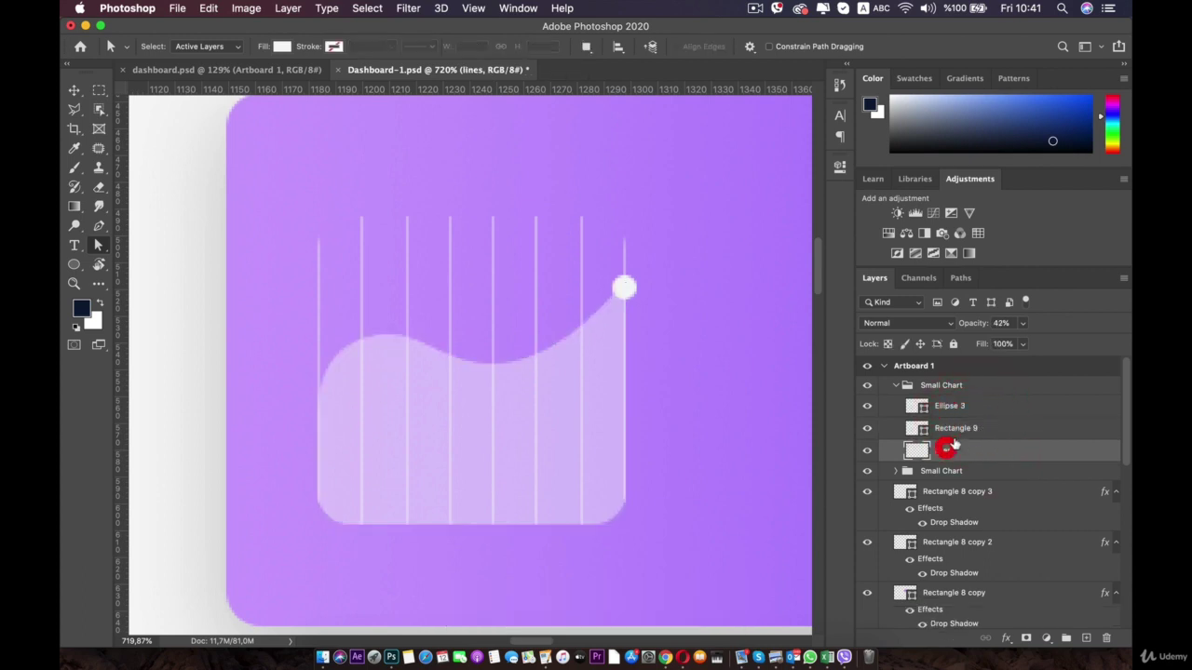
left_click(947, 428)
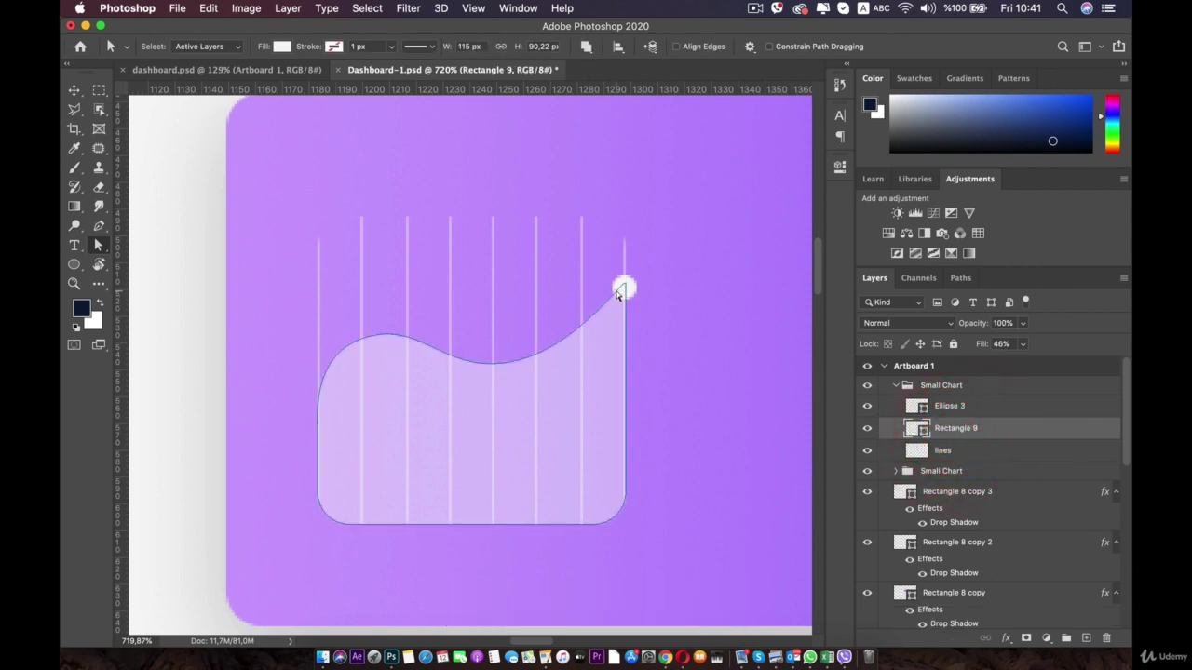
left_click_drag(612, 296, 625, 282)
left_click(317, 427)
key("shift")
left_click_drag(318, 427, 318, 421)
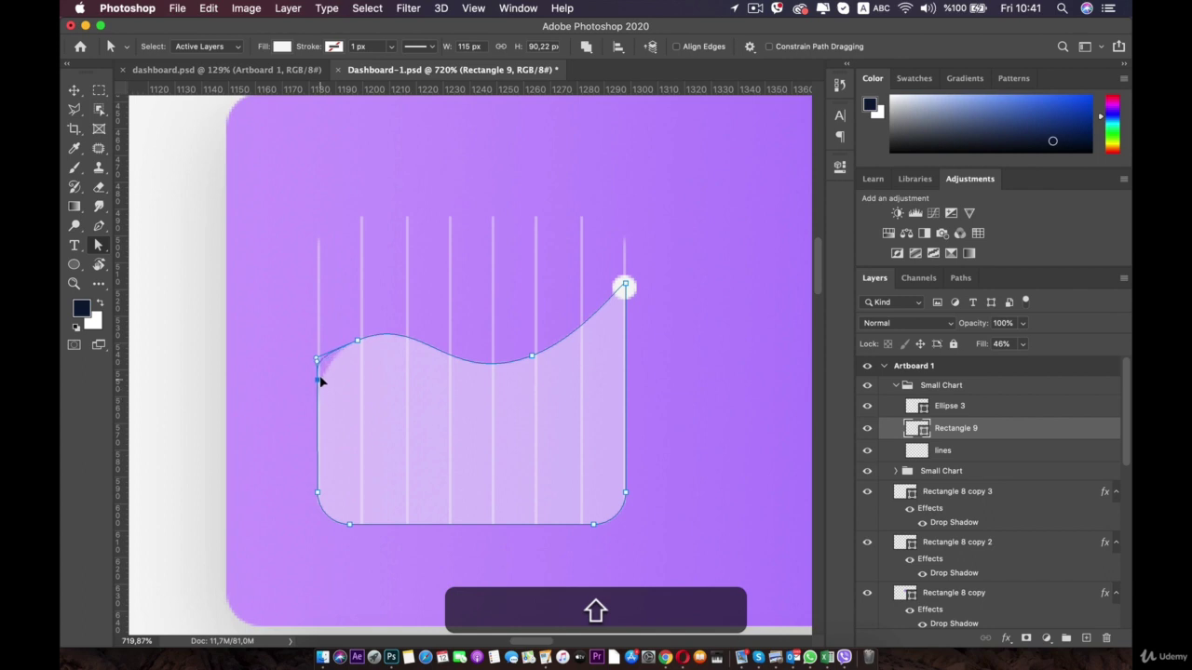
left_click_drag(321, 304, 324, 282)
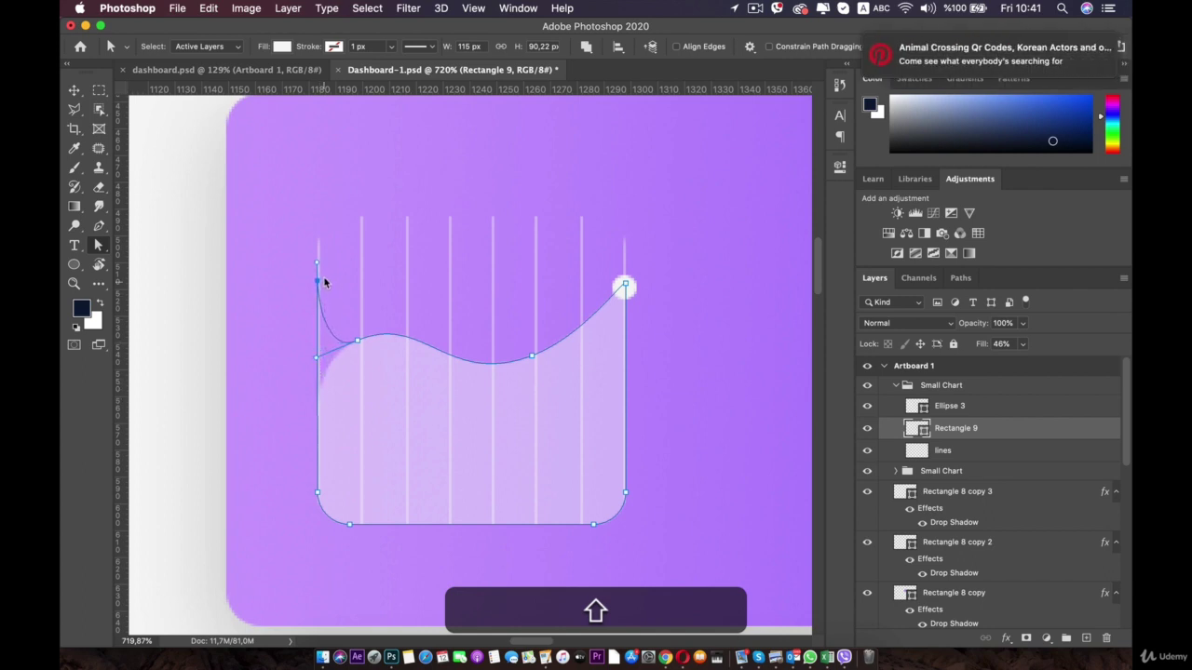
left_click(319, 273)
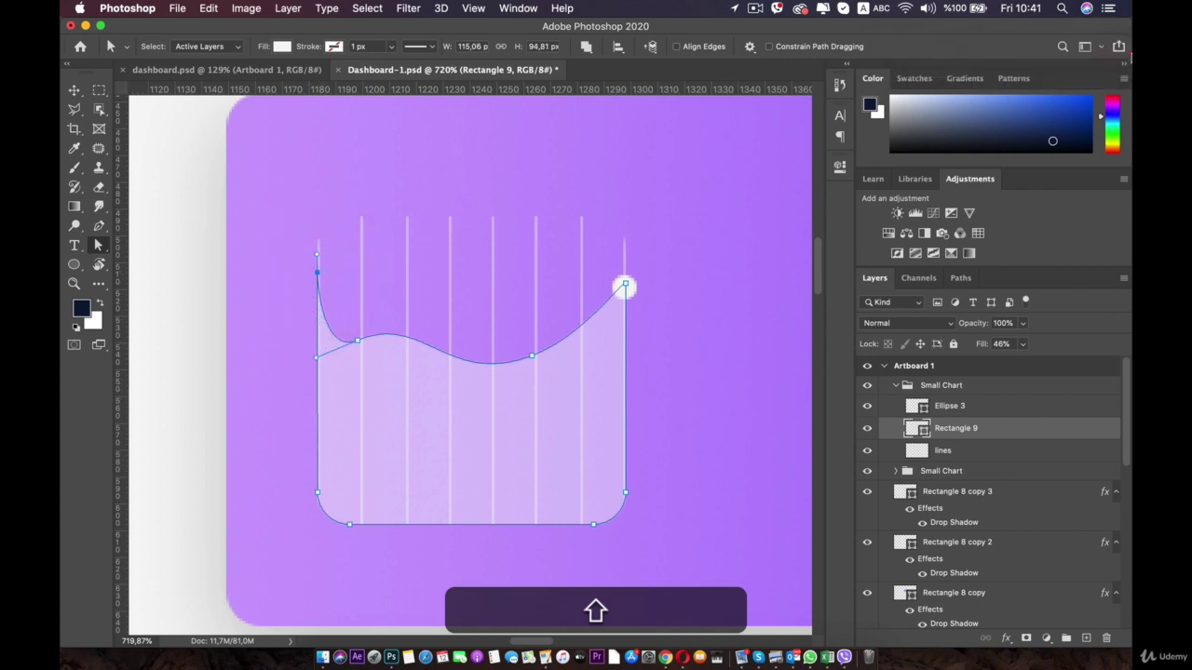
- Reshape the wave's left half by moving its crest anchor up to the third line and adjusting the handles into a smooth dip
left_click_drag(355, 347, 386, 294)
left_click_drag(456, 266, 445, 363)
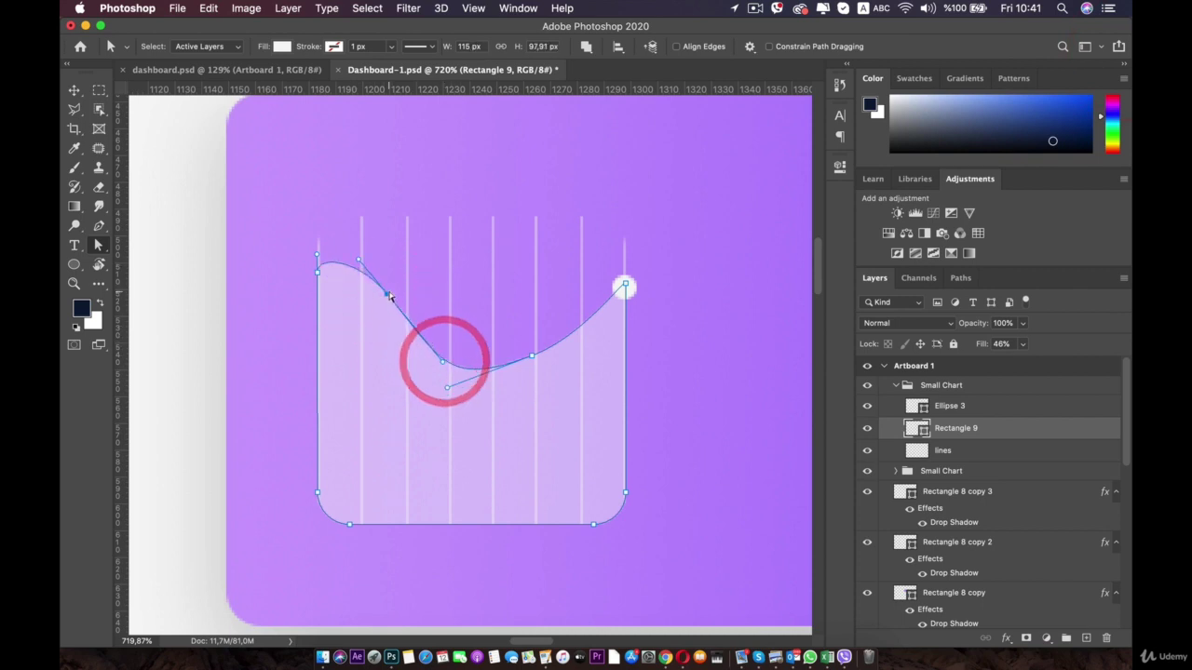
left_click_drag(386, 294, 405, 288)
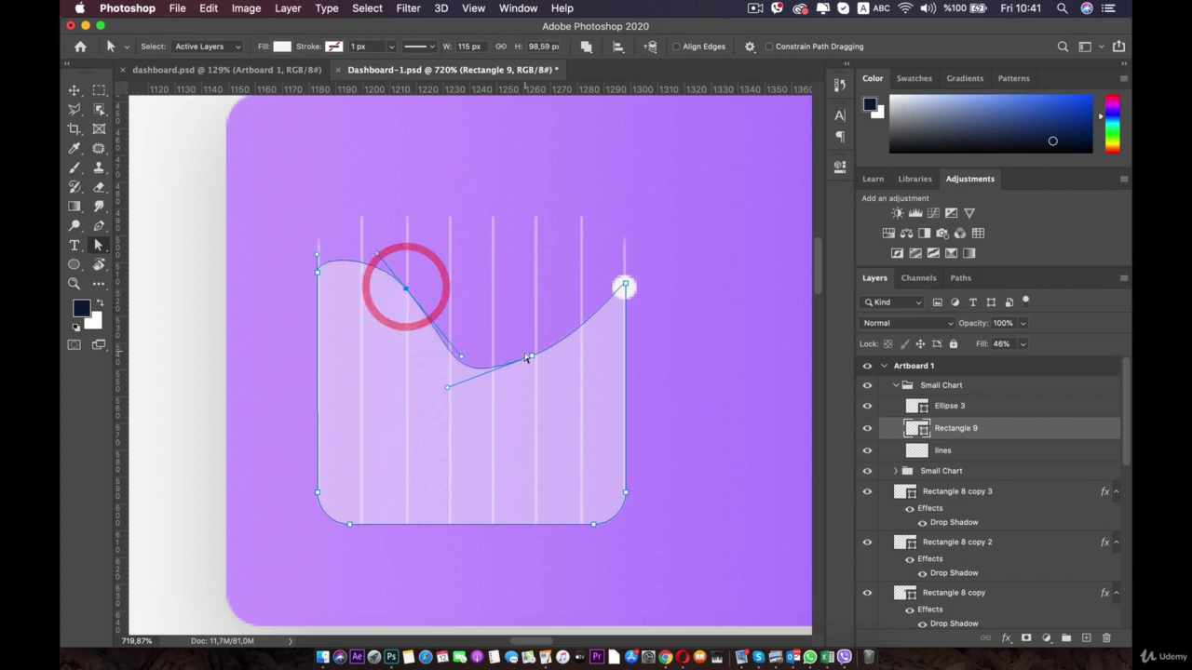
left_click_drag(448, 391, 441, 381)
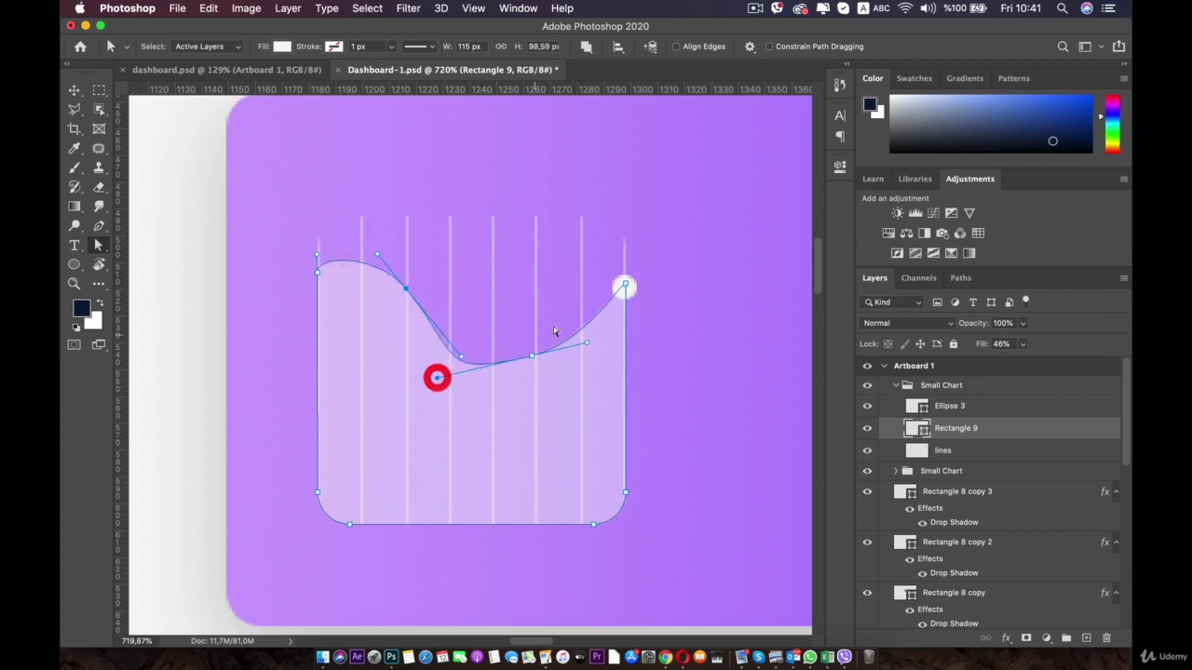
- Lower the wave's right end anchor well below the white dot, and check the shape against the Customers chart in dashboard.psd
left_click(624, 287)
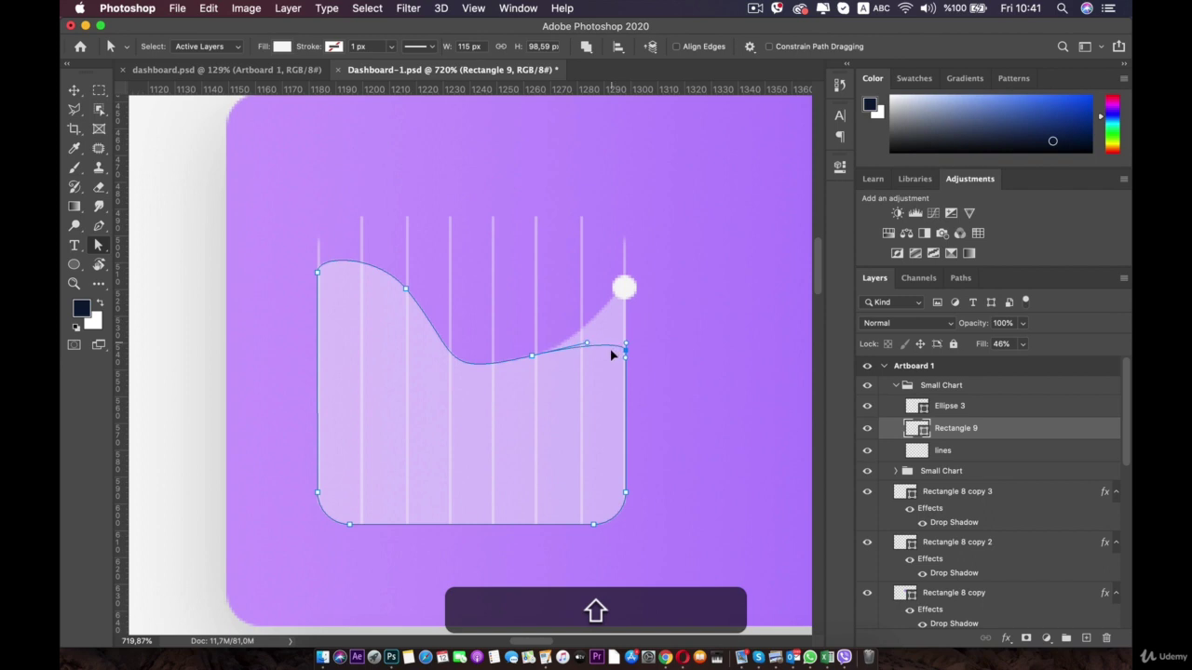
left_click(559, 329)
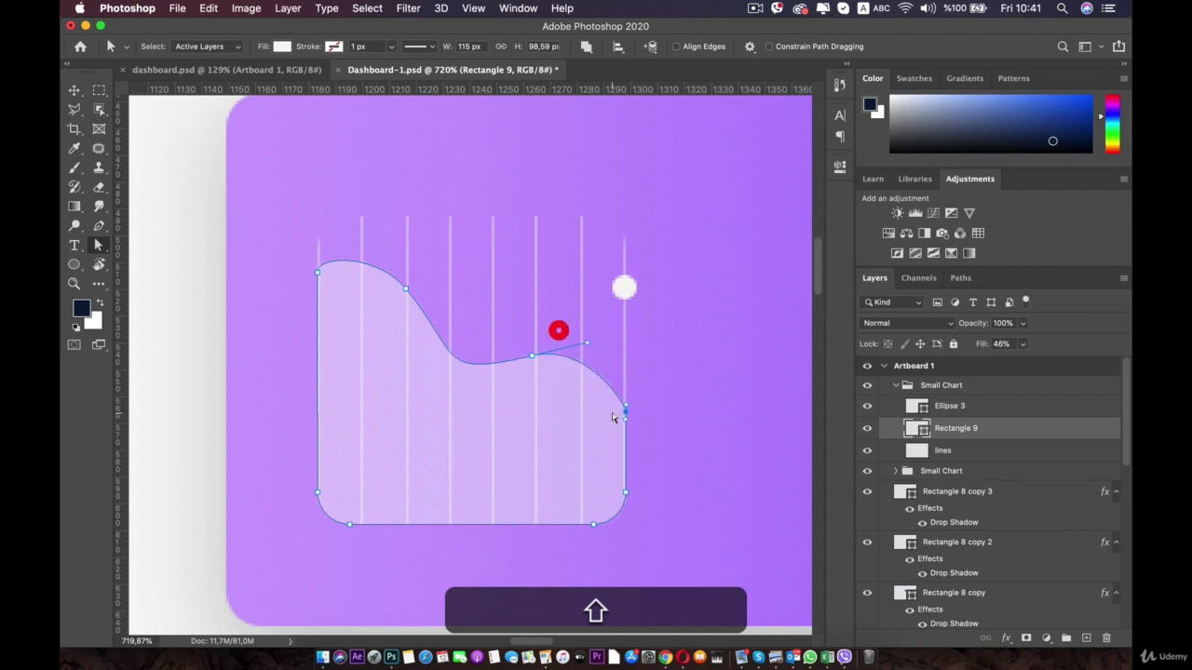
left_click(199, 69)
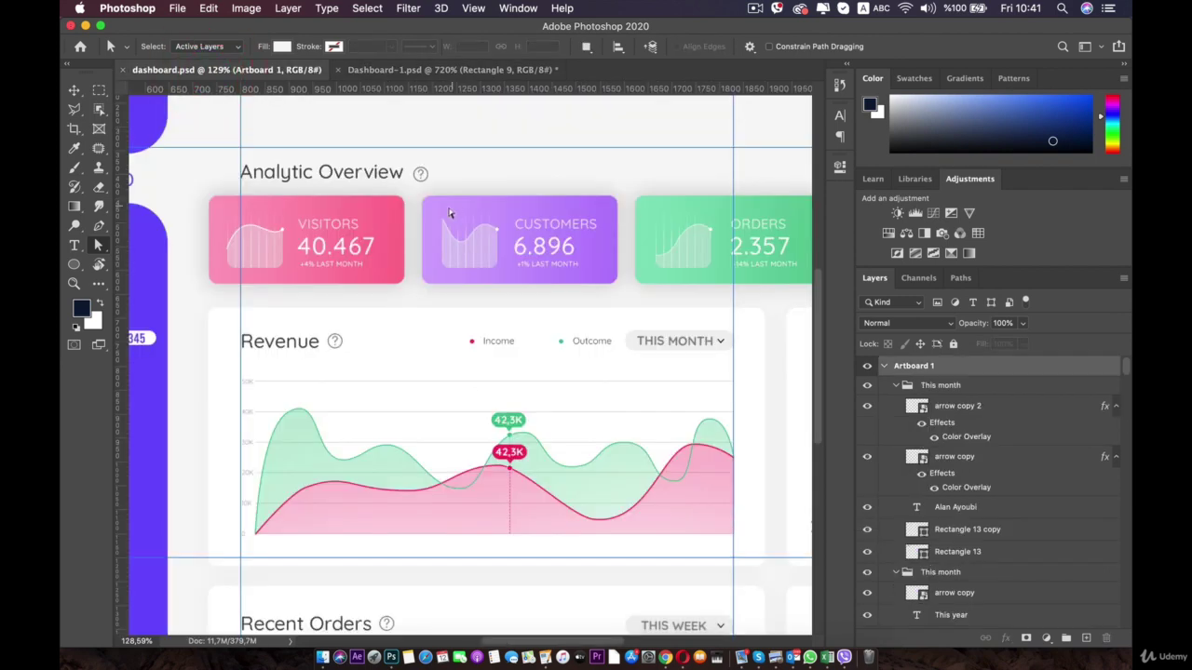
left_click(430, 70)
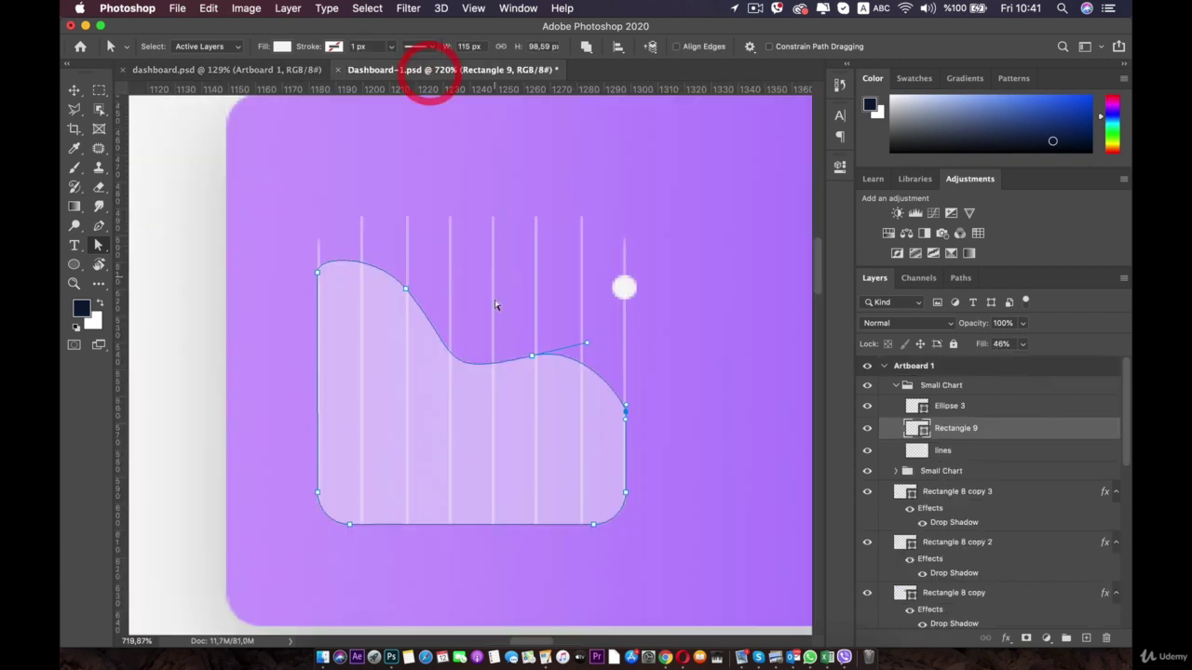
- Raise the wave's right end anchor to the white dot, bend the curve into it, and move the left crest anchor between the second and third lines
left_click_drag(626, 415, 625, 330)
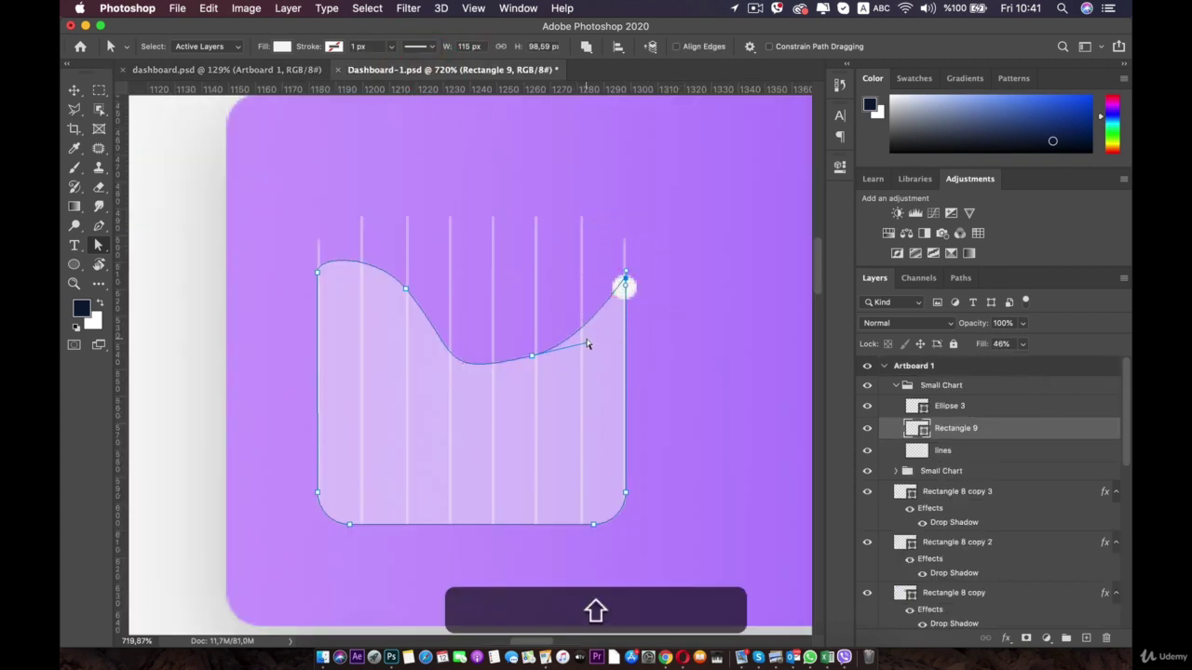
left_click_drag(586, 343, 559, 287)
mouse_move(411, 298)
left_mouse_down()
mouse_move(400, 309)
mouse_move(389, 293)
left_mouse_up()
left_click(386, 286)
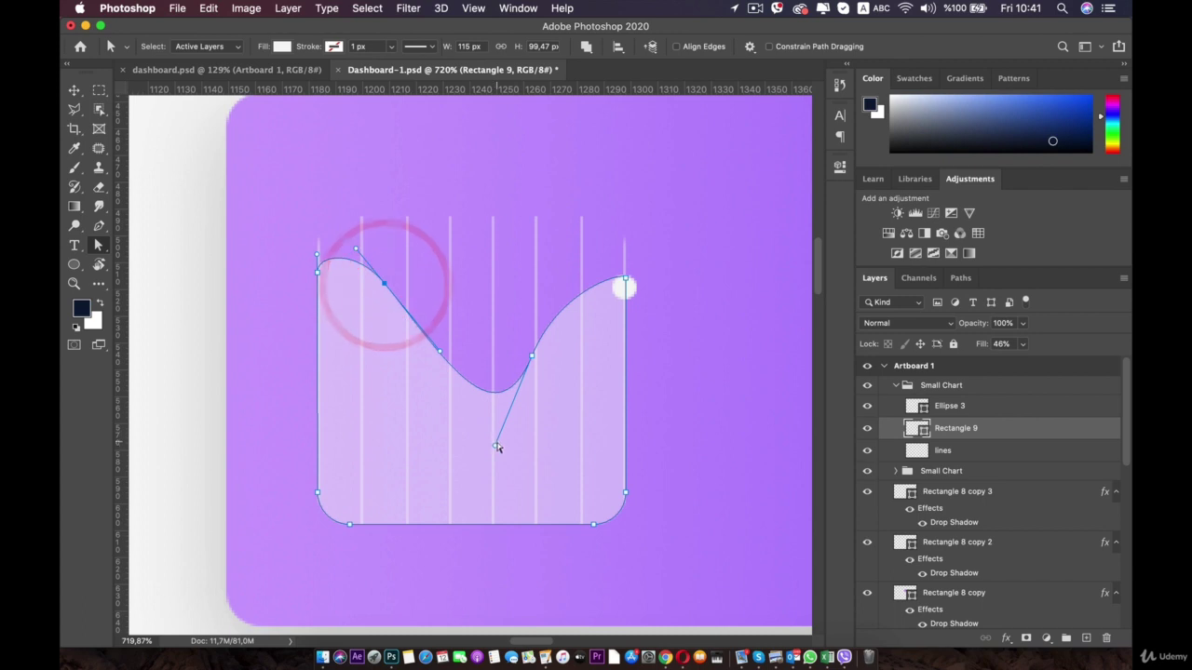
- Move the wave's dip anchor to the fifth vertical line and adjust its handles to flatten the bottom of the curve
left_click_drag(494, 445, 428, 390)
left_click(419, 331)
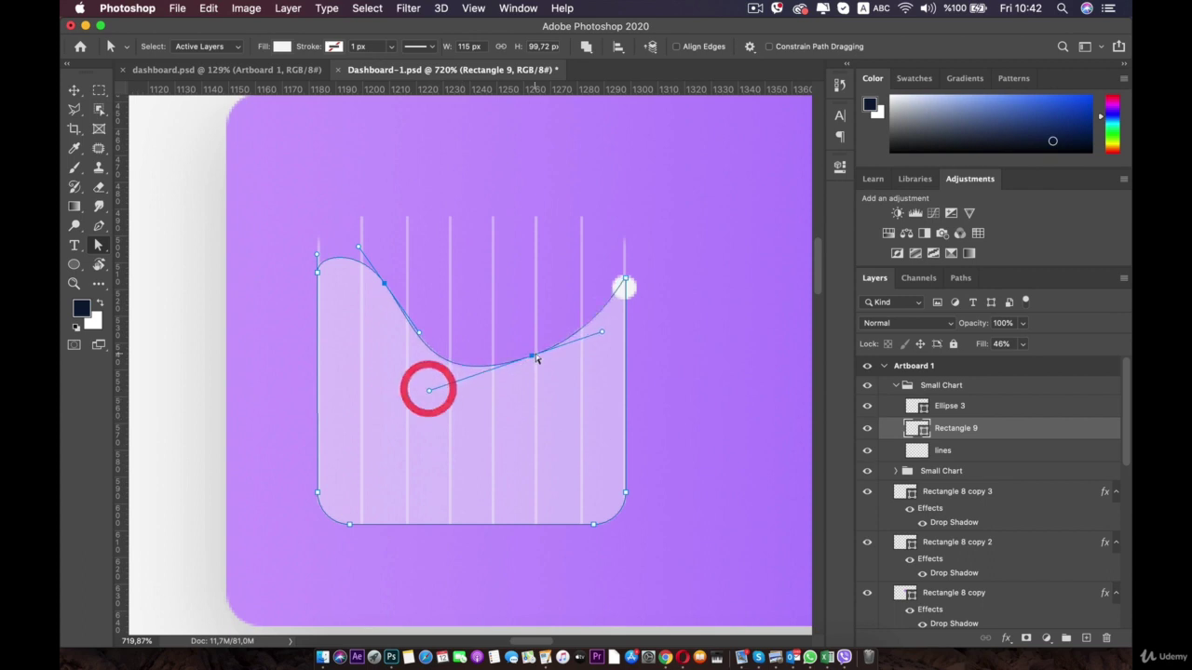
left_click_drag(532, 355, 500, 374)
left_click_drag(572, 352, 573, 379)
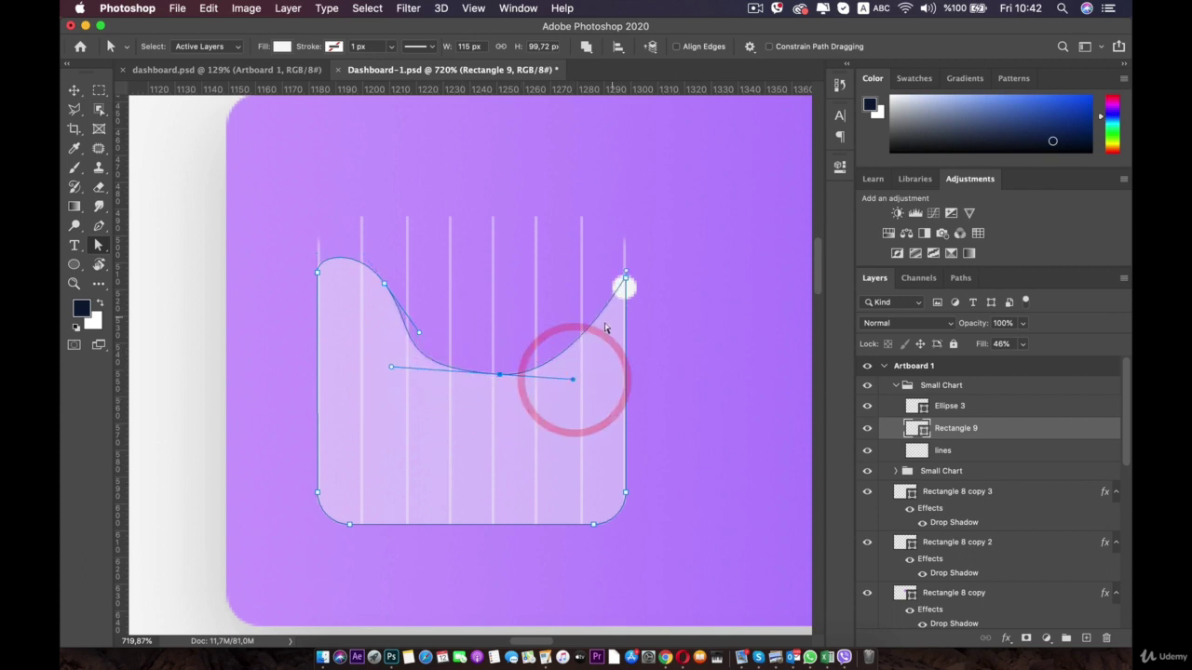
- Add an anchor on the wave's right slope and raise it between the sixth and seventh lines to form a rounded crest
left_click(98, 229)
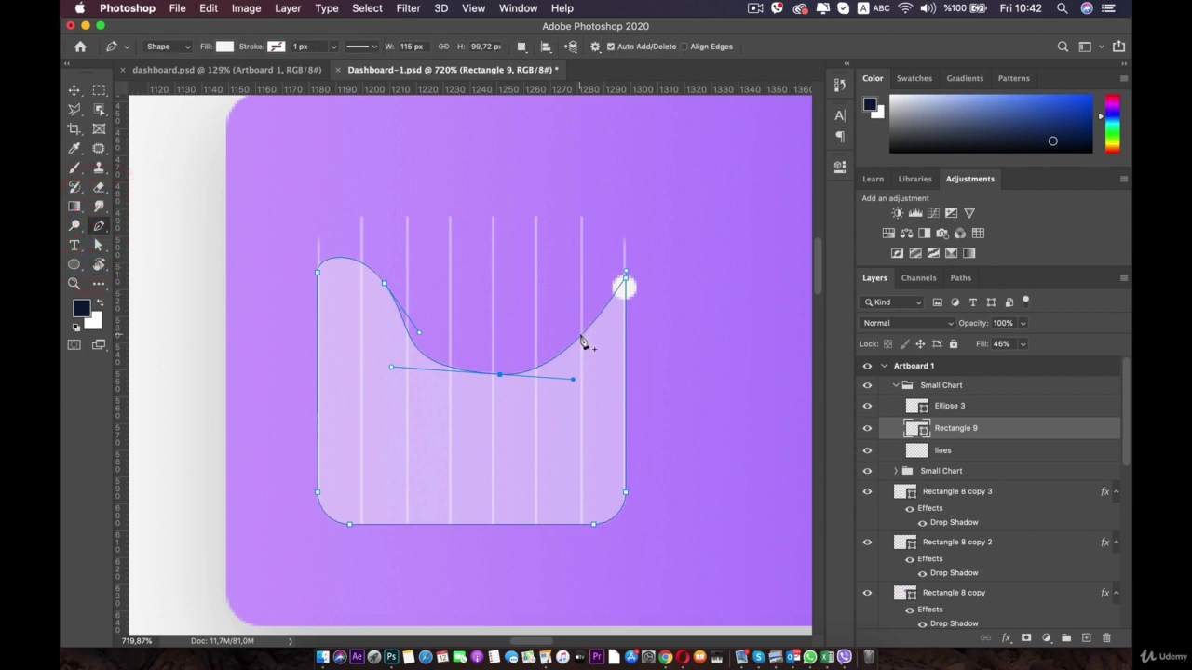
left_click(99, 245)
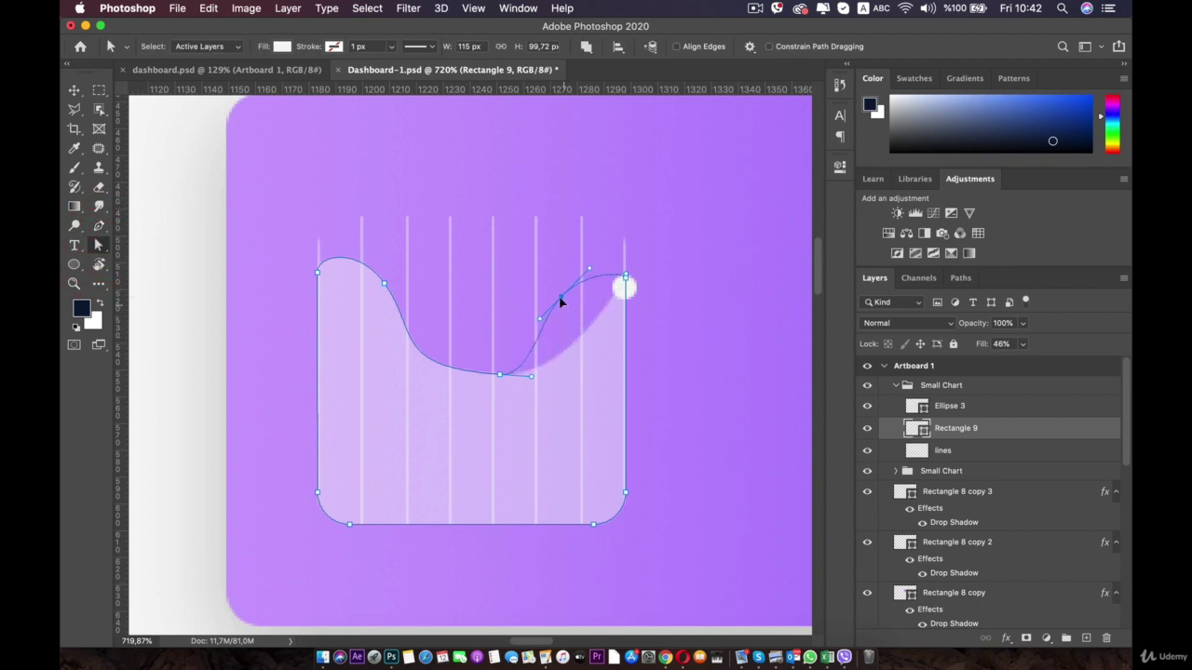
left_click_drag(554, 293, 556, 289)
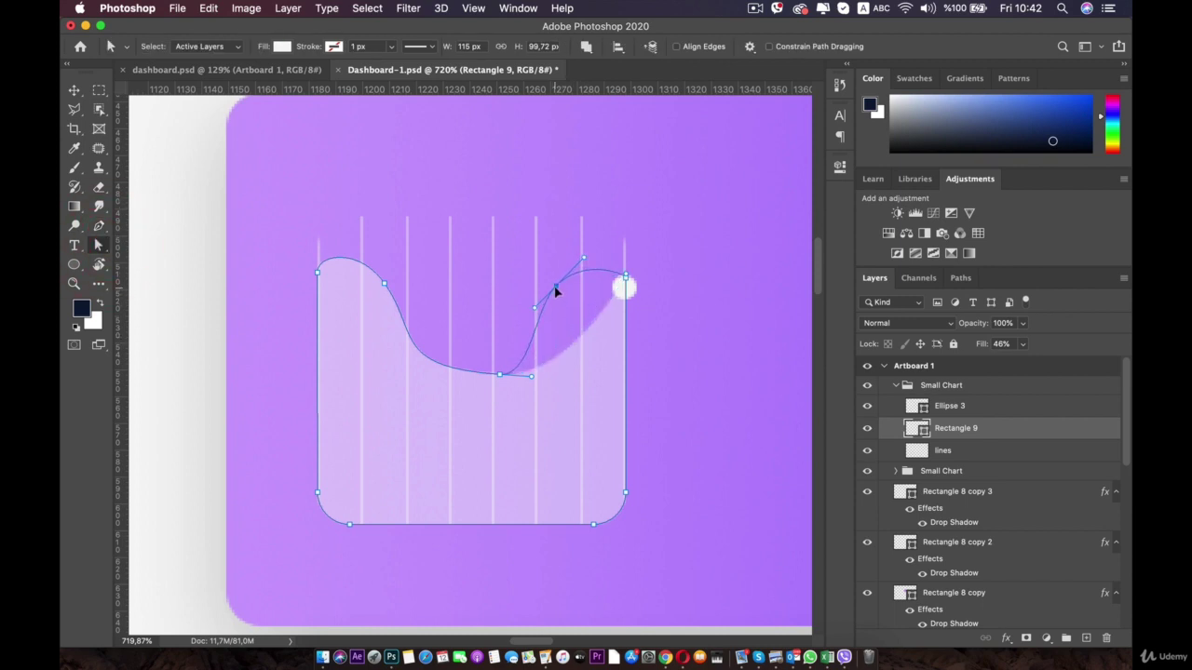
left_click(554, 290)
- Shift the dip anchor up and toward the fourth line, adjusting its handles into a smooth, level valley
left_click_drag(500, 374, 478, 375)
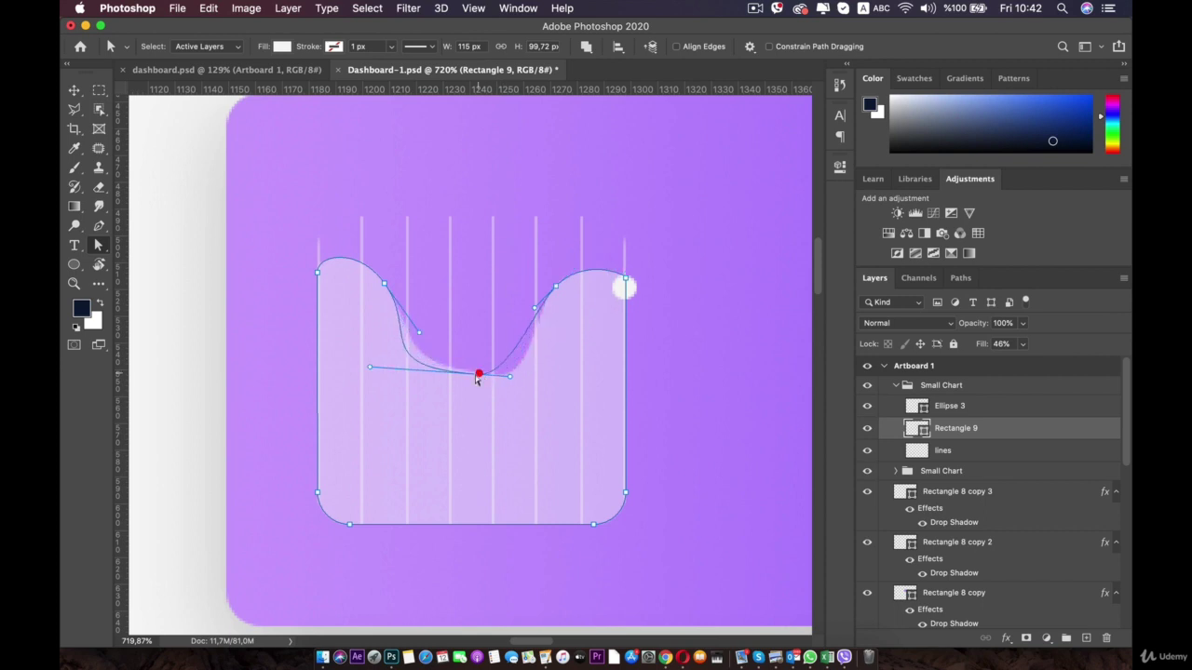
left_click_drag(369, 367, 406, 380)
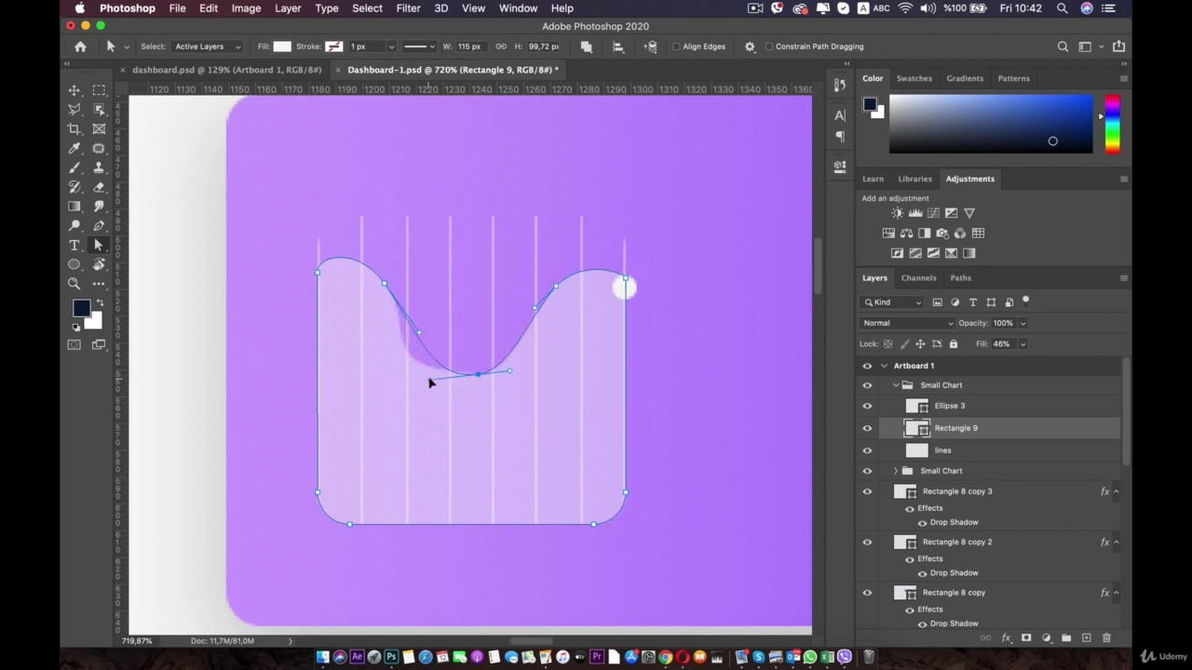
left_click(431, 376)
left_click_drag(477, 374, 463, 351)
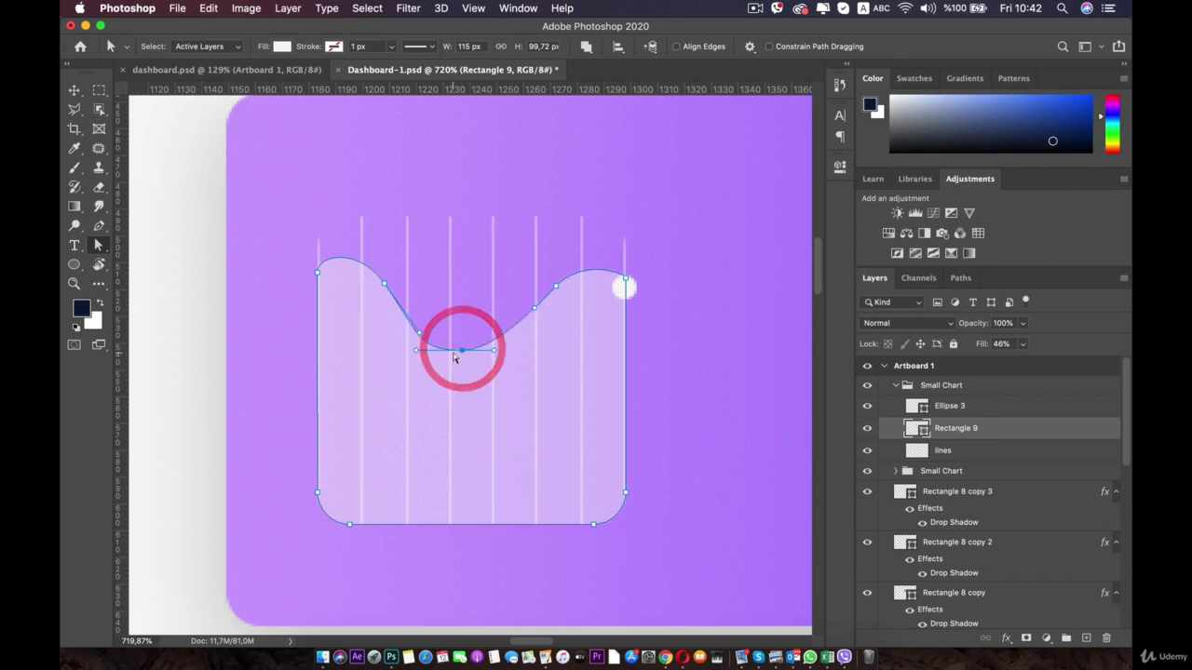
- Lower the wave's left end and left crest anchors, and deepen the dip near the fourth line
left_click(317, 279, "shift")
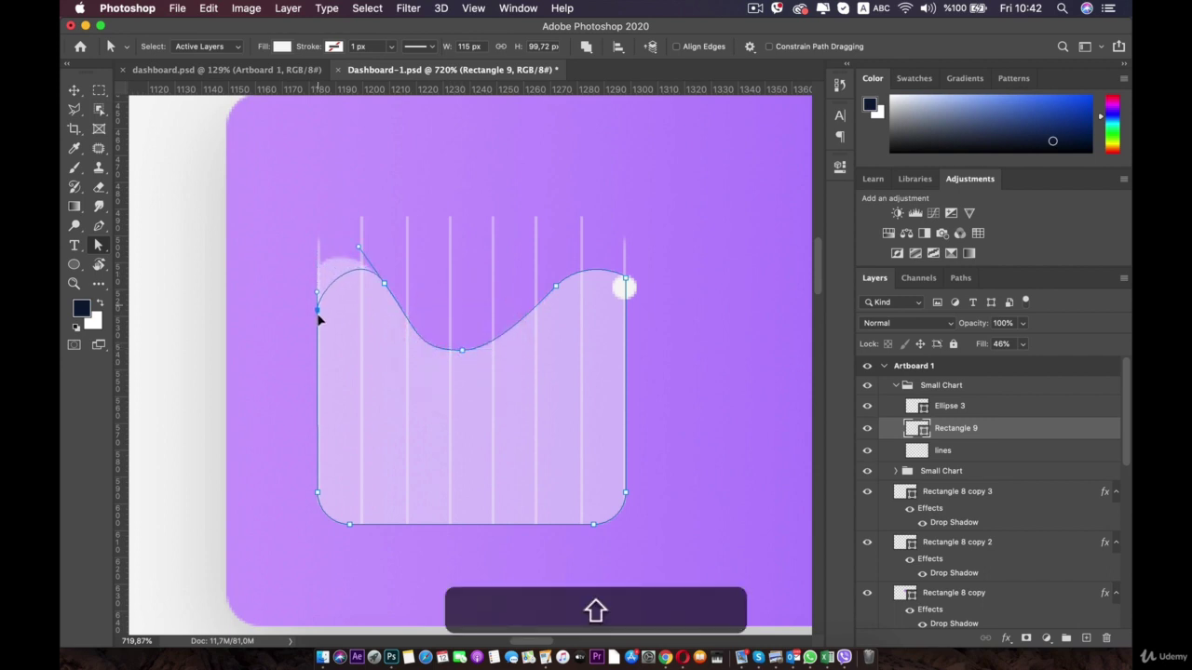
left_click_drag(319, 323, 385, 316)
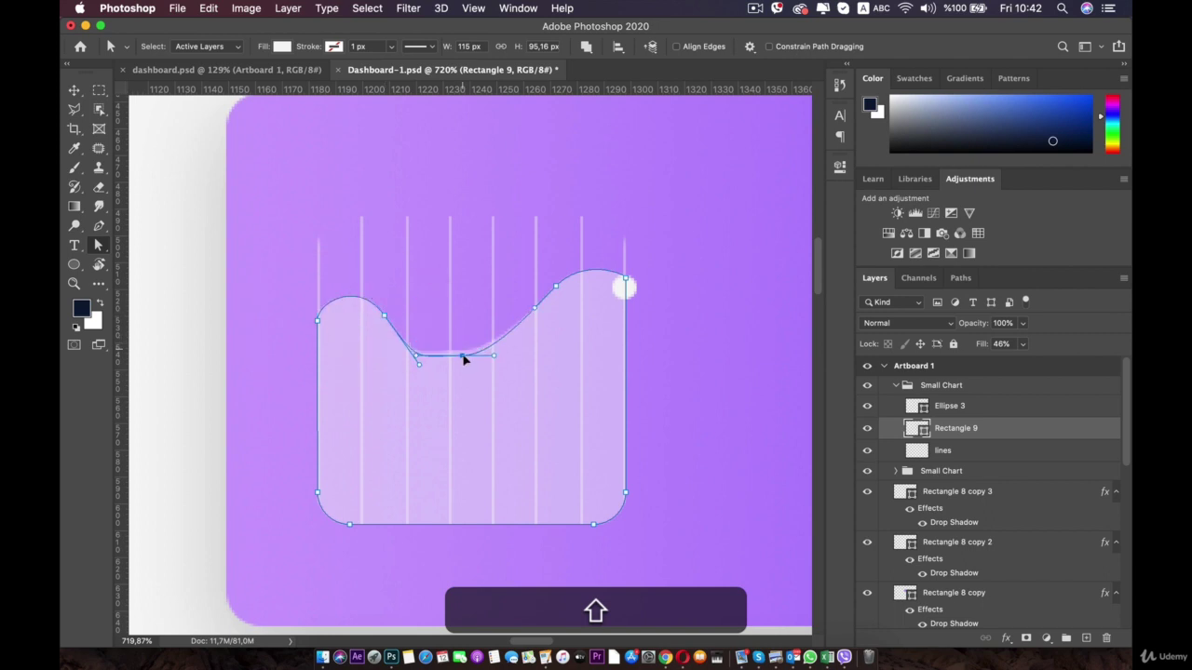
left_click_drag(463, 351, 466, 384)
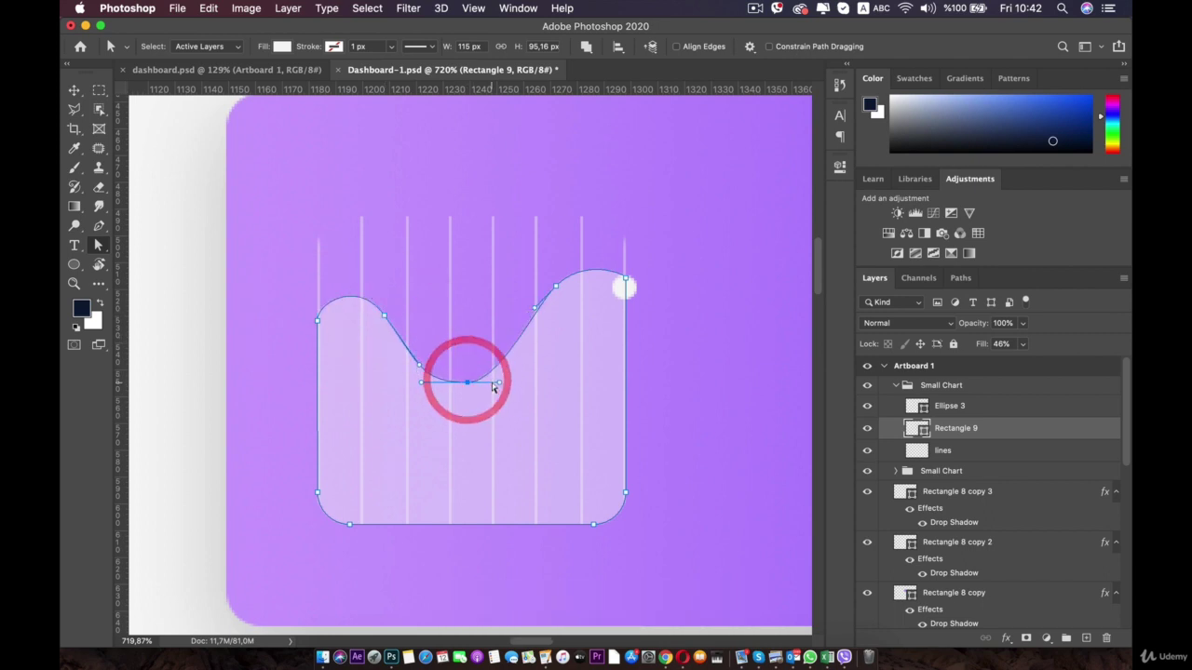
left_click(239, 322)
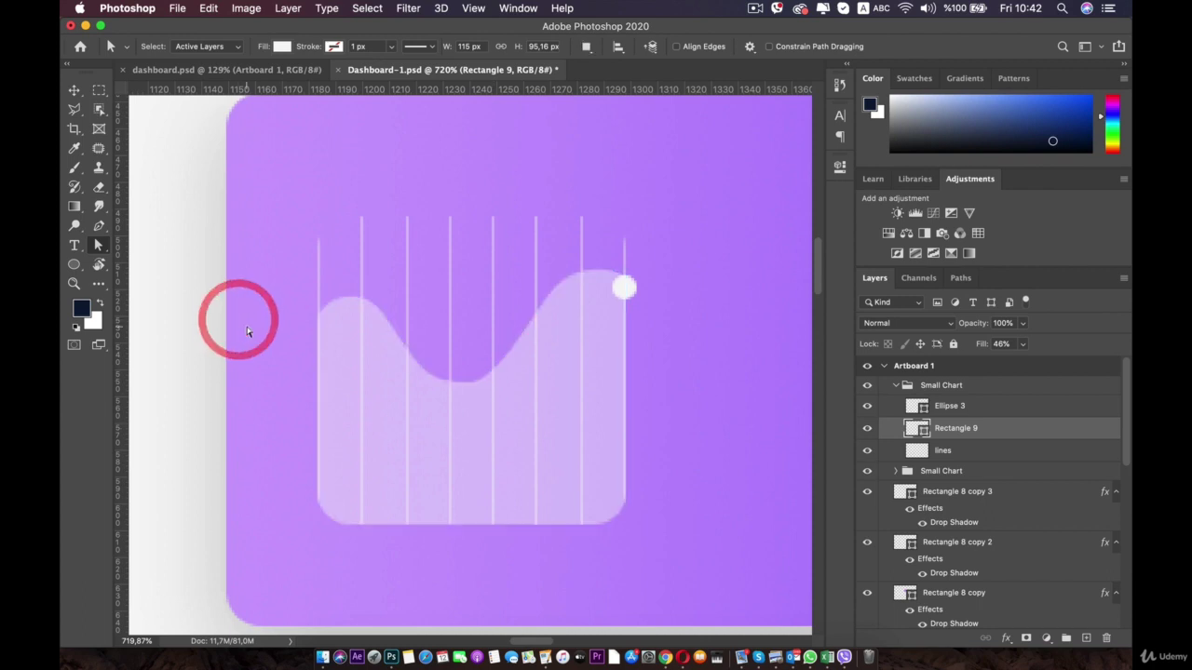
- Inspect the reshaped wave up close, checking the Rectangle 9 path's anchors and the lines layer
scroll(250, 336, "down", 3)
scroll(251, 342, "down", 2)
scroll(252, 342, "up", 5)
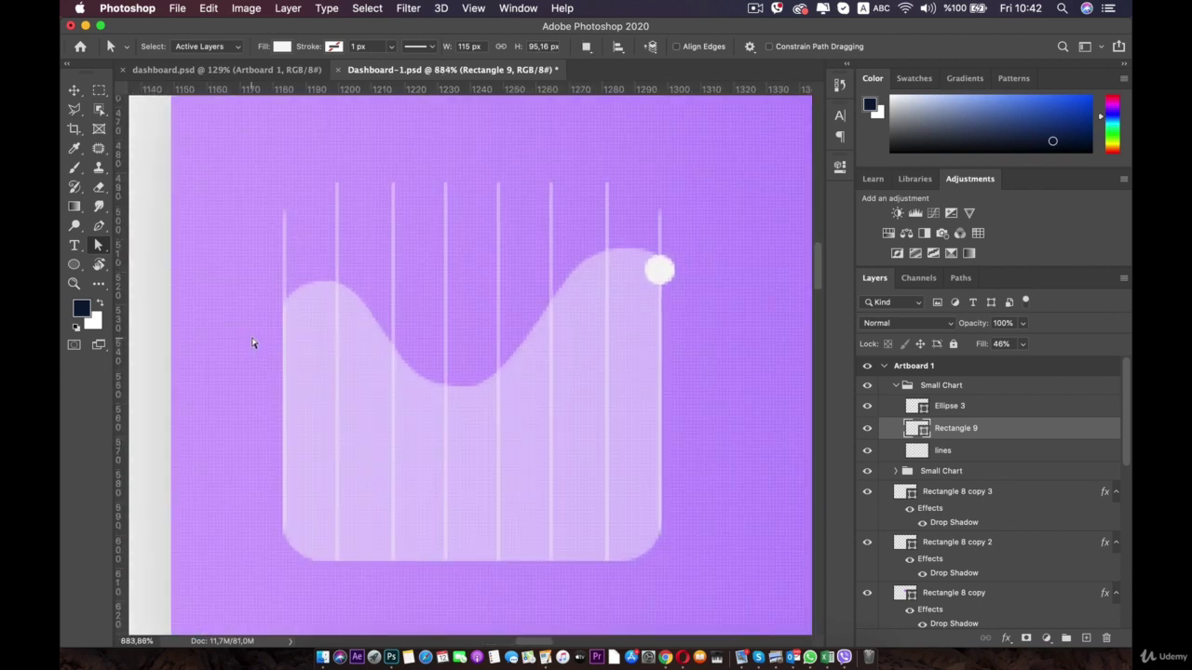
left_click(360, 320)
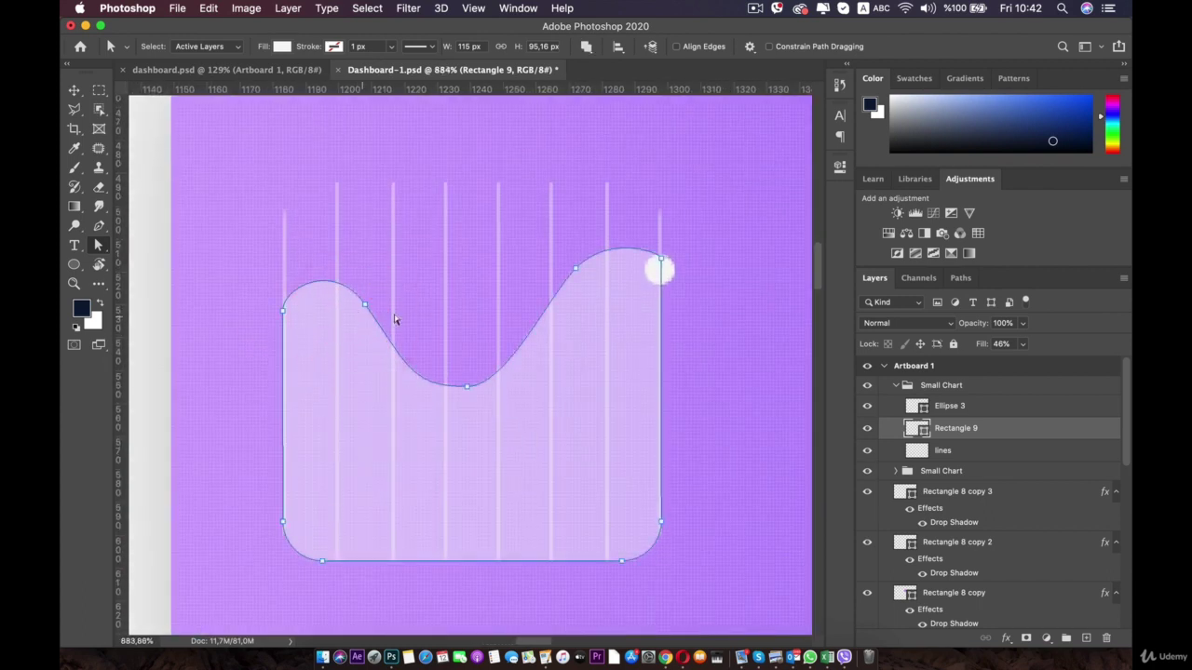
left_click(951, 451)
left_click(955, 431)
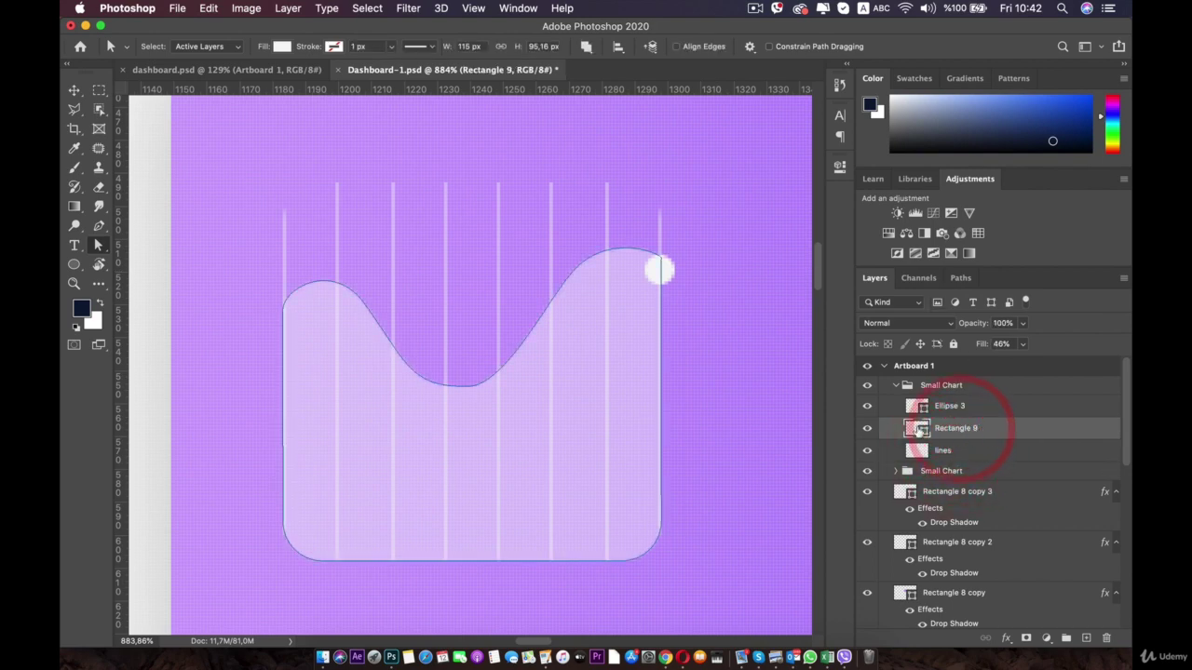
left_click(661, 258)
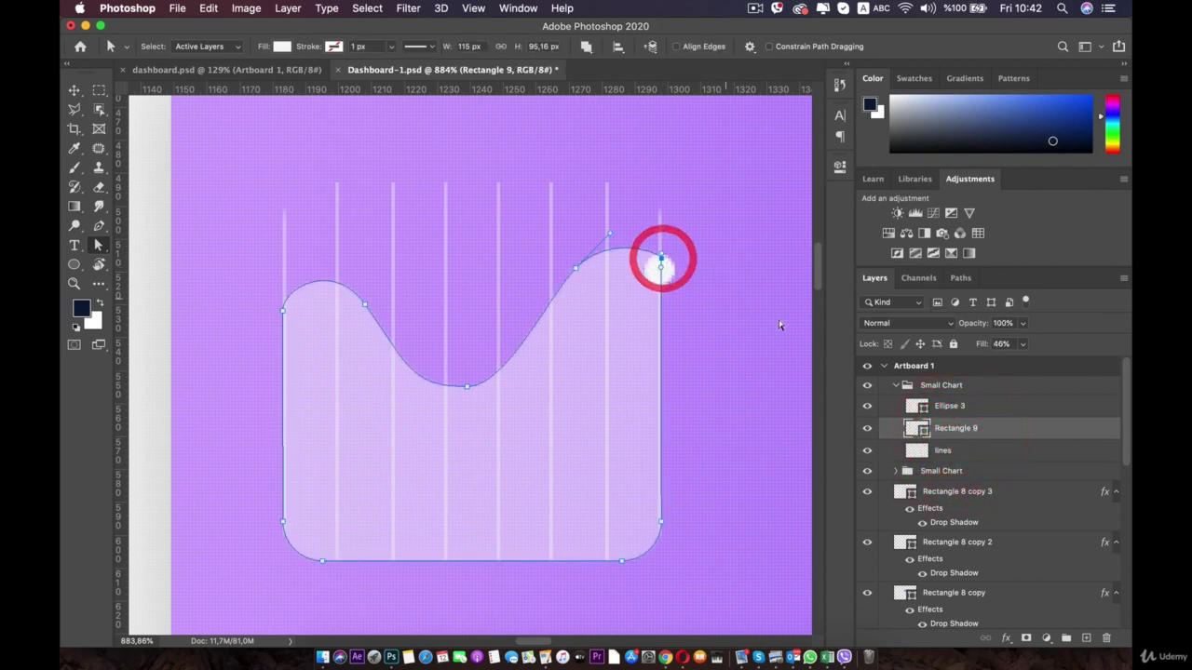
left_click(957, 448)
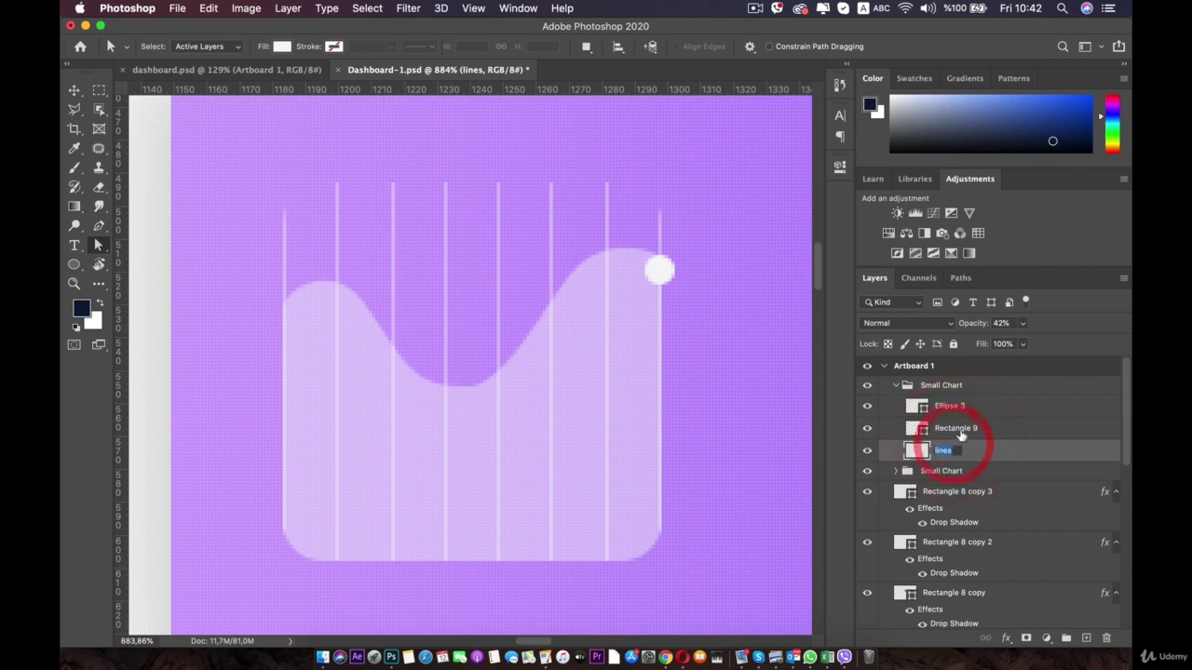
- Duplicate the Rectangle 9 area and give the copy no fill and a white stroke
left_click(960, 428)
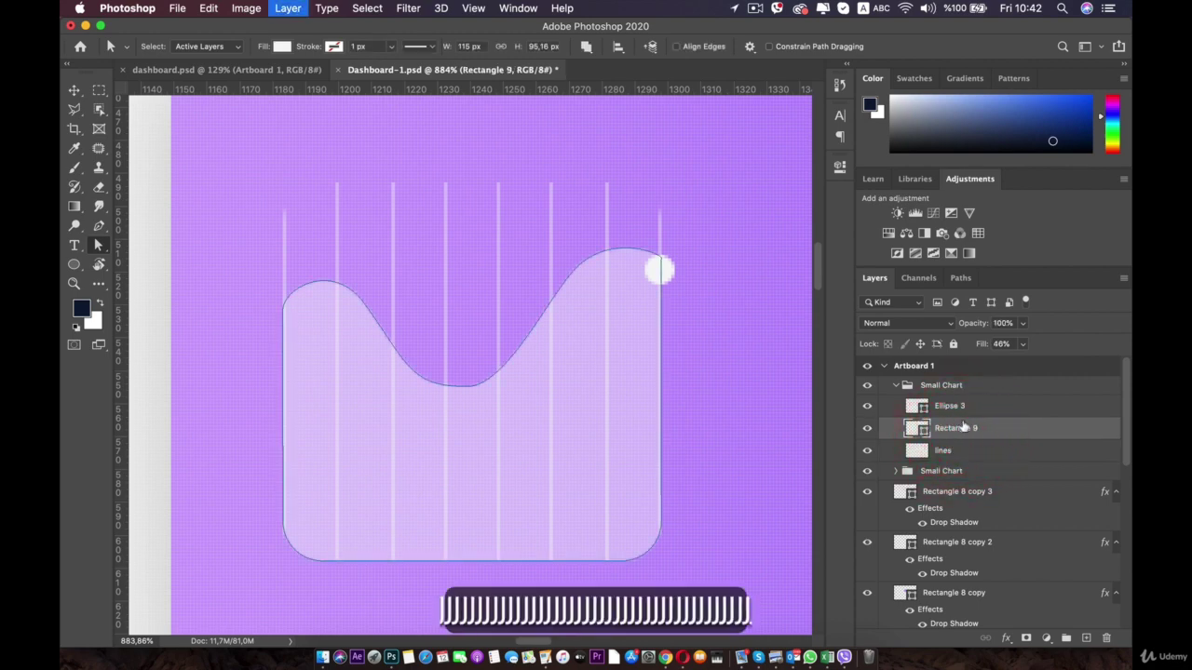
key("super+j")
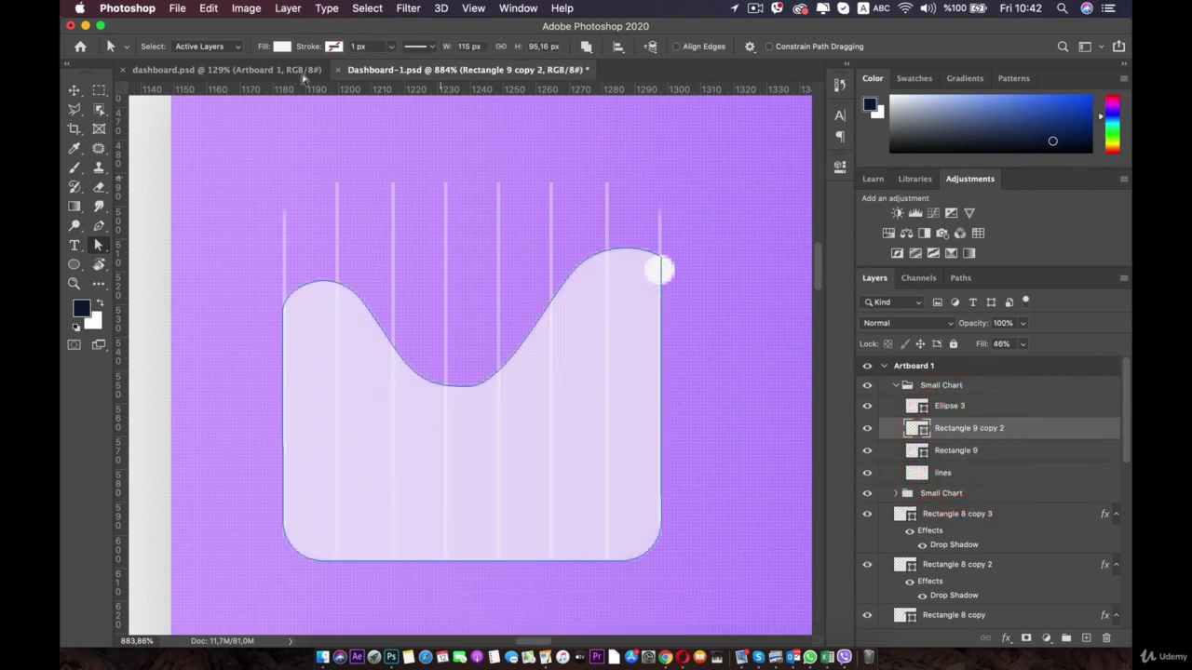
left_click(287, 47)
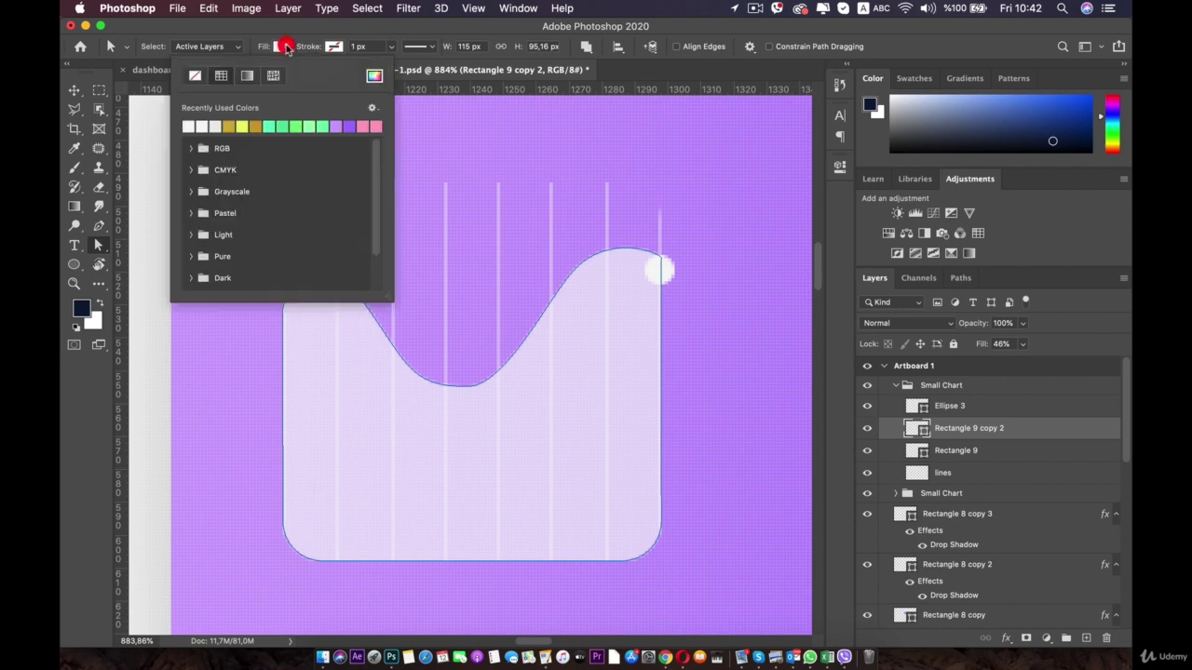
left_click(197, 76)
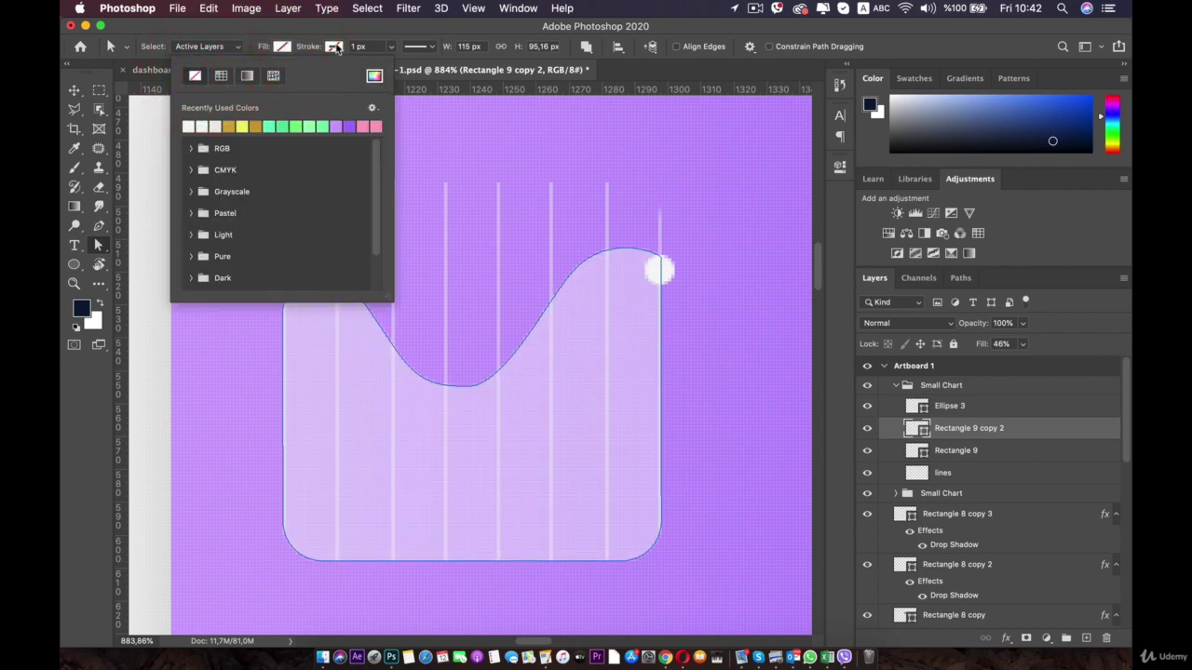
left_click(333, 47)
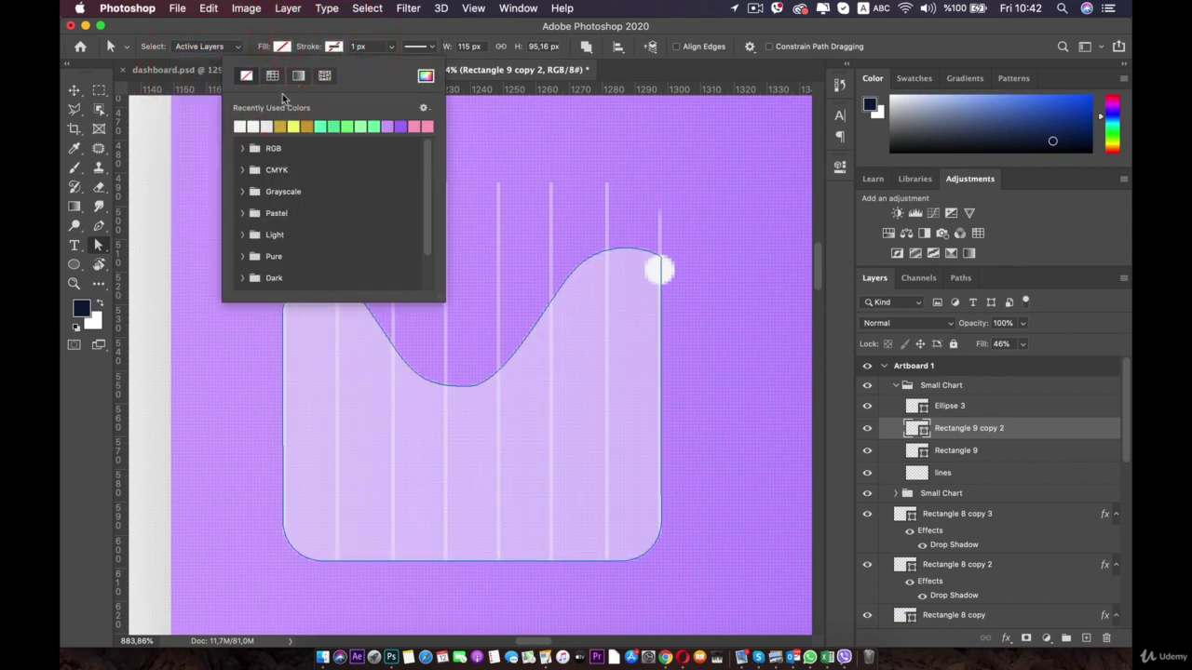
left_click(245, 124)
left_click(199, 119)
key("v")
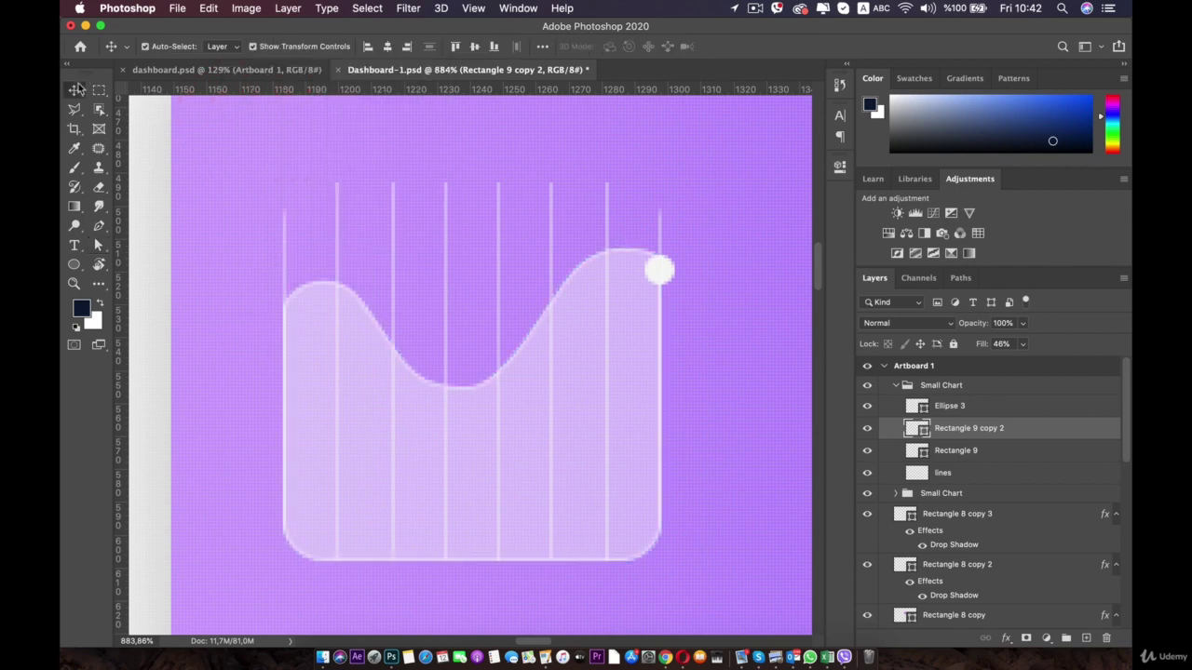
- Try to apply the pink chart curve's 2,5 px stroke width to Rectangle 9 copy 2 on the purple card
scroll(630, 229, "left", 15)
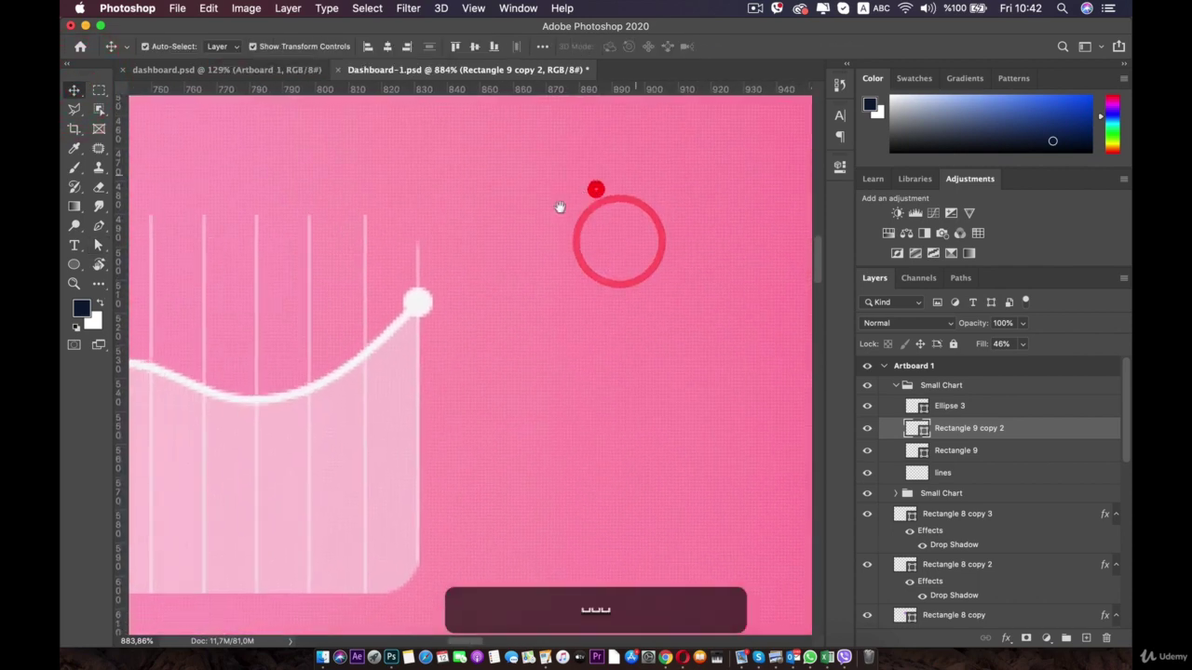
left_click(405, 362)
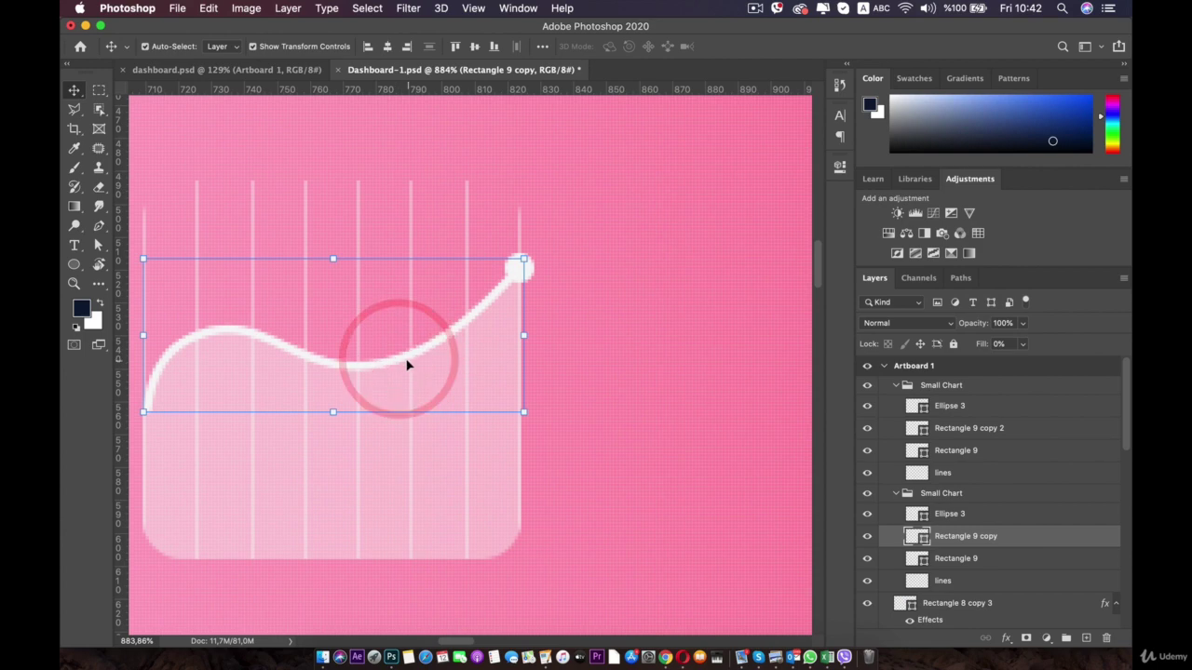
left_click(99, 245)
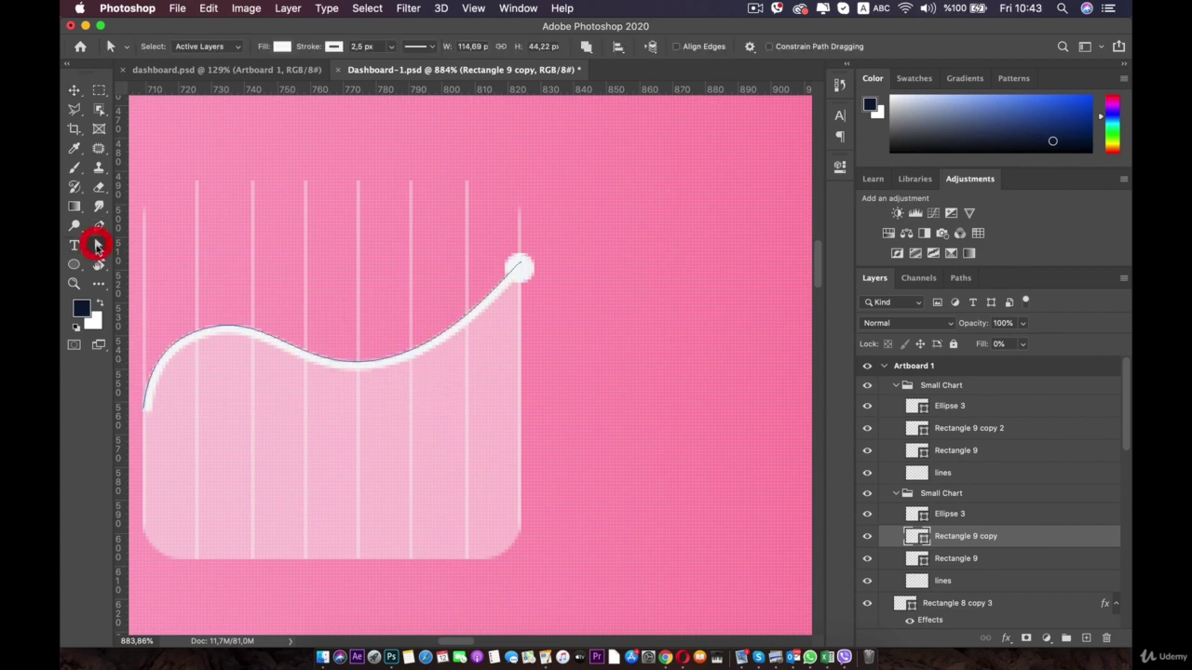
key("super+c")
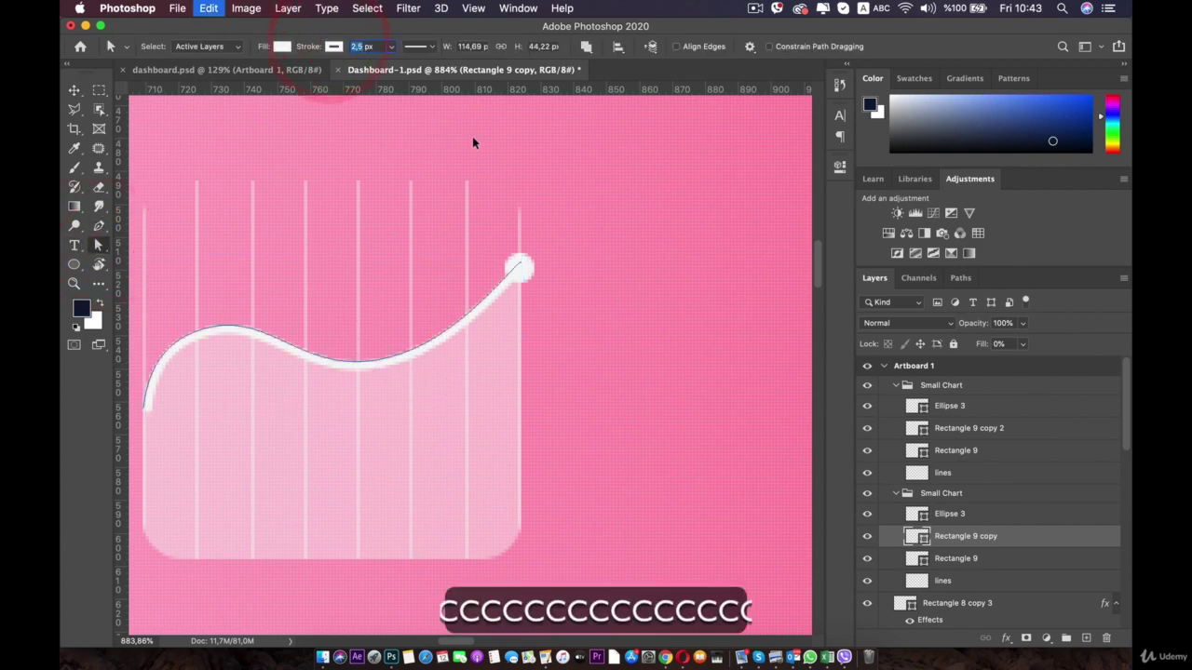
scroll(576, 256, "right", 15)
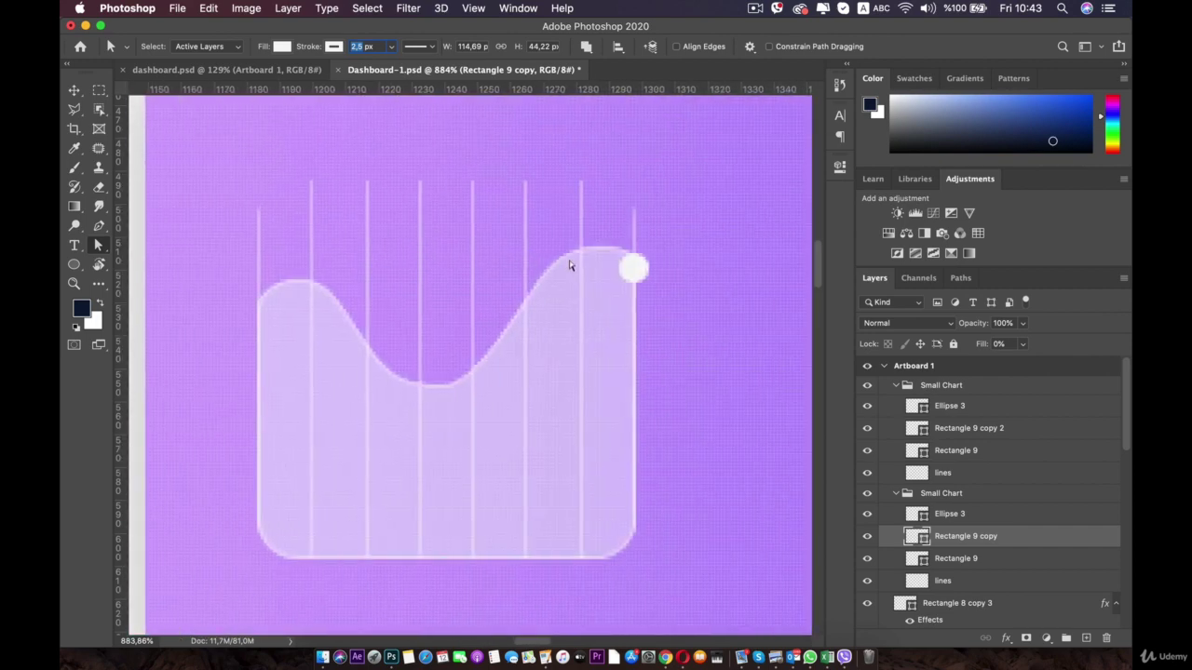
left_click(959, 429)
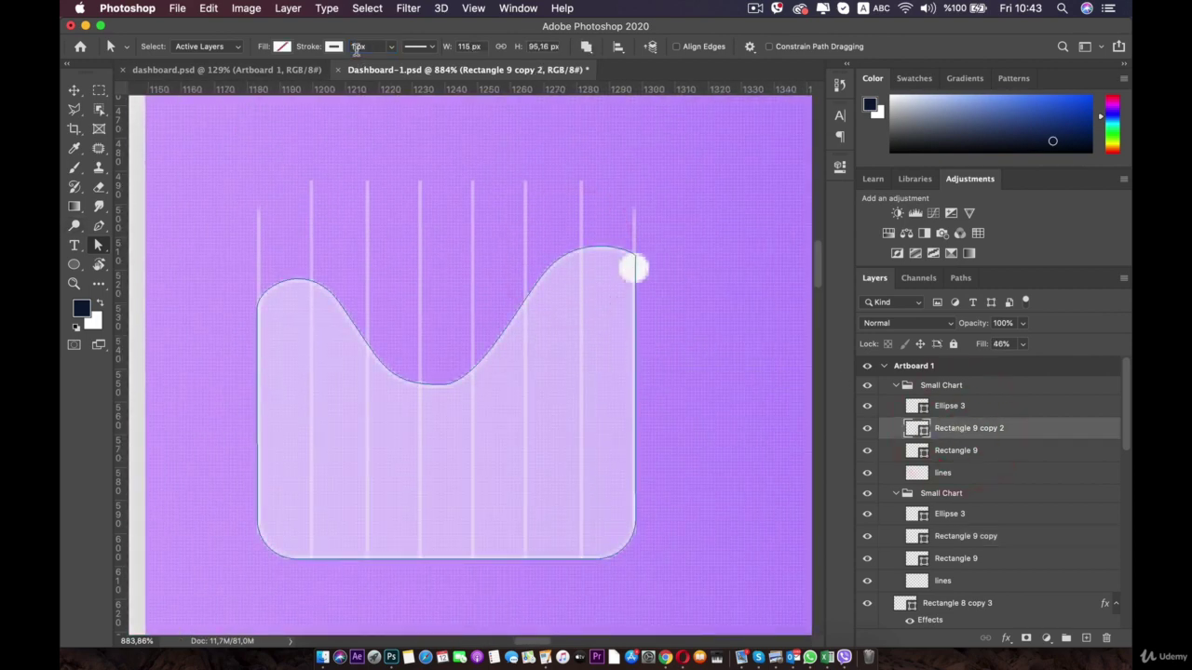
key("super+v")
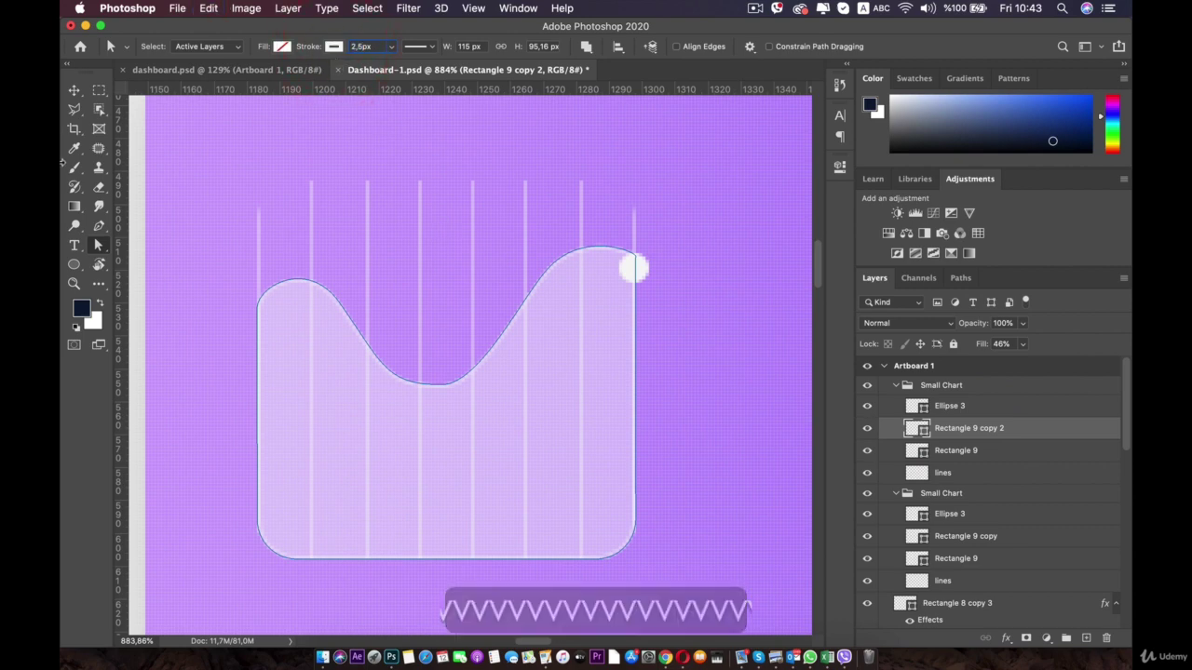
- Inspect the purple chart's thin outline up close, toggling Rectangle 9 copy 2 off and on for comparison
left_click(75, 93)
left_click(379, 363)
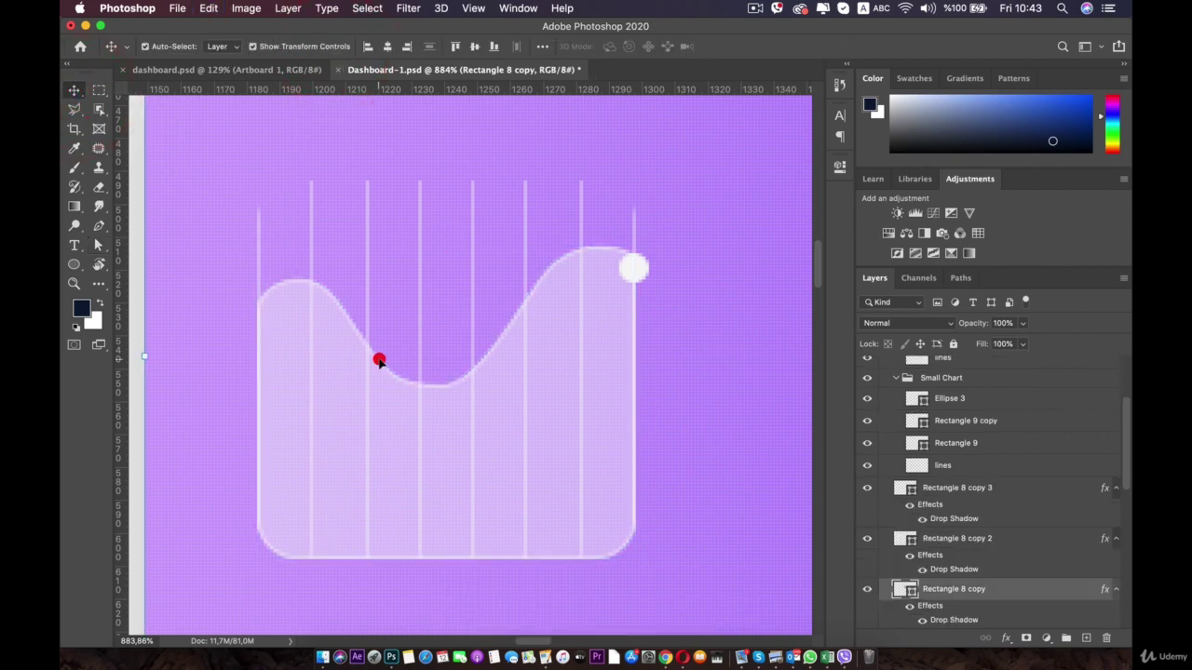
key("super+plus")
scroll(973, 428, "up", 1)
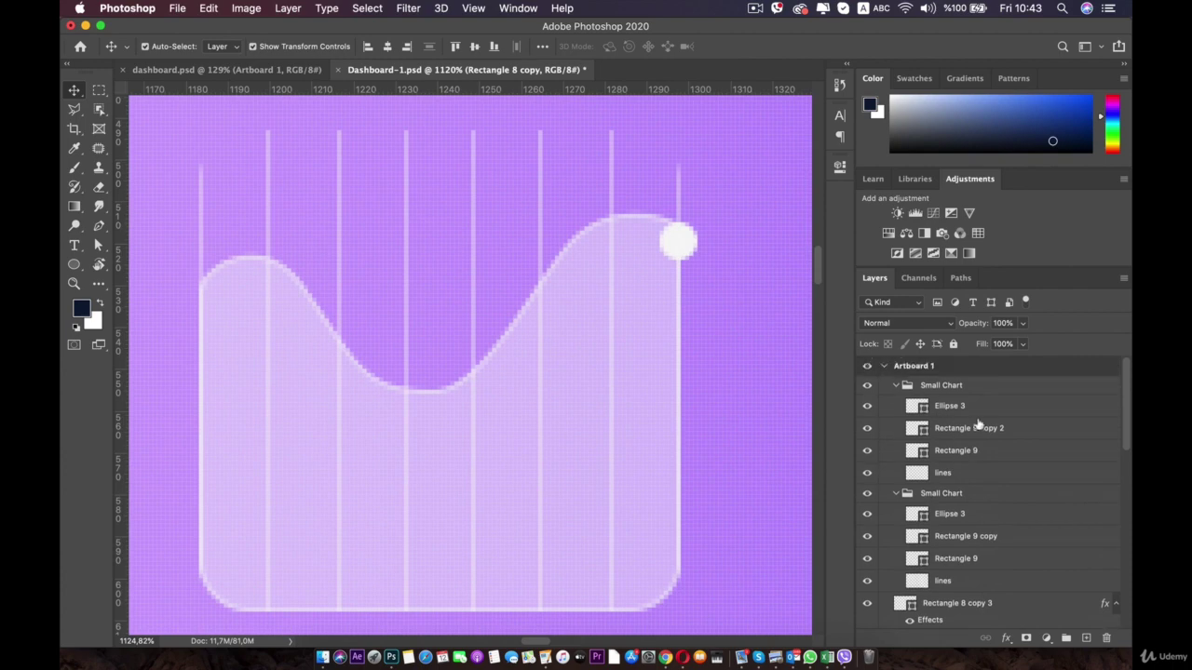
left_click(973, 430)
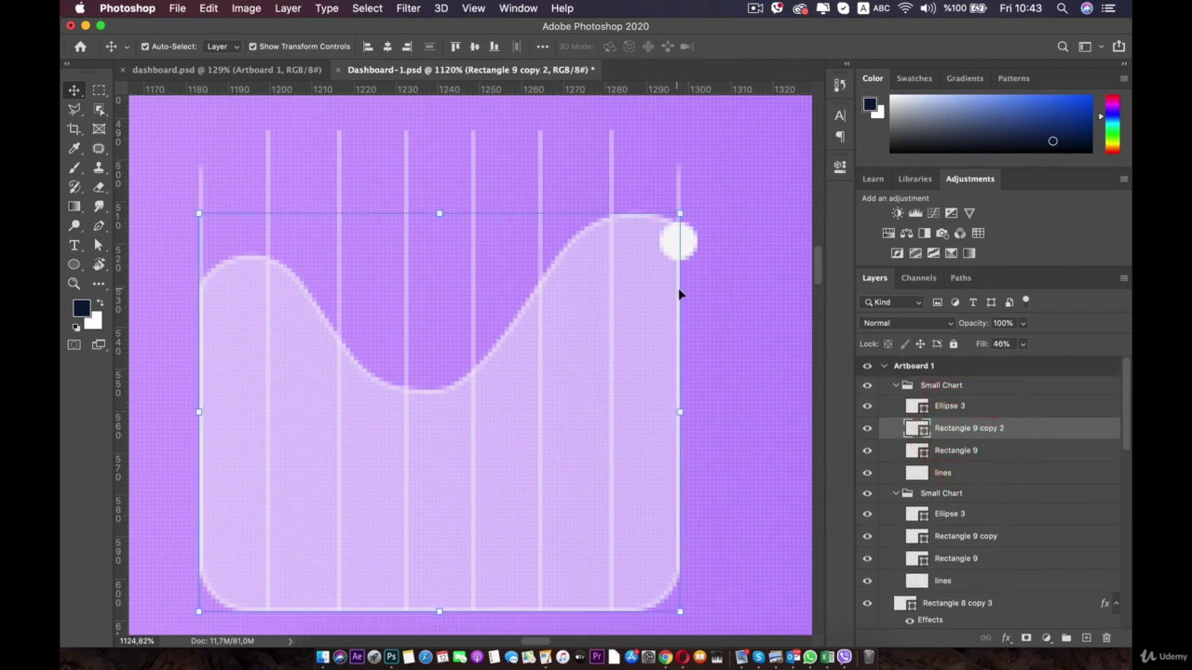
left_click(866, 430)
left_click(866, 430)
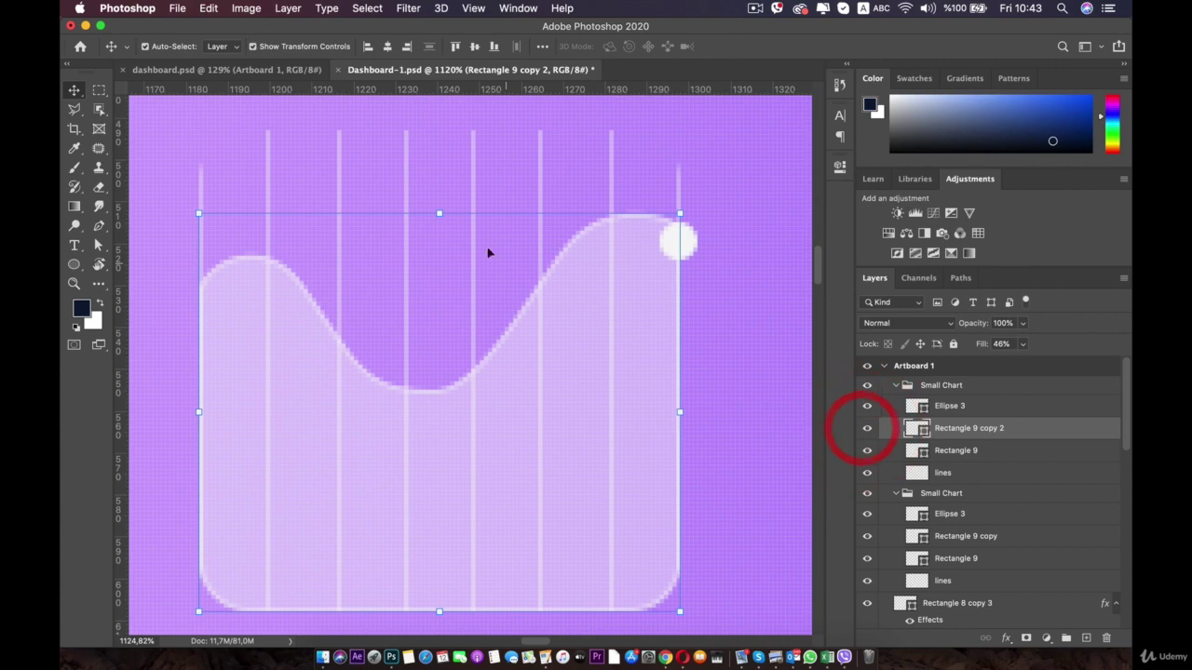
- Set Rectangle 9 copy 2's stroke width to 2,51 px and change its stroke cap style
left_click(95, 245)
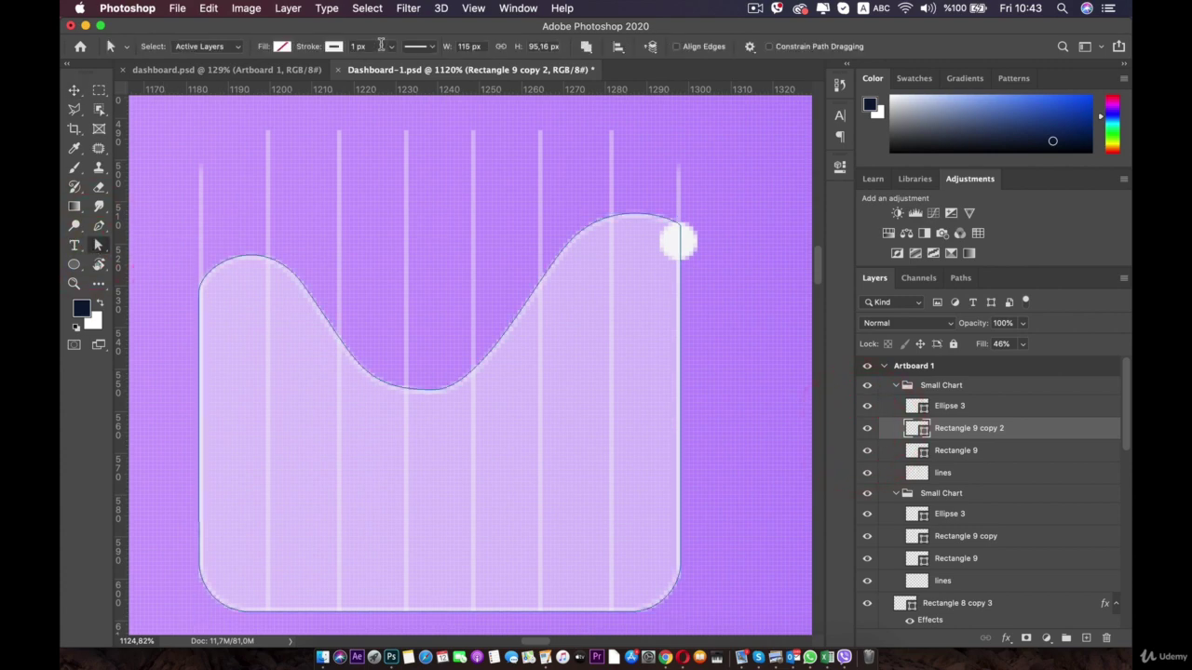
left_click_drag(390, 45, 394, 66)
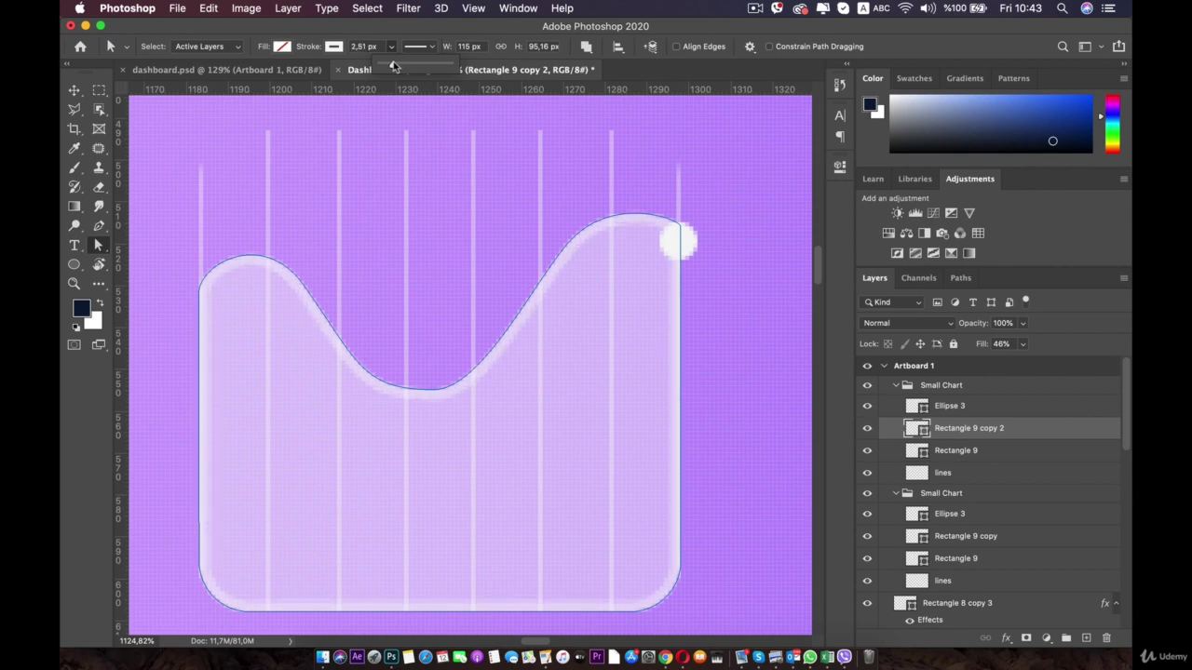
left_click(254, 148)
left_click(197, 495)
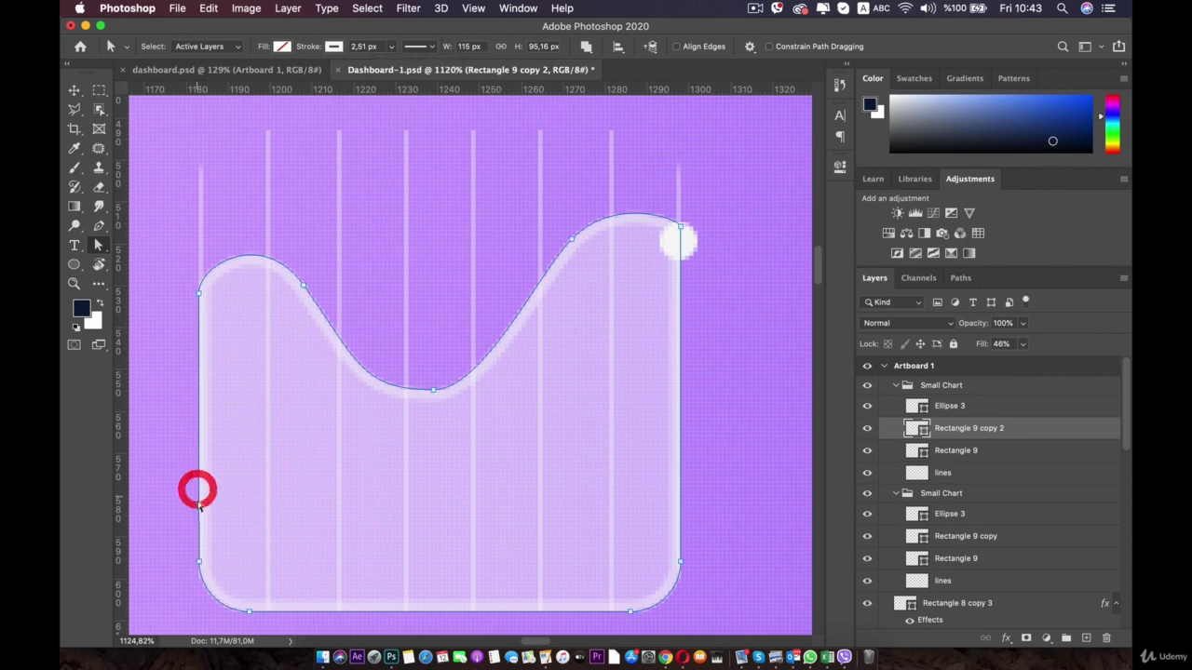
left_click(419, 47)
left_click(411, 206)
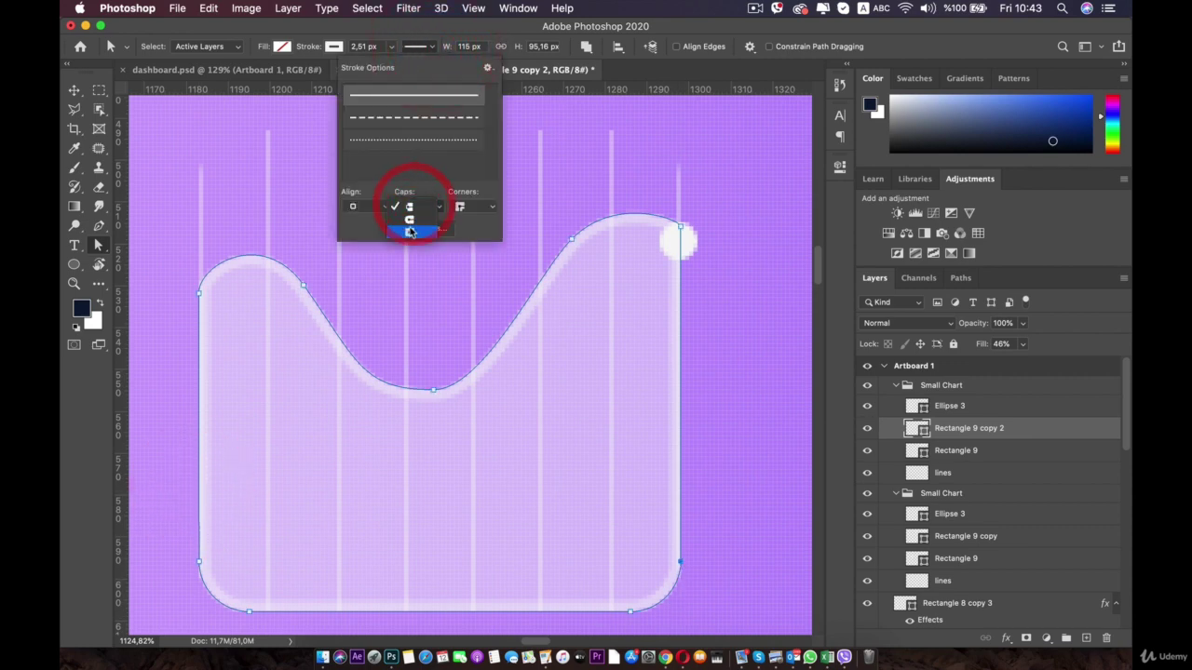
left_click(410, 230)
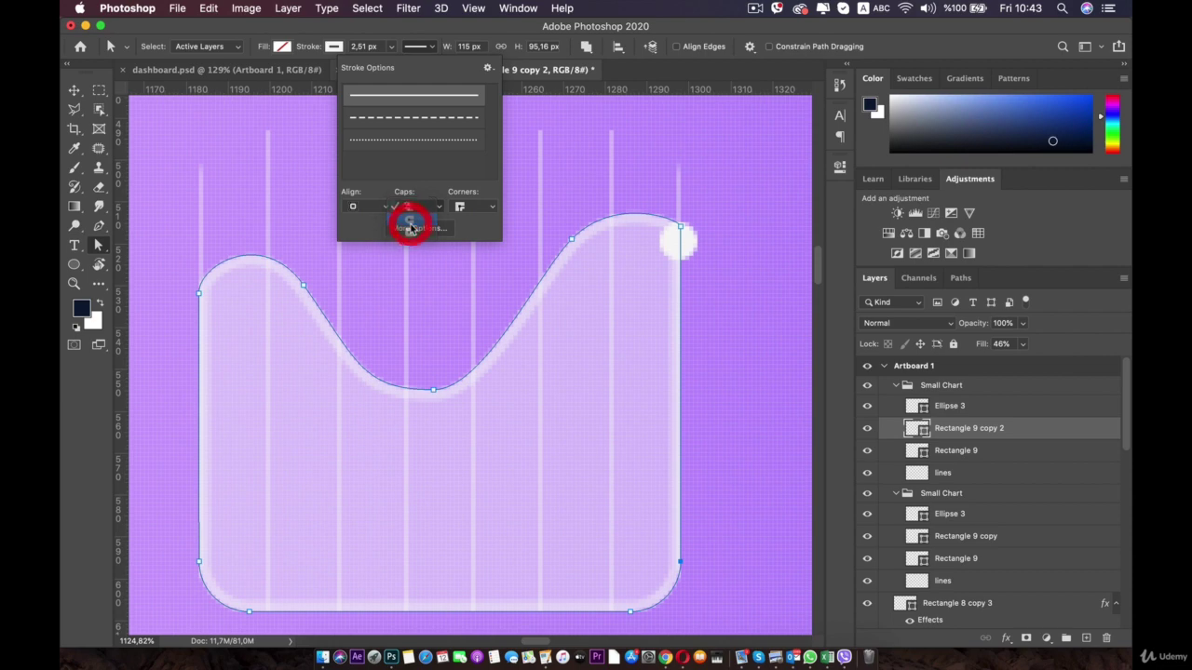
- Delete the anchors at both ends of the bottom edge of Rectangle 9 copy 2's path
left_click(631, 608)
key("BackSpace")
key("BackSpace")
key("BackSpace")
key("BackSpace")
key("BackSpace")
key("BackSpace")
key("BackSpace")
key("BackSpace")
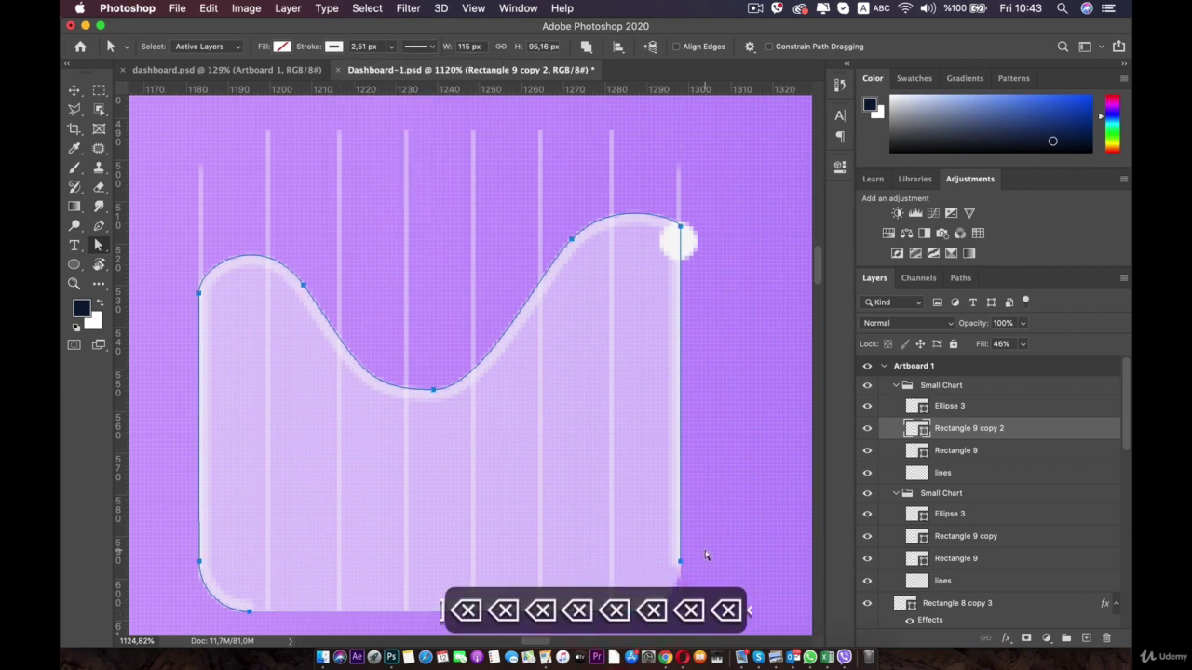
left_click(681, 561)
key("BackSpace")
left_click(249, 613)
key("BackSpace")
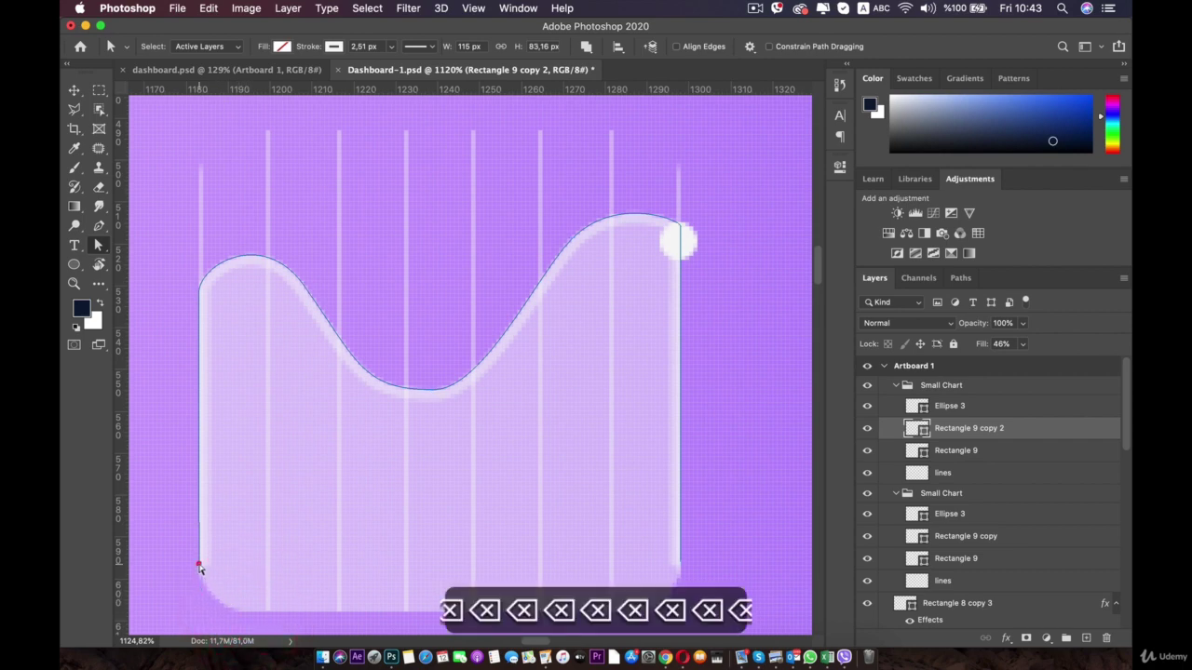
left_click(200, 564)
key("BackSpace")
key("BackSpace")
key("super+z")
key("super+z")
key("super+z")
key("super+z")
key("super+z")
key("super+z")
key("super+z")
key("super+z")
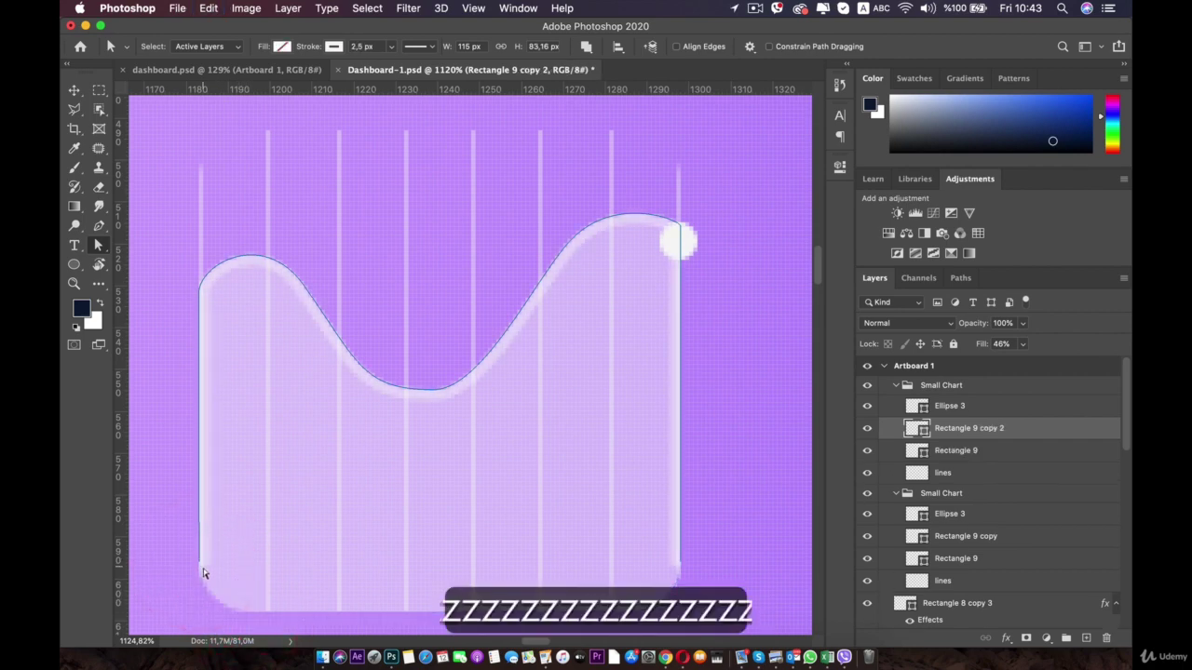
- Delete the lower left side anchor of Rectangle 9 copy 2's path, removing the stroke along the left edge
left_click(200, 559)
key("BackSpace")
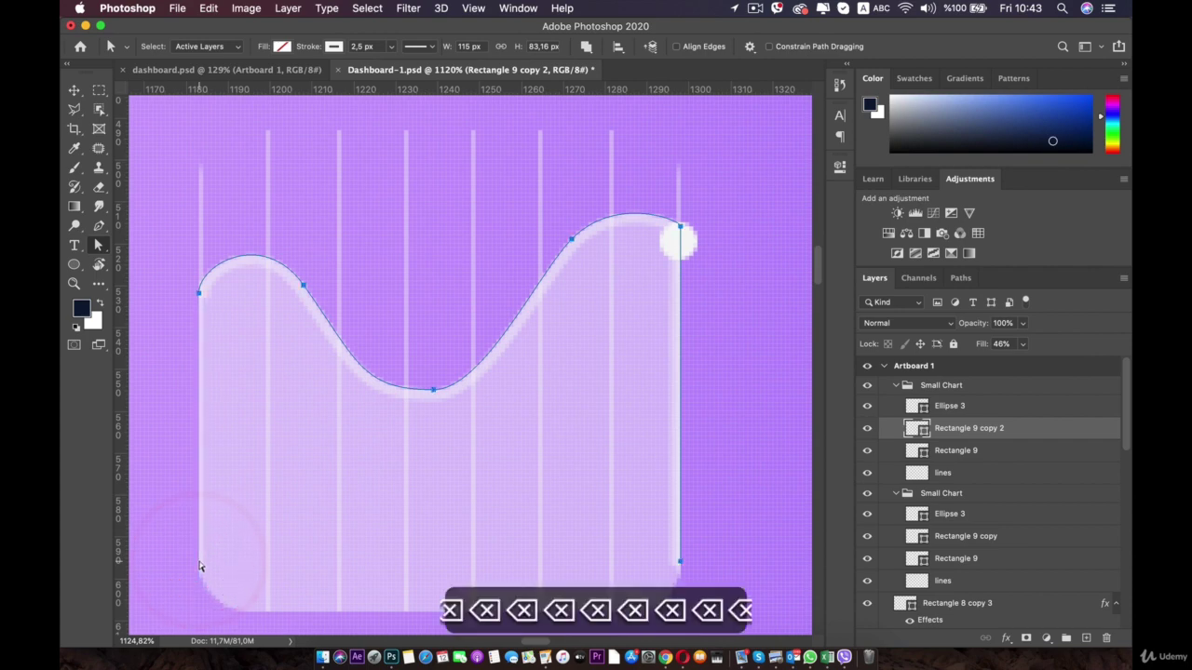
left_click(75, 91)
left_click(682, 239)
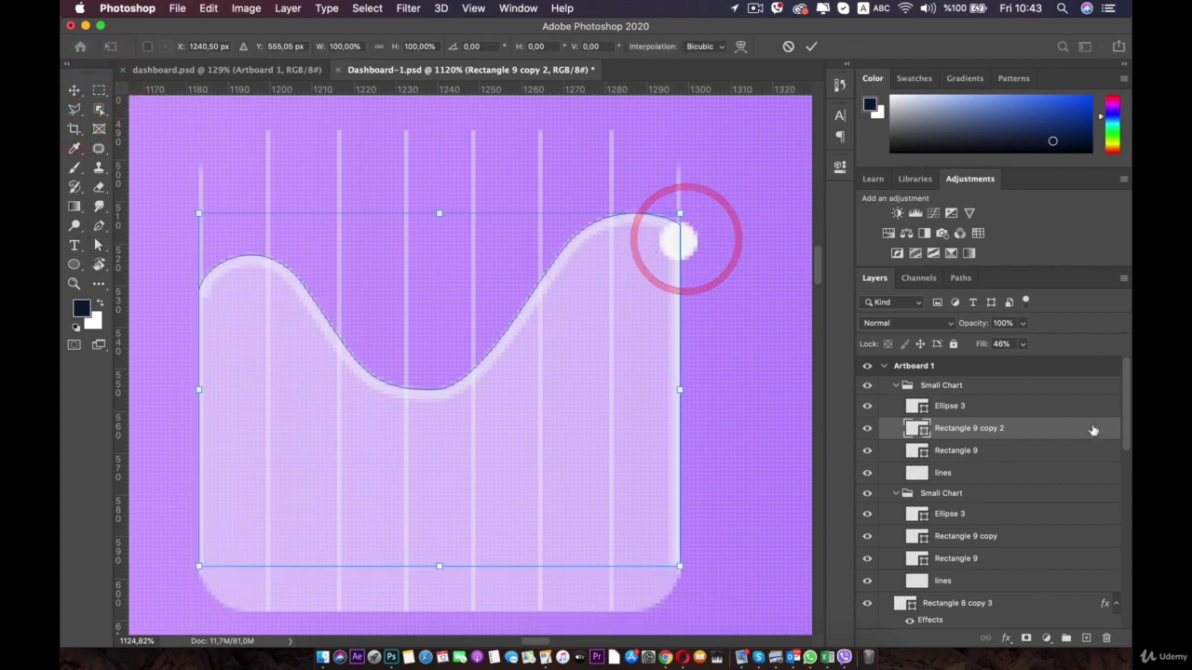
- Move the Ellipse 3 dot on the purple card slightly up onto the stroked curve's right end
left_click(956, 451)
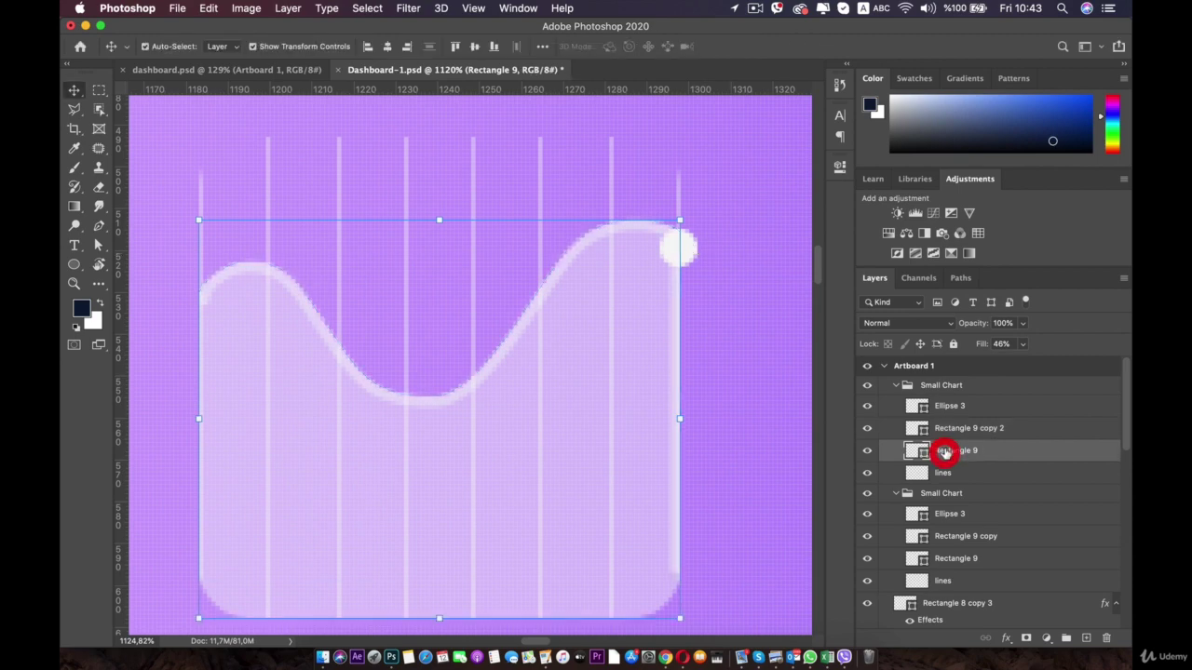
left_click(948, 406)
left_click_drag(685, 247, 680, 235)
left_click(739, 285)
scroll(738, 283, "down", 5)
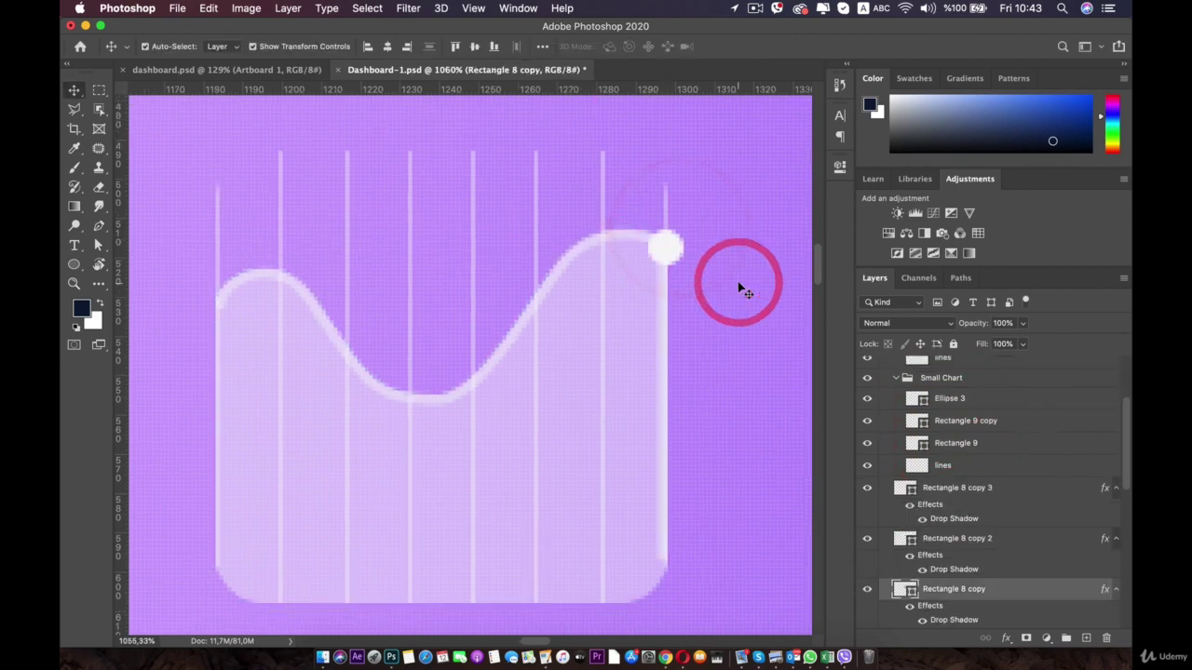
scroll(738, 279, "up", 5)
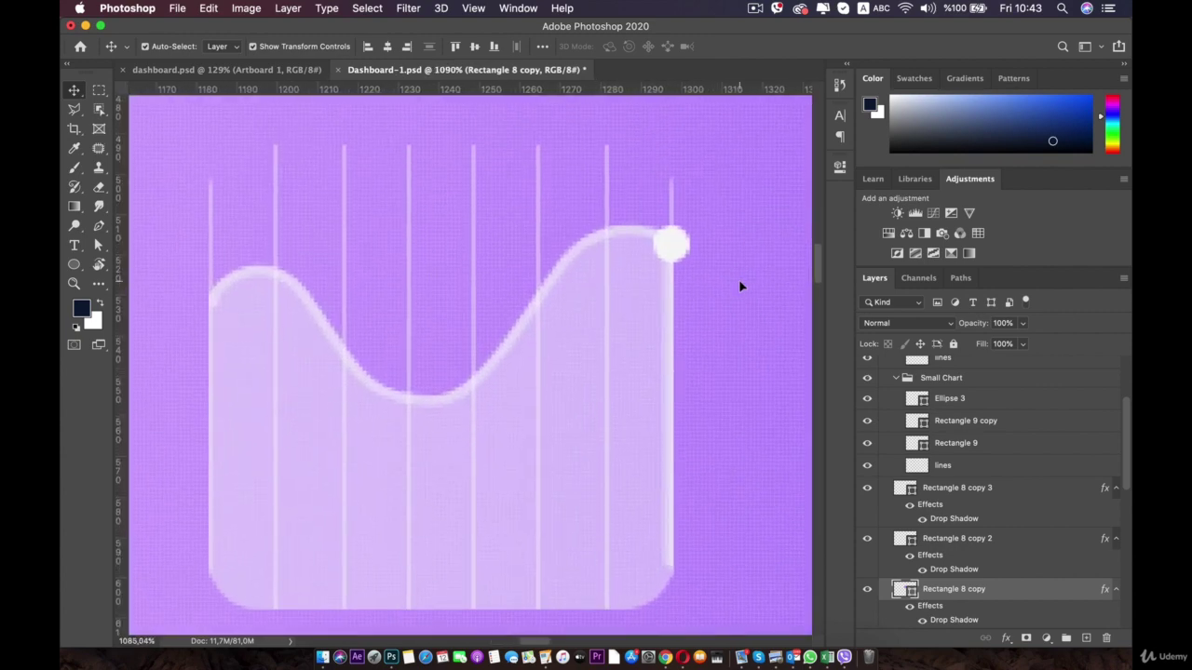
- Delete the lower right anchor of Rectangle 9 copy 2's path so only the wavy top line stays stroked
left_click(971, 423)
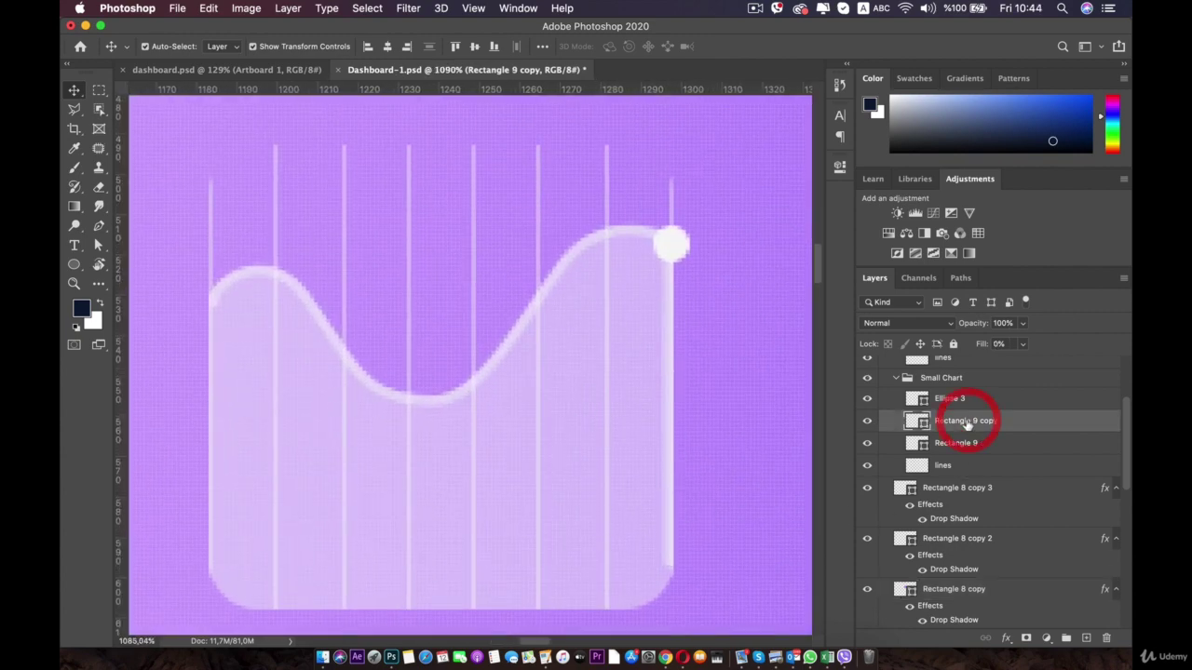
scroll(954, 402, "up", 2)
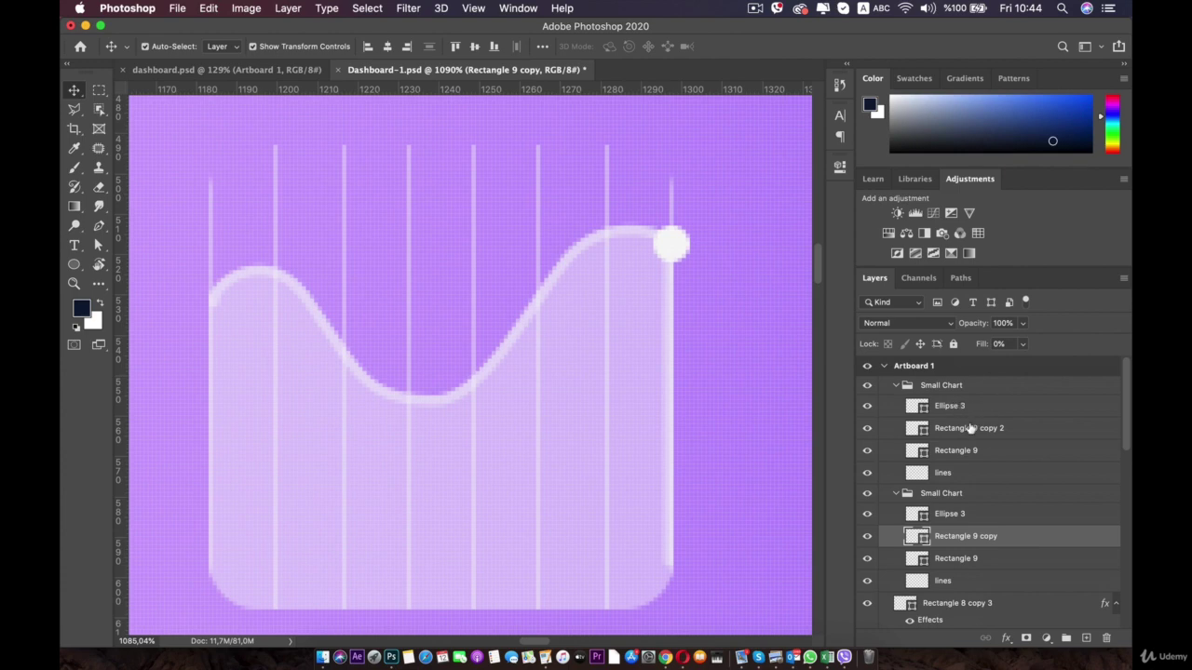
left_click(971, 427)
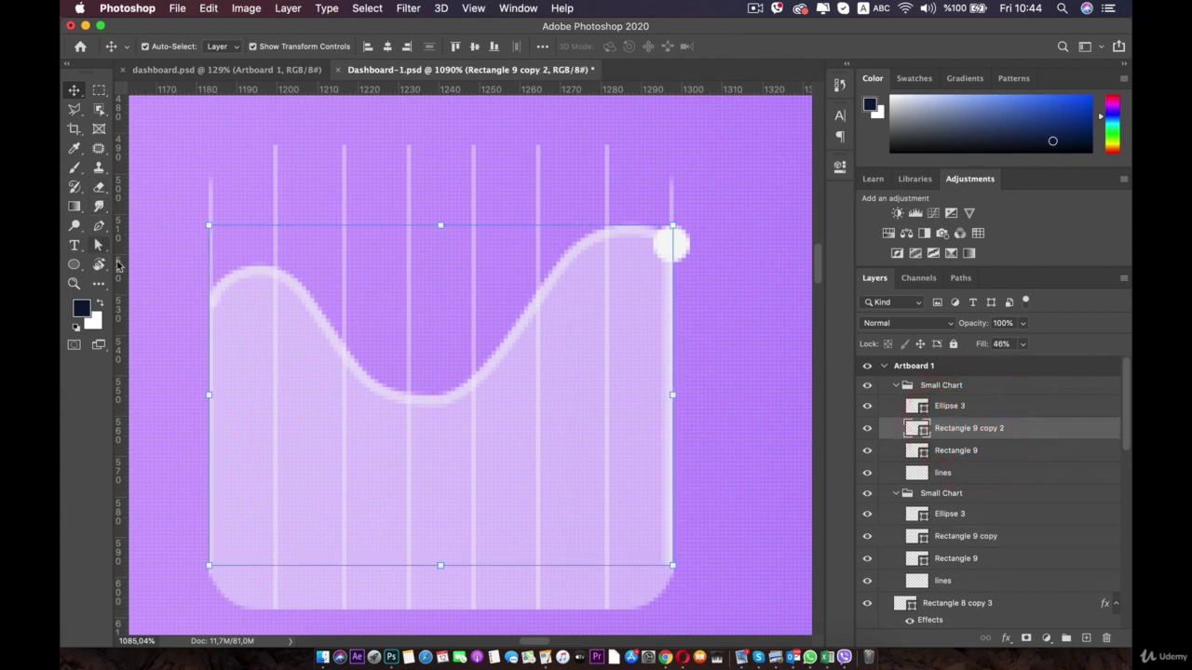
left_click(98, 245)
left_click(671, 500)
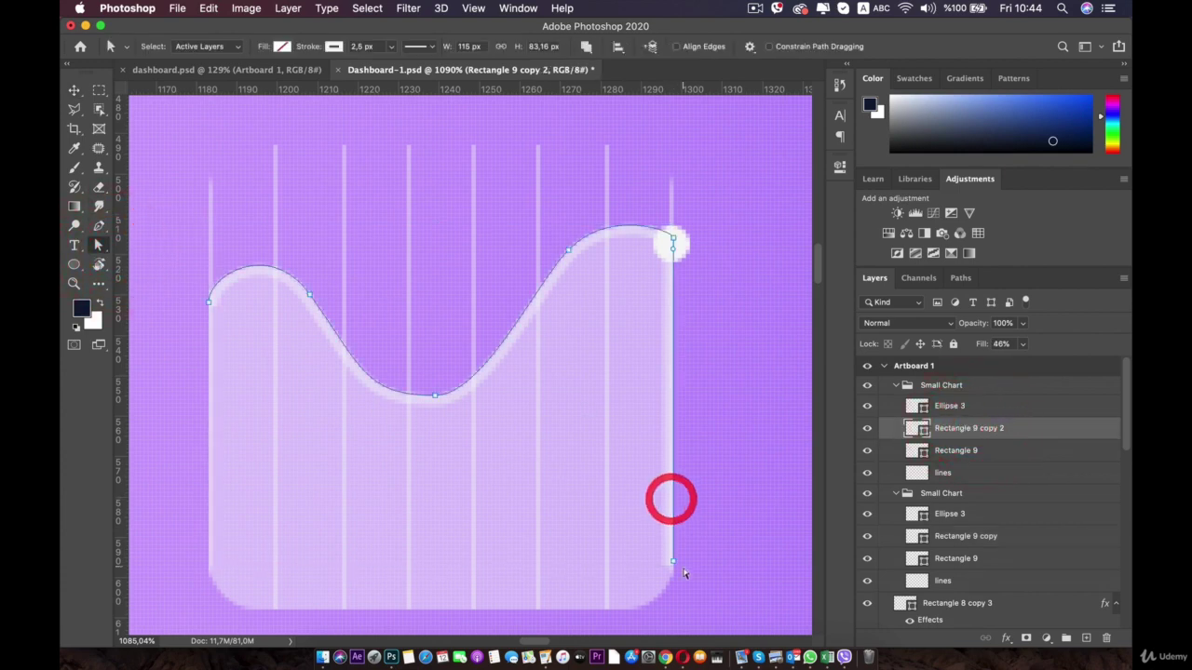
left_click(674, 561)
key("BackSpace")
key("BackSpace")
key("BackSpace")
key("BackSpace")
key("BackSpace")
key("BackSpace")
key("BackSpace")
key("BackSpace")
key("BackSpace")
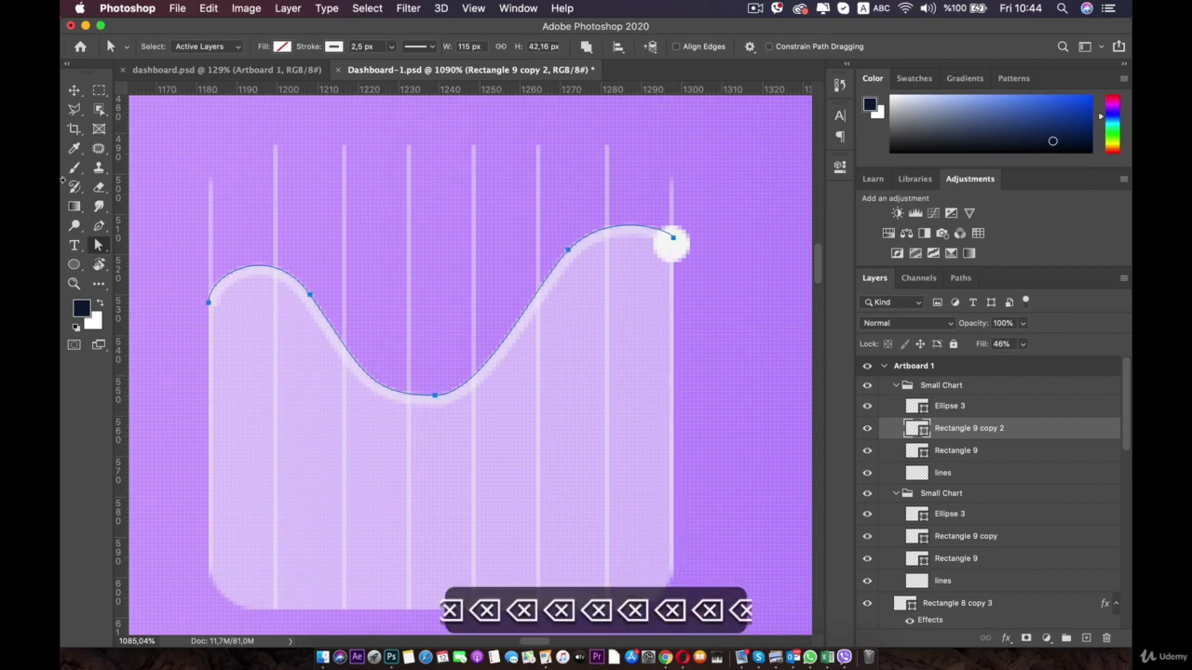
left_click(74, 90)
left_click(165, 177)
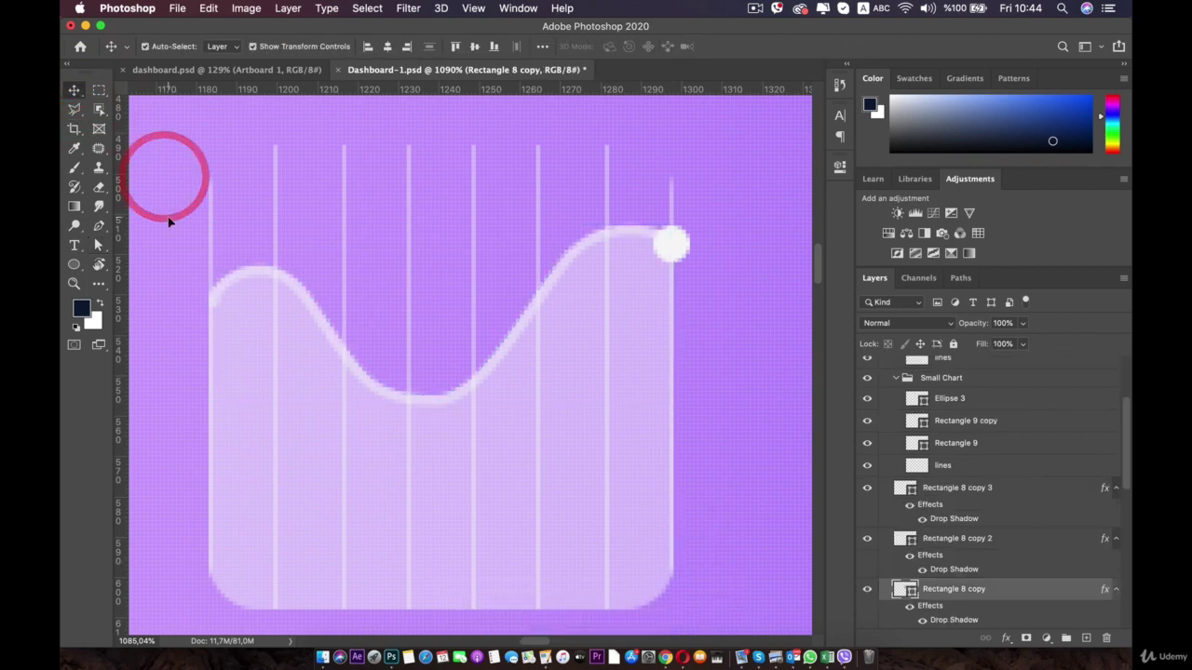
- Collapse the purple card's Small Chart group and duplicate it
scroll(370, 283, "down", 5)
scroll(369, 288, "down", 6)
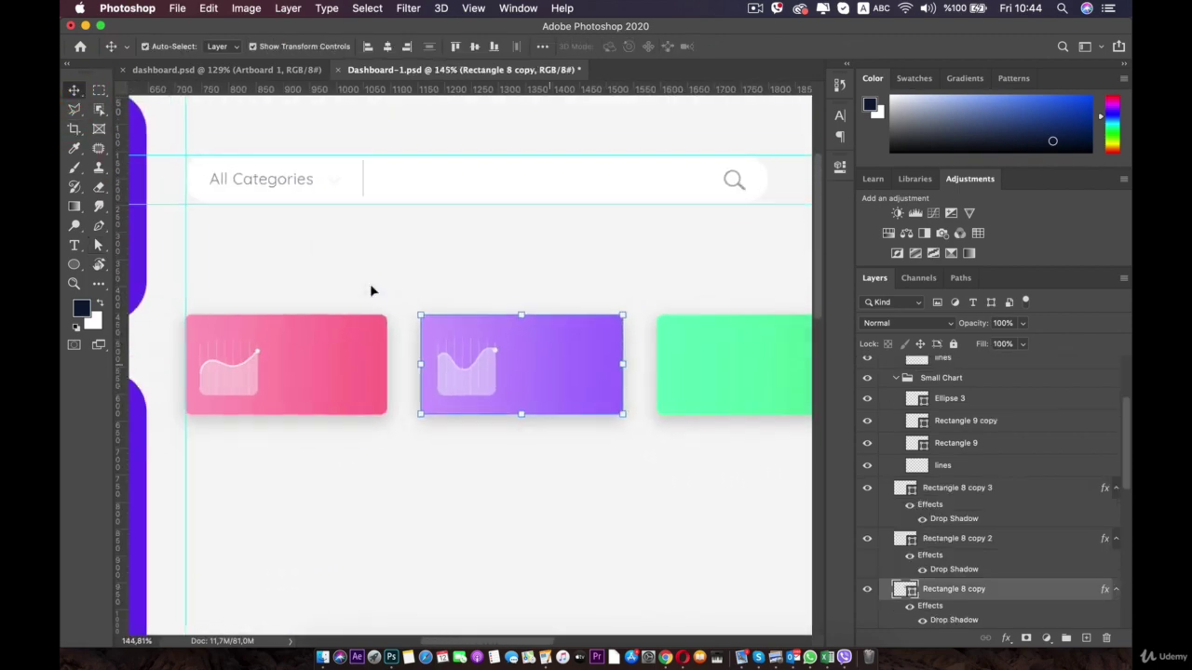
key("space")
left_click_drag(513, 301, 406, 295)
scroll(569, 341, "up", 2)
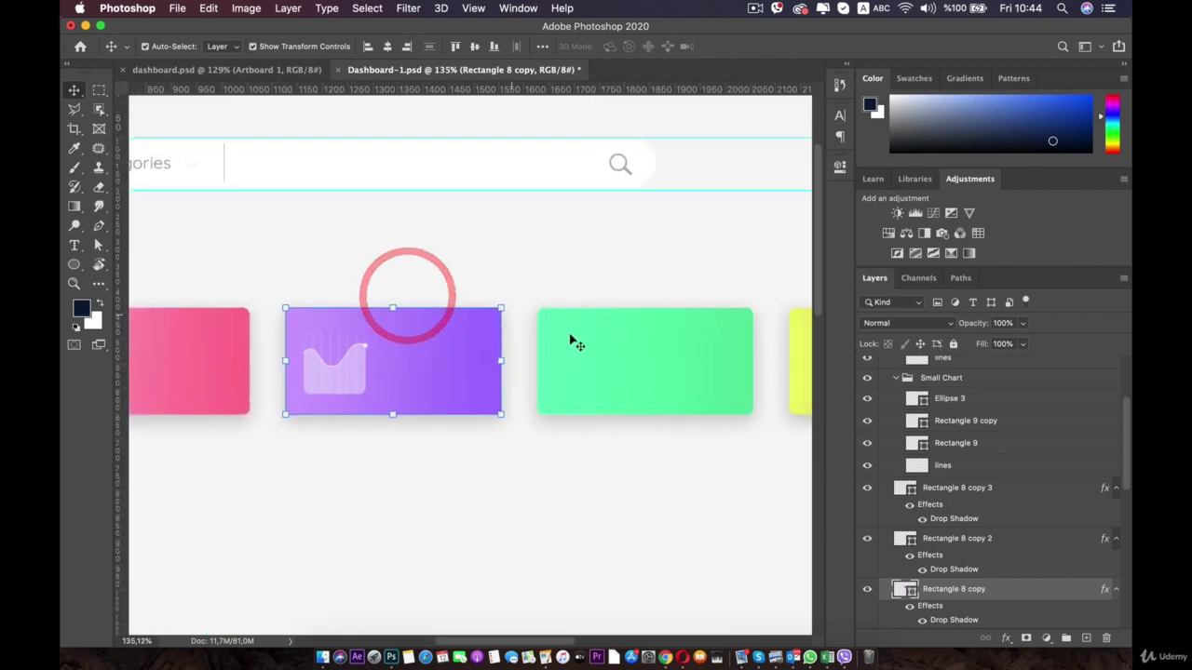
scroll(511, 374, "right", 2)
scroll(511, 373, "up", 3)
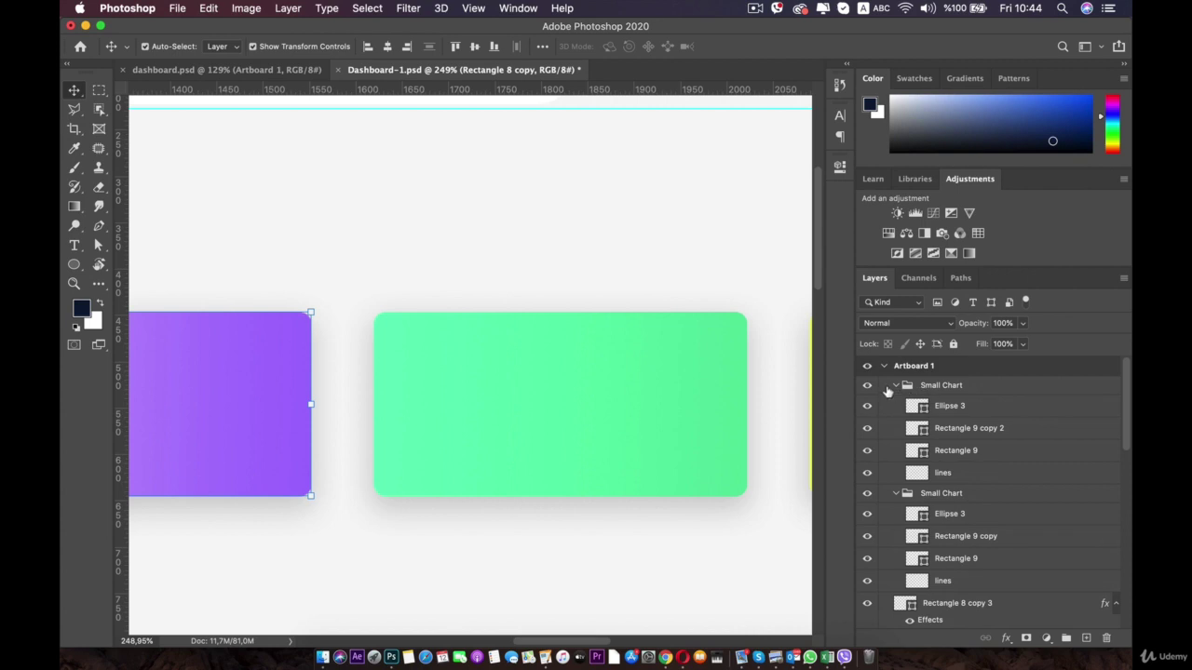
left_click(895, 385)
left_click(945, 386)
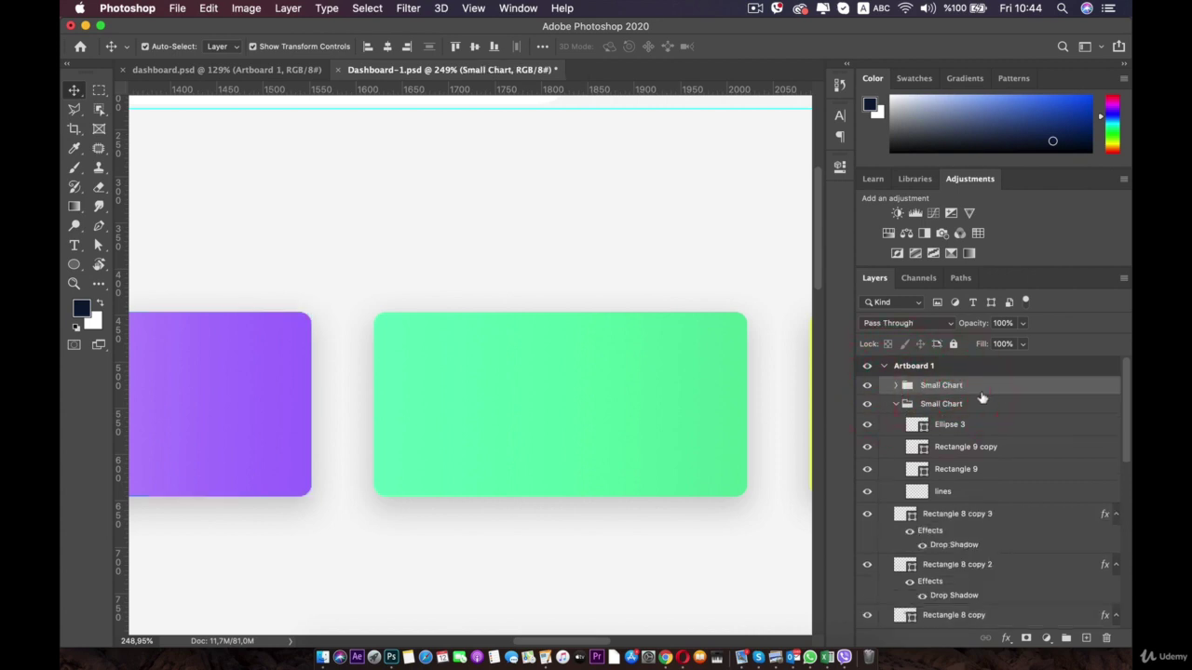
key("super+j")
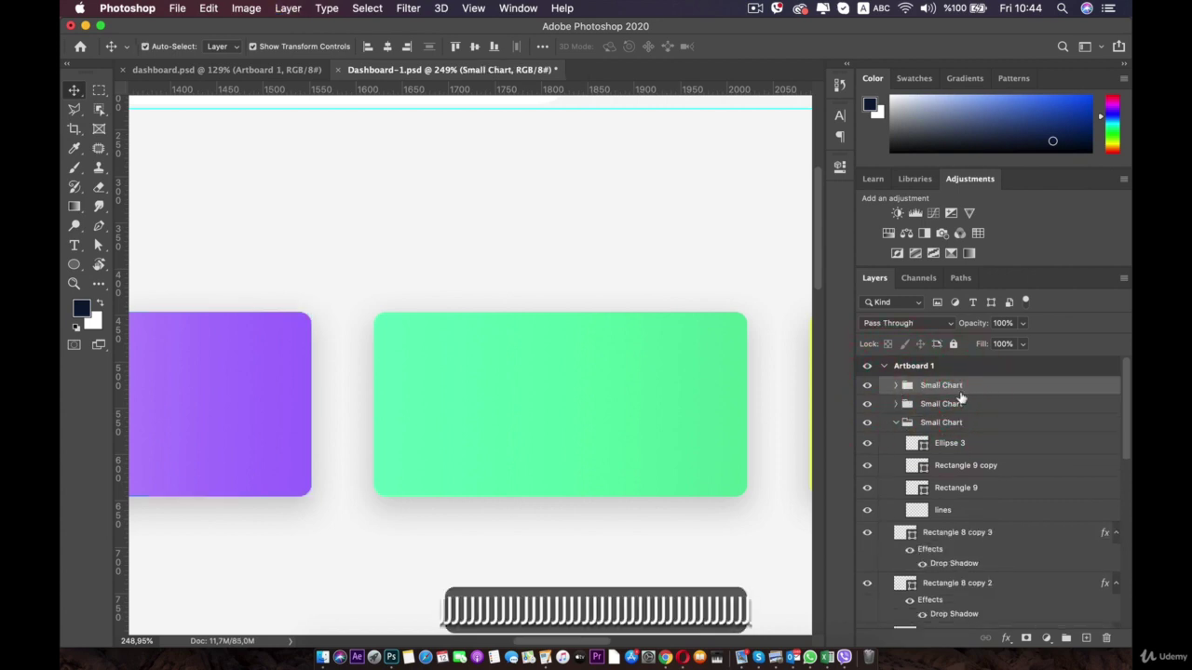
- Move the duplicated Small Chart group horizontally onto the left part of the green card and apply the placement
scroll(519, 404, "left", 3)
scroll(260, 363, "down", 3)
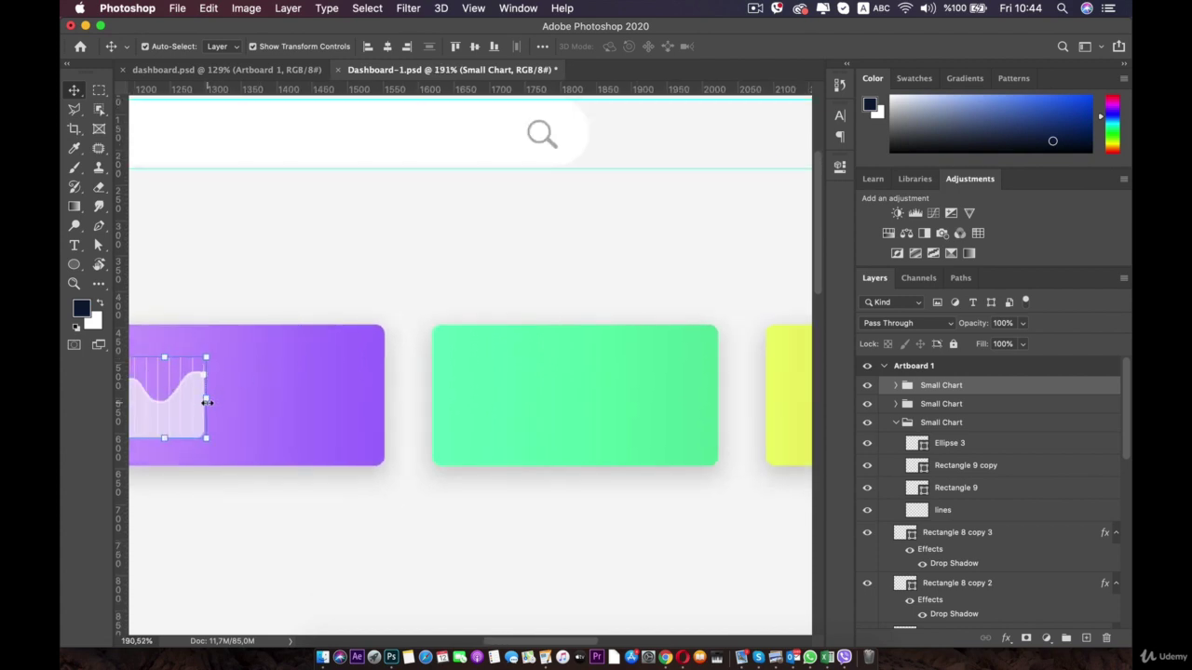
left_click_drag(207, 398, 513, 404)
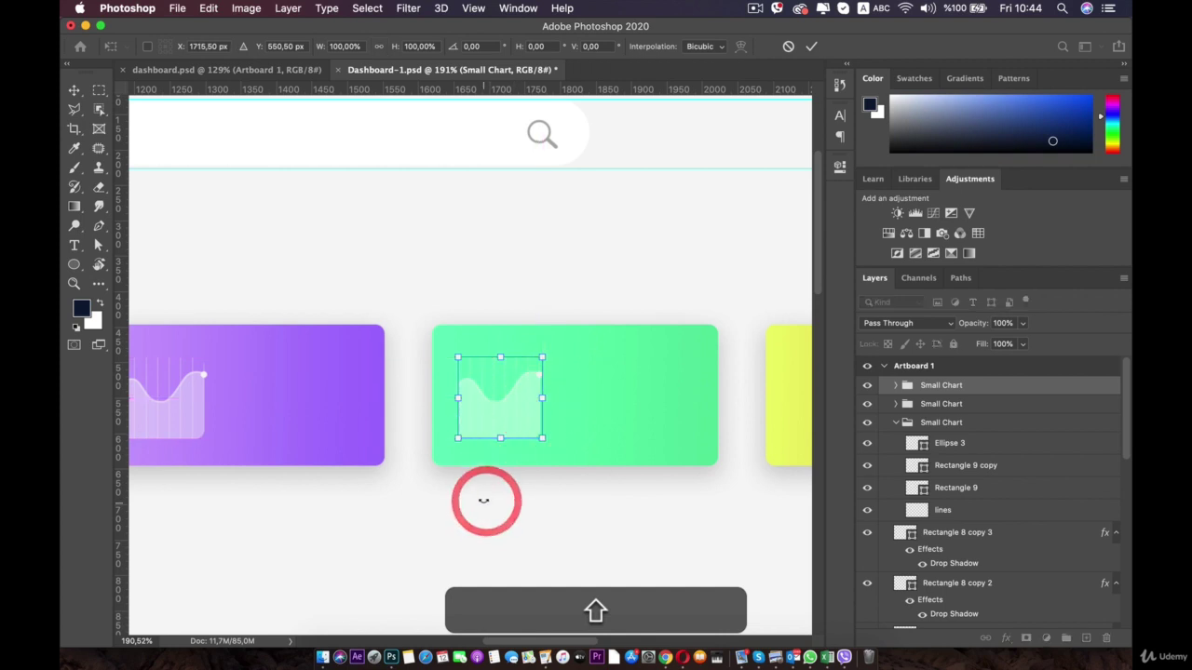
left_click(514, 405)
left_click(489, 512)
key("super+plus")
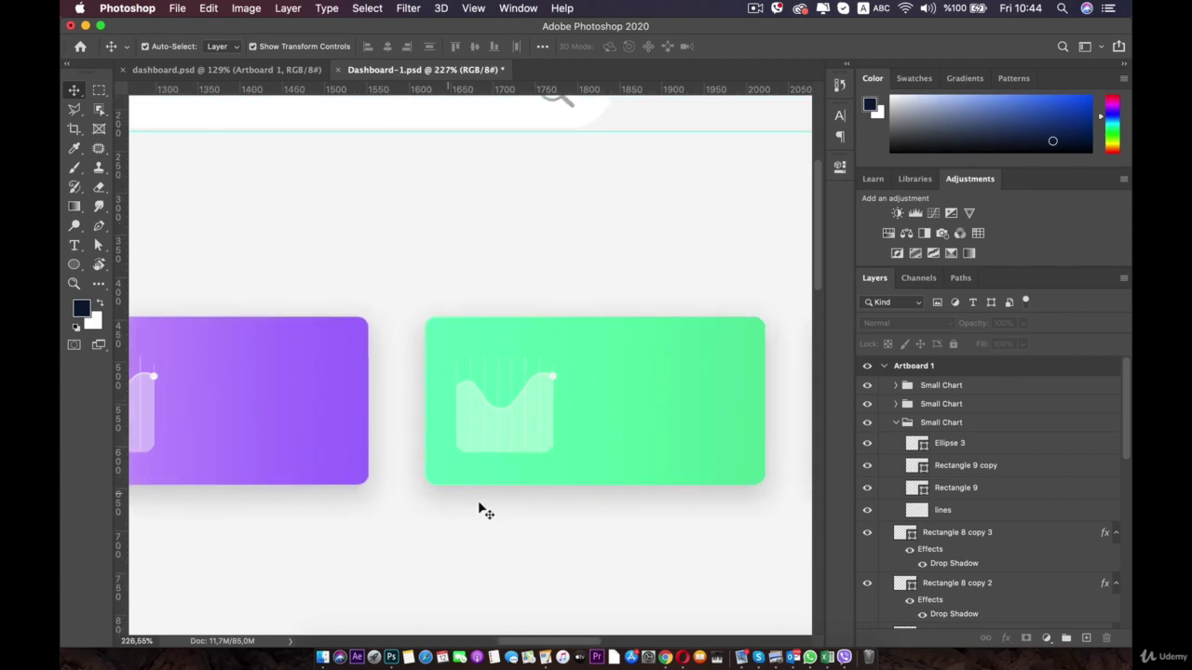
- Check the reference charts on the Analytic Overview cards in dashboard.psd and return to the green card in Dashboard-1.psd
left_click(258, 71)
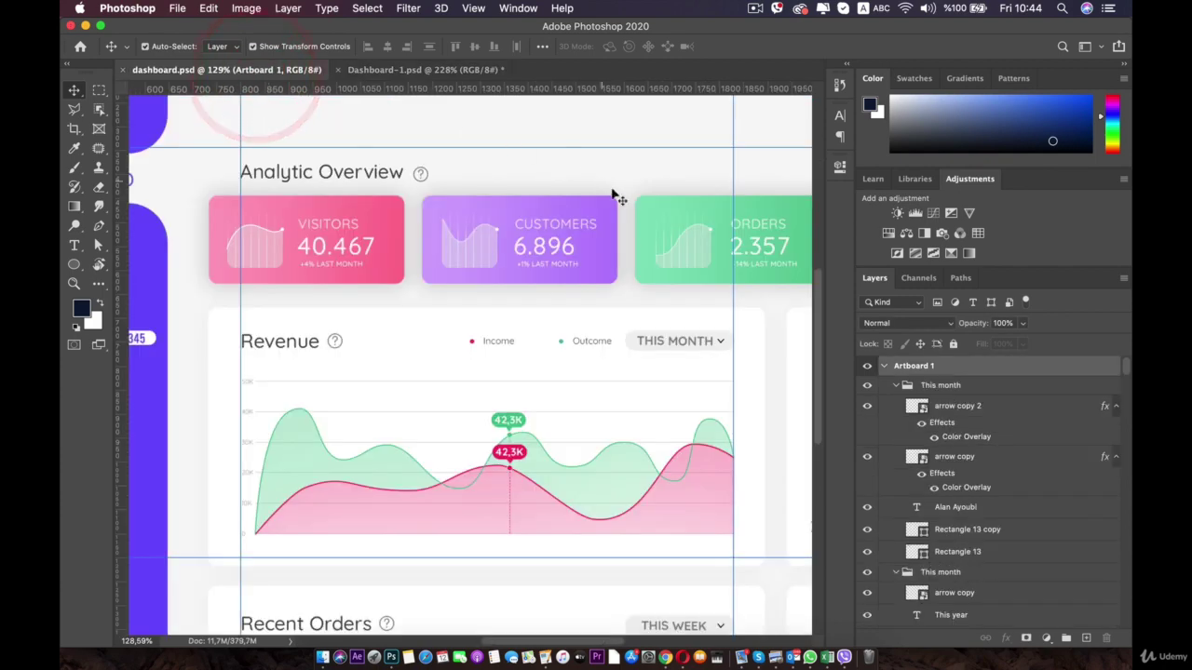
left_click_drag(617, 195, 475, 264)
left_click(421, 70)
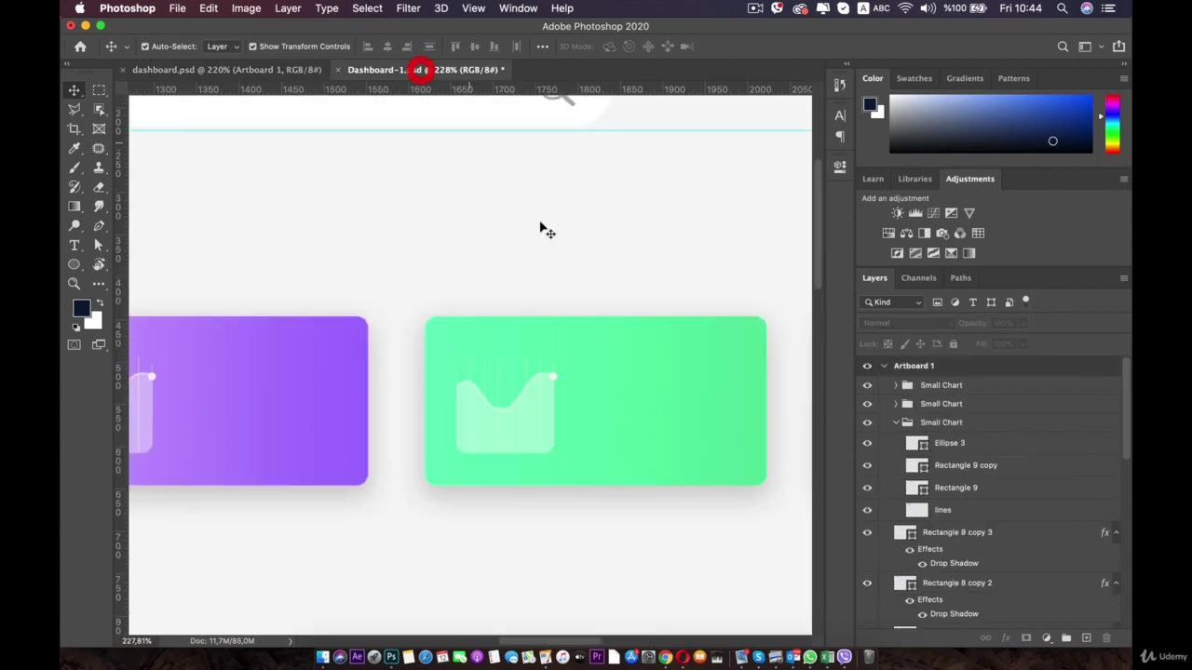
left_click(610, 348)
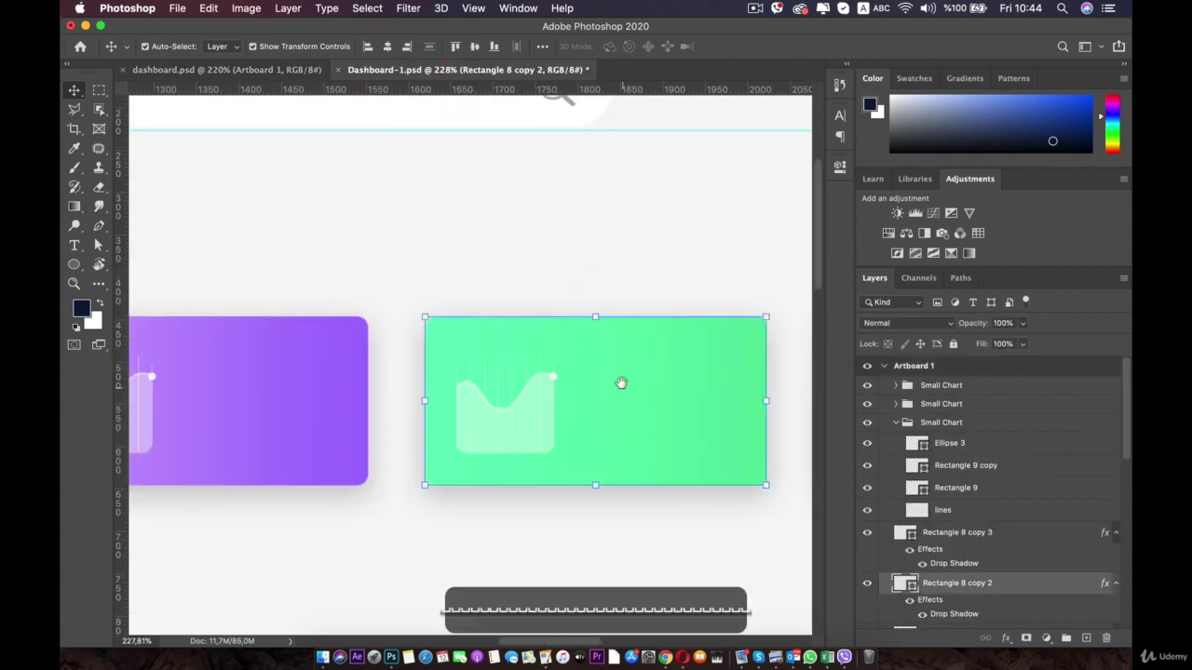
left_click_drag(620, 382, 598, 310)
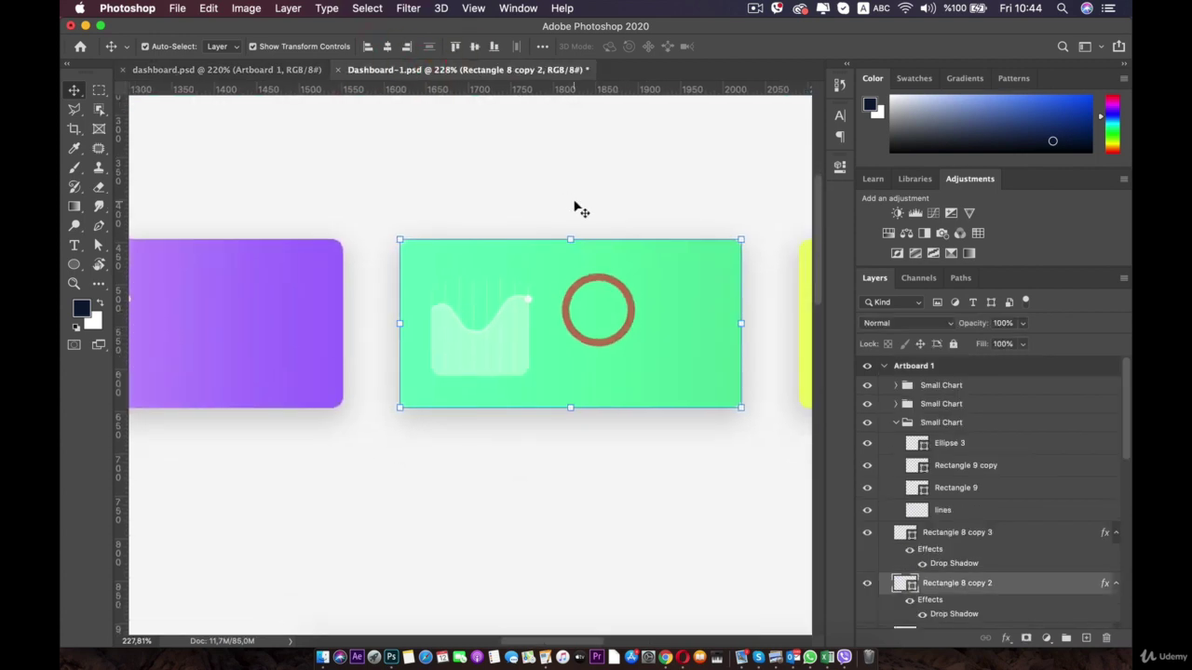
- Set the right-hand colour stop of the green card's gradient fill to 46eaa6
left_click(452, 483)
left_click(472, 266)
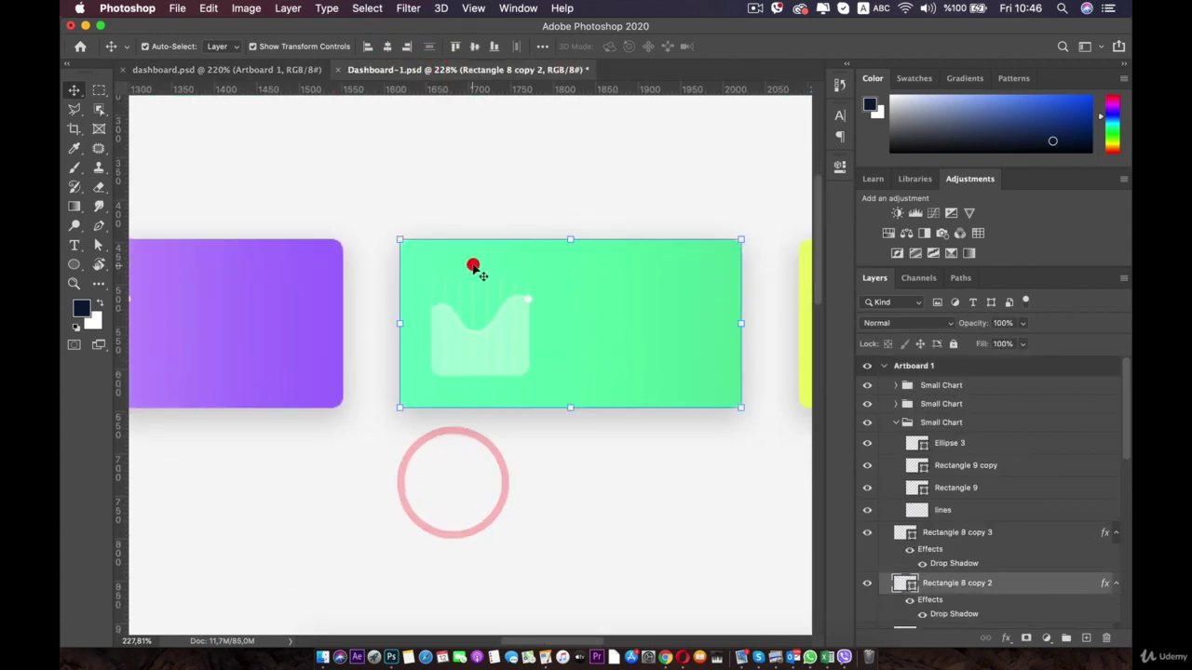
left_click(841, 169)
left_click(629, 255)
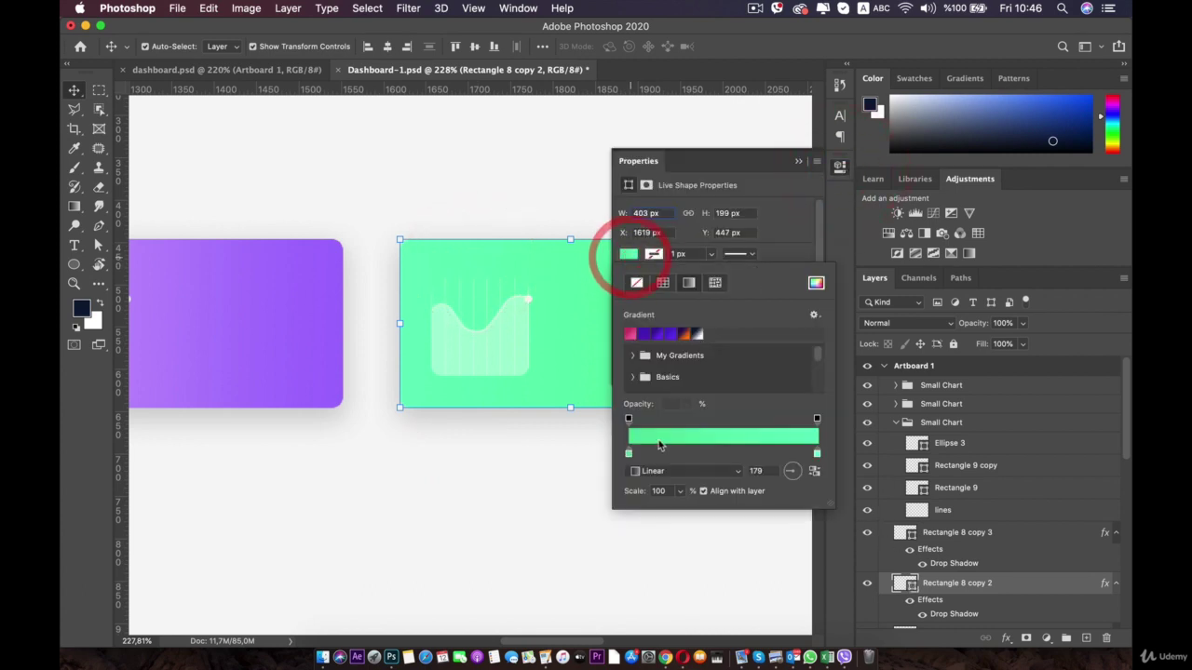
double_click(817, 454)
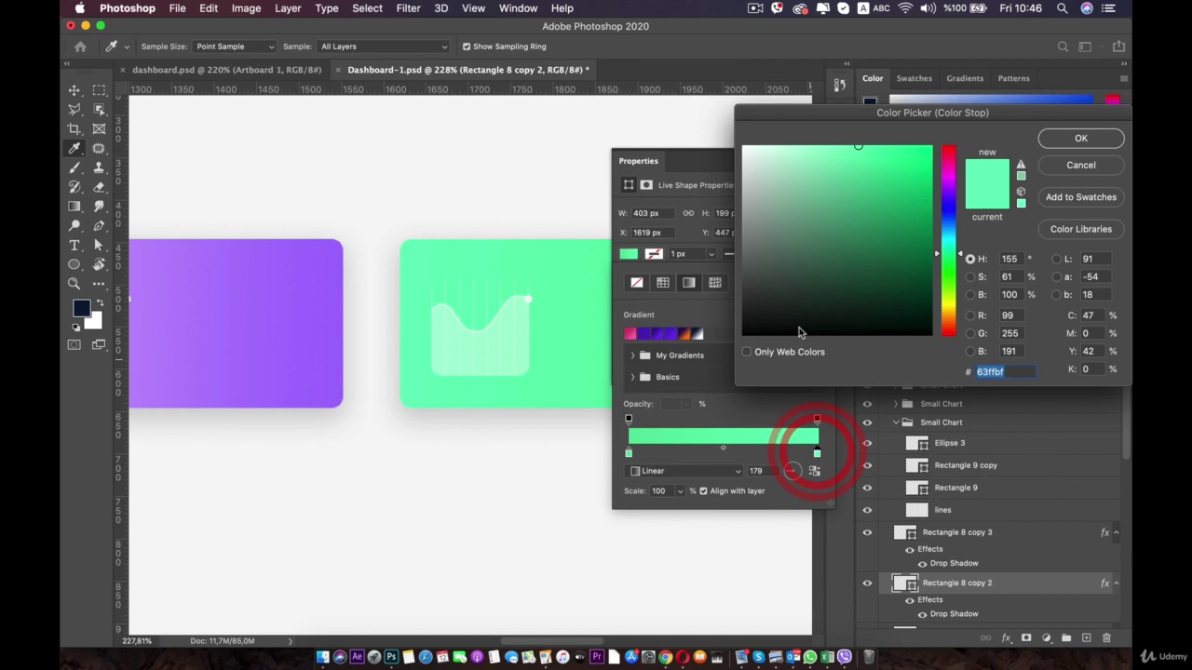
left_click(874, 161)
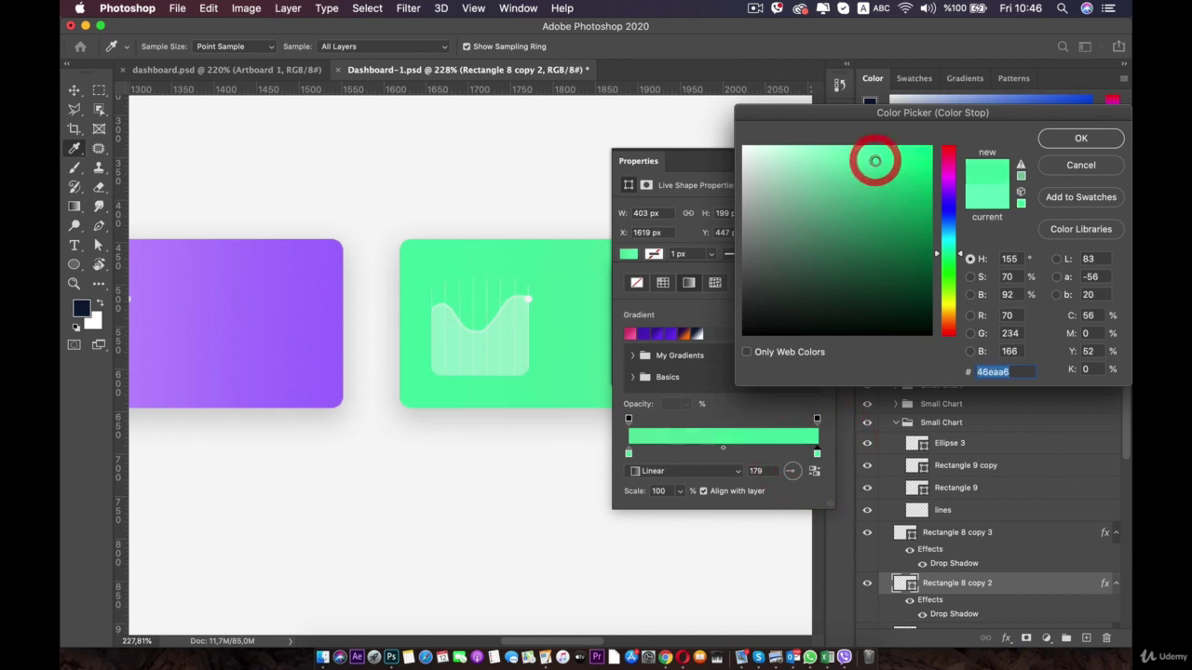
left_click(1080, 142)
- Darken the left-hand colour stop of the green card's gradient fill to 4dce90
left_click_drag(529, 227, 431, 197)
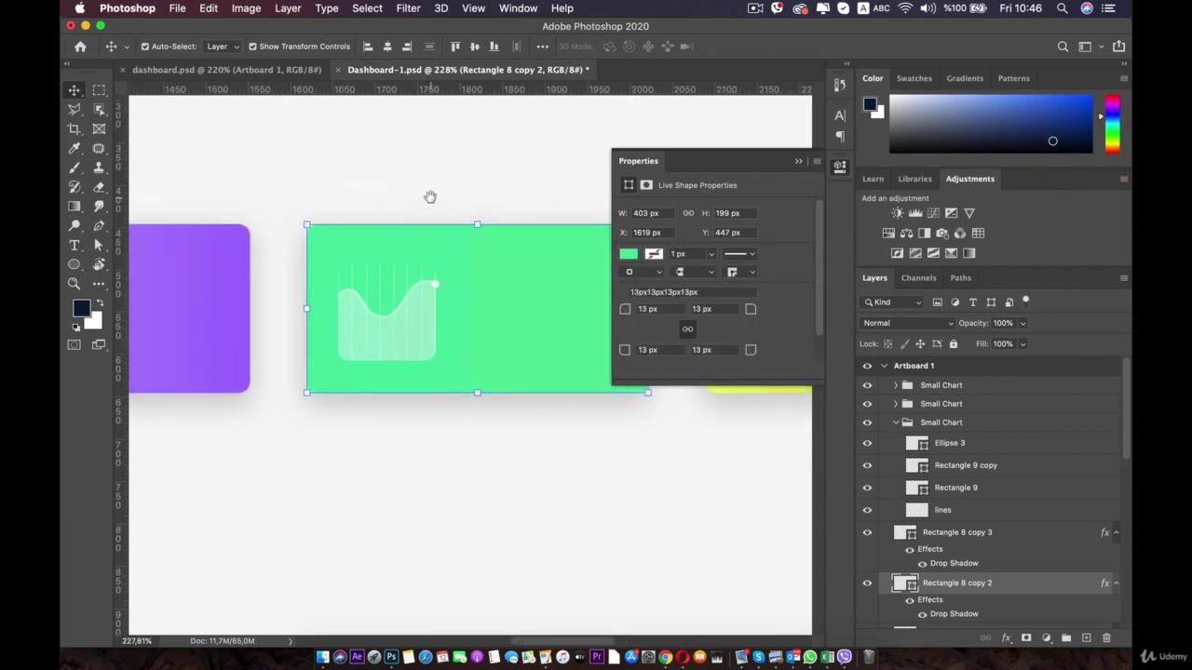
left_click(629, 254)
double_click(629, 454)
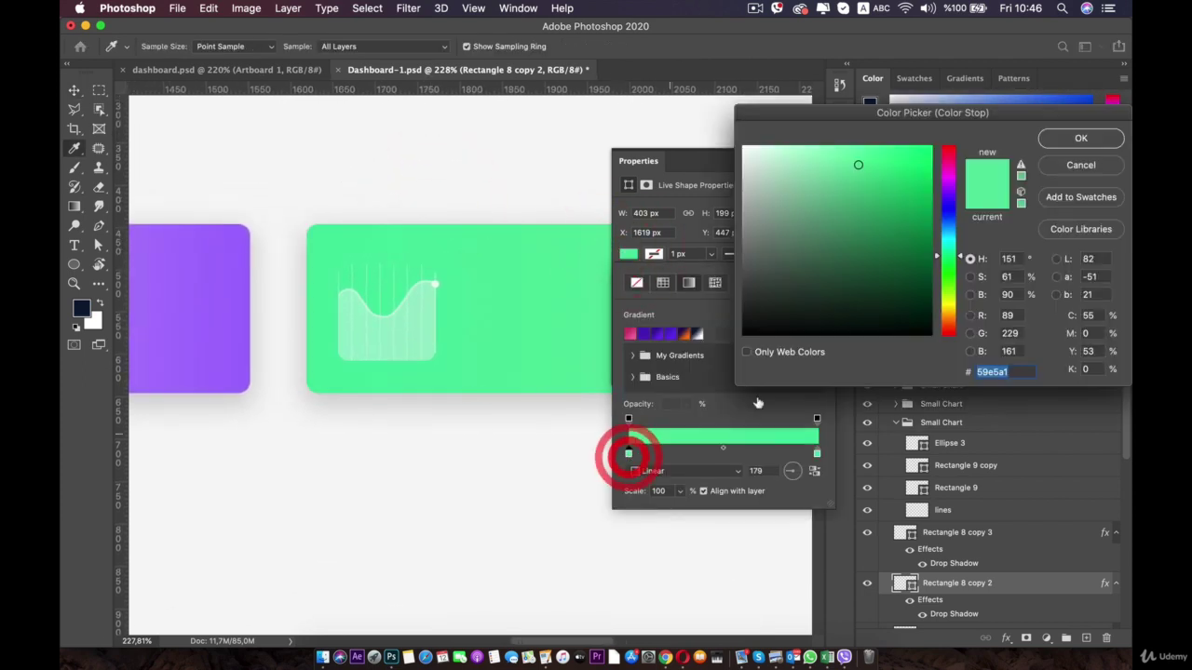
left_click(864, 176)
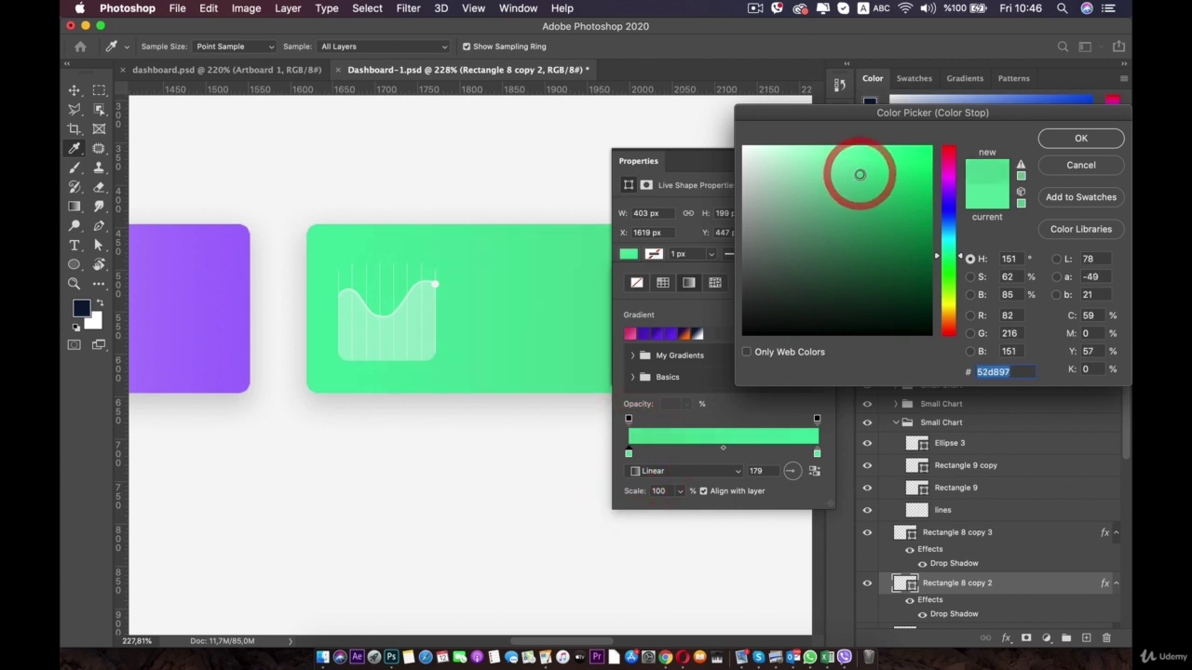
left_click_drag(790, 126, 873, 163)
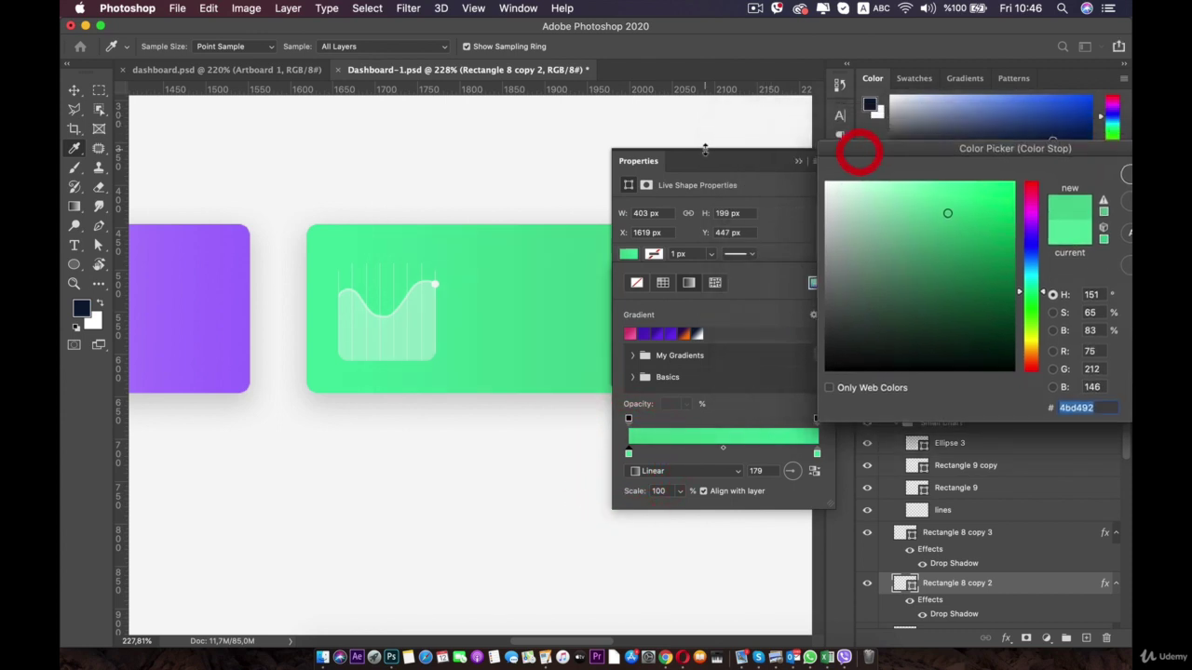
left_click_drag(500, 221, 364, 248)
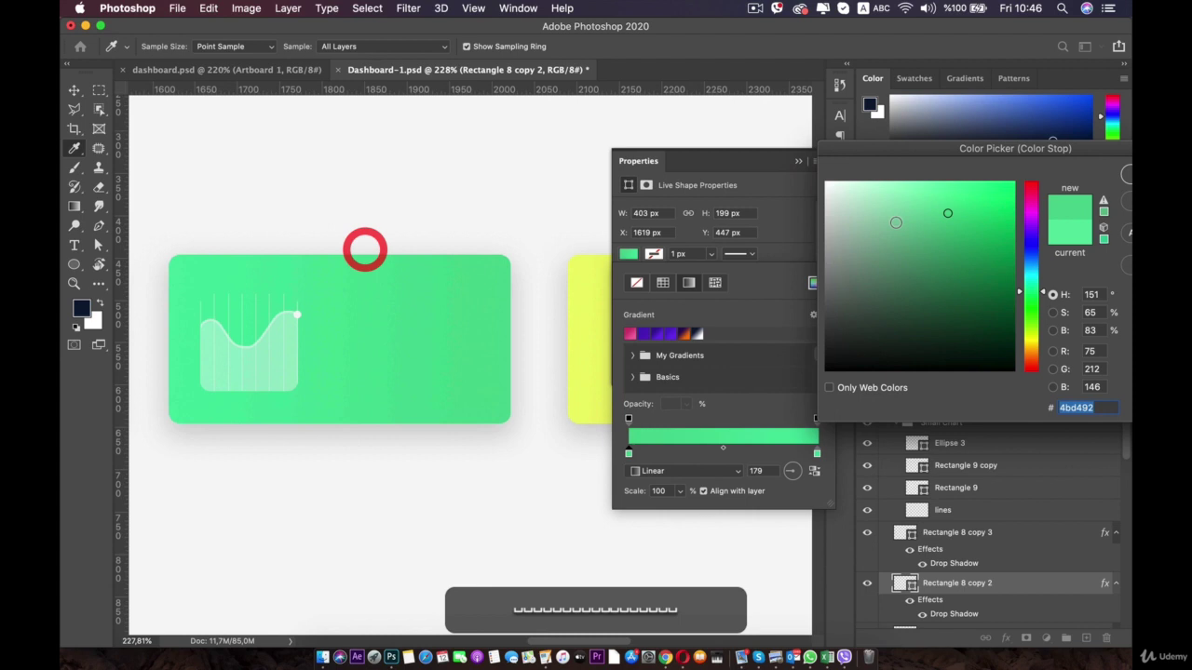
left_click(944, 209)
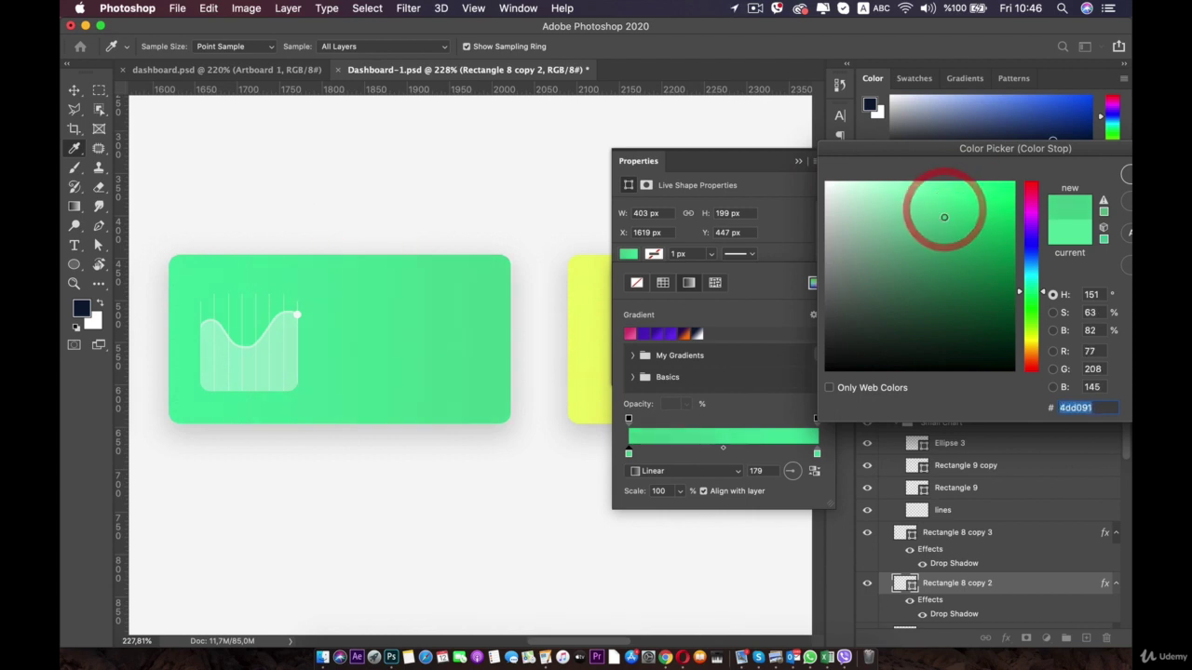
left_click(943, 218)
left_click_drag(1083, 155, 944, 146)
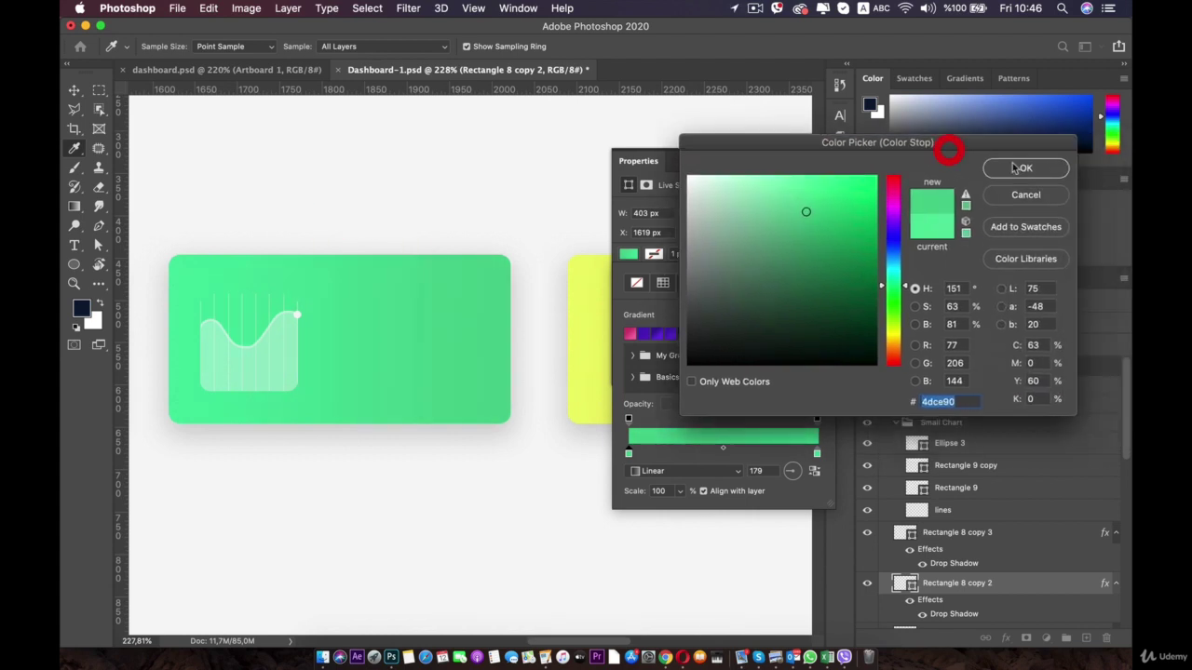
left_click(1017, 165)
- Delete the white stroked curve from the small chart on the green card
key("v")
left_click(406, 201)
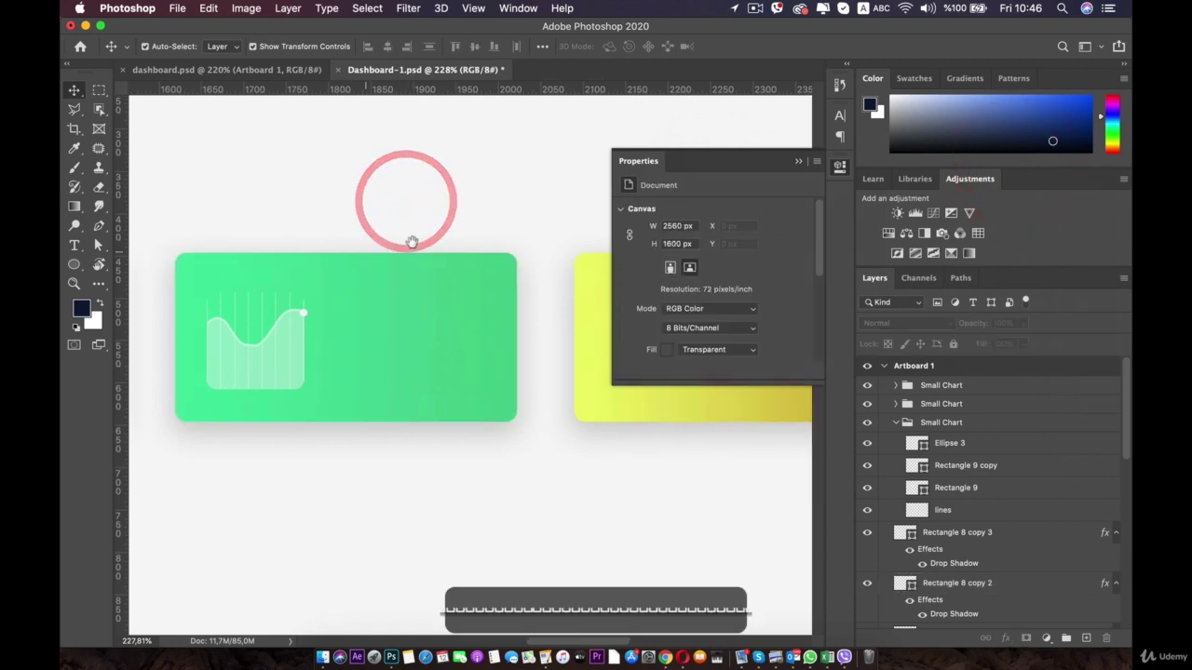
left_click_drag(410, 237, 455, 245)
scroll(319, 336, "up", 5)
left_click_drag(432, 385, 514, 426)
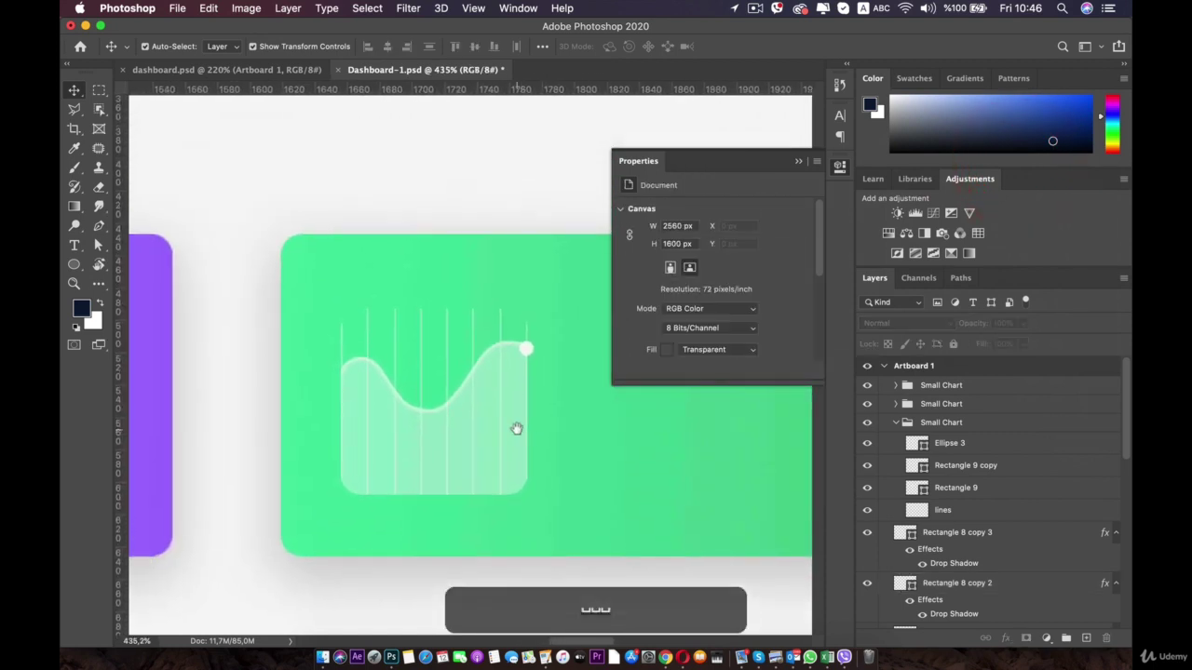
left_click(513, 426, "super")
left_click(420, 421)
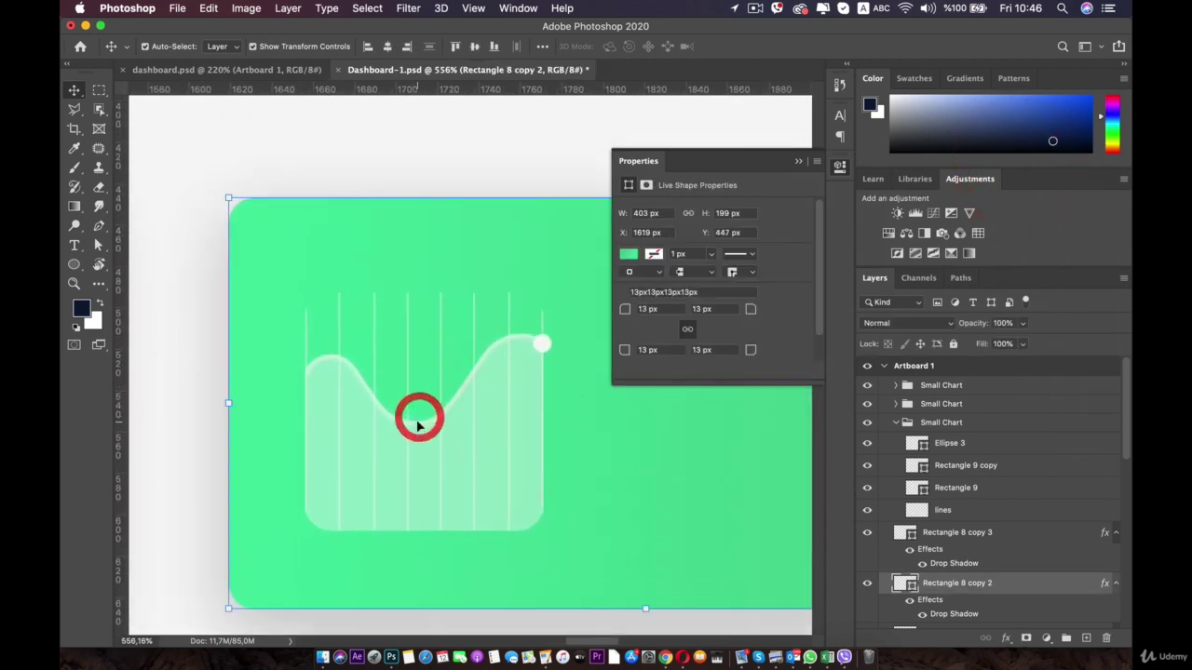
left_click(420, 421)
key("BackSpace")
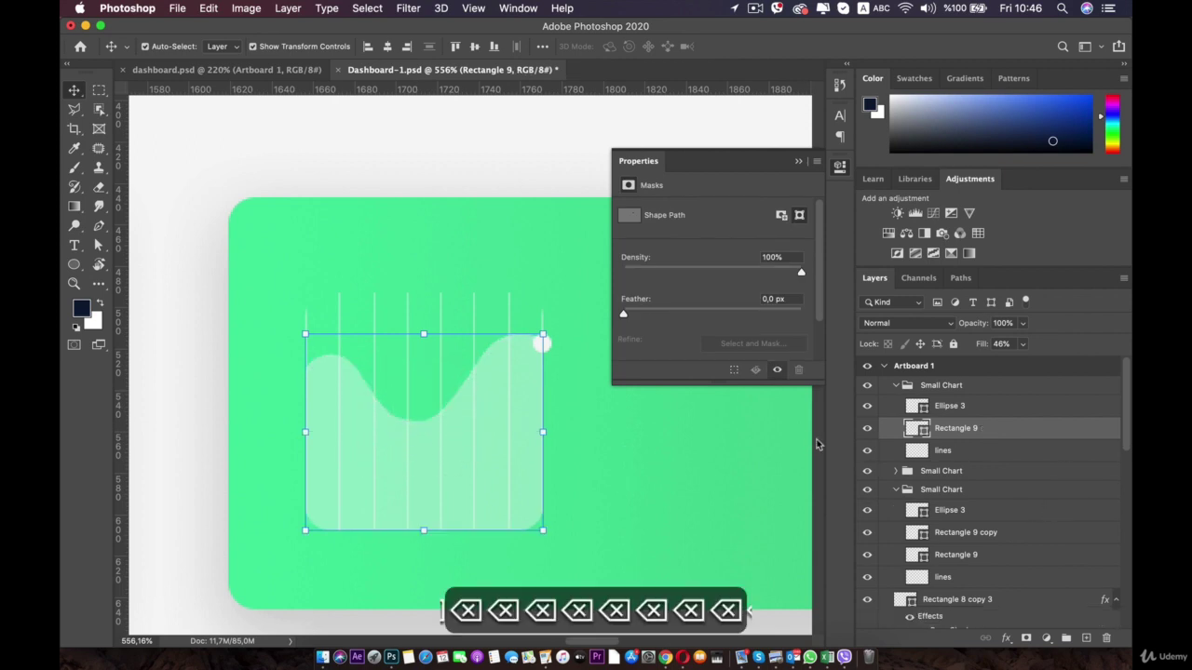
- Select Rectangle 9 in the green card's Small Chart group and ready its path for editing with the Direct Selection tool
left_click(952, 433)
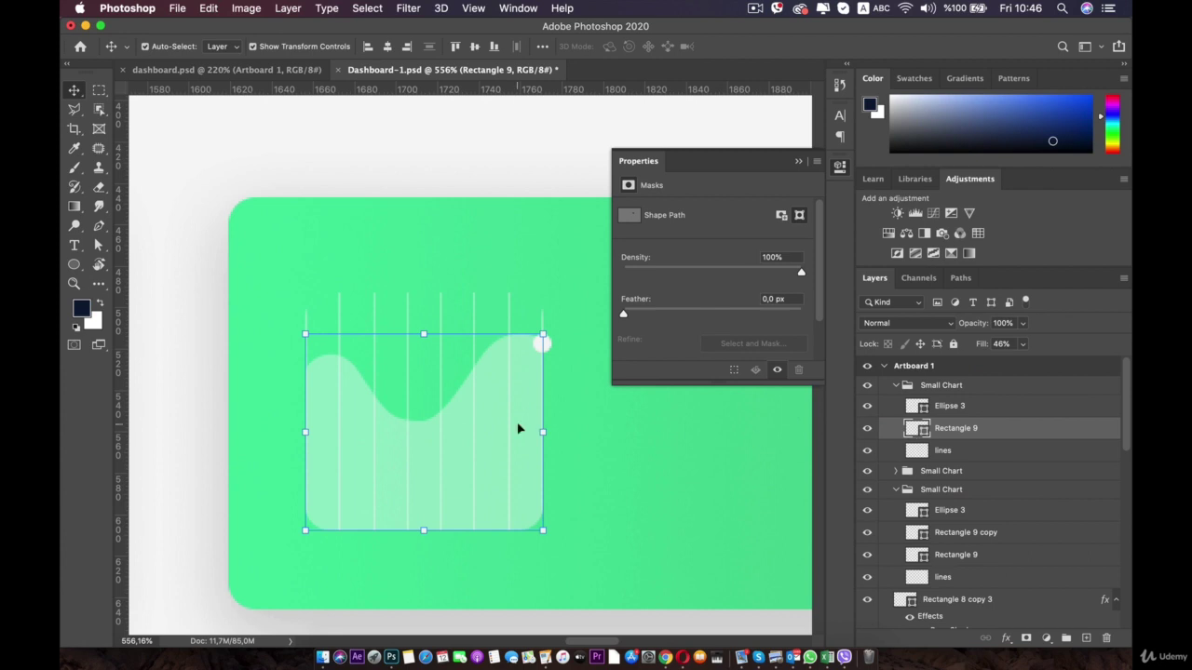
left_click(839, 167)
scroll(430, 364, "up", 3)
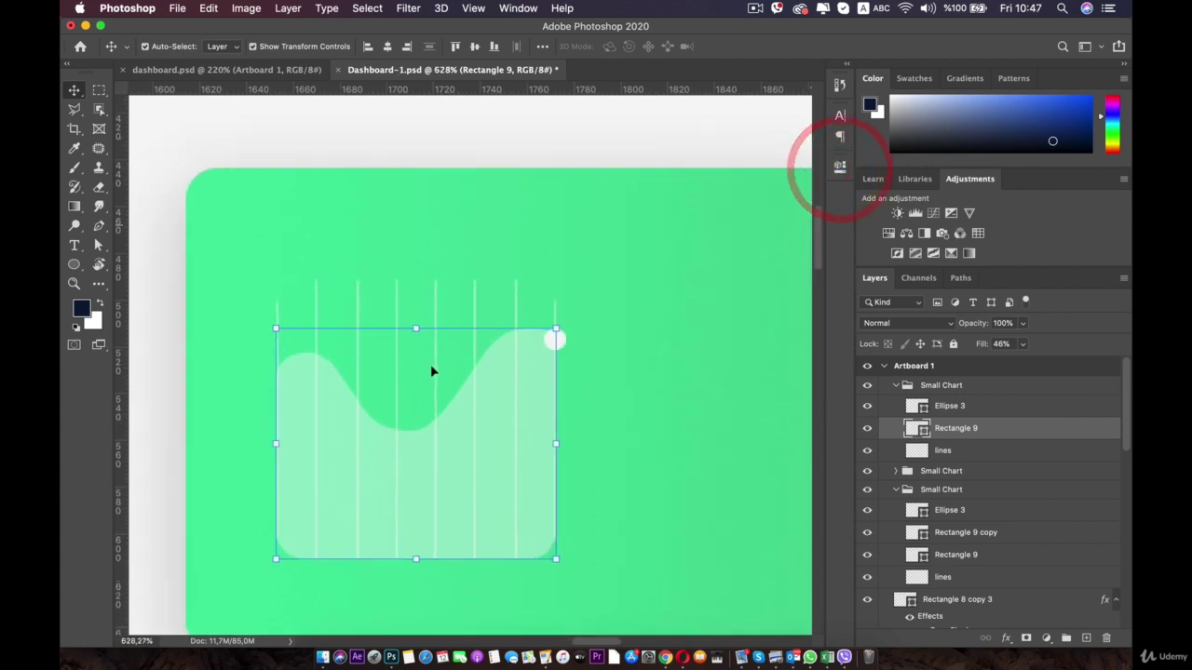
left_click(98, 245)
scroll(333, 434, "up", 1)
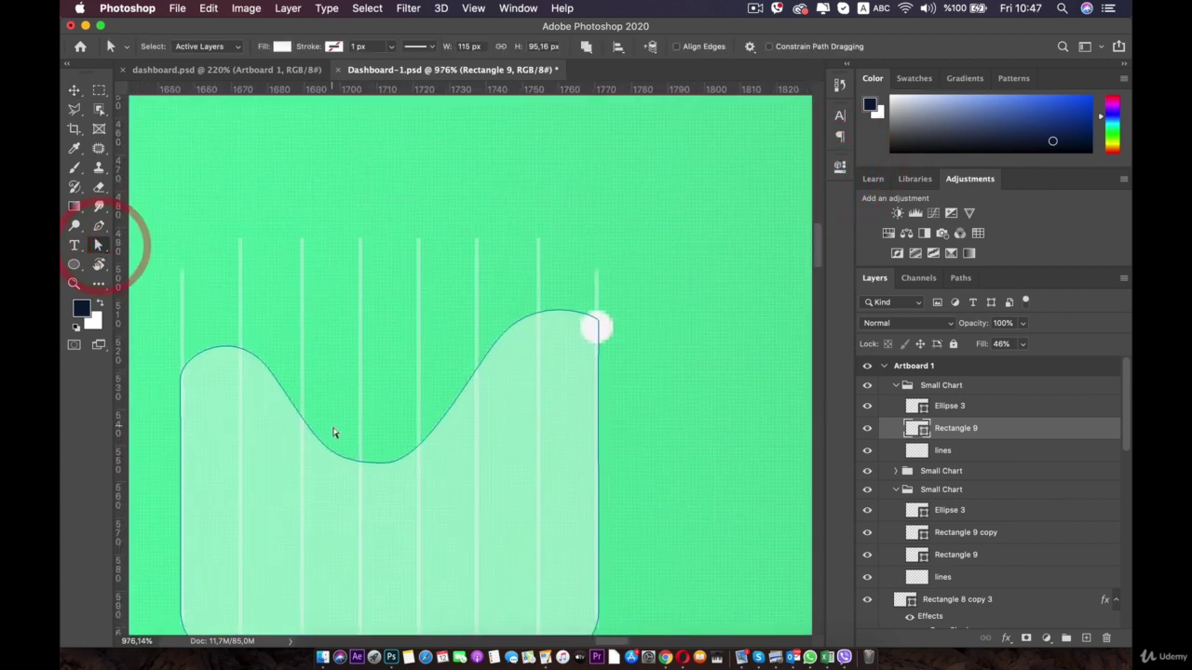
left_click(422, 349)
- Check the chart shape on the green ORDERS card in dashboard.psd and return to Dashboard-1.psd
left_click(214, 69)
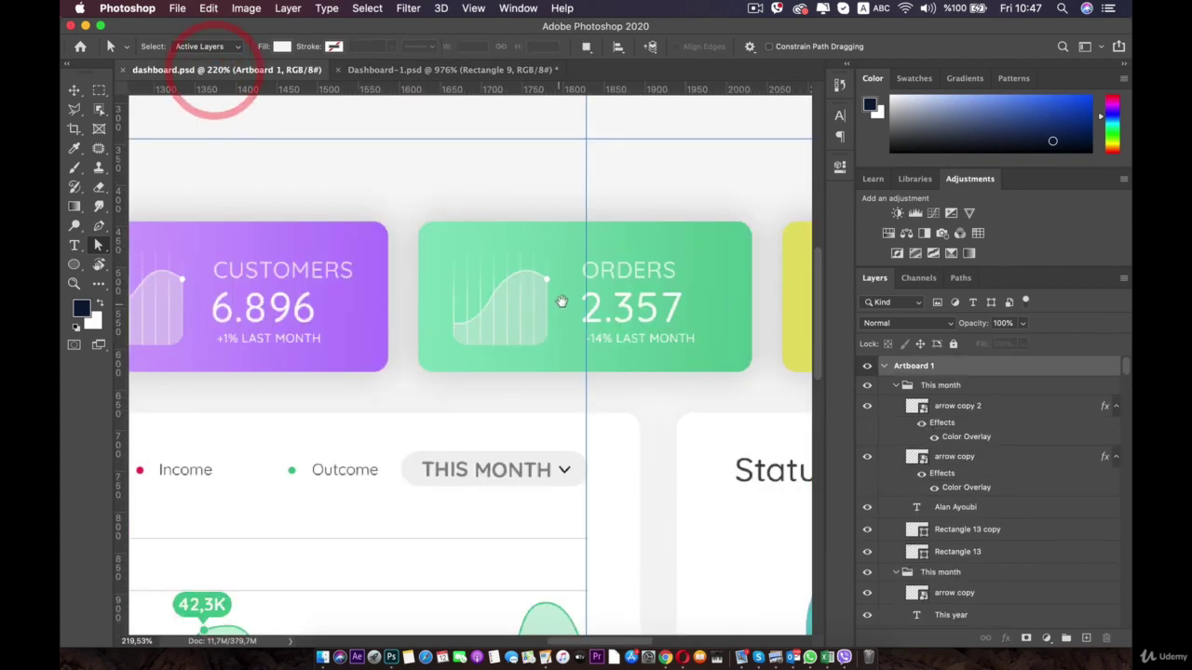
scroll(333, 336, "right", 5)
scroll(333, 335, "left", 5)
left_click(463, 346)
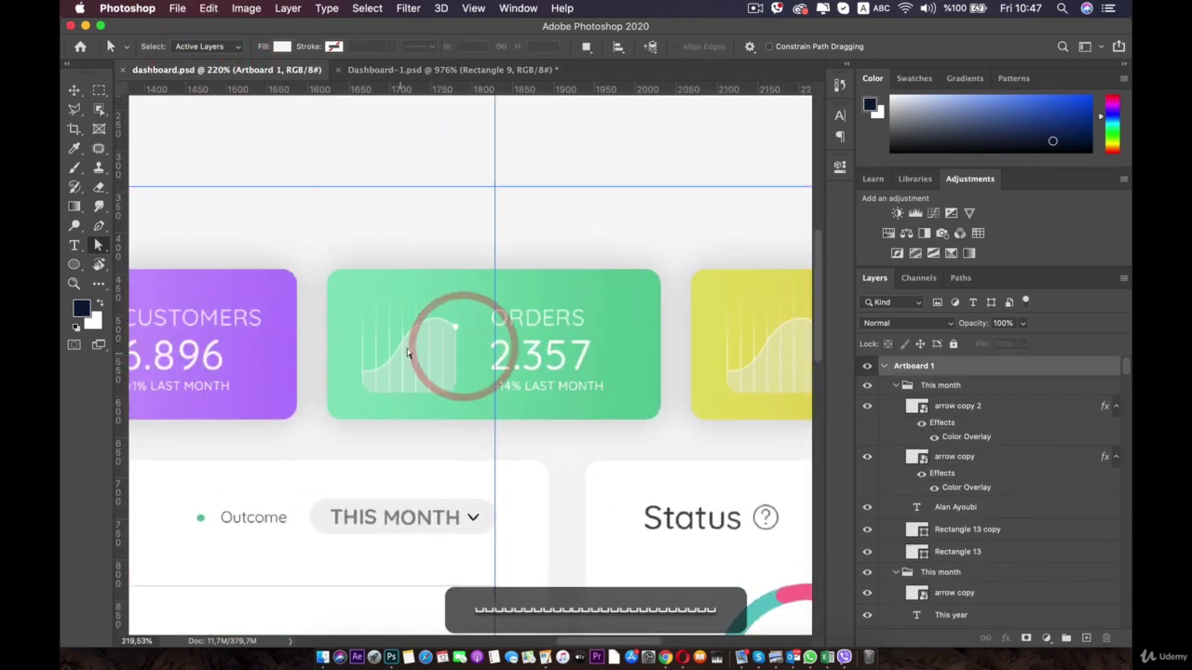
left_click(456, 70)
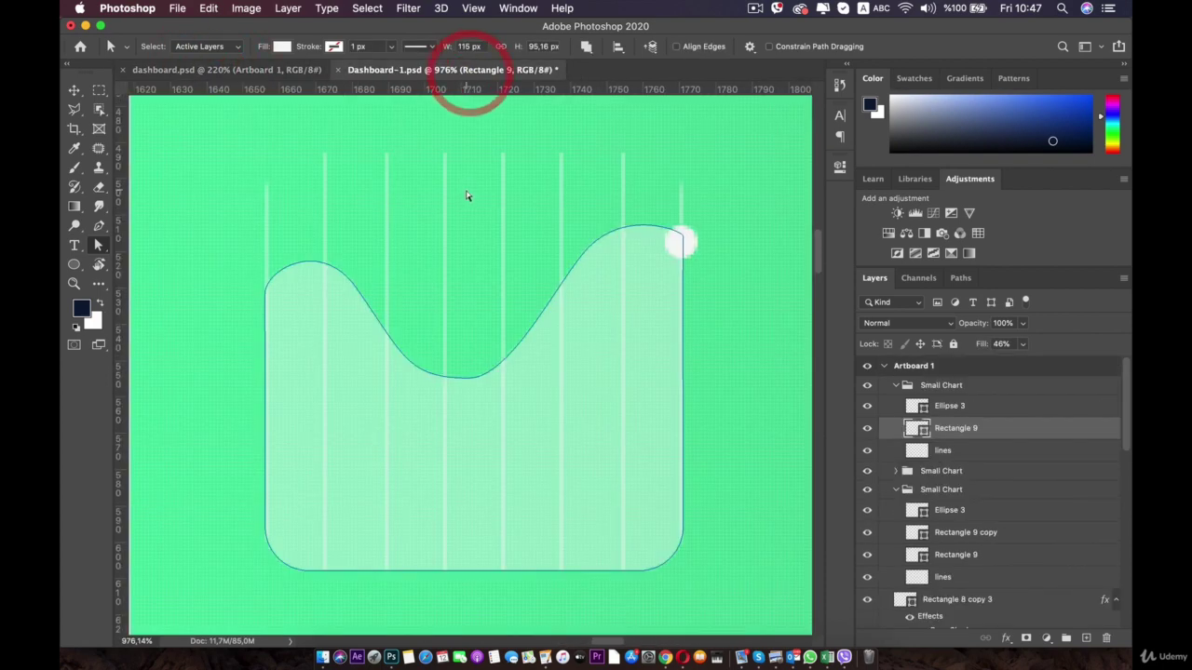
- Lower the first two anchors of Rectangle 9's wavy edge and raise the valley anchor slightly to flatten the left half
scroll(469, 195, "down", 5)
scroll(507, 368, "down", 3)
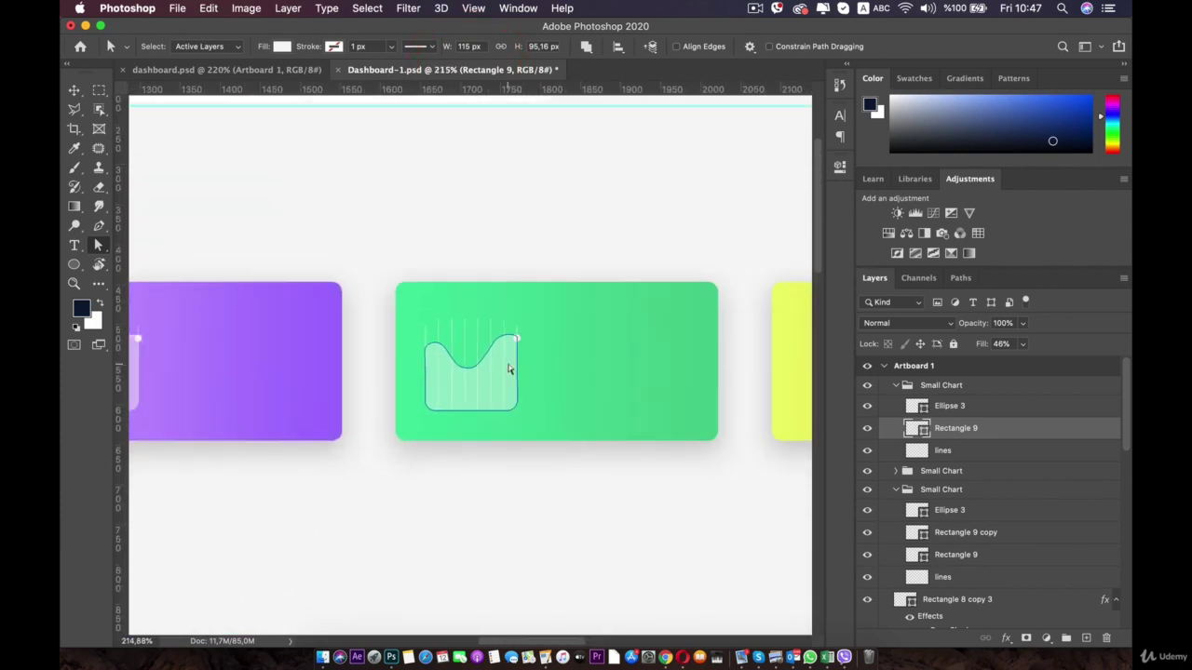
scroll(507, 367, "up", 5)
scroll(508, 369, "up", 2)
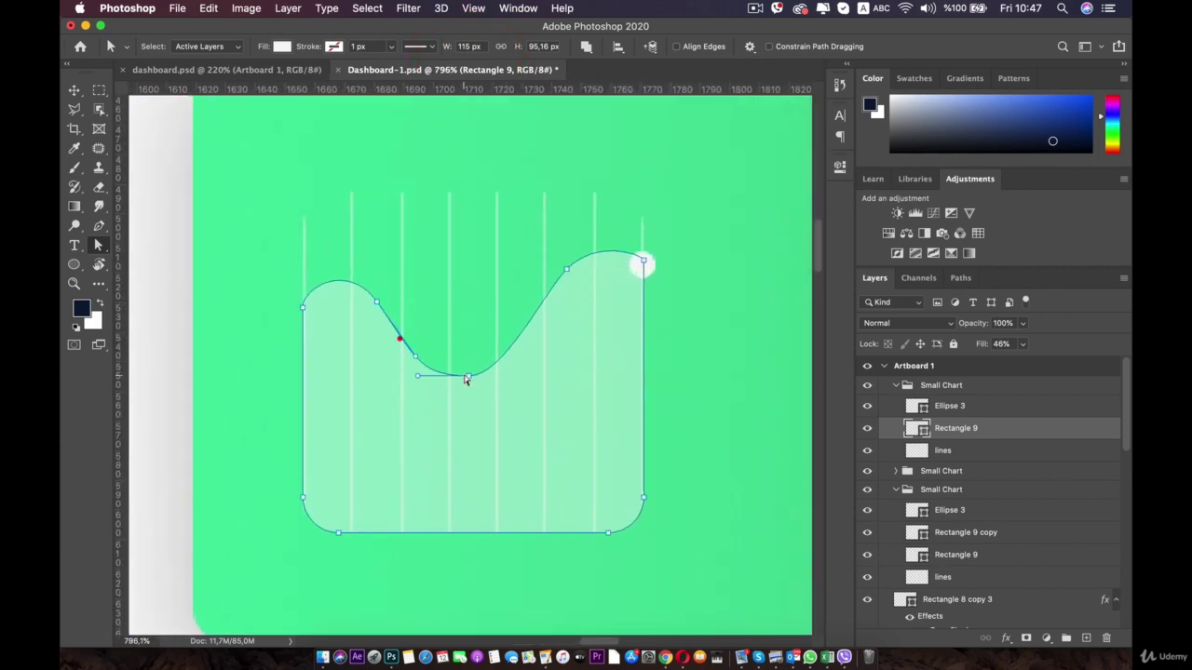
left_click(466, 377)
left_click_drag(305, 308, 307, 350)
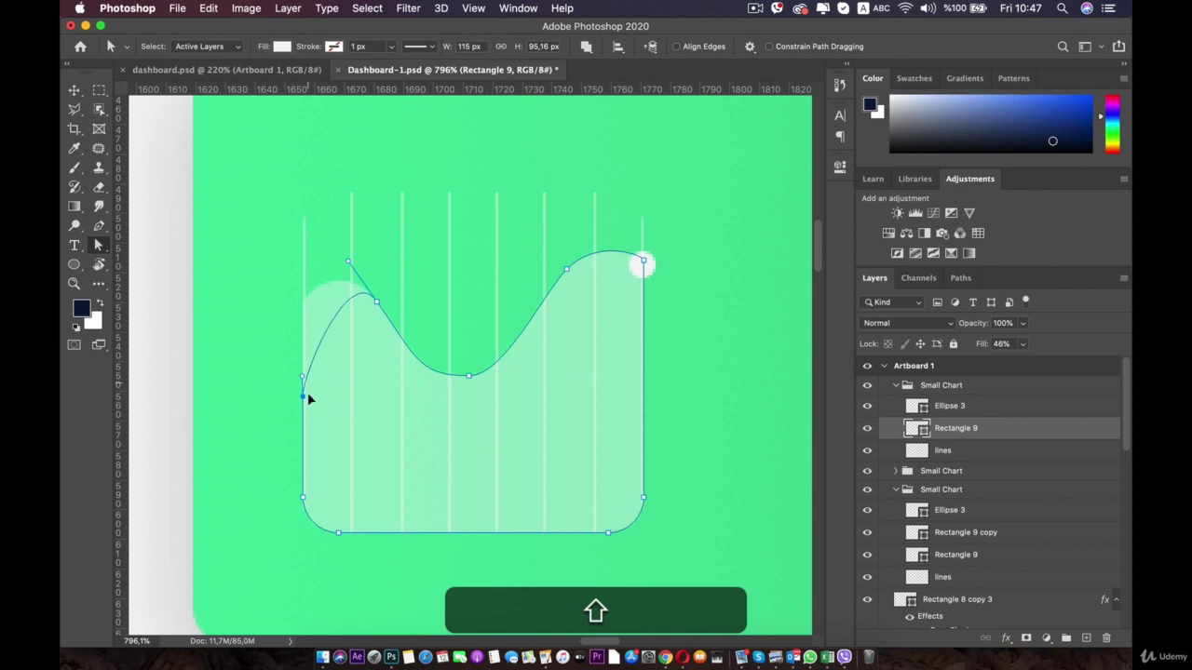
left_click_drag(377, 302, 377, 311)
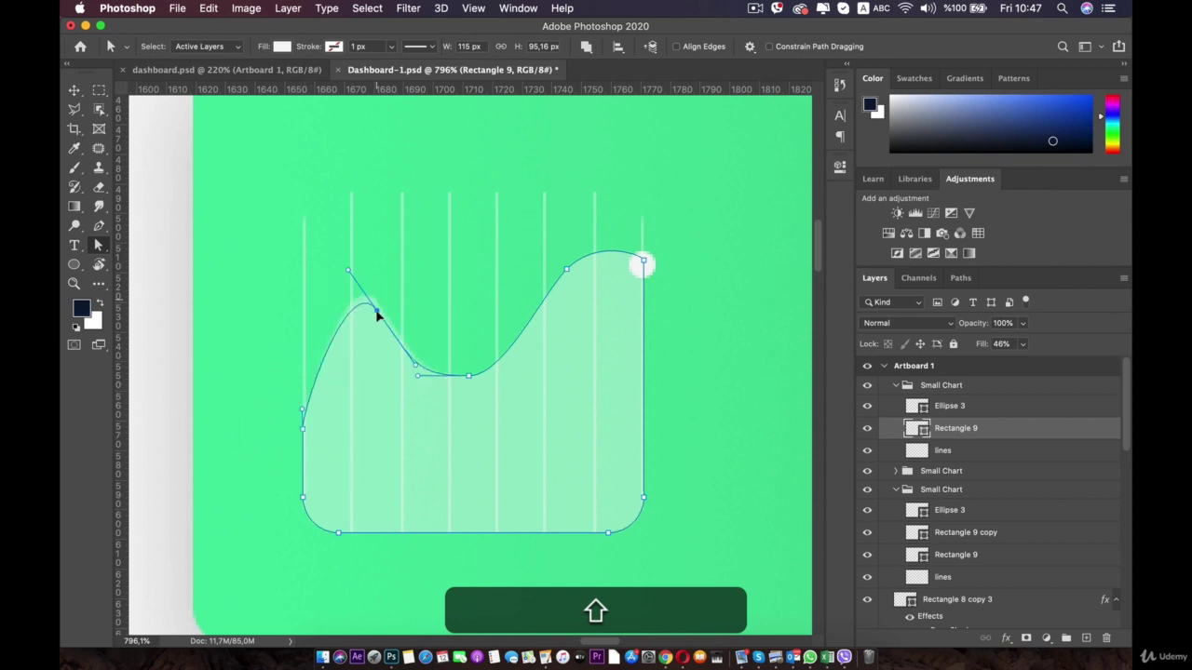
left_click_drag(377, 360, 487, 355)
left_click(484, 352)
- Lower the right end anchor and the neighbouring peak anchor of the green card's chart curve
left_click_drag(640, 261, 642, 317)
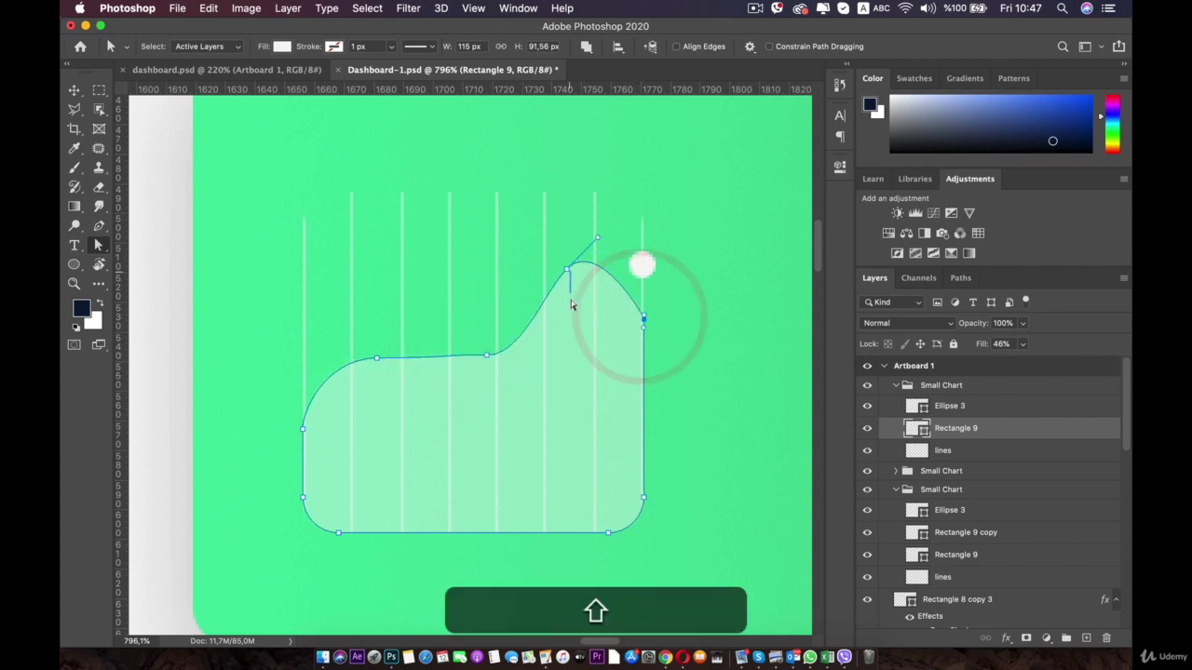
left_click(570, 313)
left_click_drag(564, 276, 572, 318)
- Raise the middle anchor into a rounded peak and shape a valley between it and the curve's right end
left_click_drag(472, 347, 478, 347)
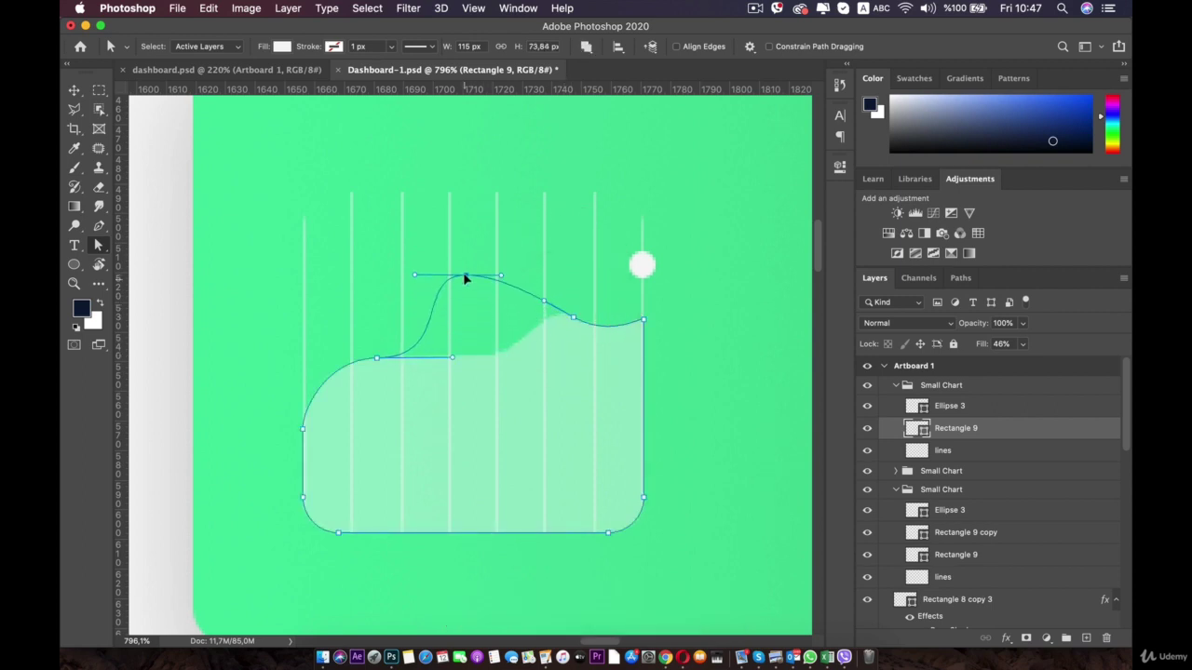
left_click_drag(468, 267, 468, 266)
left_click_drag(573, 318, 597, 384)
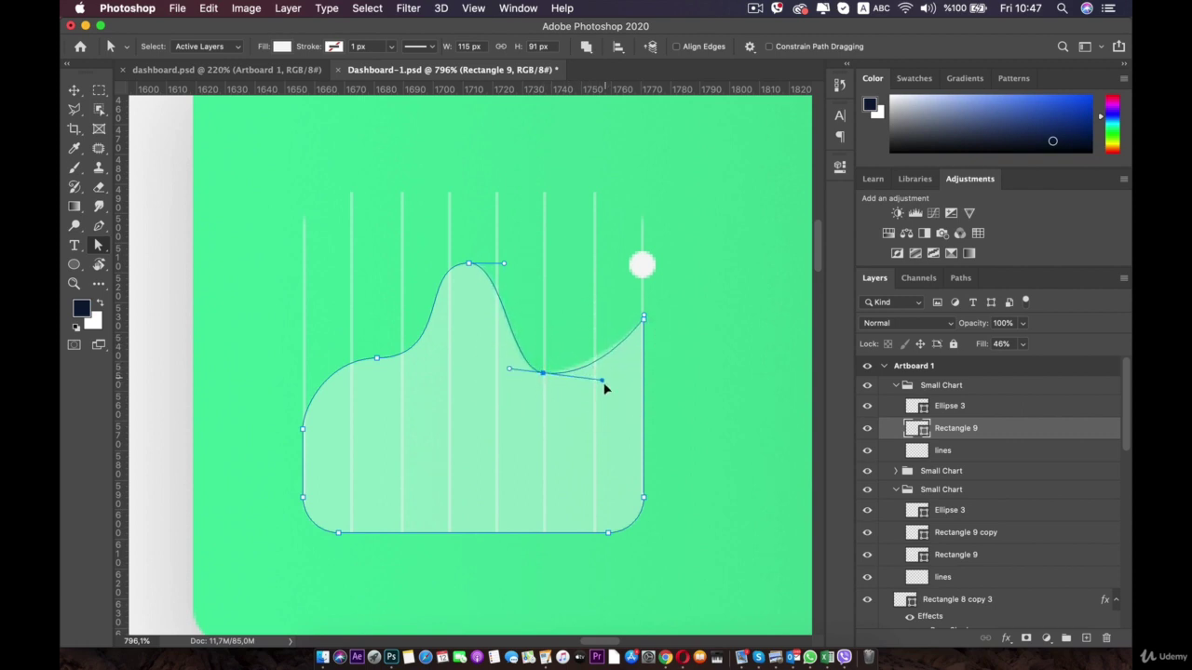
left_click(606, 397)
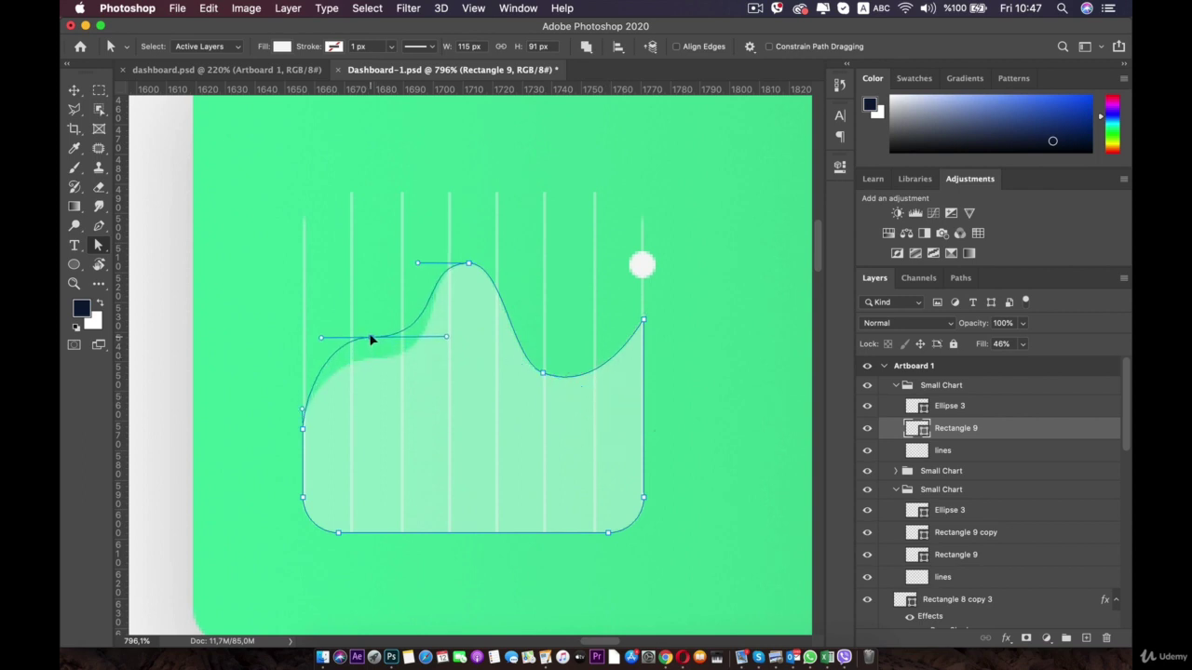
- Reposition the left slope's anchor and tilt its handles so the curve rises smoothly from the left edge to the peak
left_click_drag(375, 347, 395, 396)
left_click(397, 374)
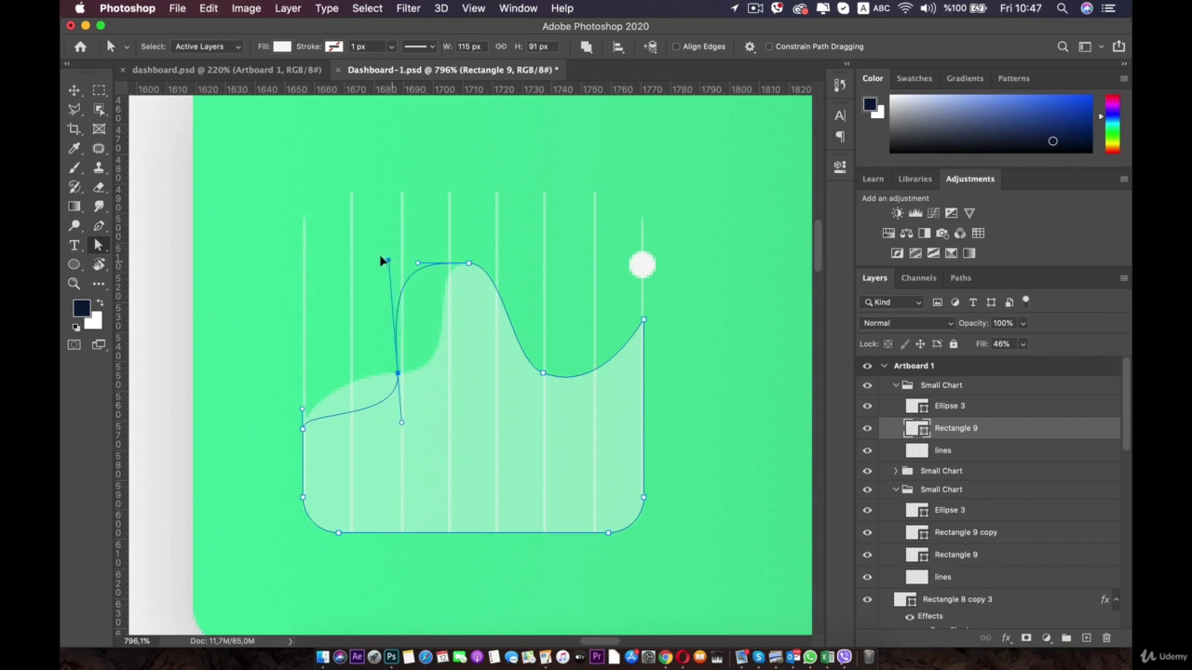
left_click_drag(427, 348, 341, 325)
key("super+z")
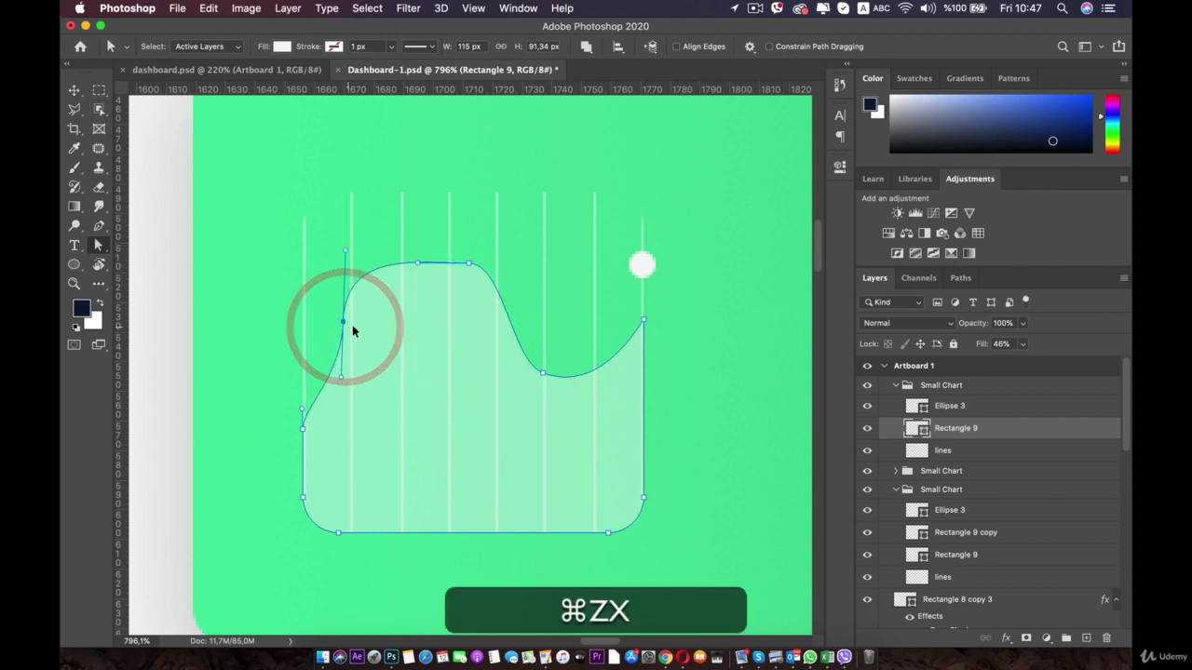
left_click_drag(392, 372, 407, 278)
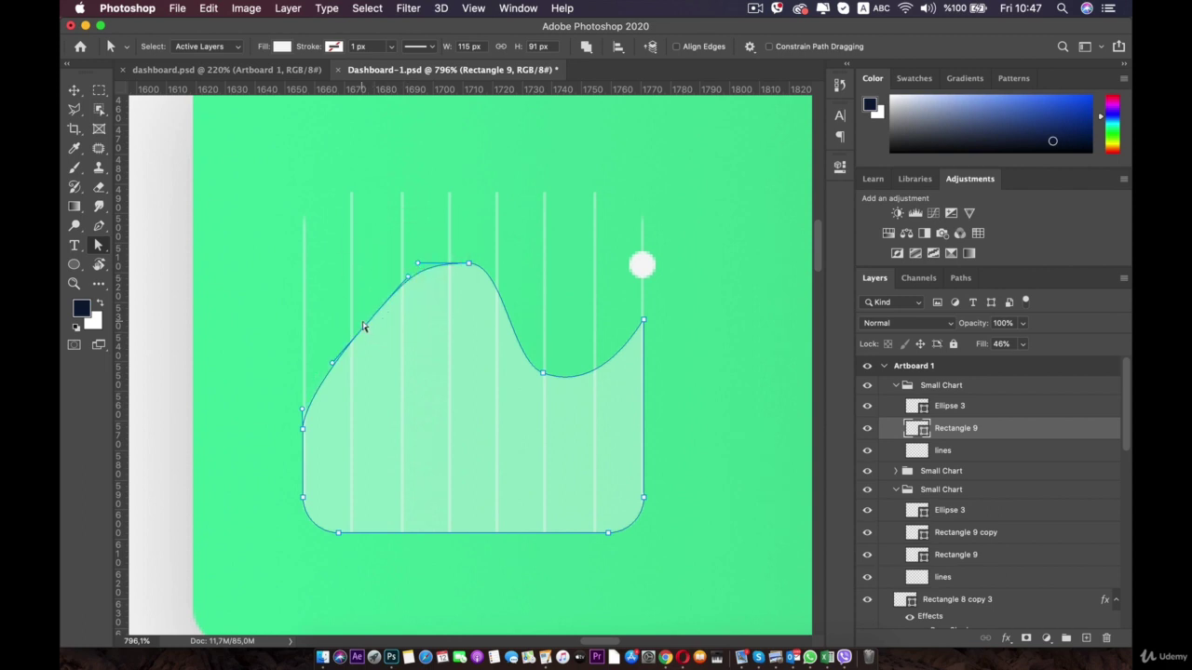
left_click_drag(365, 328, 379, 353)
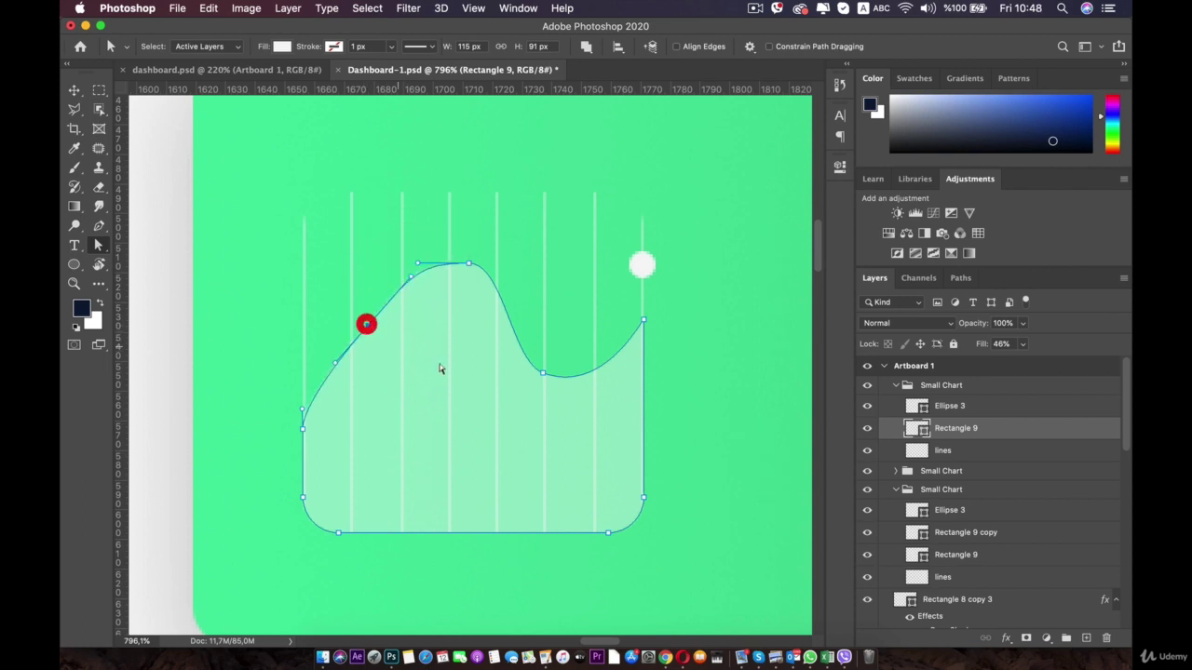
- Move the valley anchor up and right so the curve slopes gently from the peak down to the right edge
left_click(543, 373)
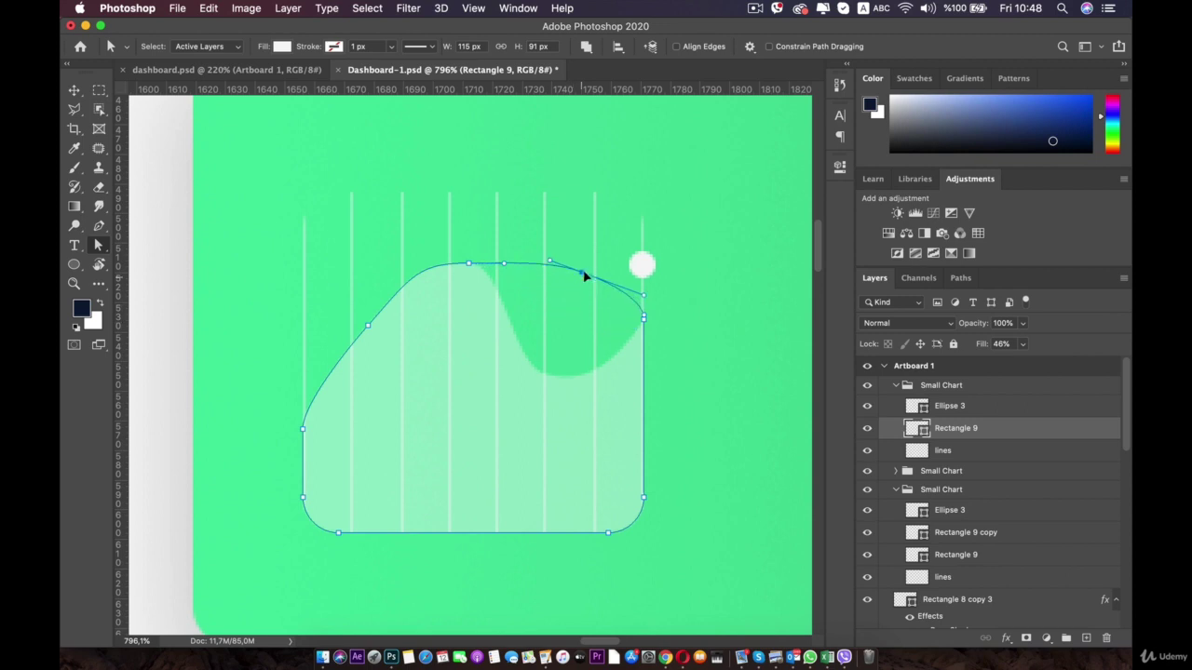
left_click(574, 280)
left_click(574, 280)
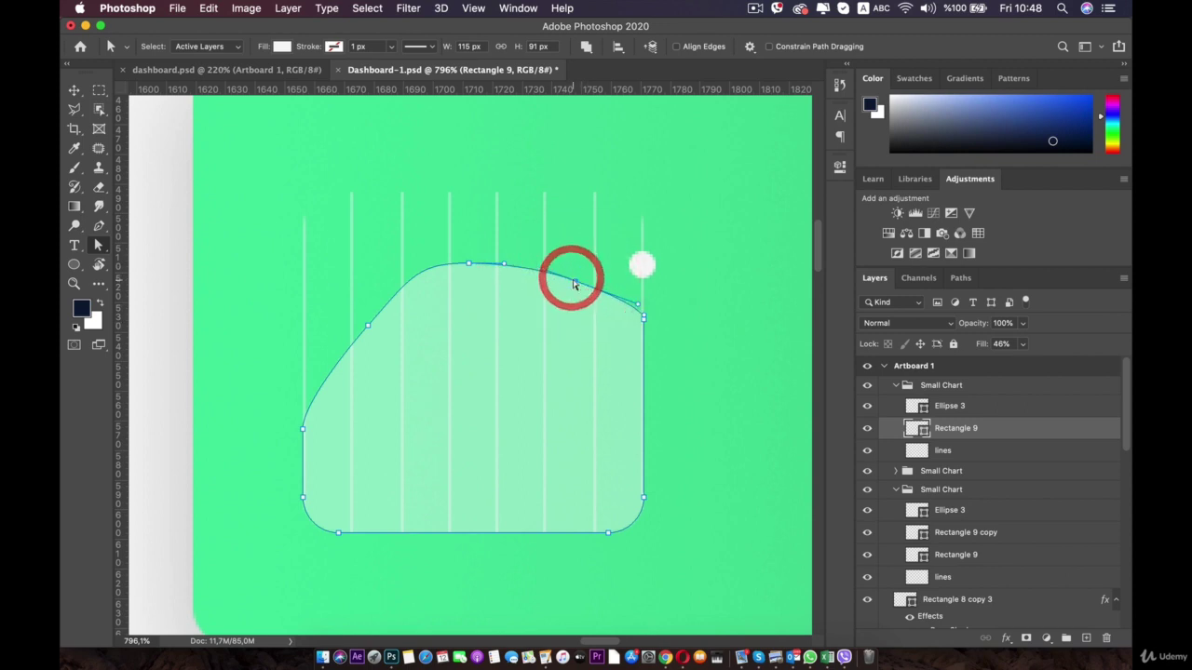
- Delete the anchor between the peak and the curve's right end, and shift the peak anchor toward the right edge
left_click_drag(99, 226, 168, 280)
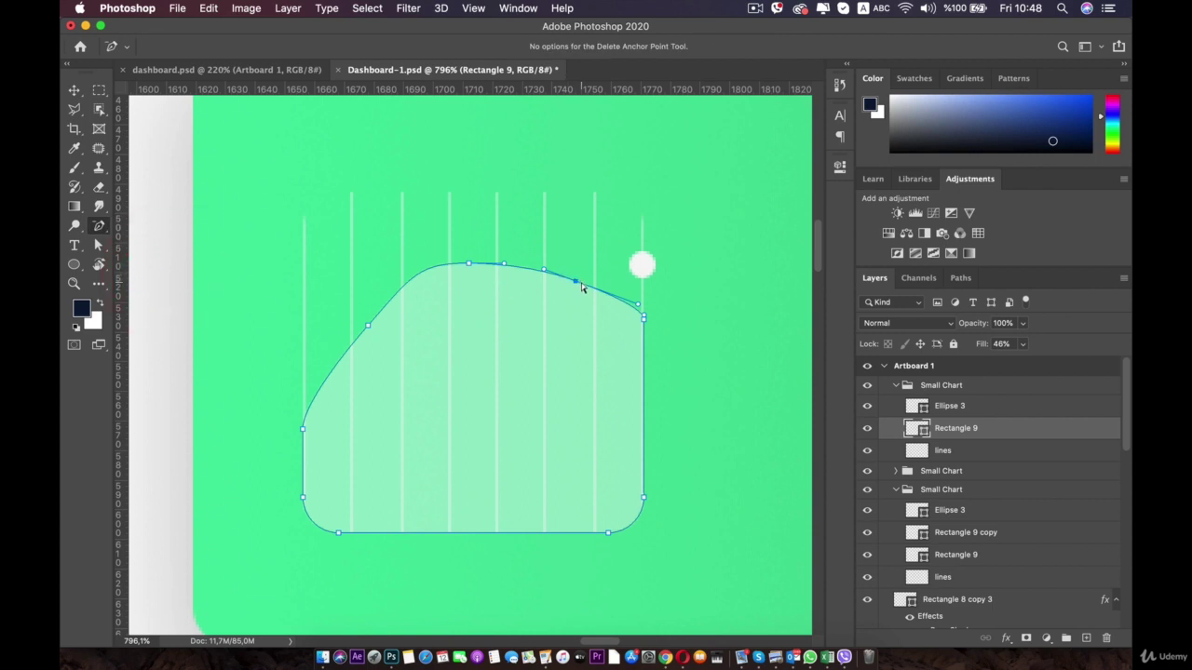
left_click(577, 284)
left_click(100, 245)
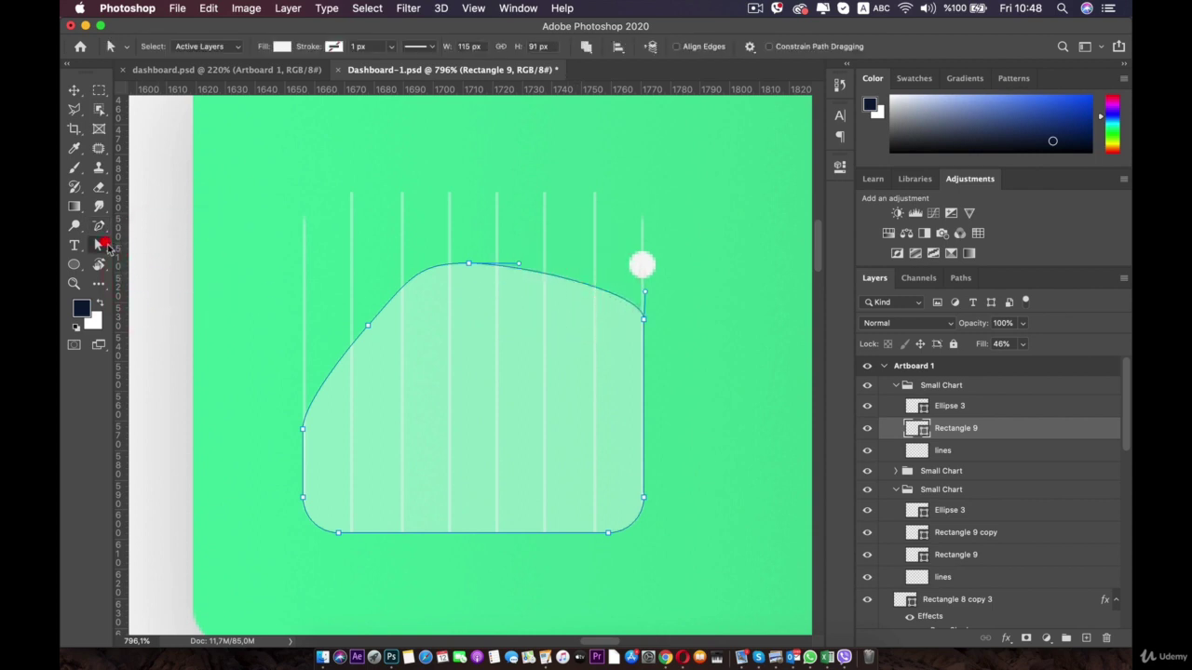
left_click(558, 261)
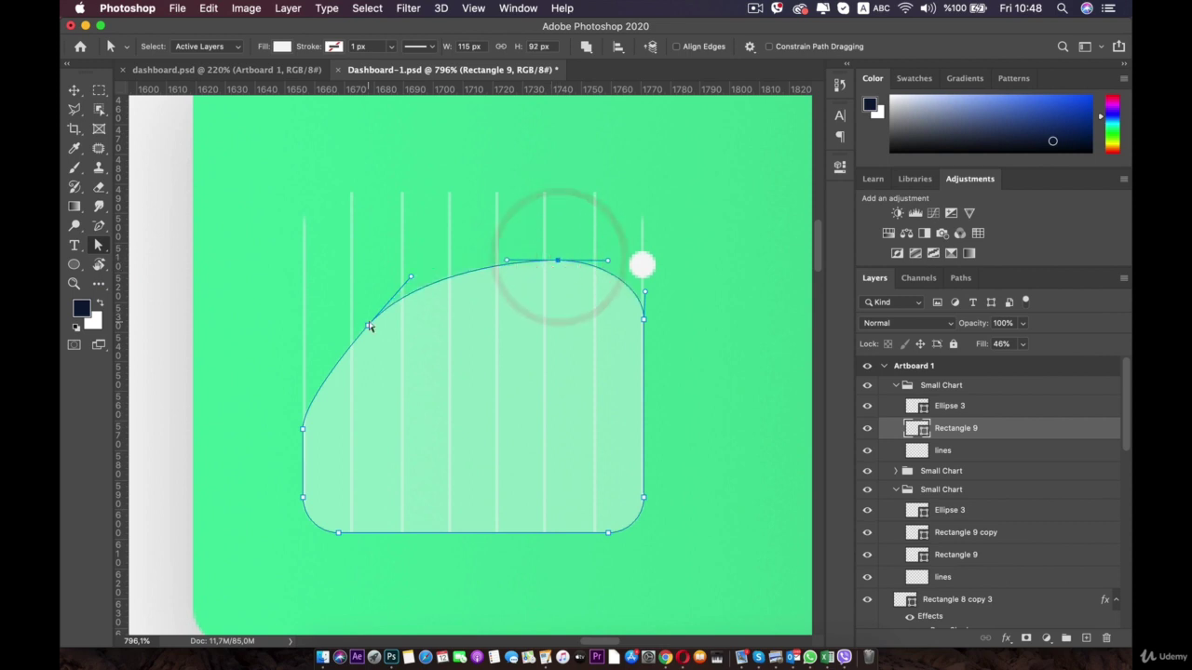
- Lower the left slope's anchor and tilt its handles so the curve rises gently from the left edge before climbing to the peak
left_click_drag(369, 323, 425, 384)
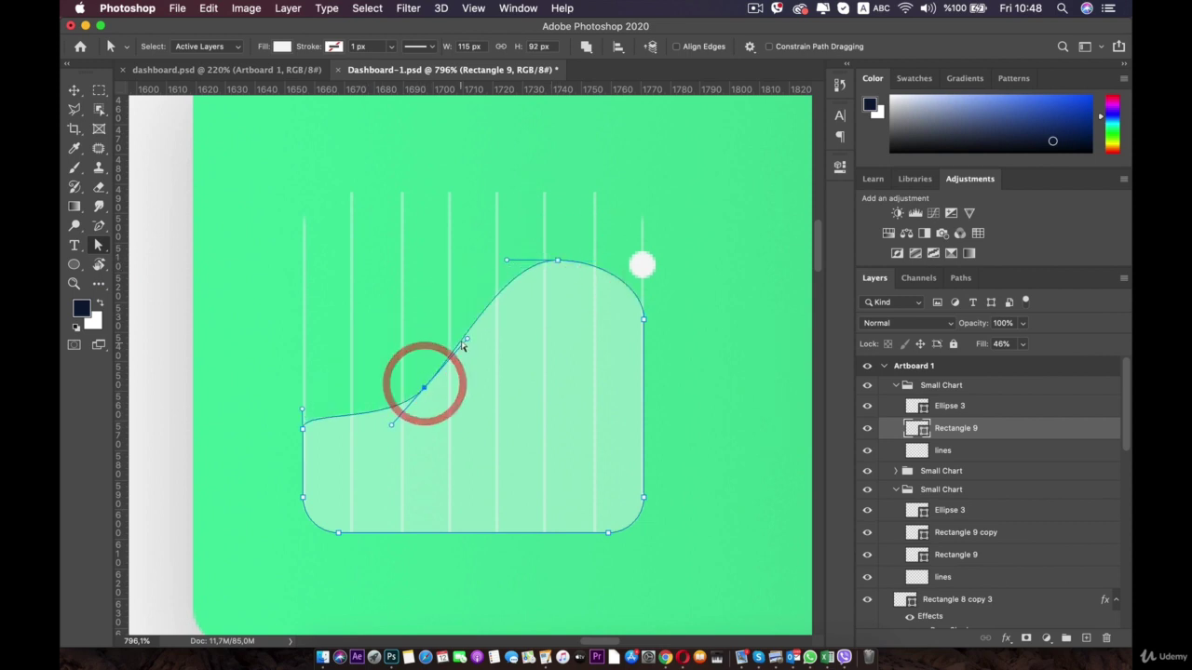
left_click_drag(465, 339, 494, 355)
left_click_drag(424, 387, 328, 423)
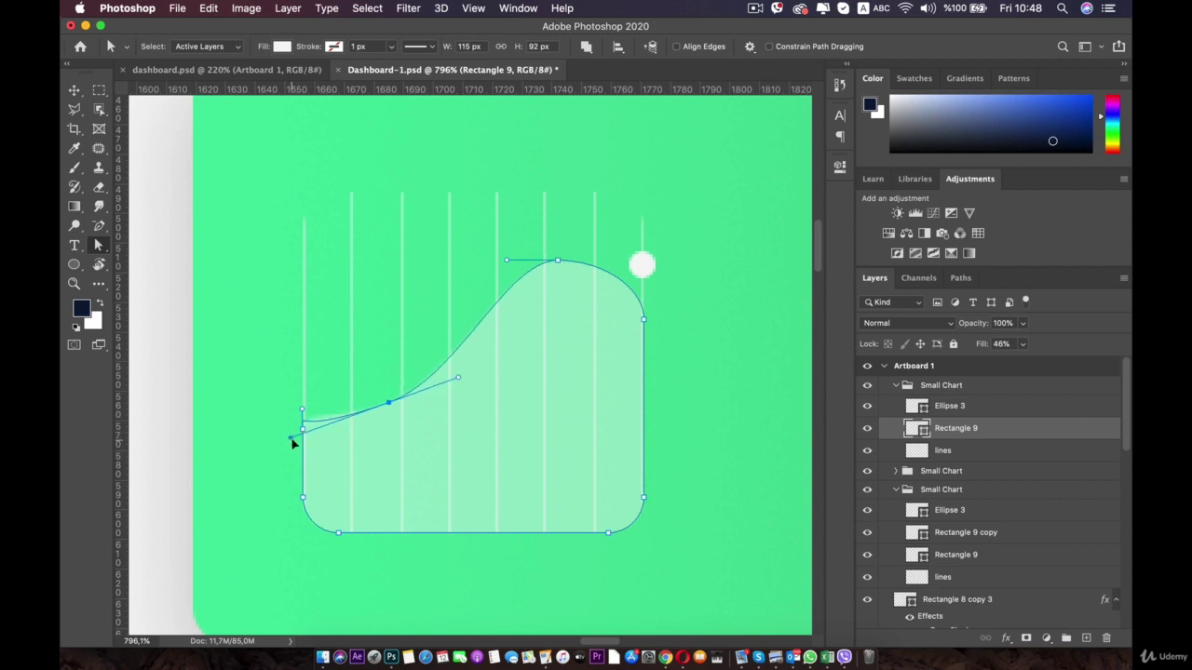
left_click(291, 438)
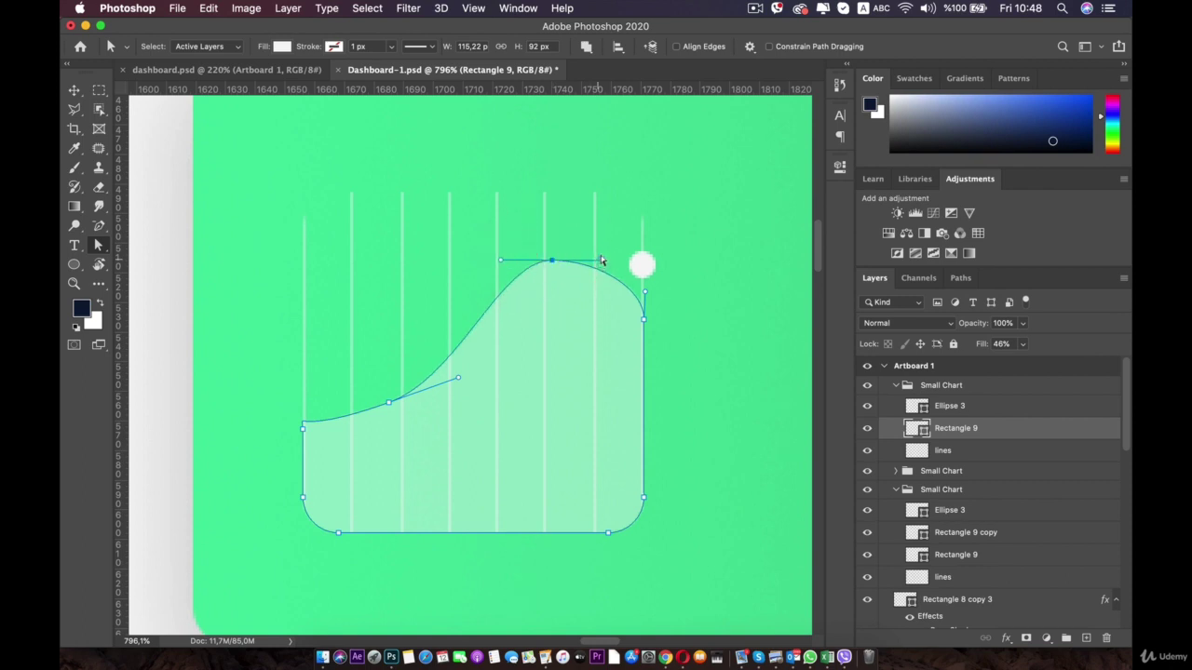
- Nudge the peak anchor left and tilt its right handle upward to round the crest, then deselect the path
left_click(599, 256)
left_click(553, 261)
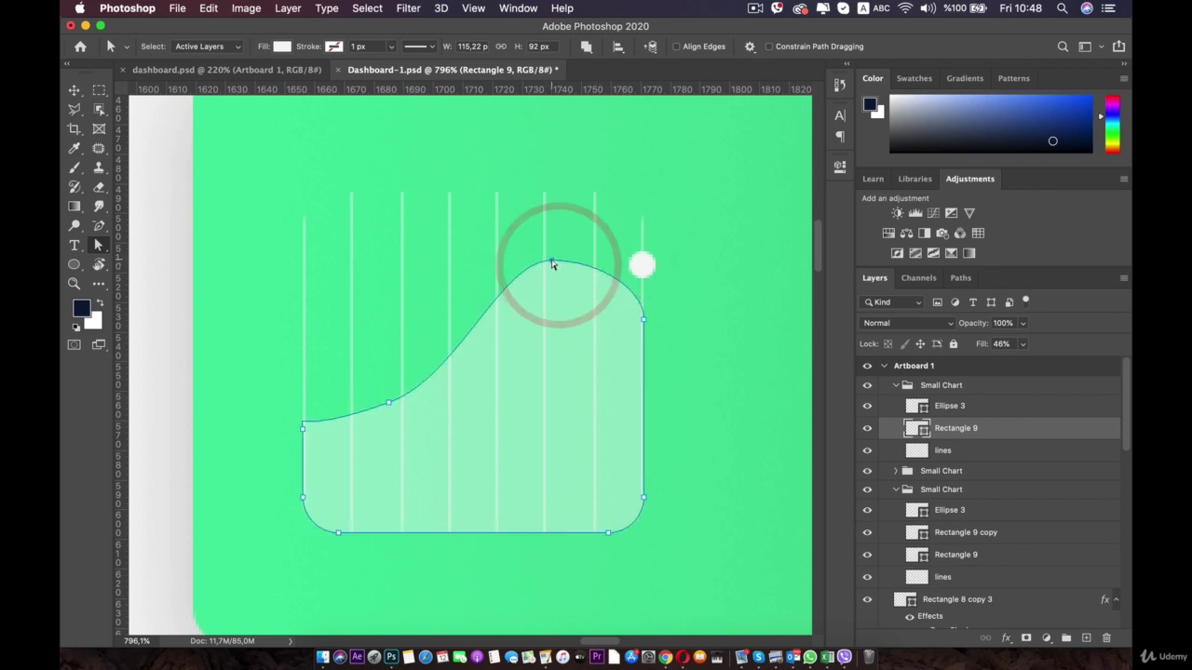
left_click(551, 260)
left_click_drag(600, 262, 603, 257)
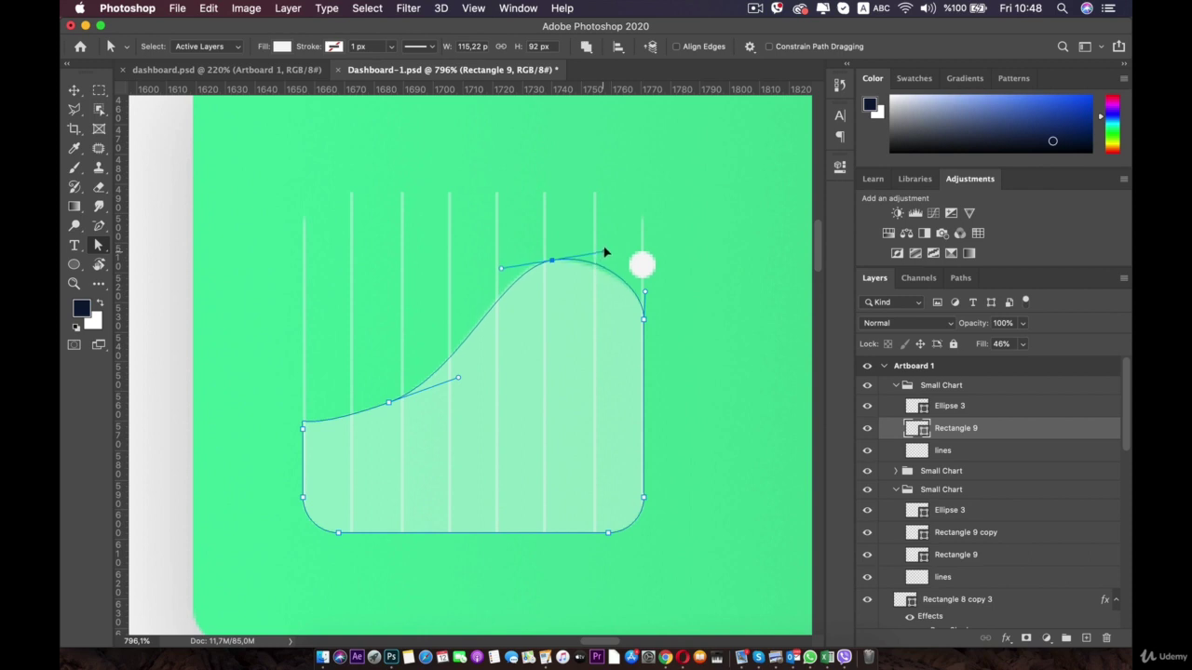
left_click(604, 244)
left_click(549, 359)
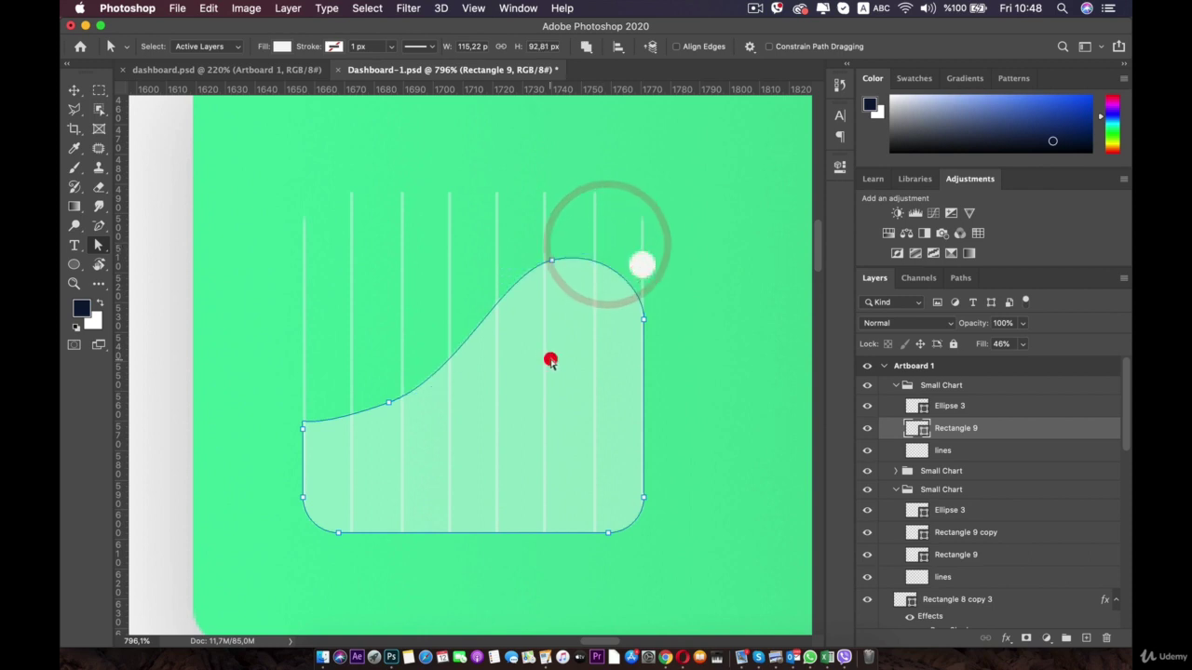
left_click(646, 266)
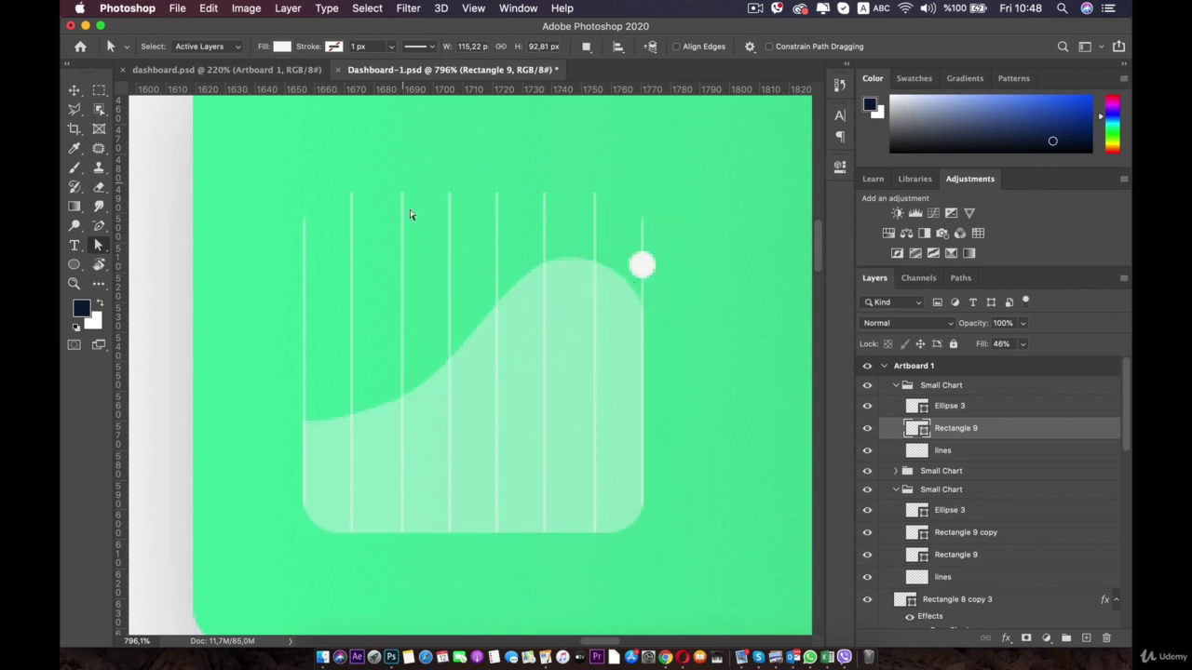
- Duplicate the green card's chart shape and give the copy a white stroke of about 2.5 px with no fill
left_click(72, 90)
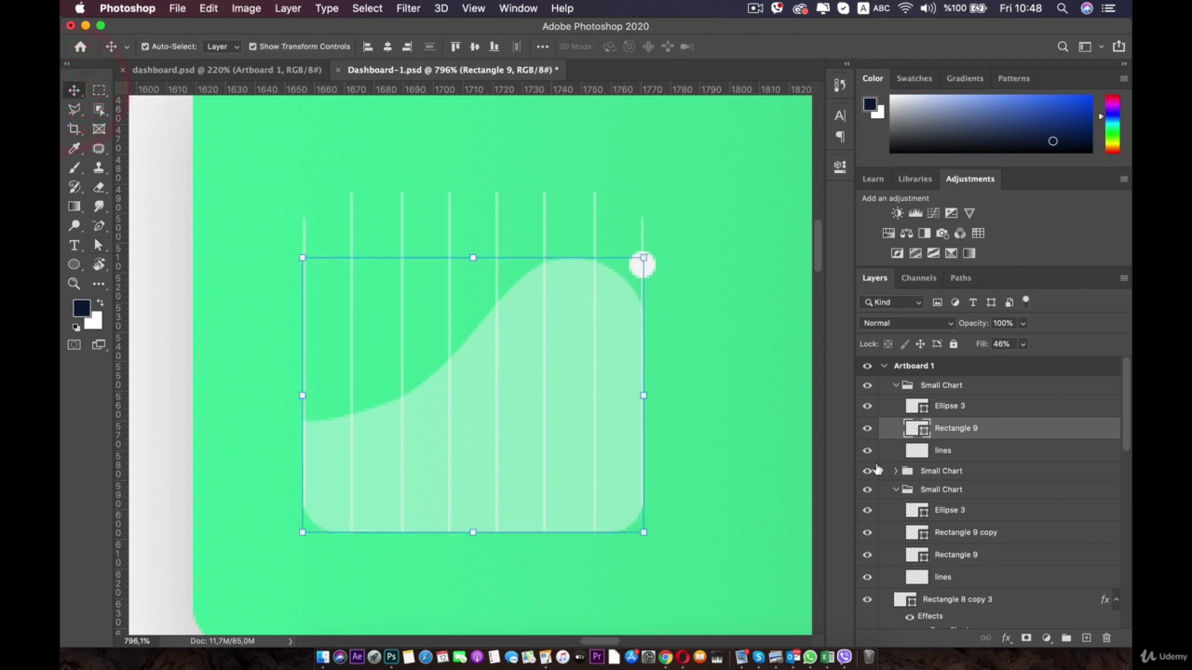
key("super+j")
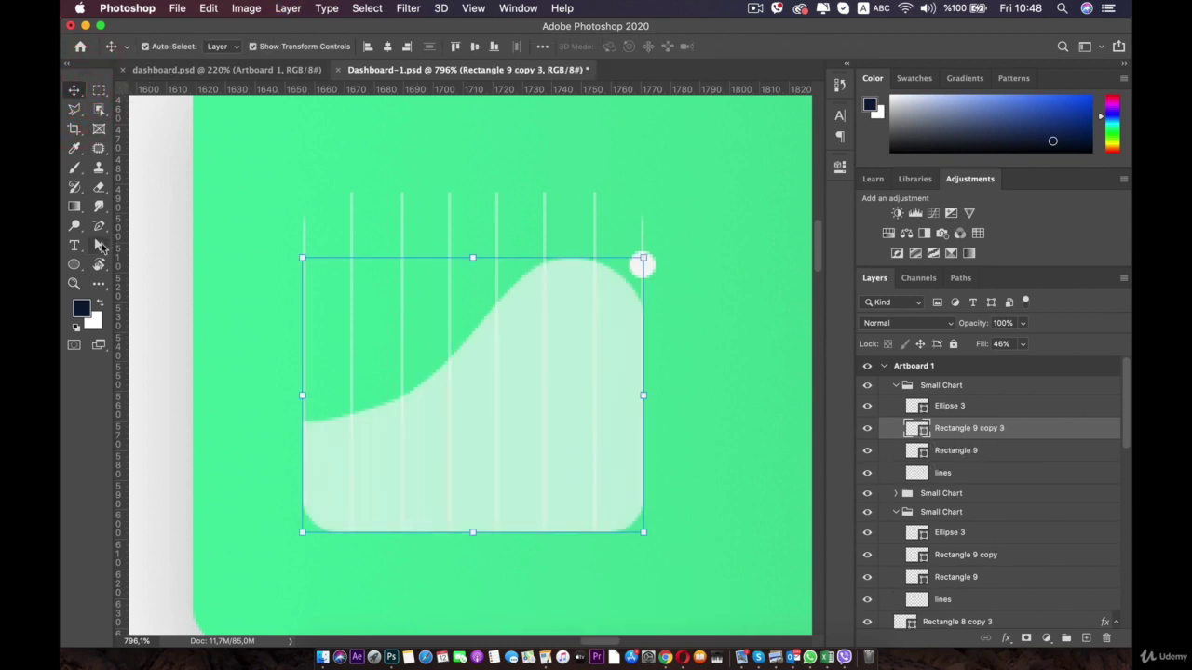
left_click(101, 246)
left_click(334, 45)
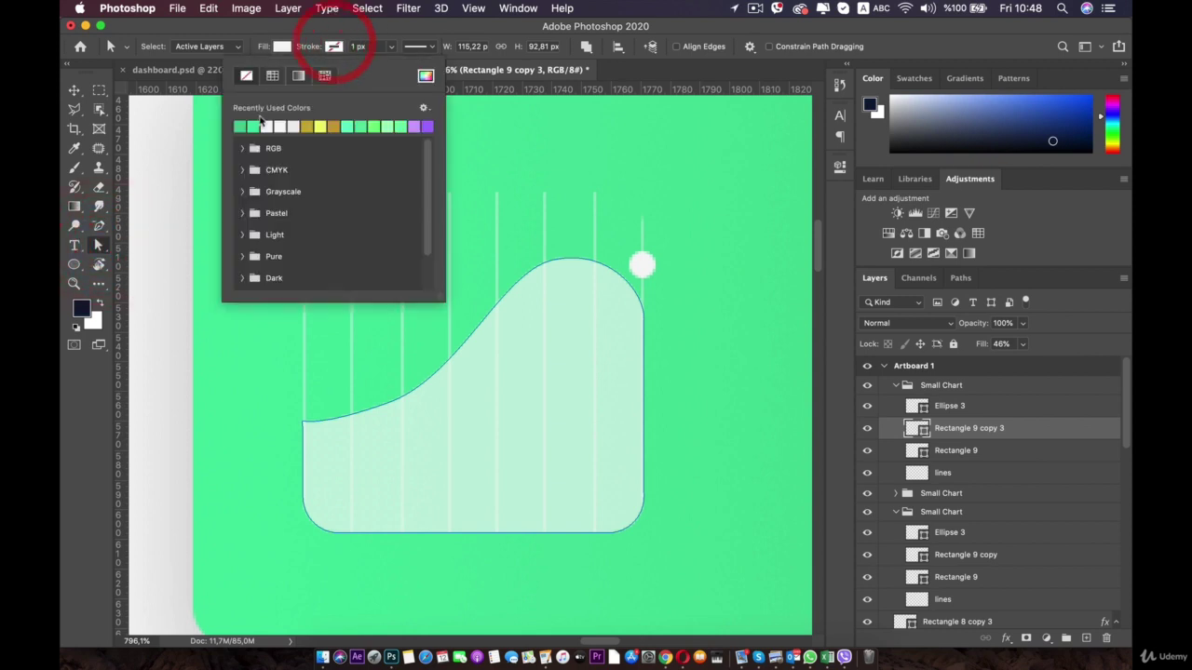
left_click(267, 125)
left_click(390, 47)
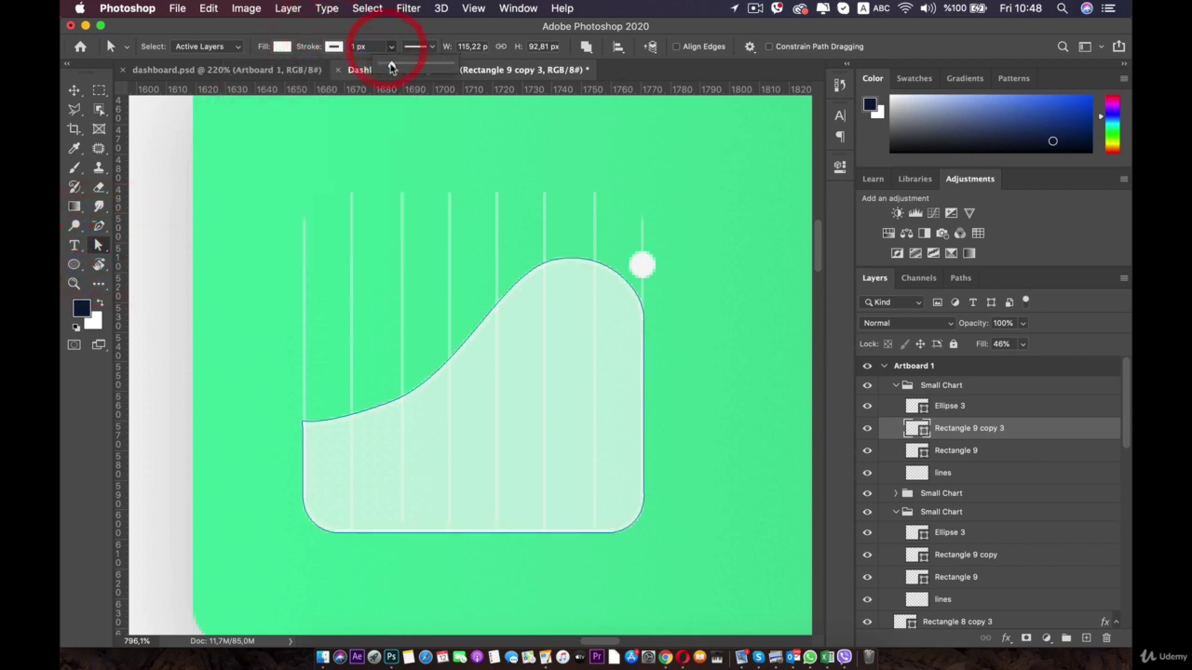
left_click_drag(391, 68, 394, 68)
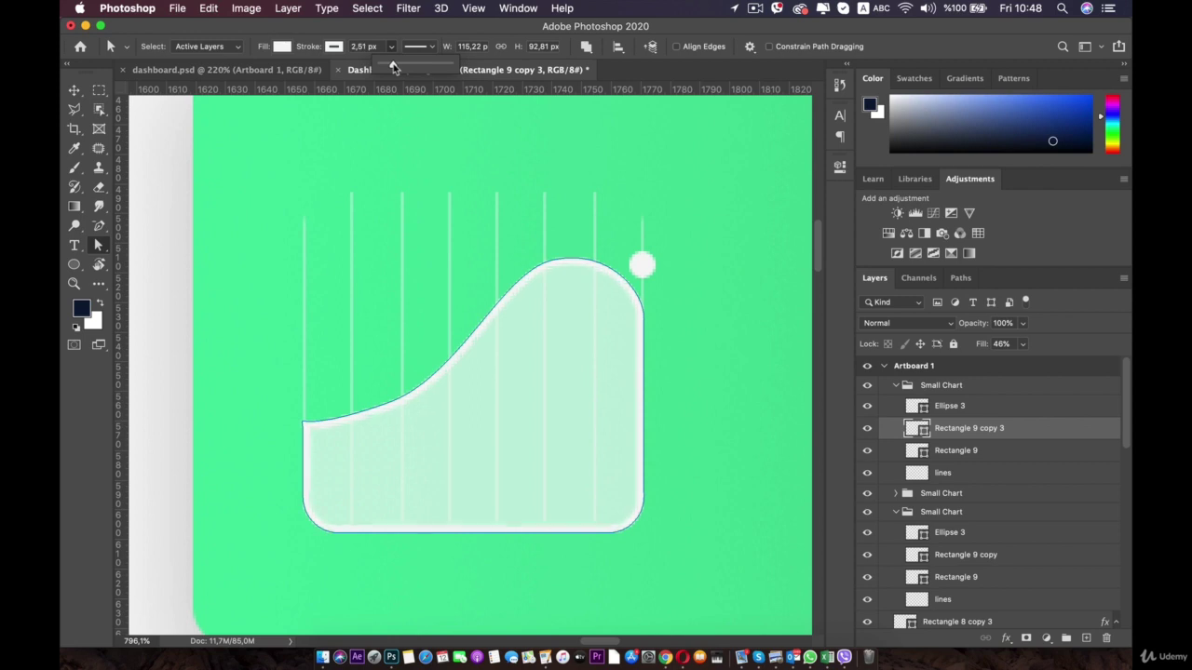
left_click(283, 46)
left_click(196, 76)
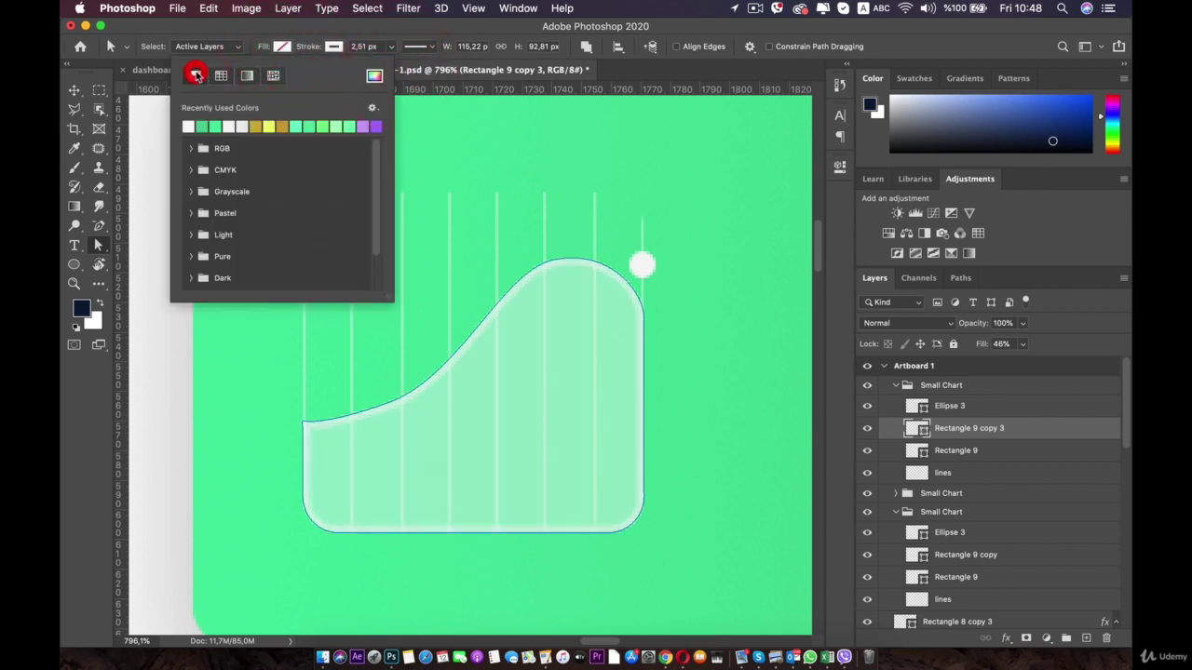
key("Return")
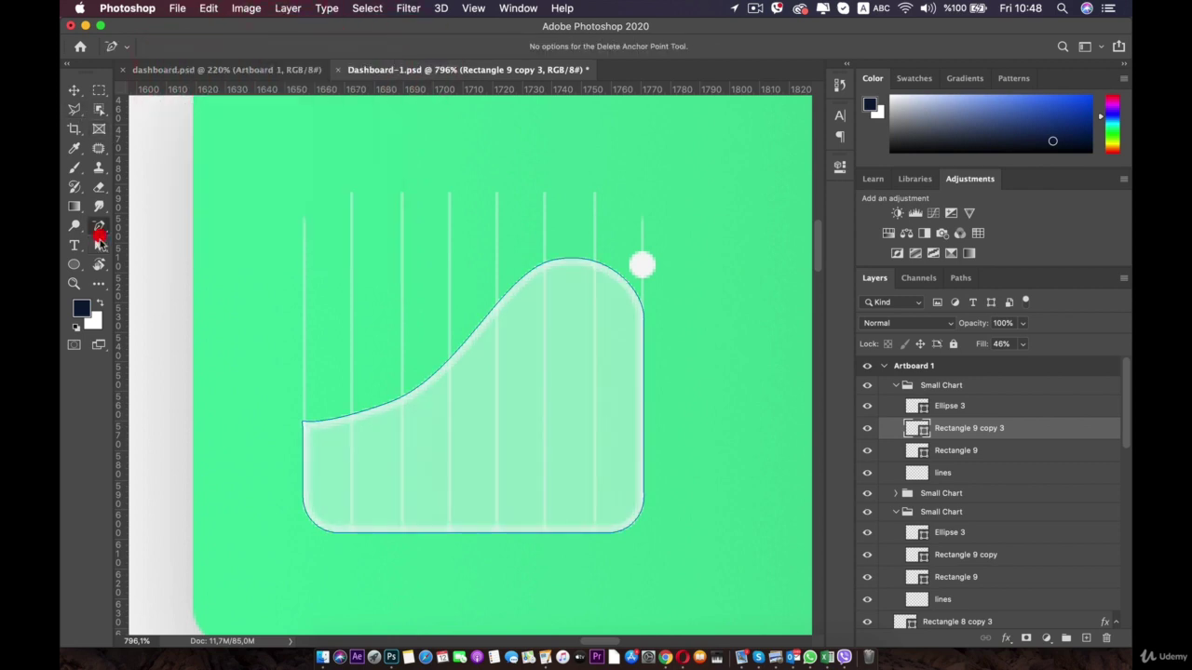
- Delete the anchor at the left end of the outline copy's bottom edge
left_click(317, 526)
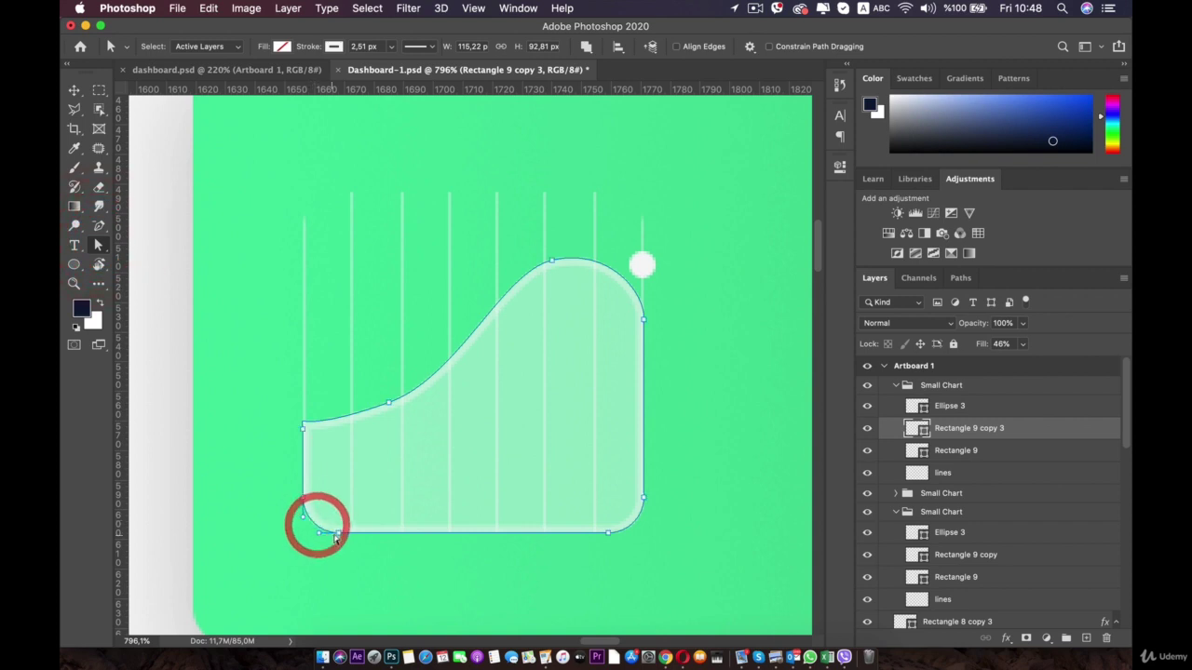
left_click(336, 530)
key("BackSpace")
key("BackSpace")
key("BackSpace")
key("BackSpace")
key("BackSpace")
key("BackSpace")
key("BackSpace")
key("BackSpace")
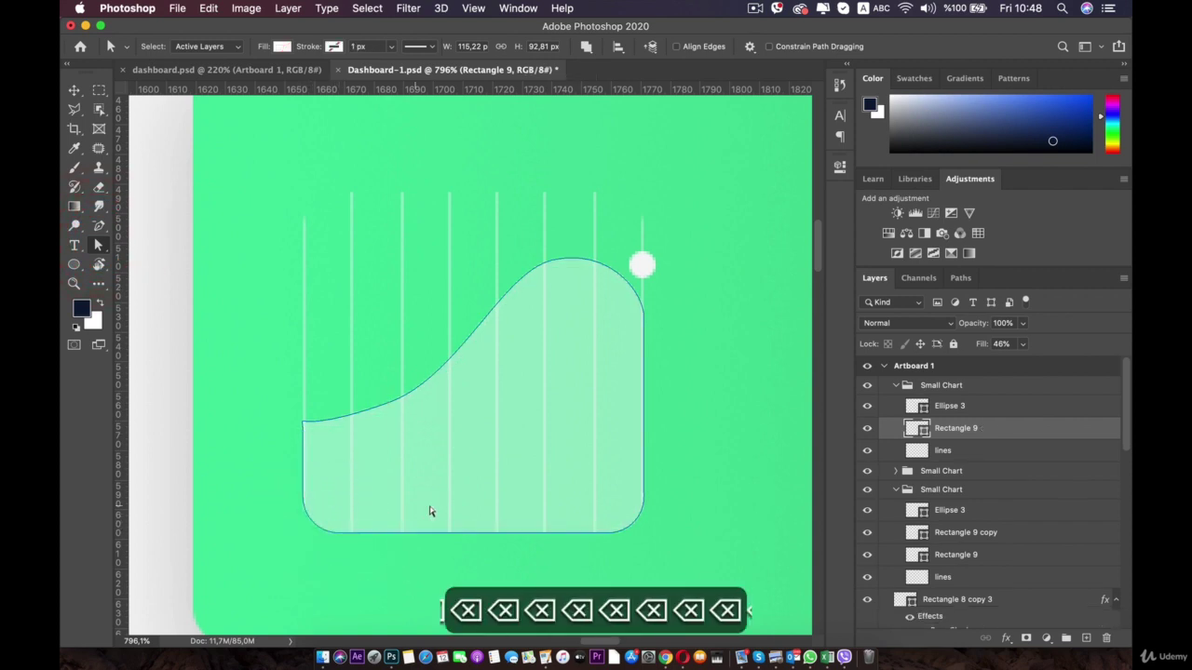
key("super+z")
key("super+z")
key("super+z")
key("super+z")
key("super+z")
key("super+z")
key("super+z")
key("super+z")
key("super+z")
key("super+z")
key("super+z")
key("super+z")
key("super+z")
key("super+z")
key("super+z")
key("super+z")
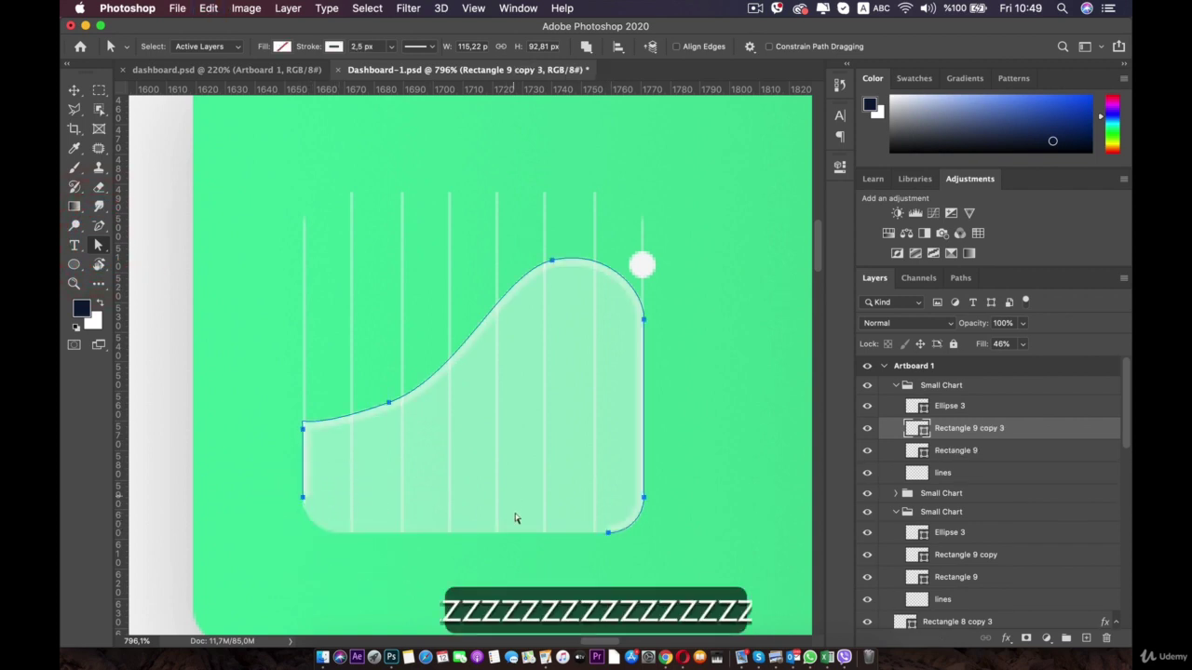
- Delete the two anchors at the outline copy's lower-right corner, removing its right side
left_click(611, 531)
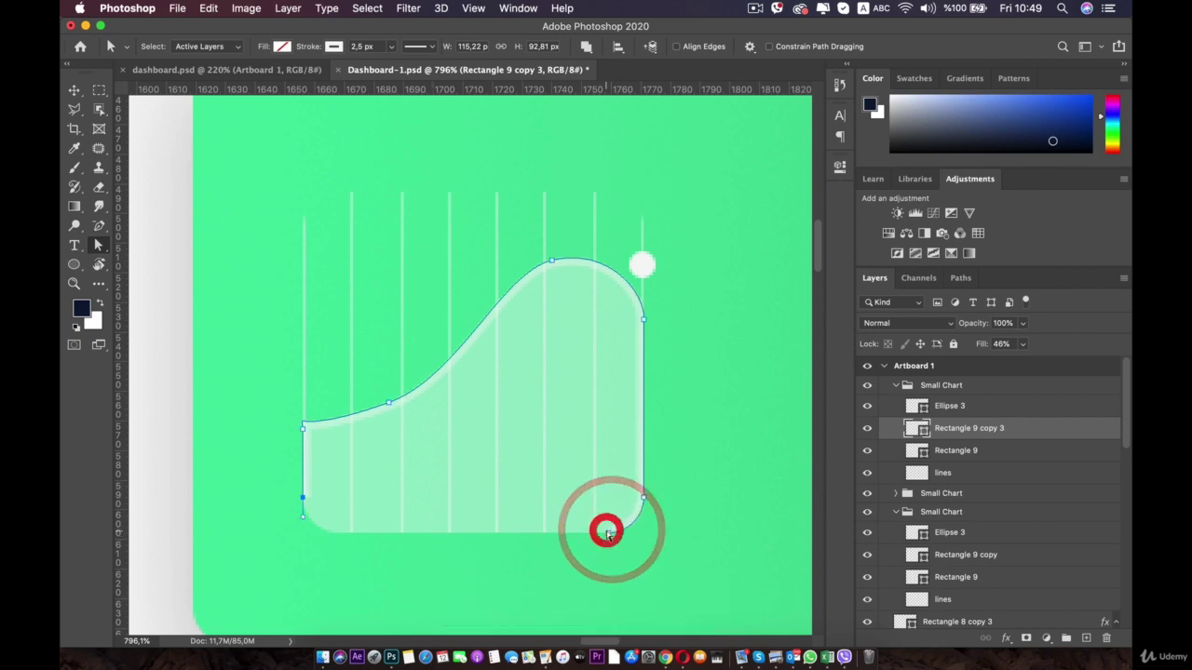
key("BackSpace")
left_click(641, 501)
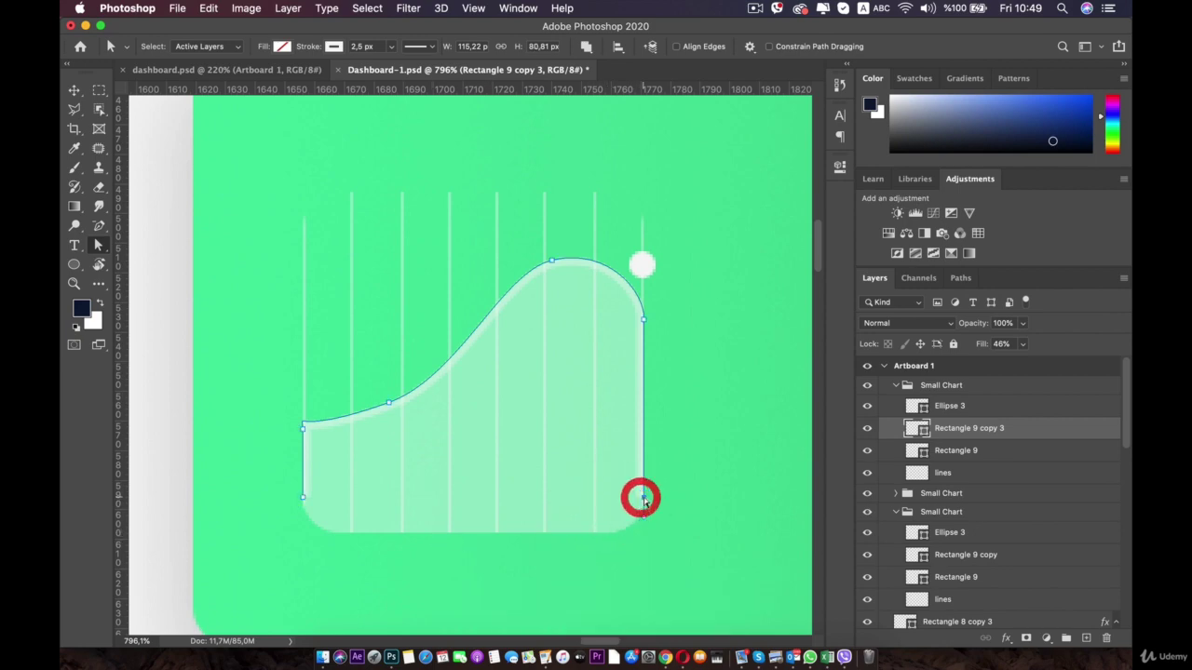
key("BackSpace")
key("BackSpace")
key("BackSpace")
key("BackSpace")
key("BackSpace")
key("BackSpace")
key("BackSpace")
key("BackSpace")
key("BackSpace")
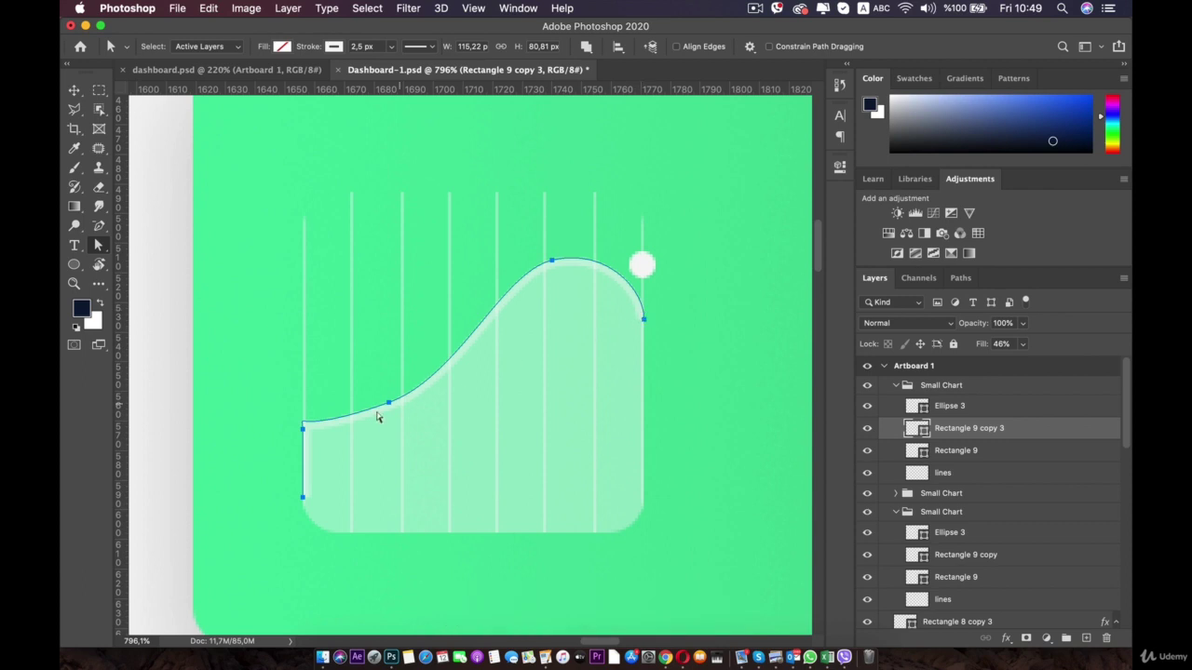
- Delete the lower anchor on the outline copy's left side, leaving only the top curve line
left_click(303, 503)
key("BackSpace")
key("BackSpace")
key("BackSpace")
key("BackSpace")
key("BackSpace")
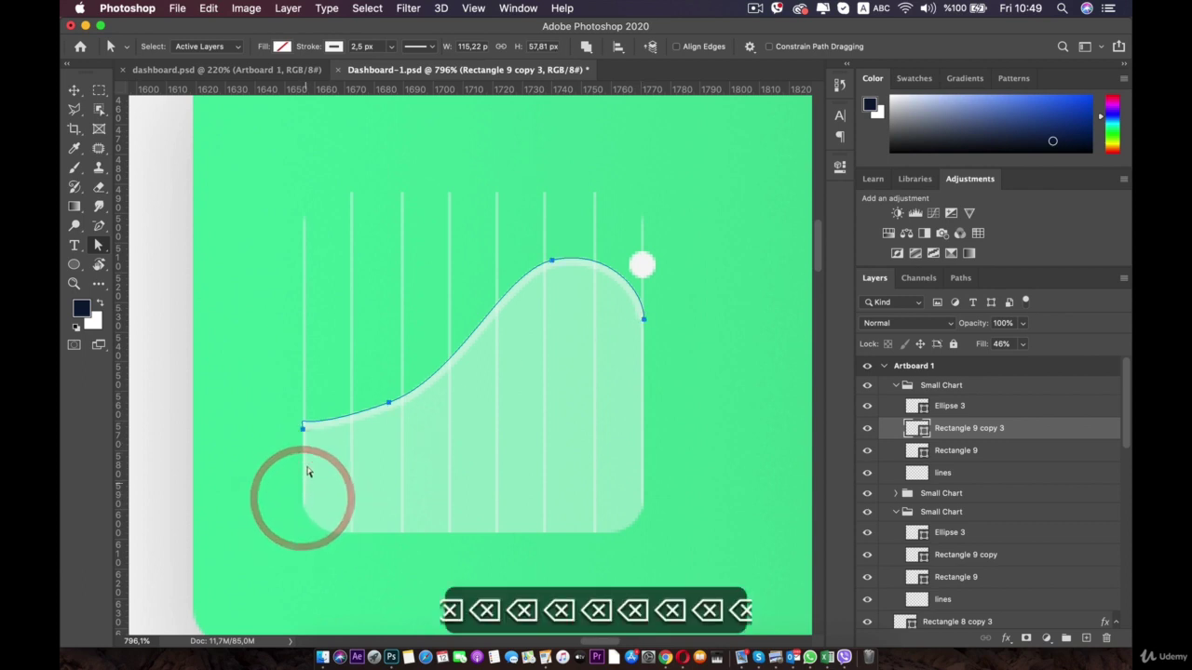
left_click(302, 430)
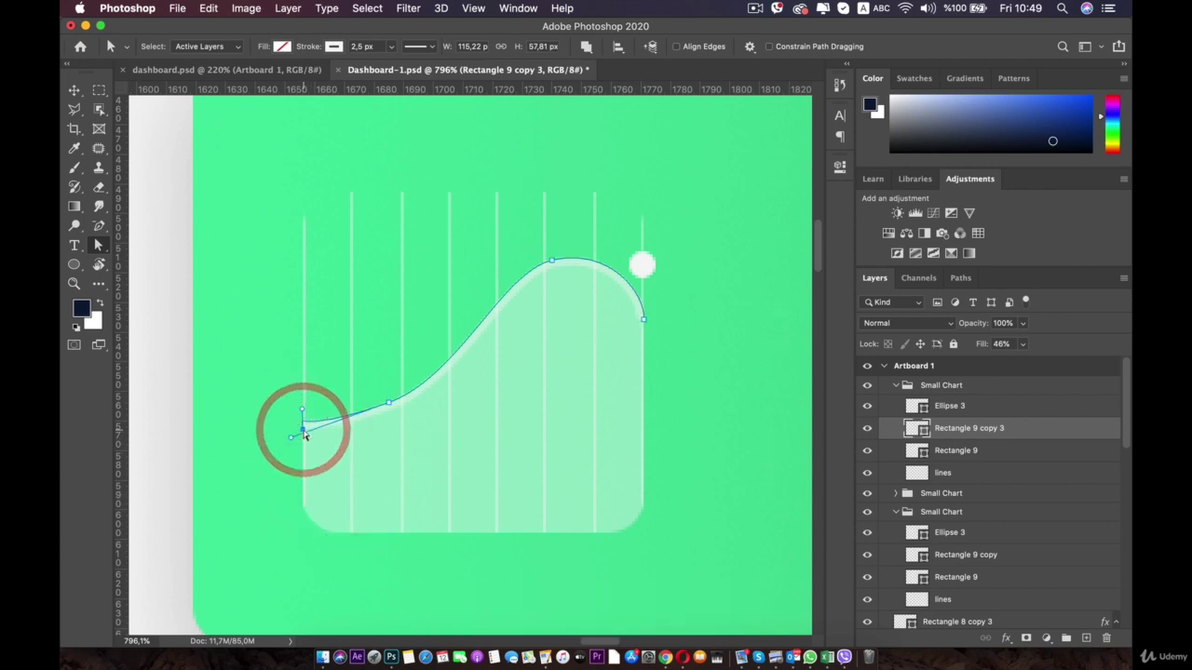
left_click_drag(303, 430, 304, 434)
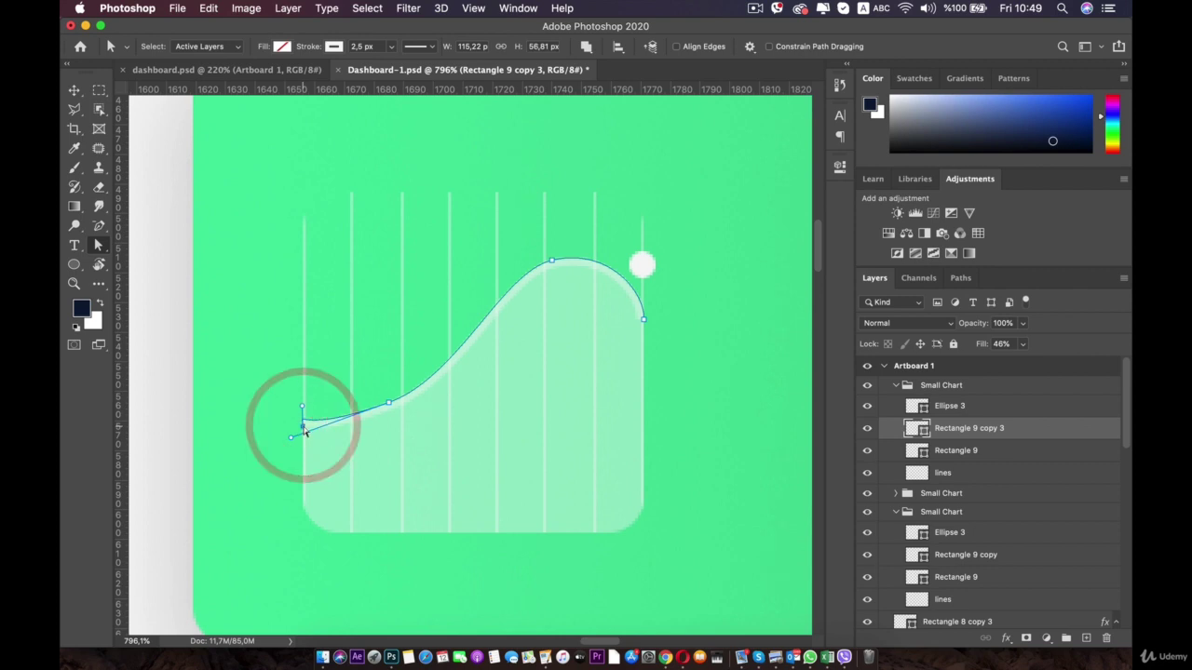
key("super+z")
key("super+z")
key("super+z")
- Pull the upper handle of the outline's left end anchor into the anchor to straighten the curve's start
left_click_drag(303, 430, 518, 319)
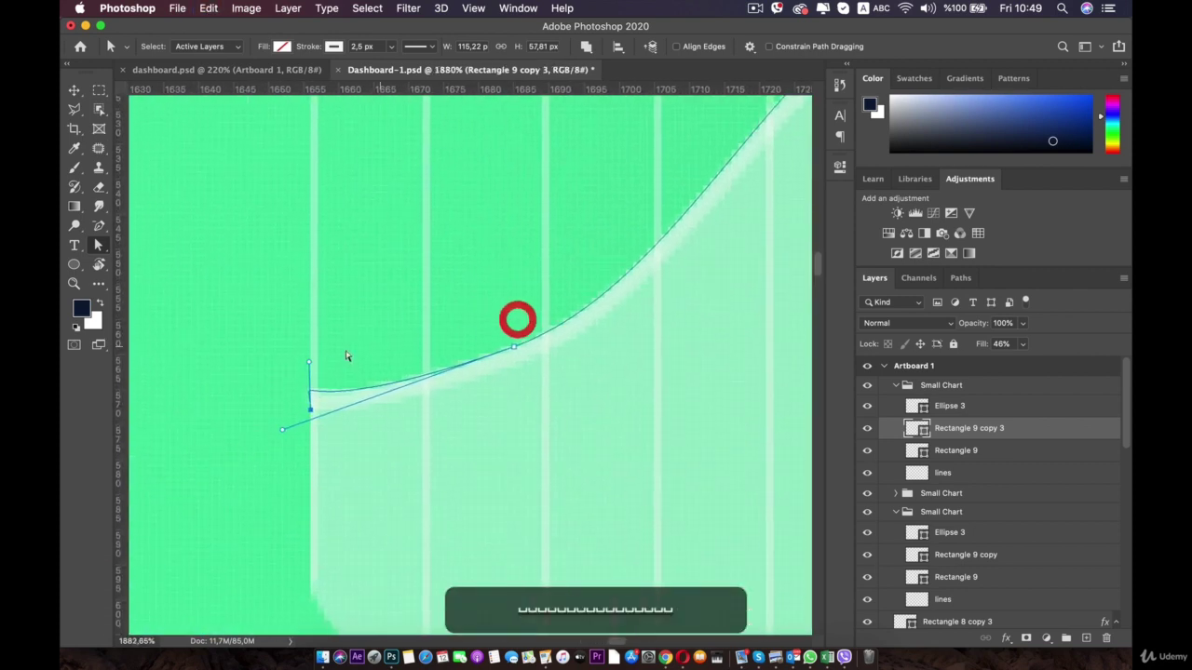
left_click(310, 409, "shift")
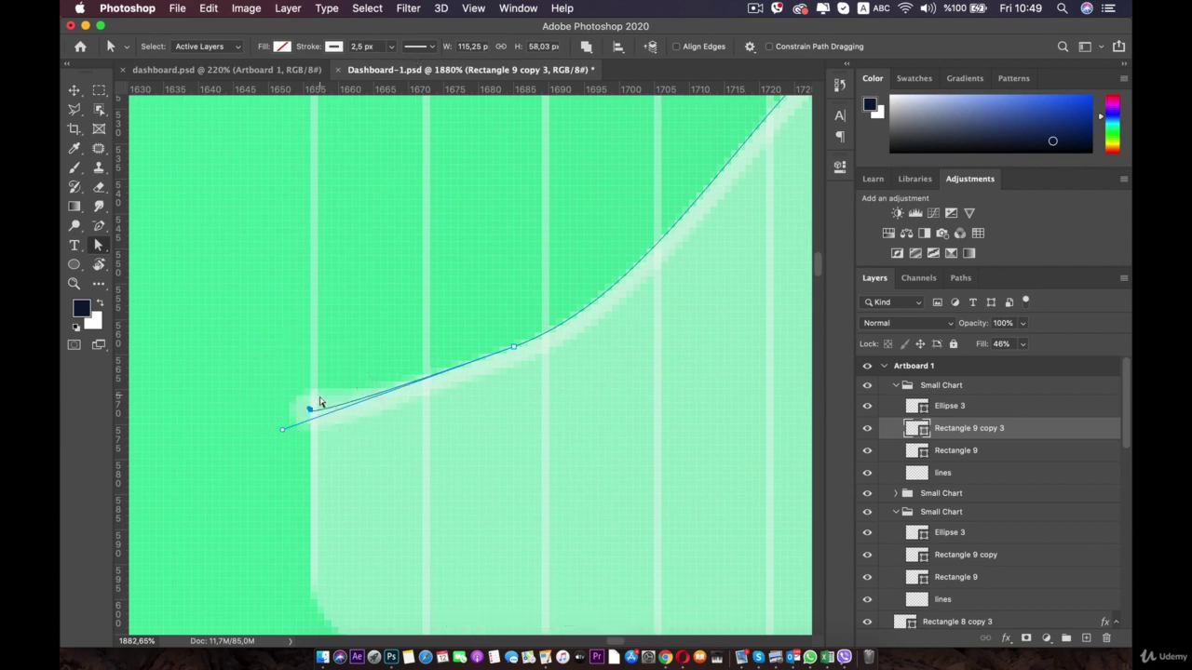
key("shift")
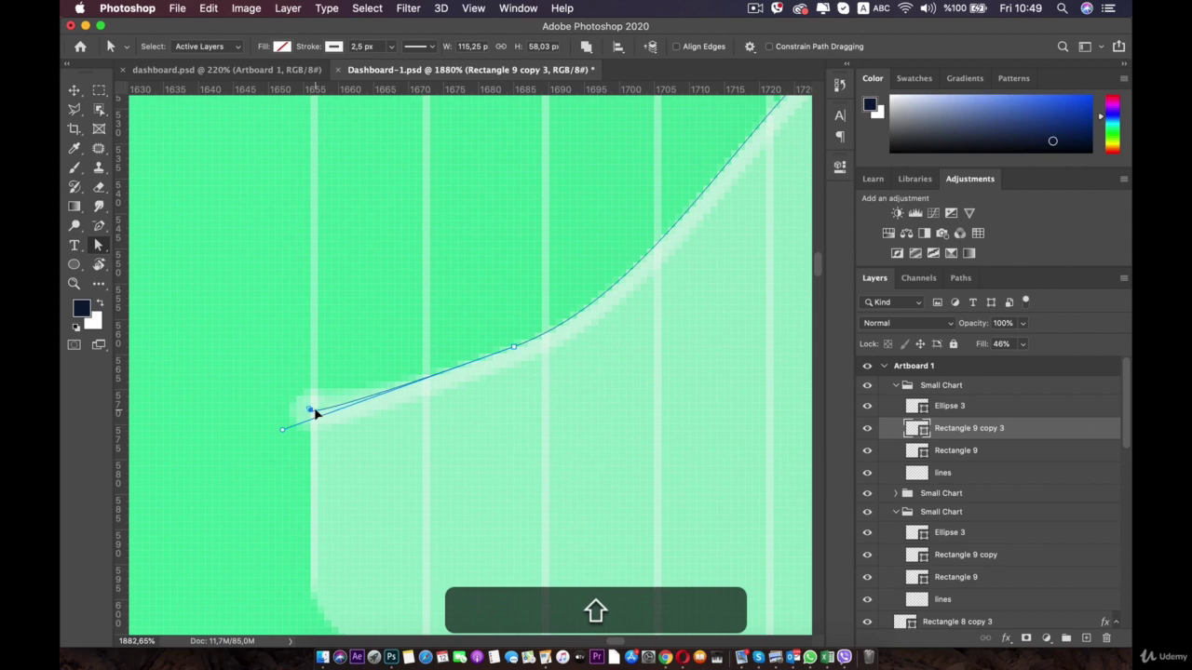
- Set the outline stroke's caps to round and deselect the outline to inspect its left end
left_click(427, 46)
left_click(410, 206)
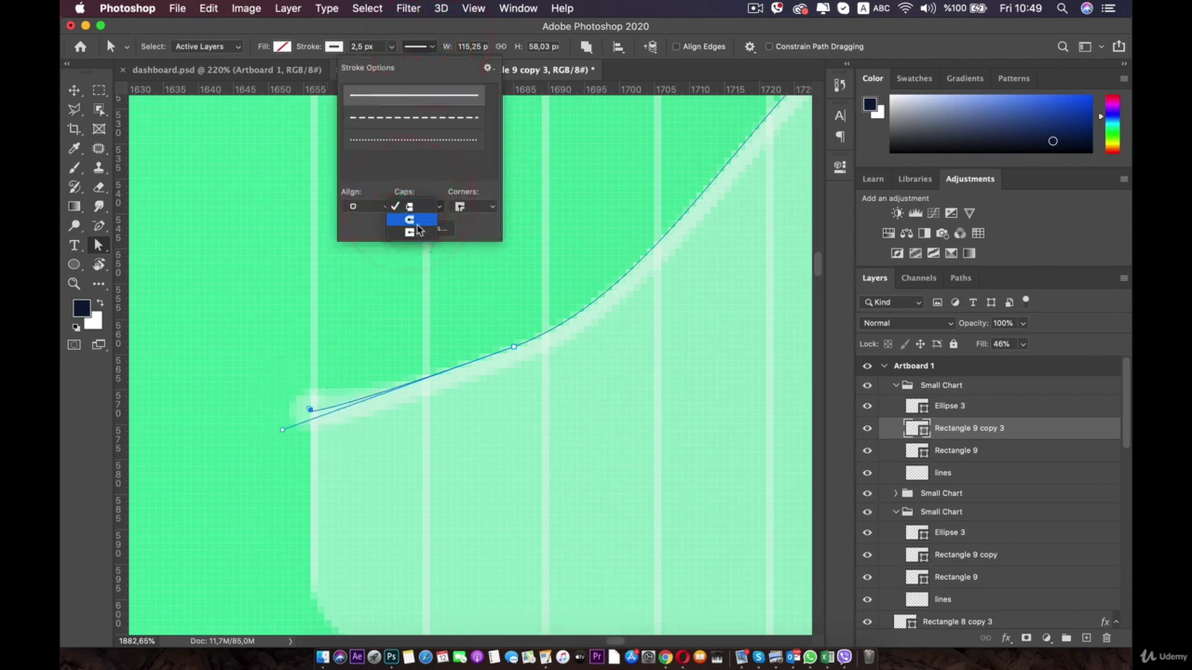
left_click(74, 90)
scroll(196, 192, "down", 3)
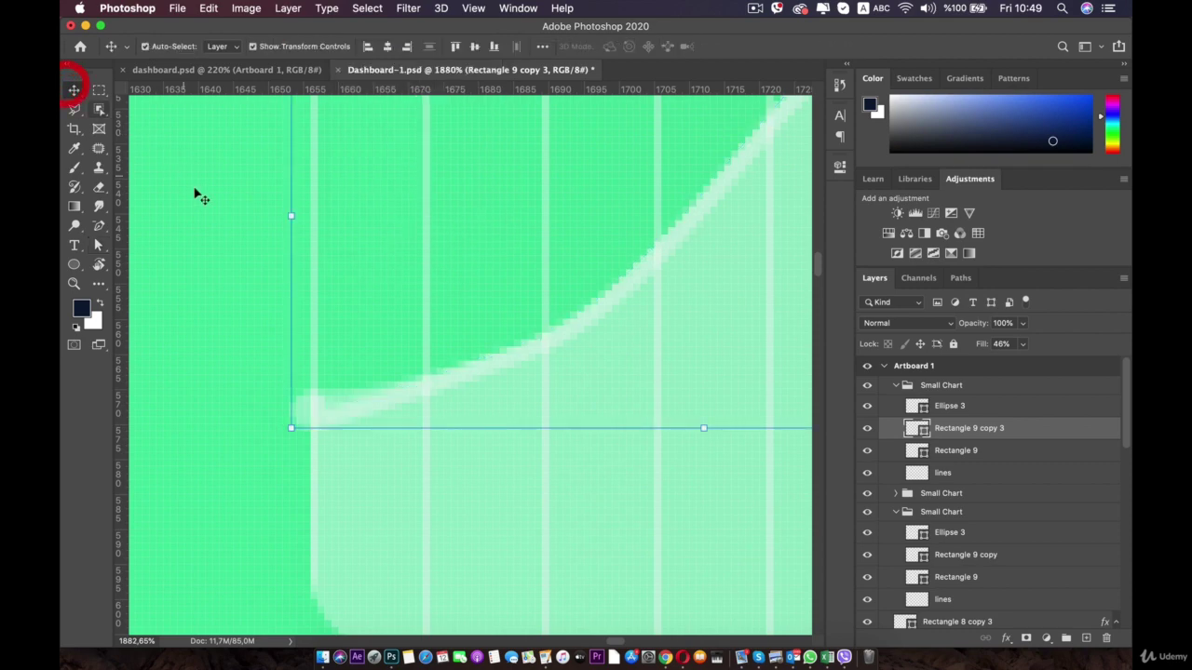
left_click(196, 192)
scroll(347, 419, "down", 1)
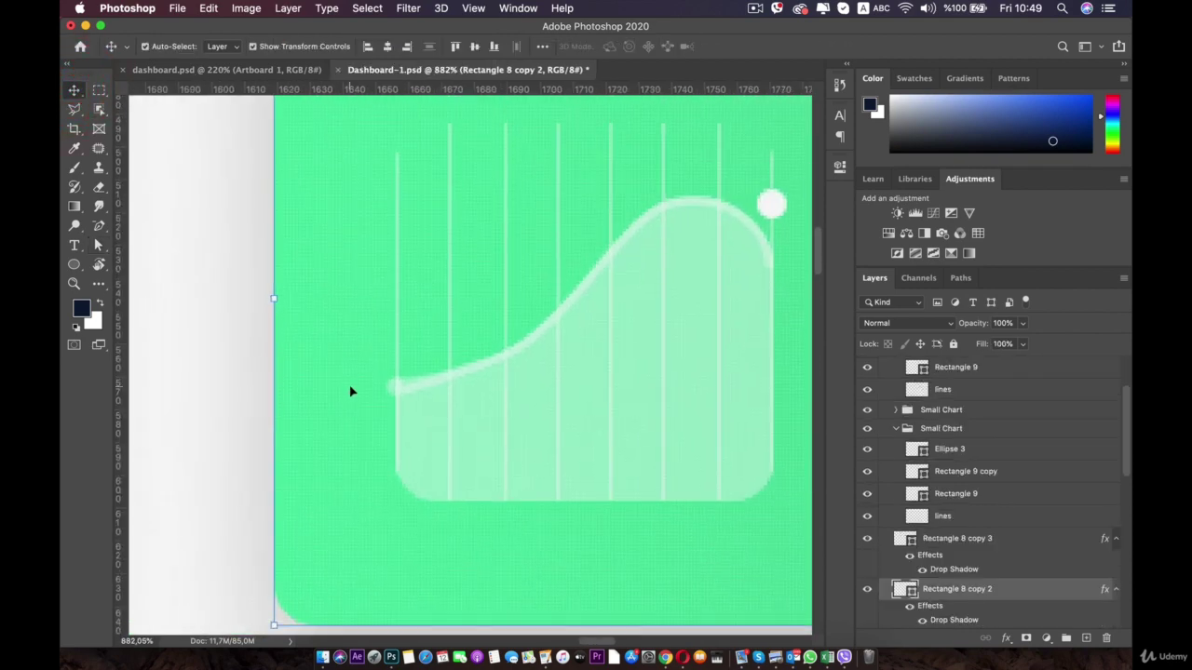
scroll(350, 391, "down", 3)
scroll(404, 397, "up", 4)
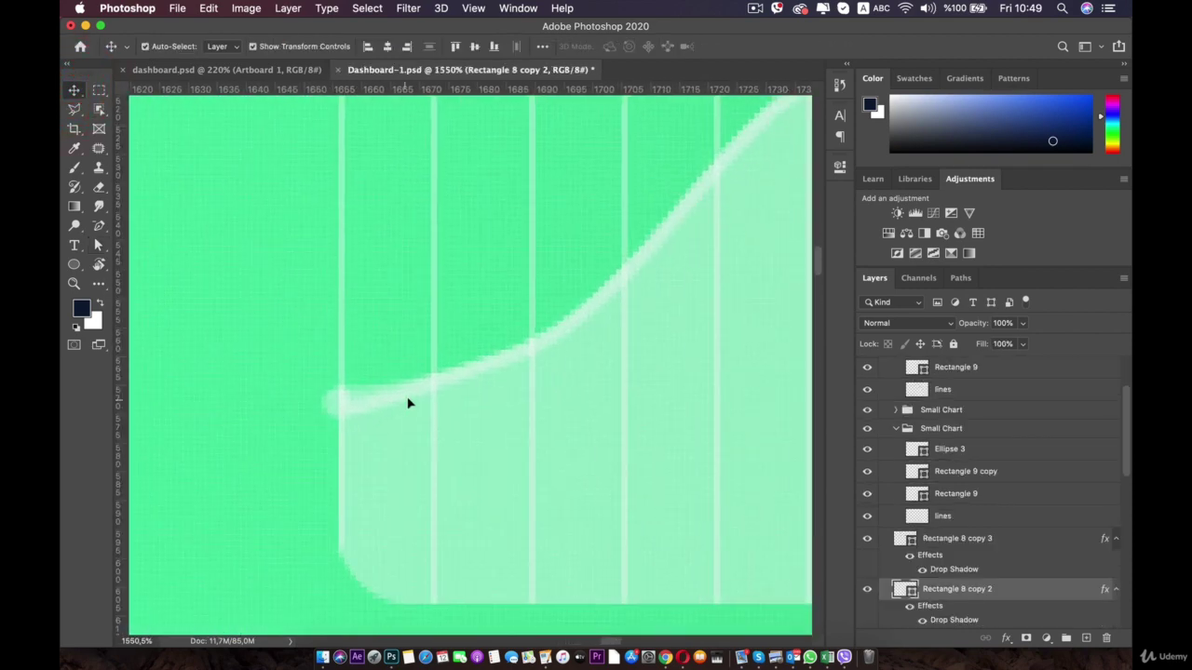
- Select the outline's left end anchor and extend its handle horizontally to the right, into the chart
left_click(399, 403, "alt")
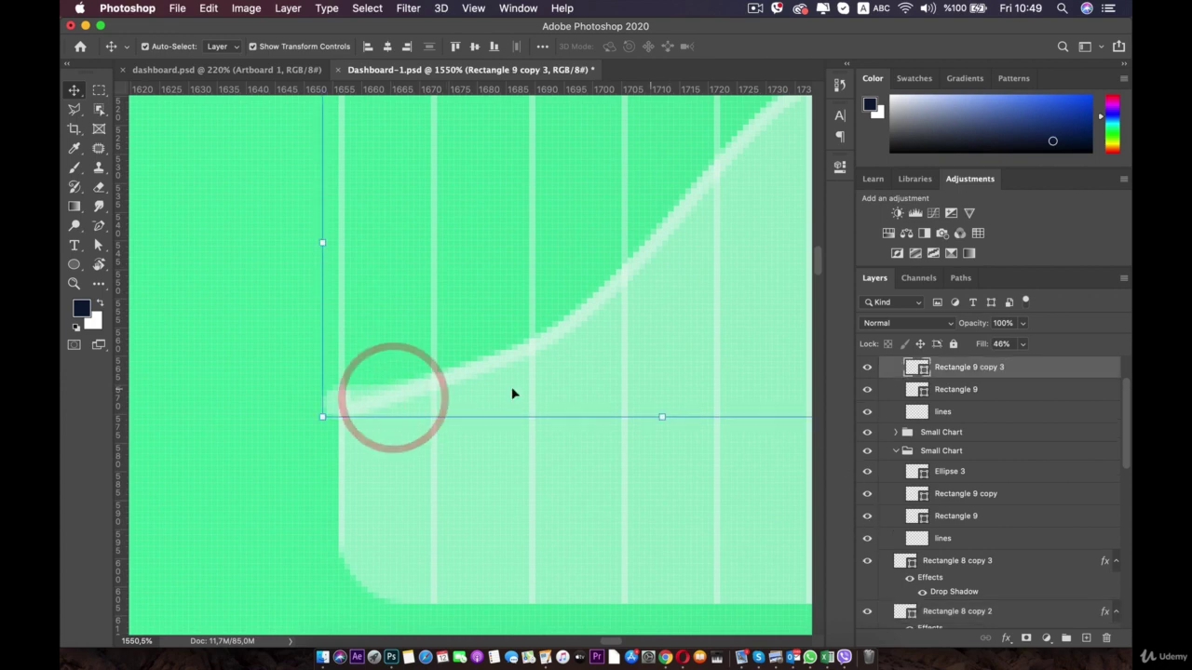
left_click(98, 244)
left_click(97, 244)
left_click(341, 401)
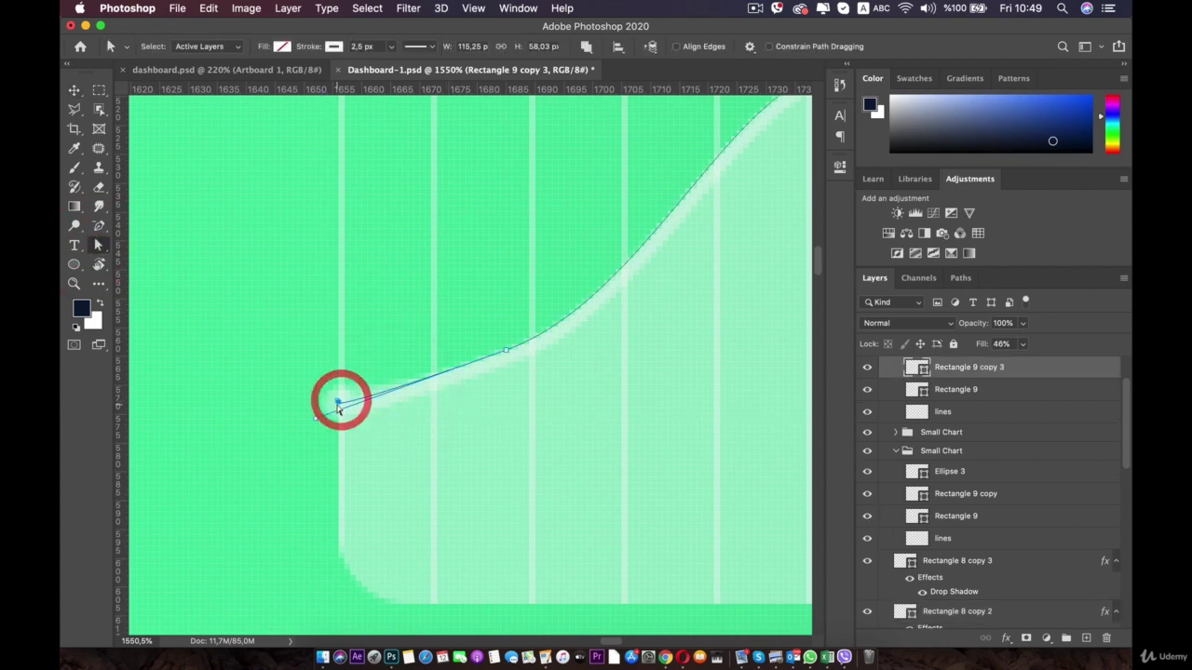
scroll(341, 402, "up", 3)
left_click_drag(338, 399, 652, 311)
scroll(416, 395, "up", 4)
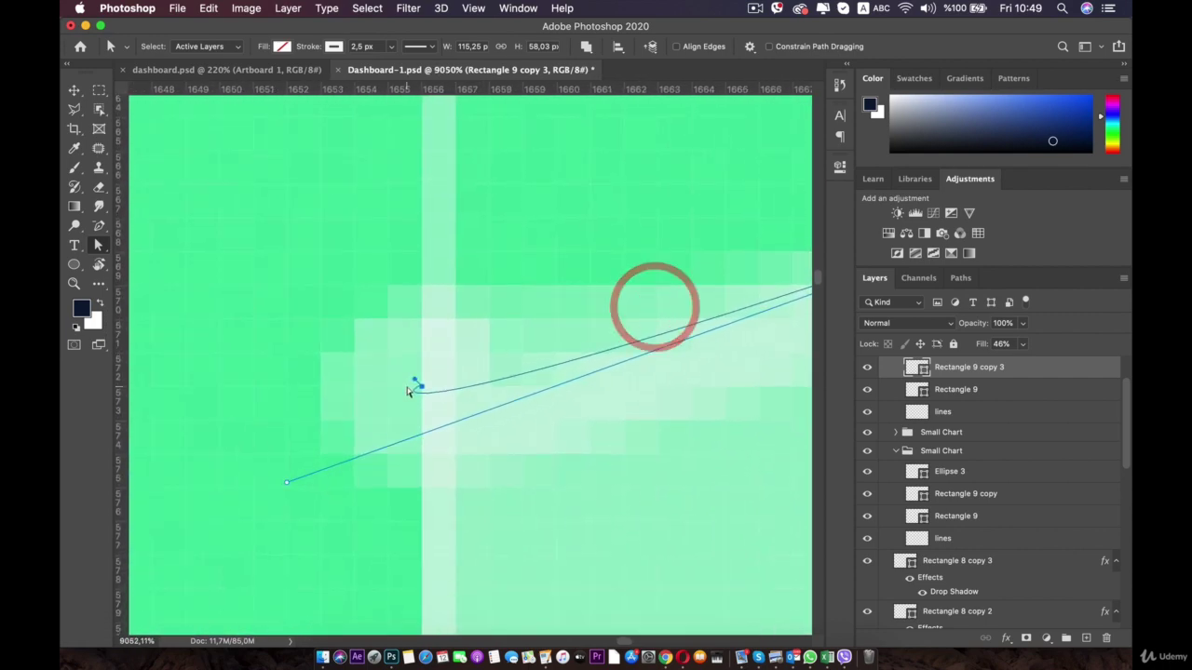
mouse_move(415, 380)
left_mouse_down()
mouse_move(417, 399)
mouse_move(524, 378)
mouse_move(441, 387)
mouse_move(462, 385)
left_mouse_up()
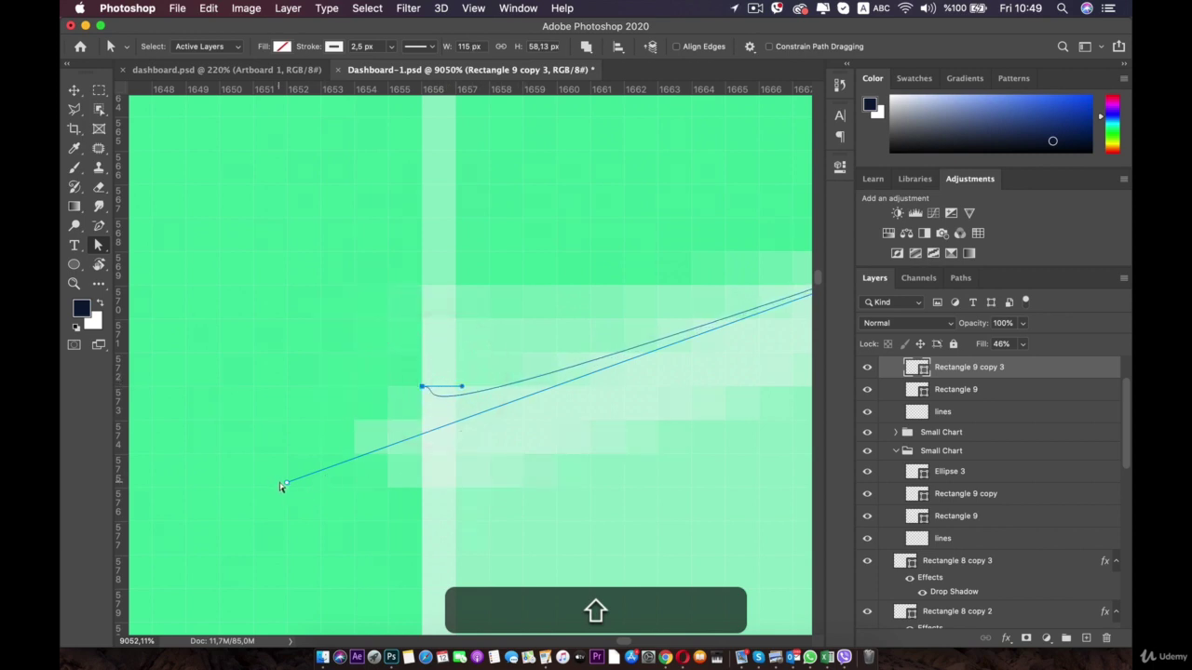
key("super+z")
key("super+z")
key("super+z")
key("shift+super+z")
key("shift+super+z")
key("shift+super+z")
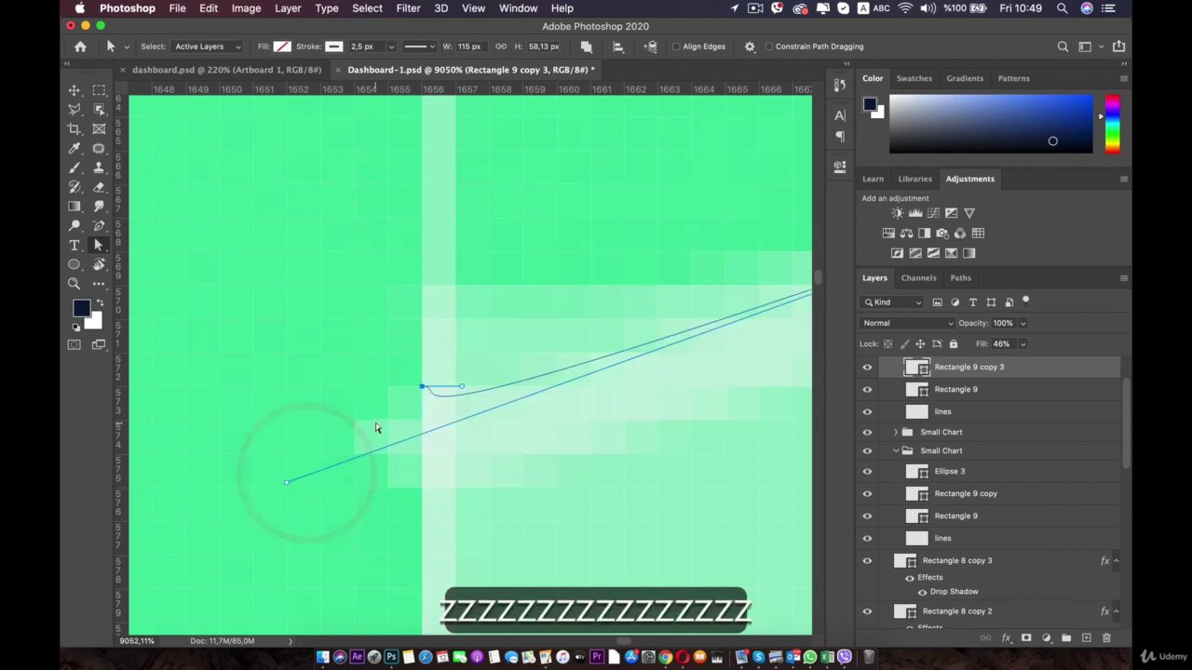
- Shorten the second anchor's lower-left handle so its end lies just inside the chart's left edge
key("super+minus")
key("super+minus")
key("super+minus")
key("super+minus")
left_click(315, 410)
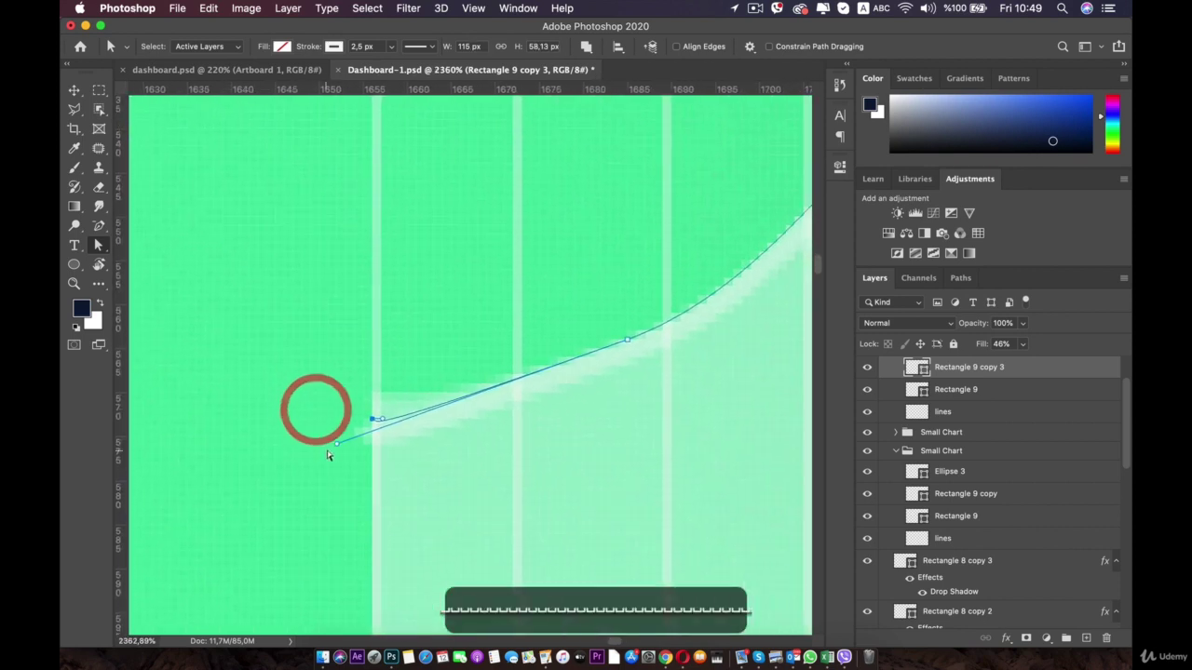
left_click_drag(336, 447, 387, 424)
scroll(387, 423, "down", 2)
scroll(387, 424, "up", 3)
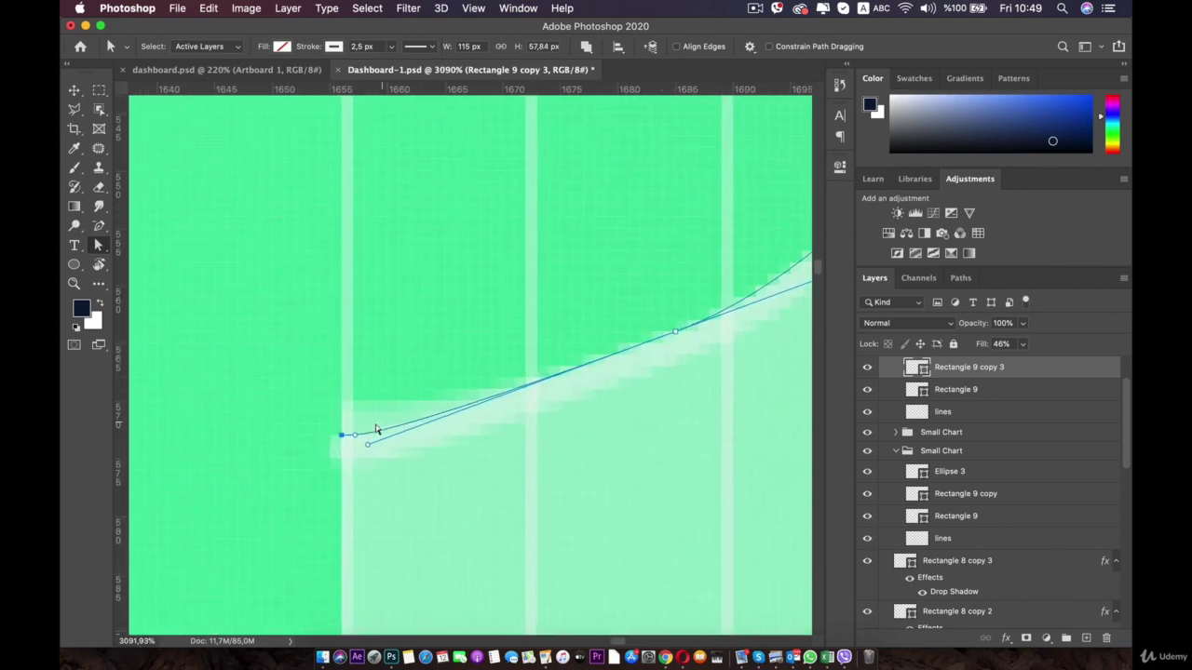
- Try to lower the outline's left end anchor and inspect how the curve starts
scroll(376, 430, "up", 2)
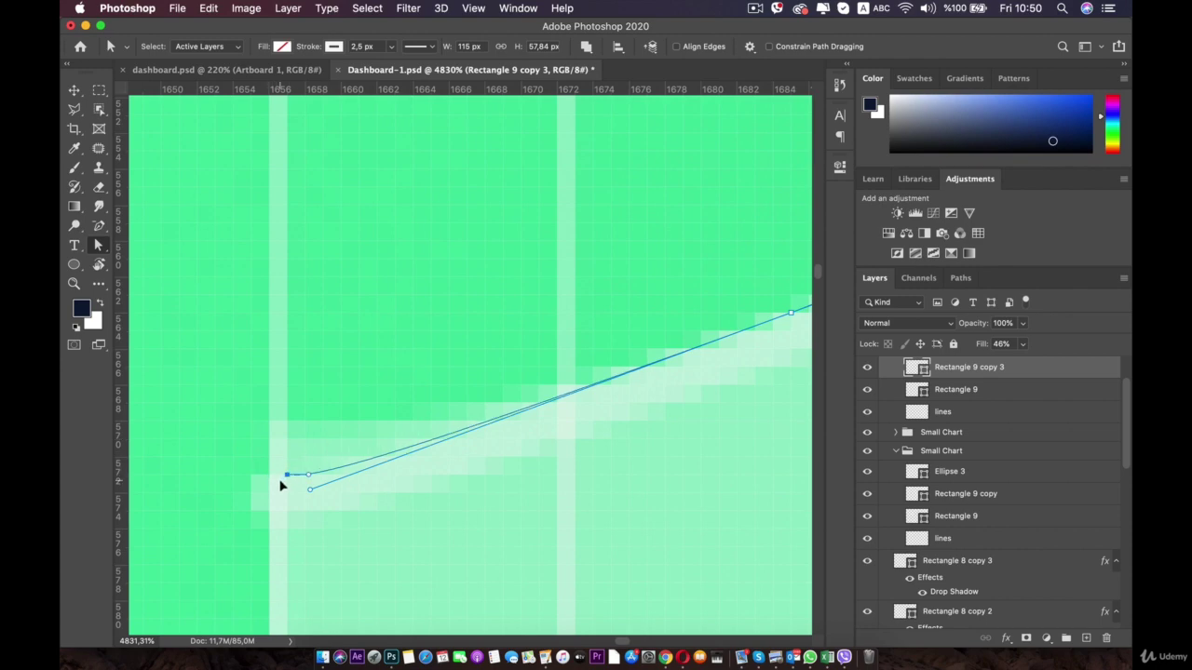
left_click(283, 488)
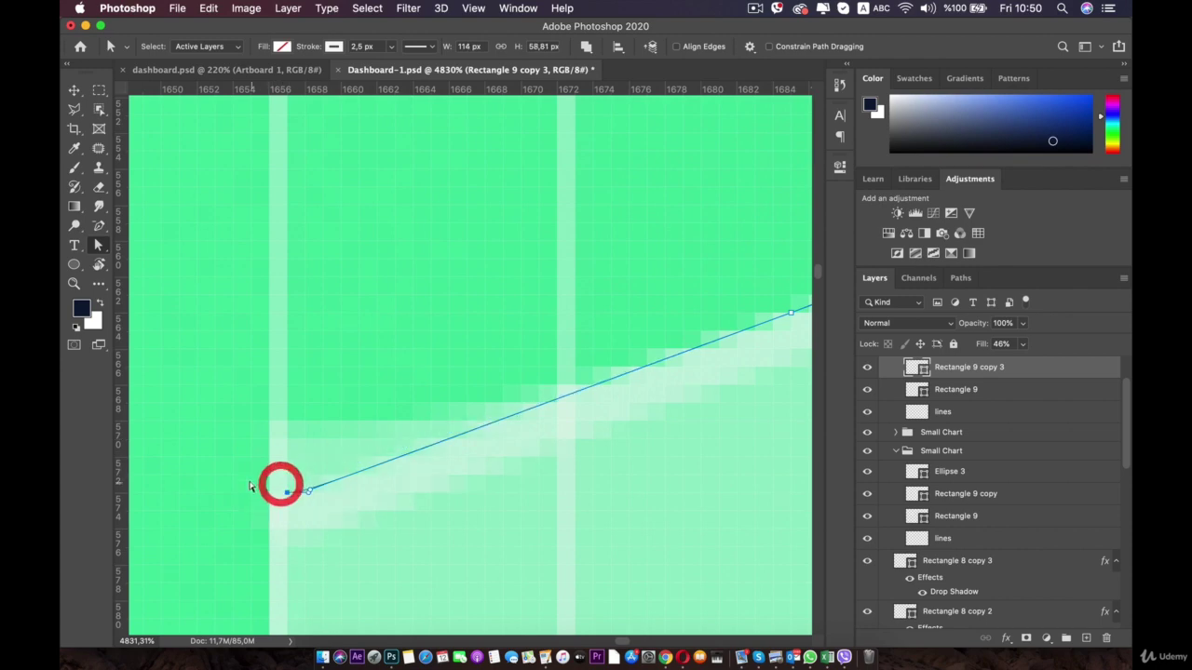
scroll(221, 472, "down", 4)
scroll(229, 479, "down", 3)
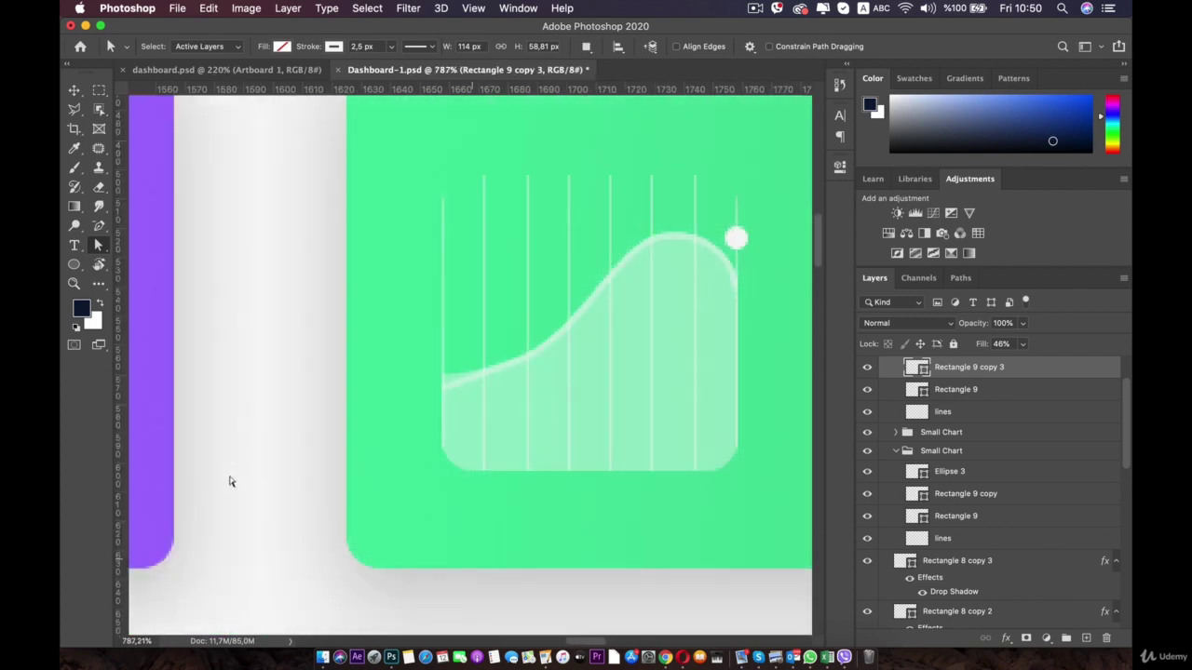
scroll(234, 468, "up", 4)
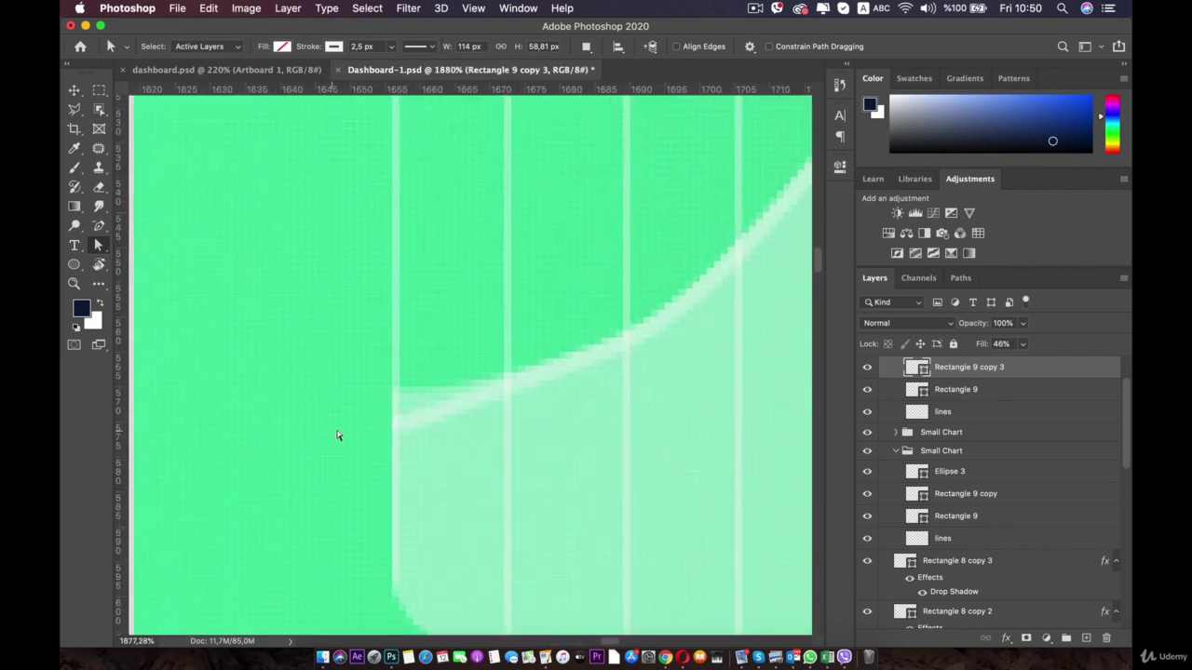
left_click(391, 431)
key("z")
- Raise the outline's left end anchor to the chart's upper-left corner and shorten the second anchor's lower-left handle
left_click_drag(391, 428, 327, 454)
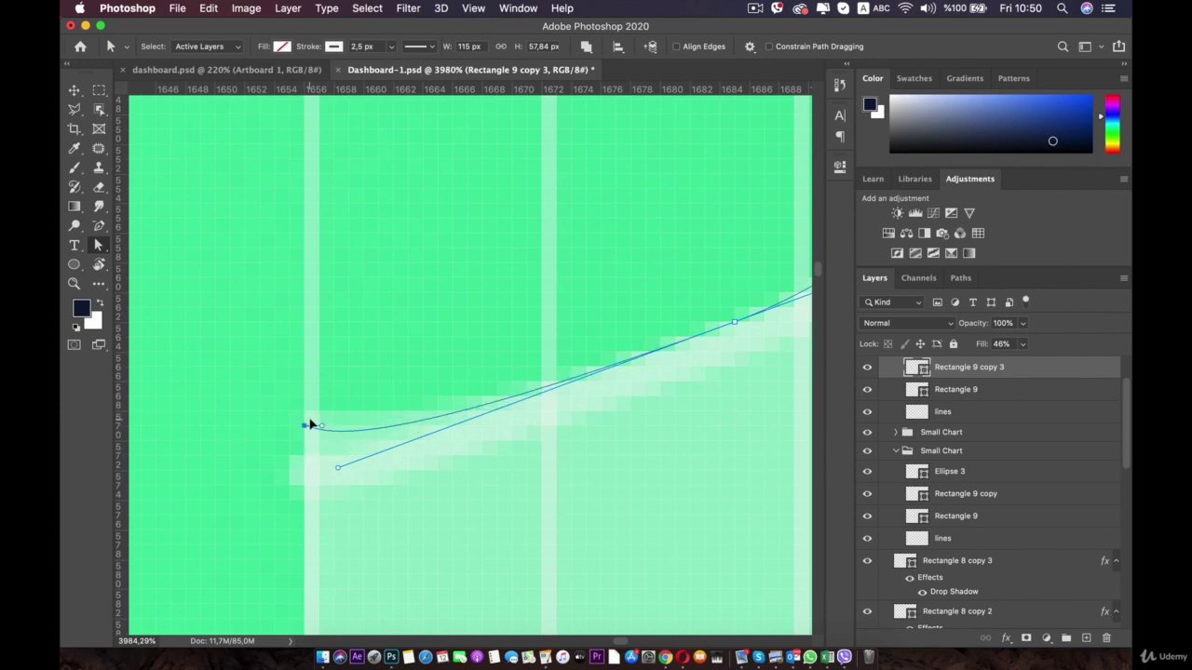
left_click_drag(310, 424, 308, 413)
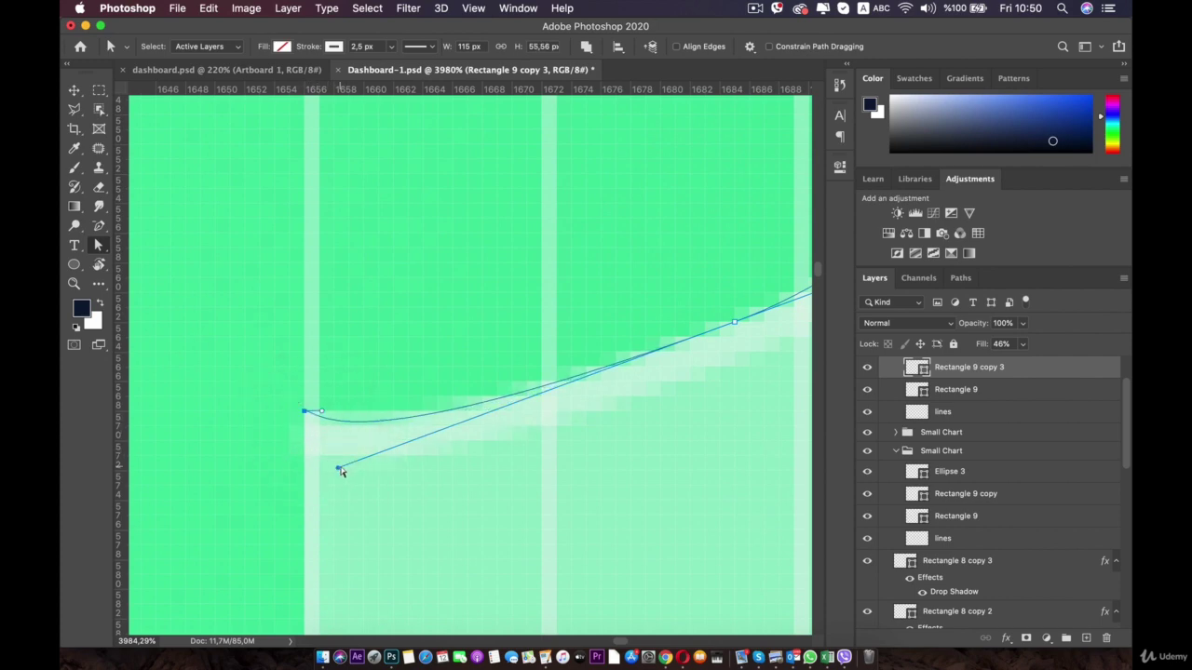
left_click_drag(341, 472, 397, 453)
left_click(397, 452, "alt")
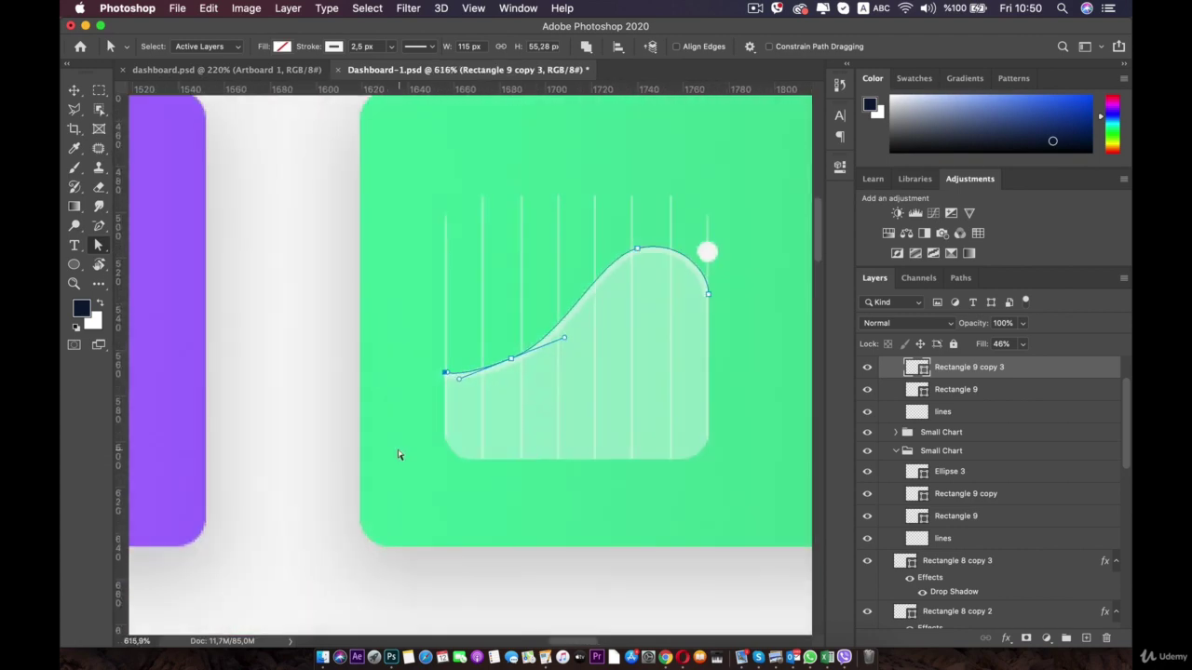
left_click(328, 382, "alt")
left_click(329, 386, "alt")
left_click(329, 387, "alt")
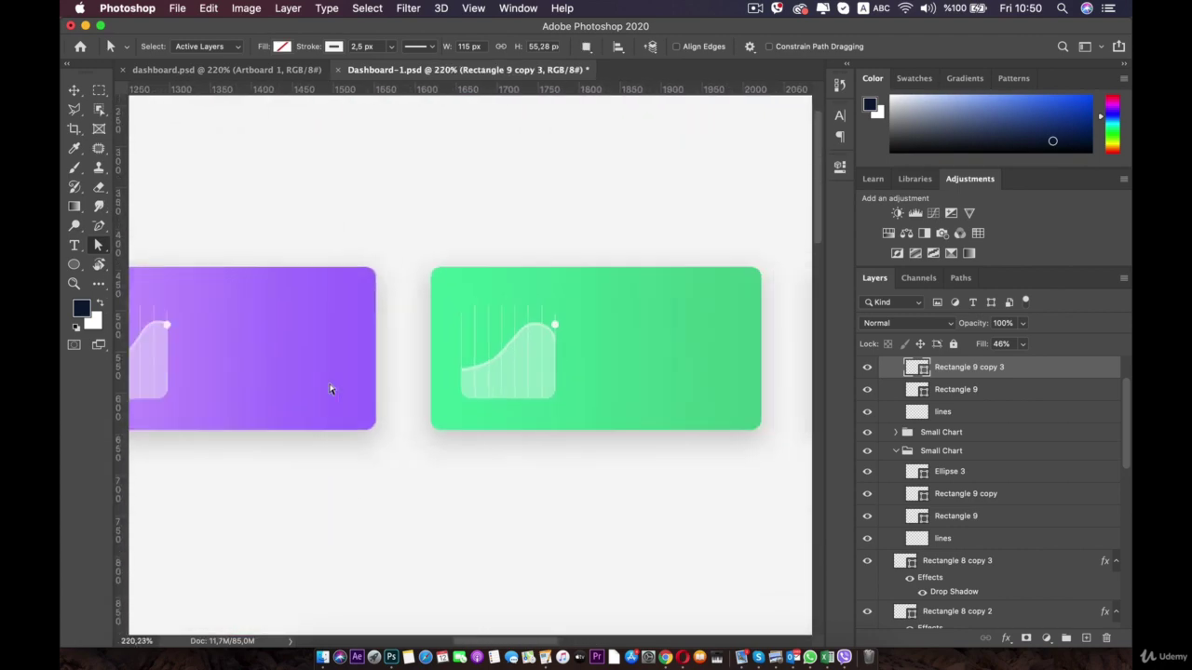
- Fine-tune the second anchor's lower-left handle slightly to the left and deselect the outline's path
key("super+plus")
key("super+plus")
key("super+plus")
key("super+plus")
key("super+plus")
key("super+plus")
key("super+plus")
key("super+plus")
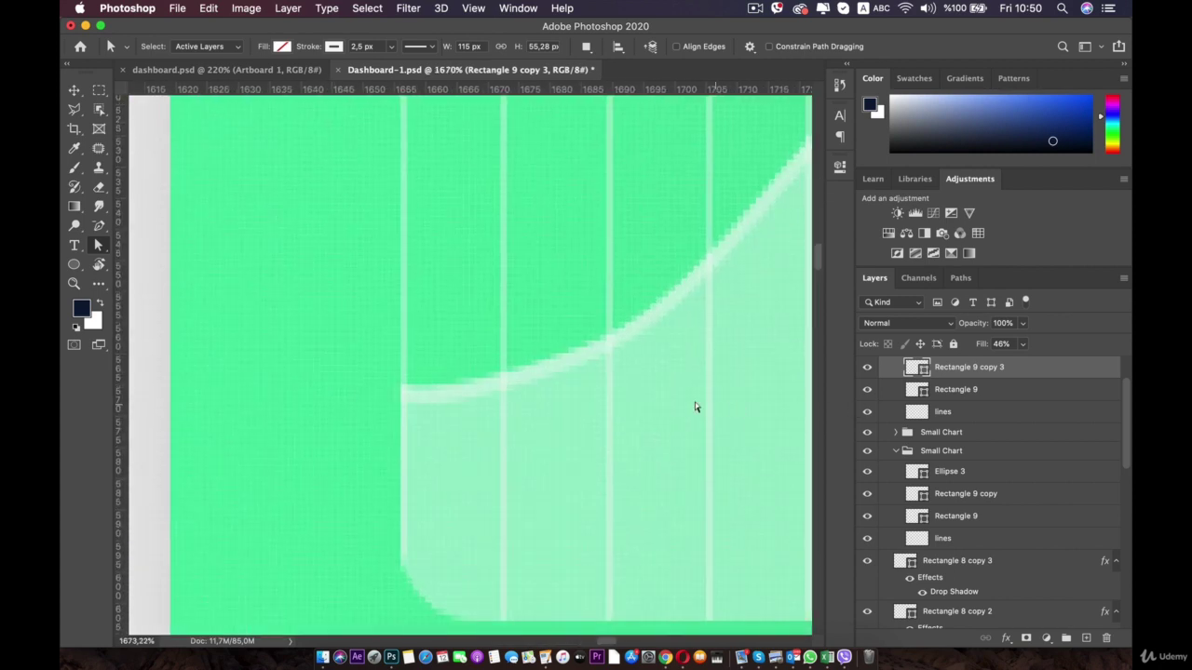
left_click(457, 386)
left_click(434, 391)
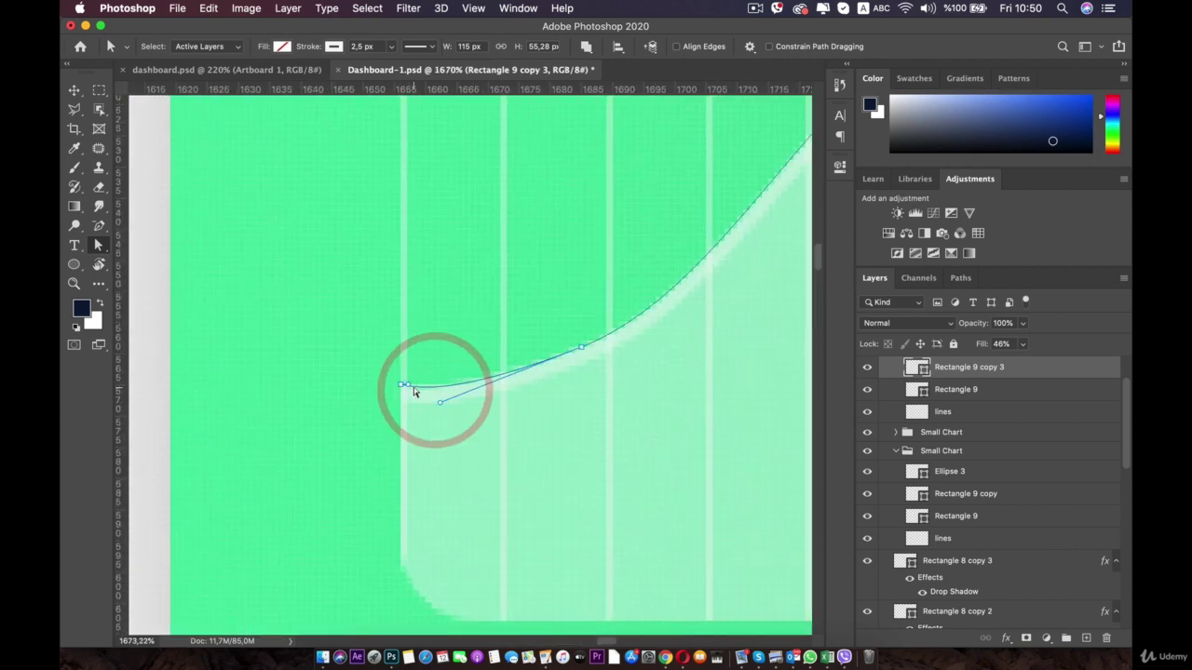
left_click_drag(443, 402, 434, 400)
left_click(307, 412)
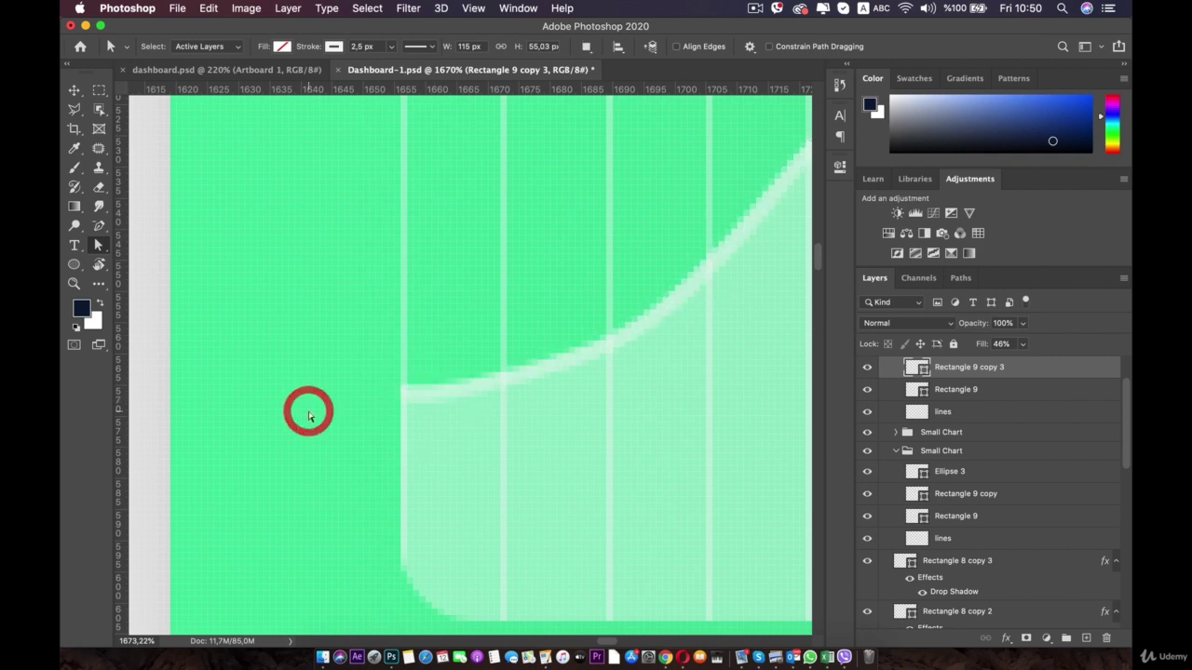
- Move the white dot (Ellipse 3) down the last grid line onto the outline's right end
key("super+minus")
scroll(324, 430, "right", 3)
left_click_drag(330, 338, 425, 270)
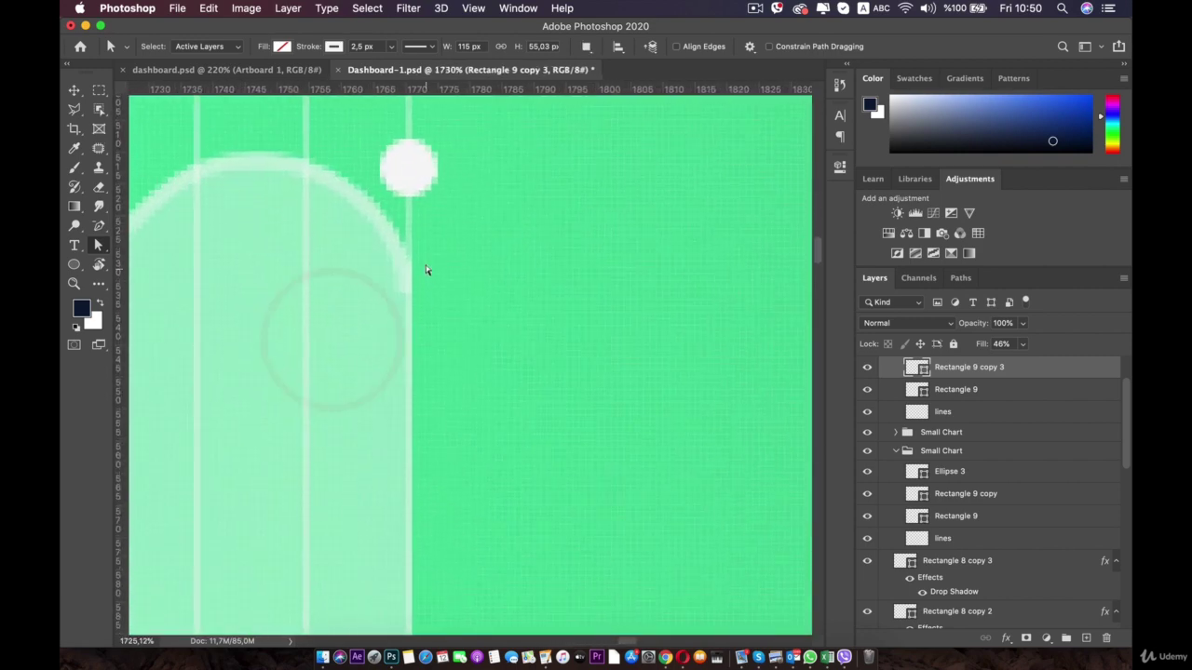
left_click(954, 389)
left_click(956, 407)
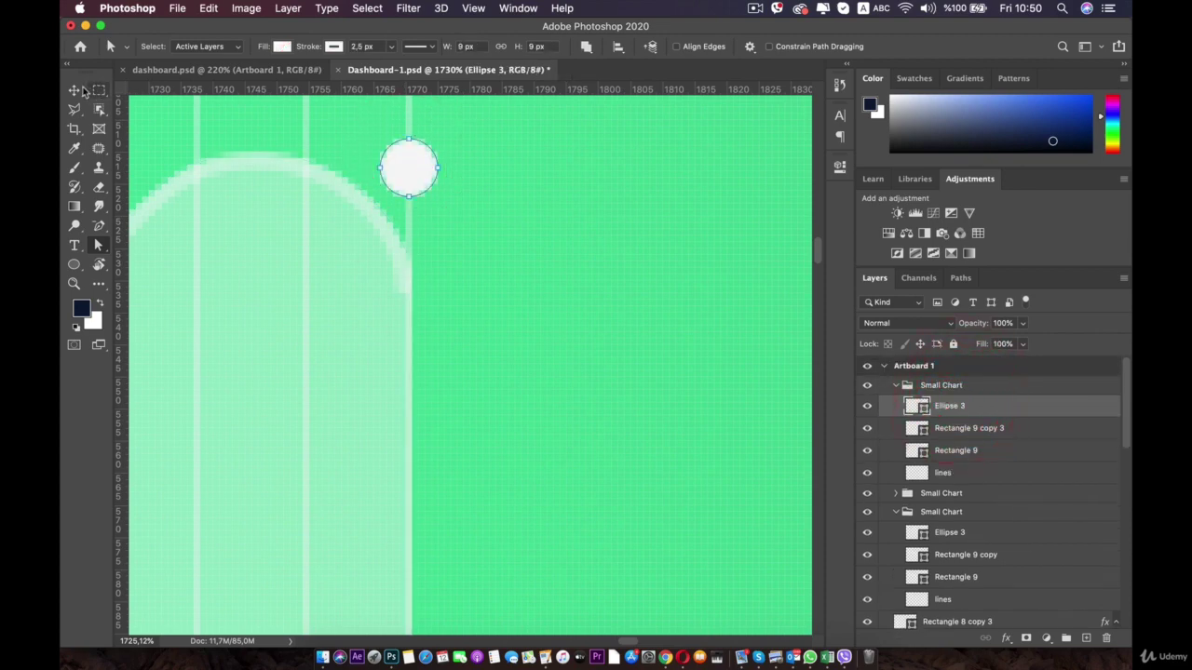
left_click(402, 208)
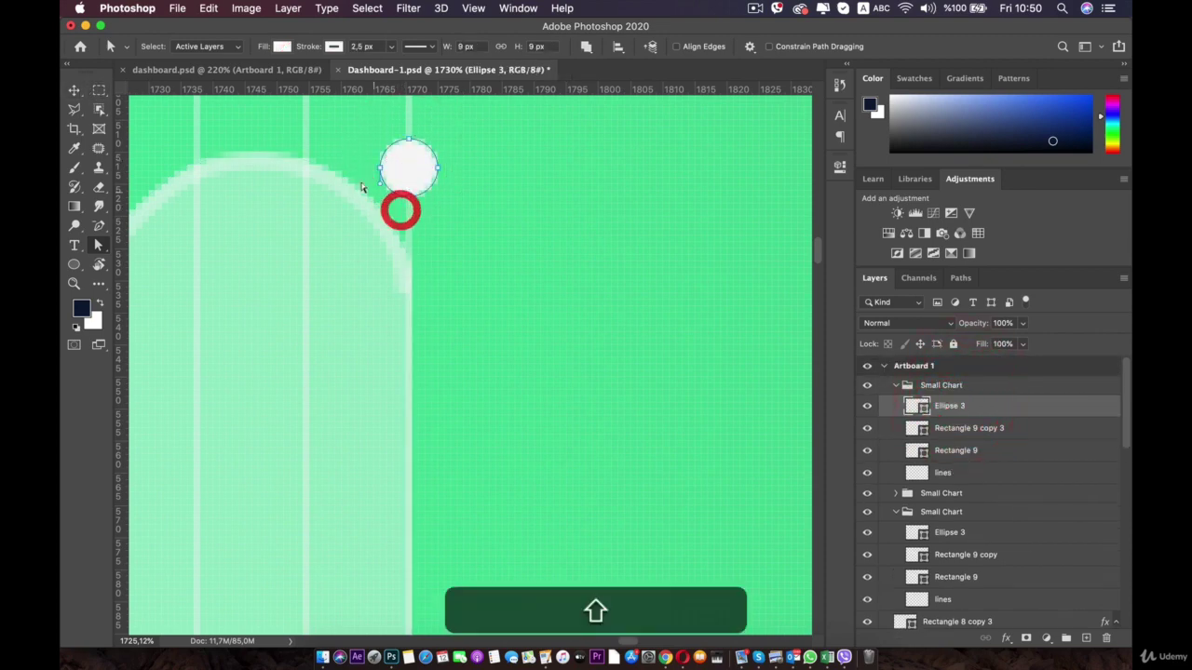
left_click(74, 90)
left_click_drag(392, 164, 405, 281)
left_click(359, 342)
scroll(359, 335, "down", 6)
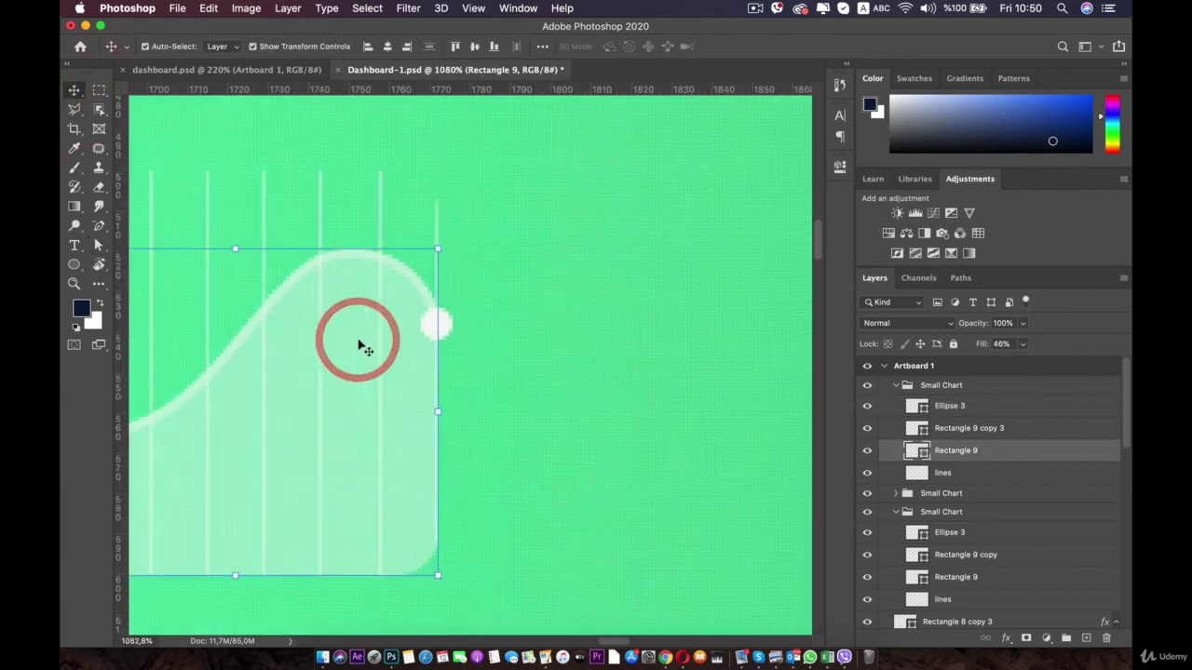
- Collapse the green card's Small Chart group and duplicate it
left_click(895, 385)
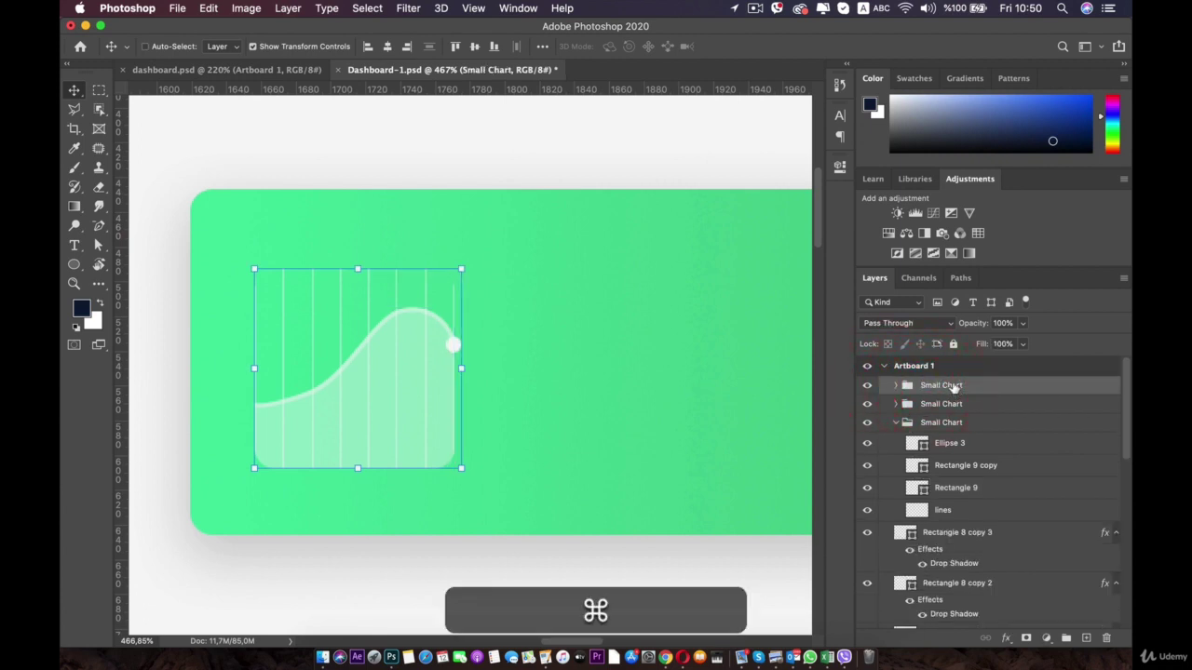
key("super+j")
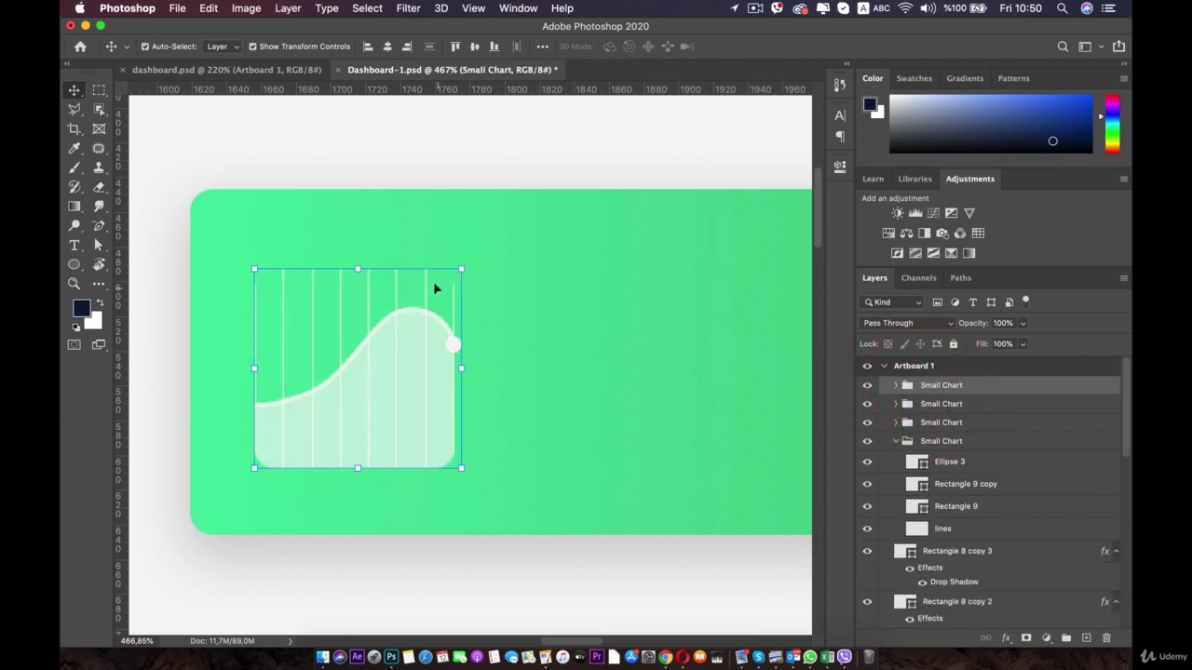
left_click_drag(383, 373, 623, 393)
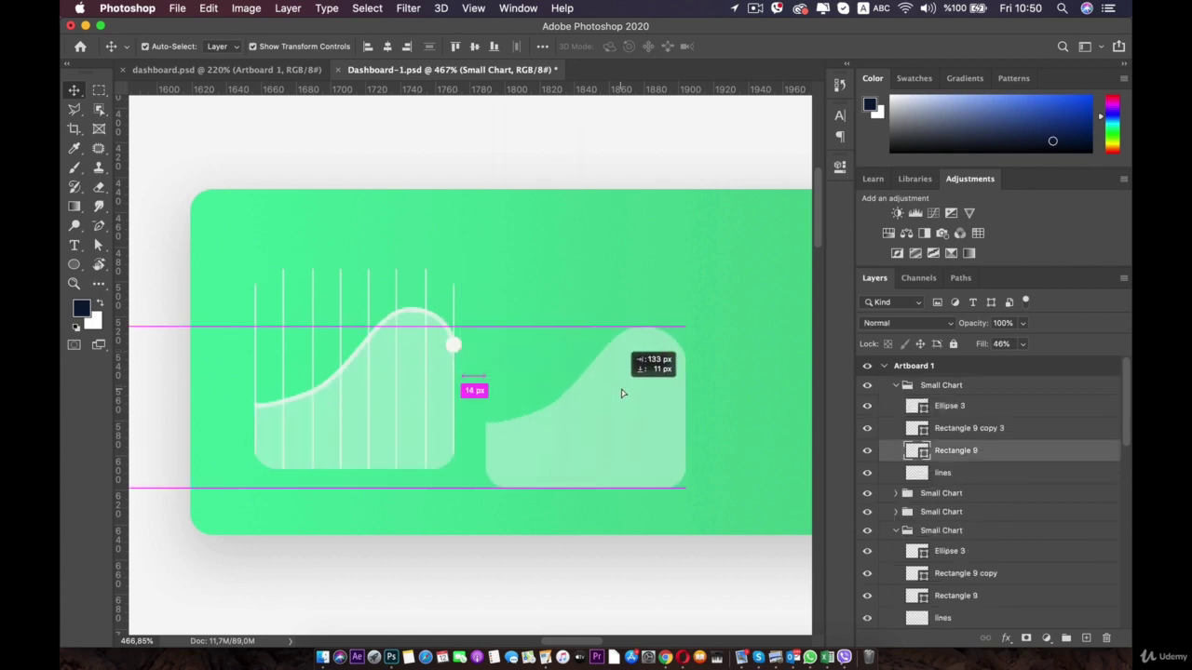
left_click(623, 391, "super")
key("super+z")
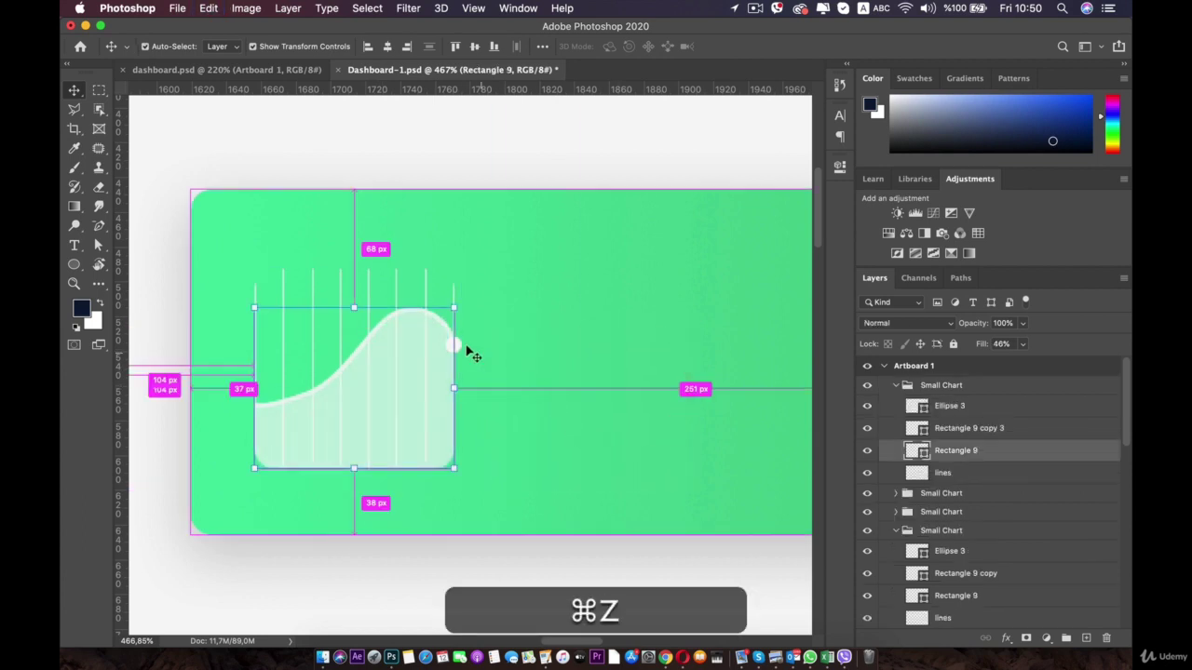
- Move the duplicated Small Chart group straight across to the yellow card's left side, at about X 2187.5 px, Y 550.5 px, and deselect it
left_click(942, 386)
left_click(360, 270)
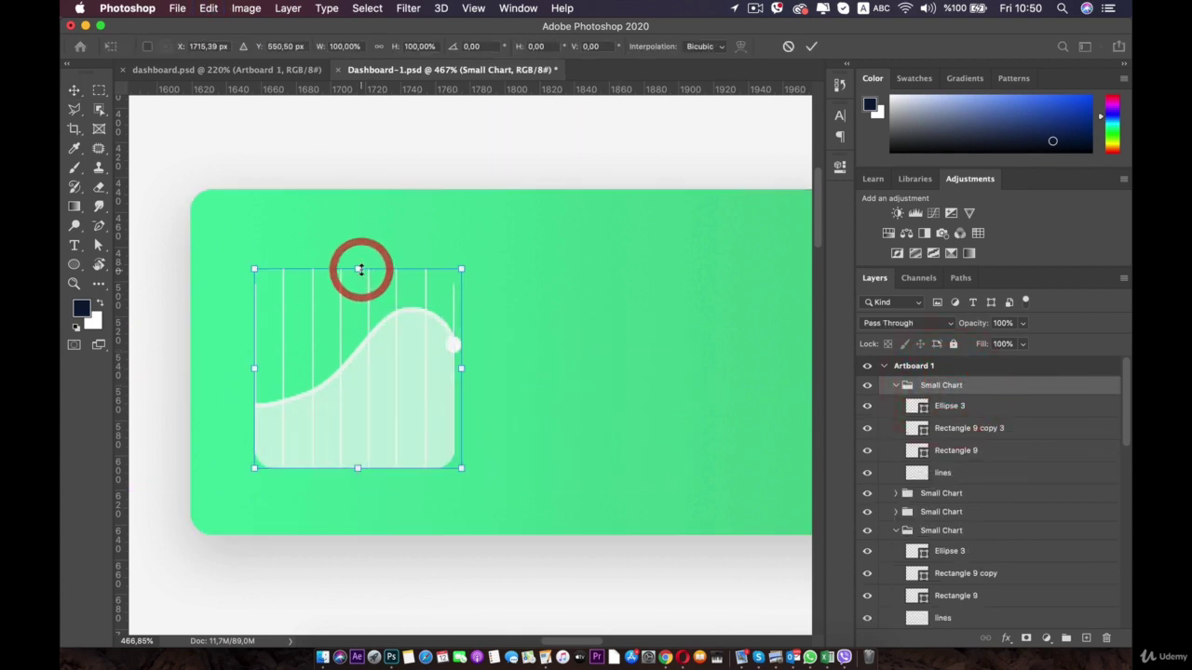
scroll(362, 270, "down", 3)
scroll(392, 320, "down", 4)
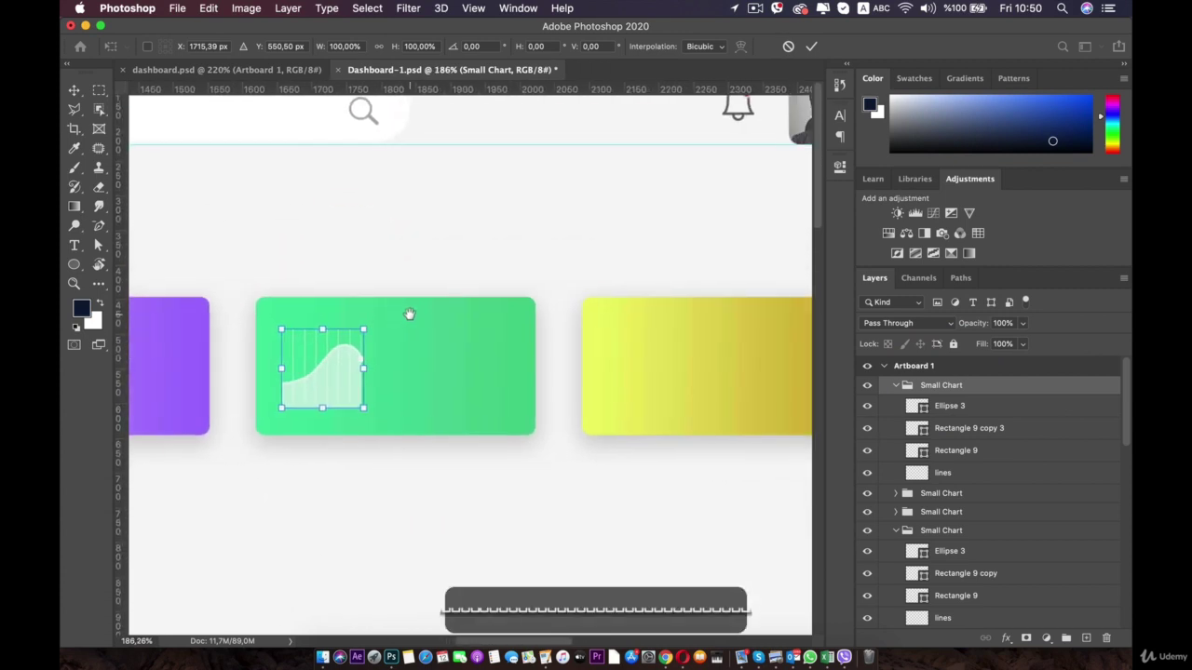
left_click(378, 320)
left_click_drag(289, 373, 613, 374)
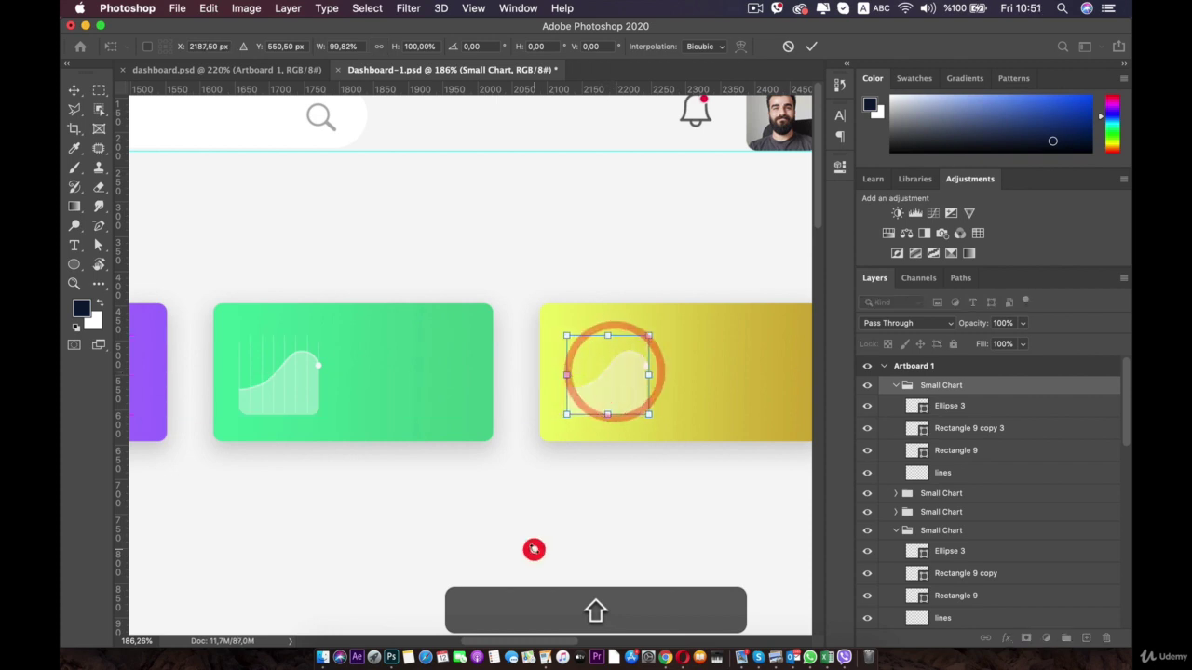
double_click(598, 399)
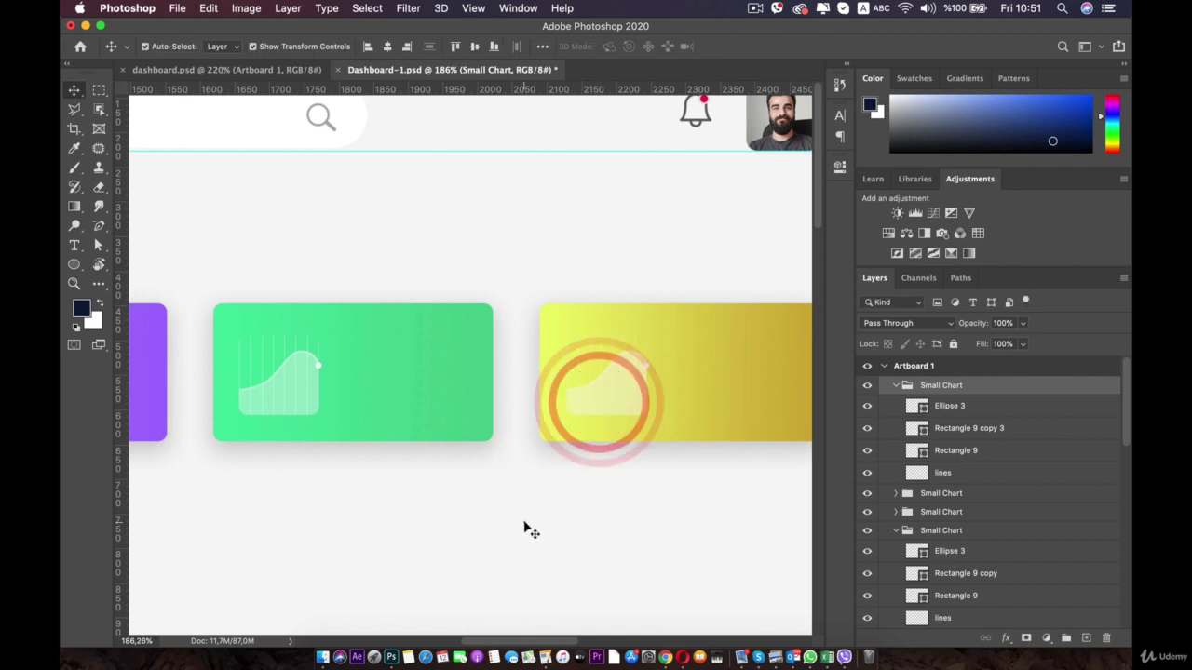
left_click(526, 529)
- Darken the light color stop of the yellow card's (Rectangle 8 copy 3) gradient fill to #d9e247
scroll(529, 521, "down", 10)
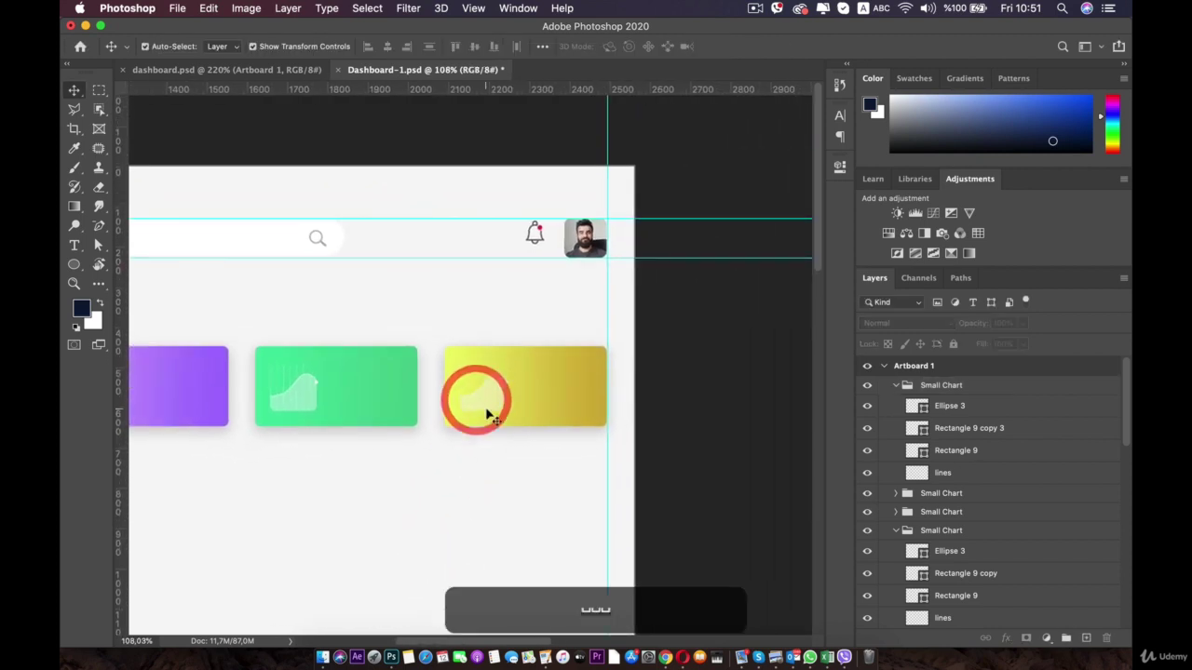
scroll(490, 417, "up", 8)
left_click(718, 402)
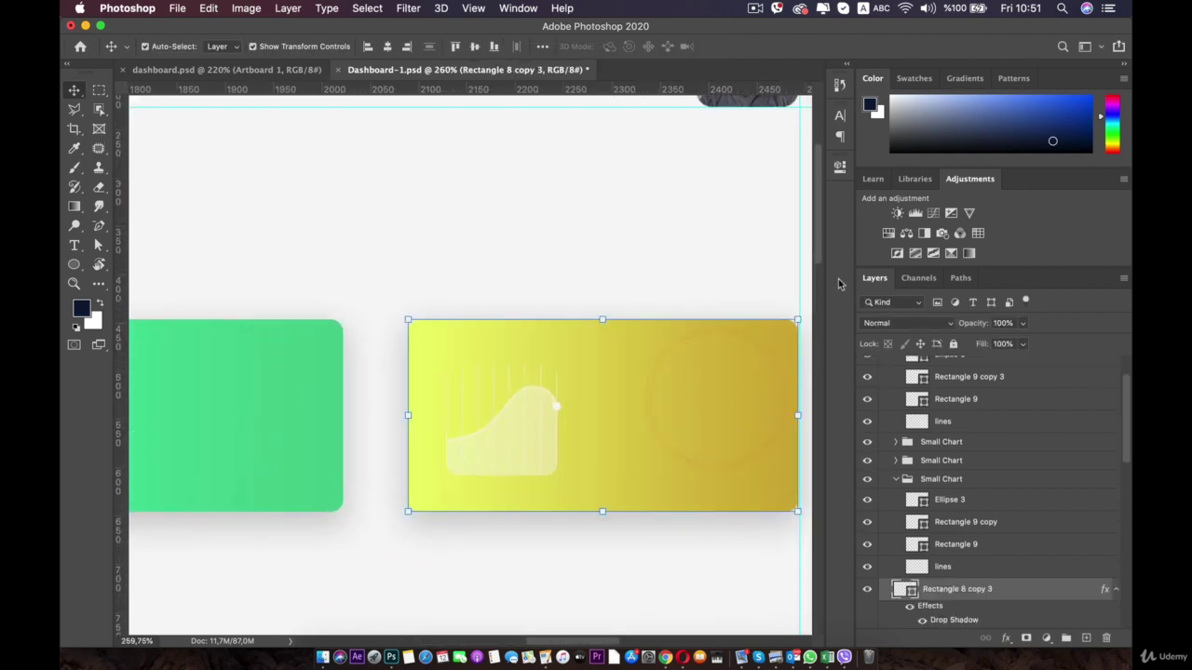
left_click(839, 136)
left_click(633, 254)
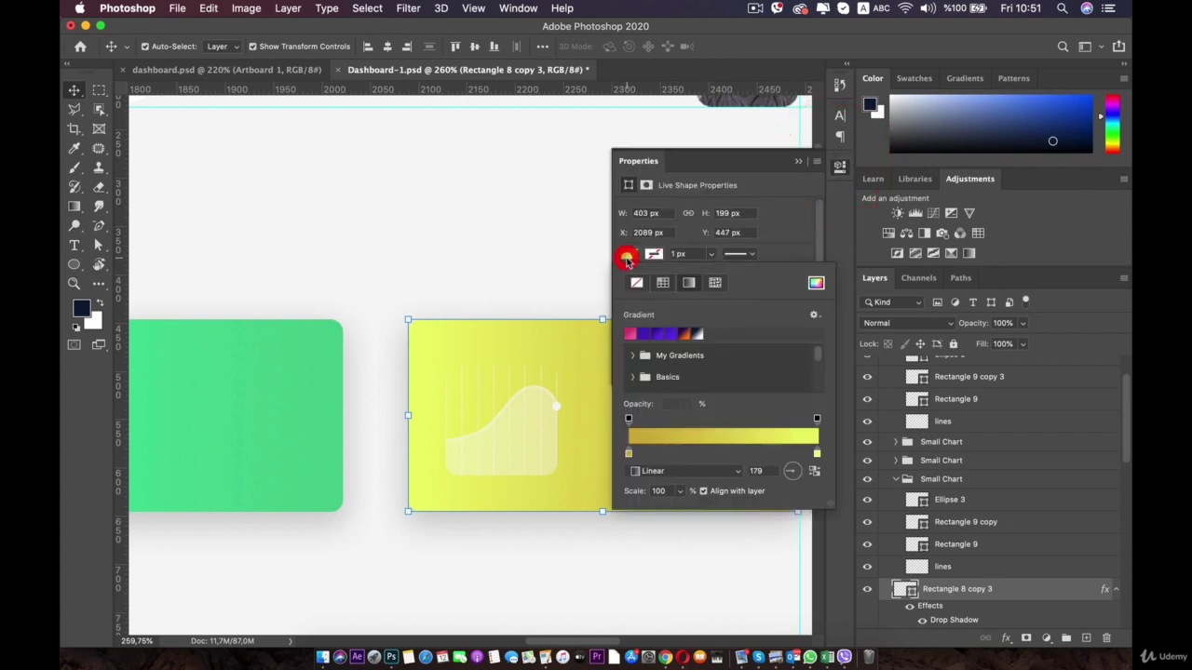
double_click(817, 453)
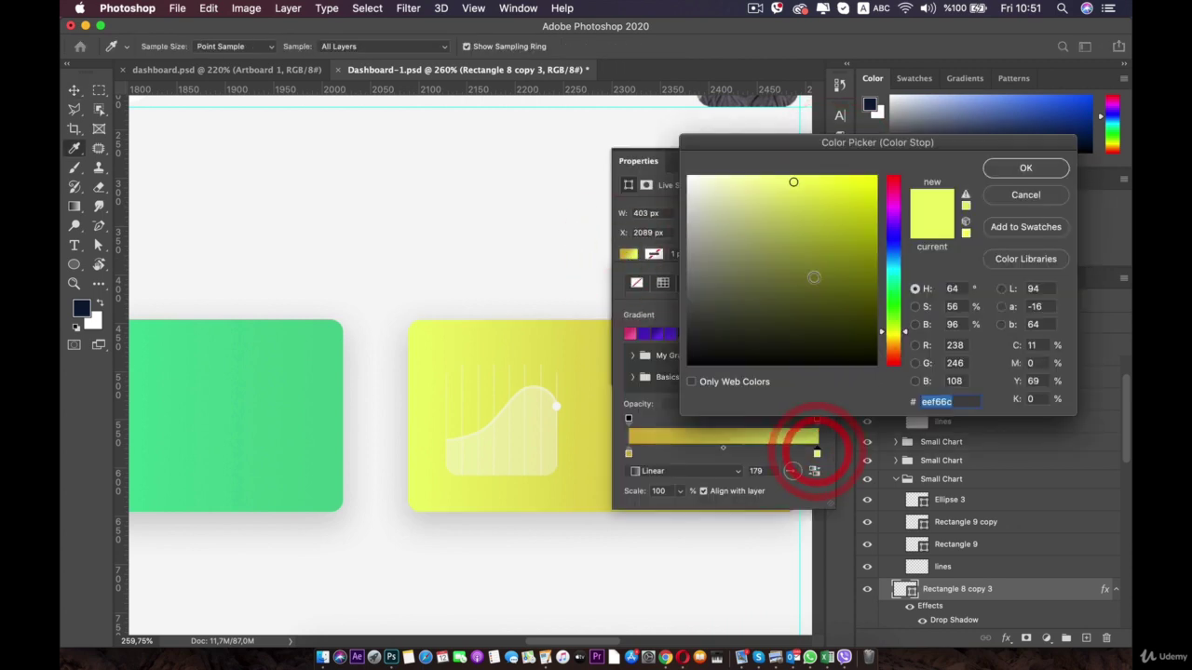
left_click(811, 191)
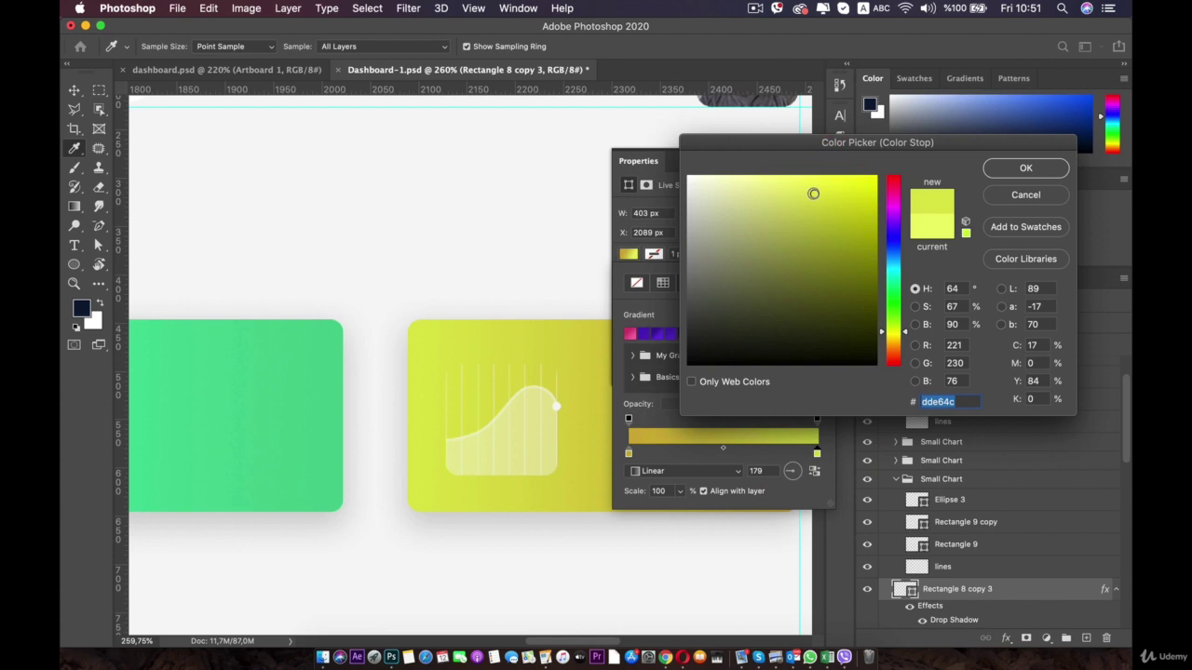
mouse_move(816, 192)
left_mouse_down()
mouse_move(827, 181)
mouse_move(829, 199)
mouse_move(818, 196)
left_mouse_up()
left_click(821, 193)
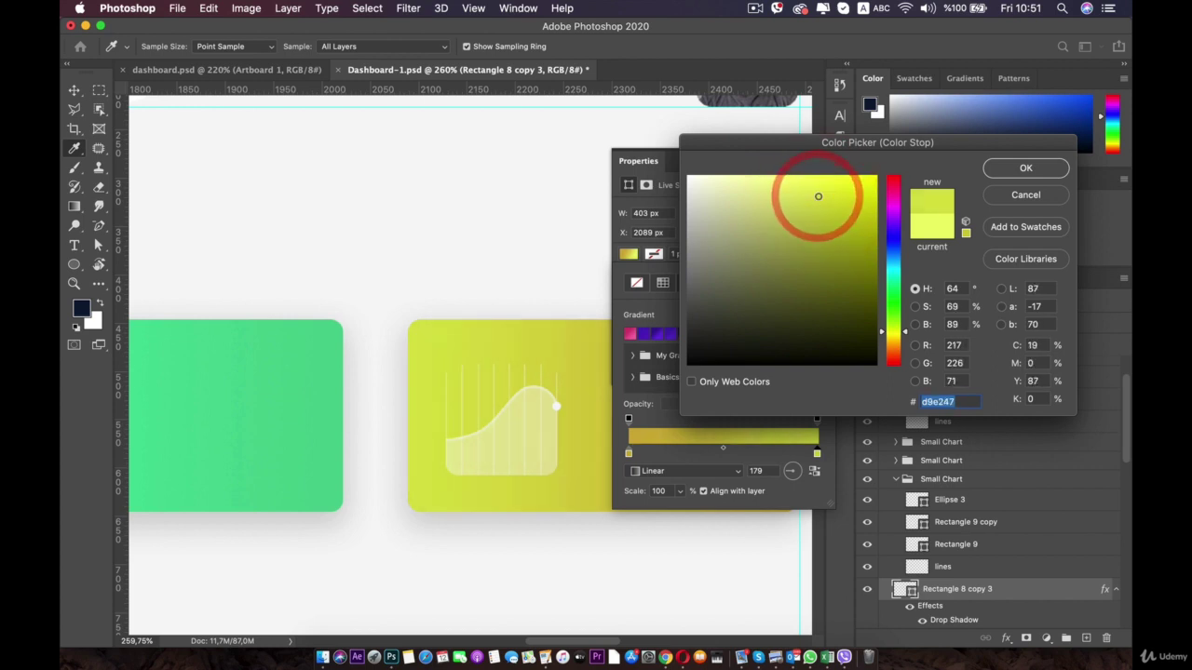
left_click(1025, 166)
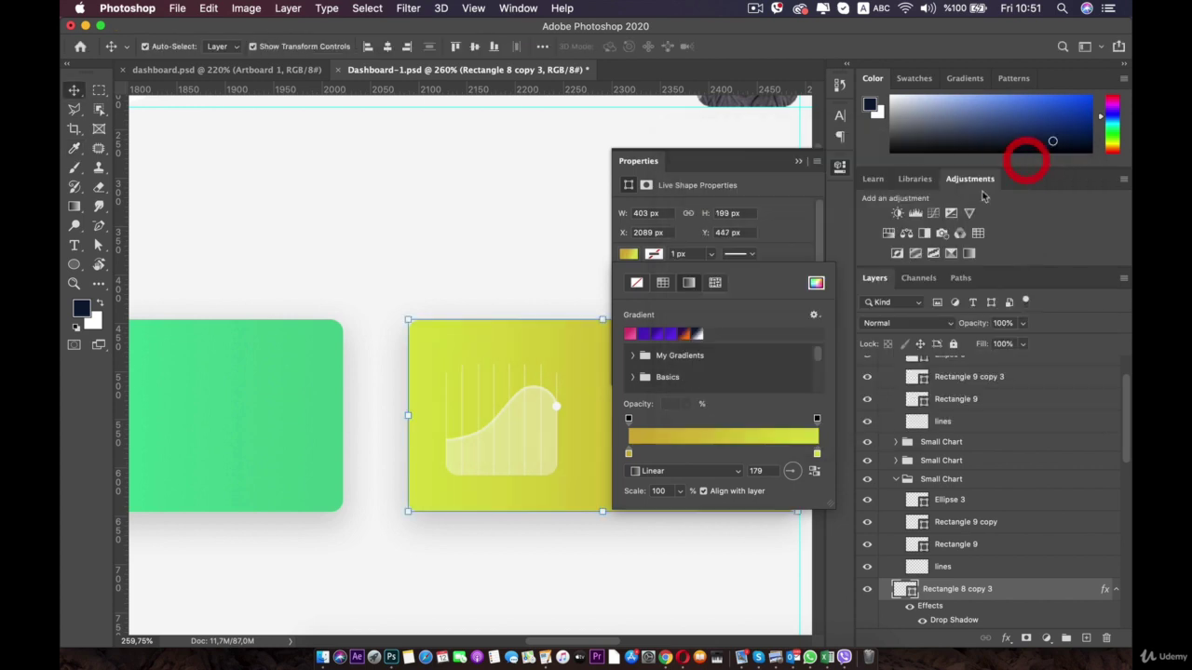
- Shift the golden color stop of the yellow card's gradient to a darker, yellower tone, #c5b128
left_click_drag(474, 348, 266, 335)
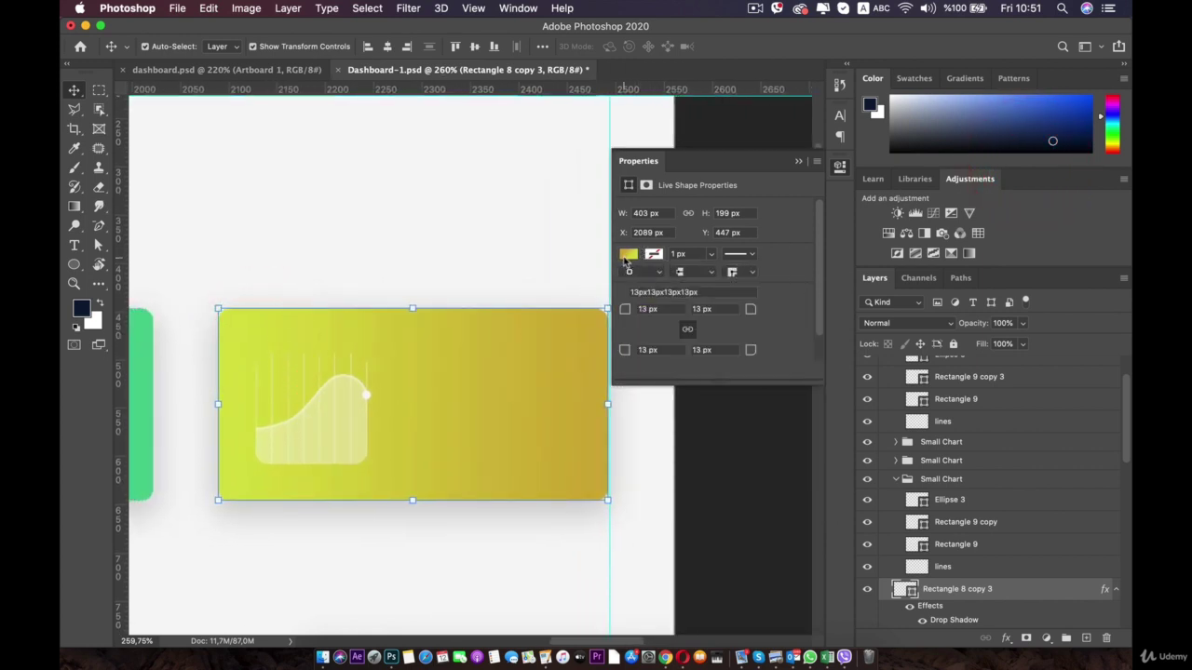
left_click(627, 257)
double_click(630, 454)
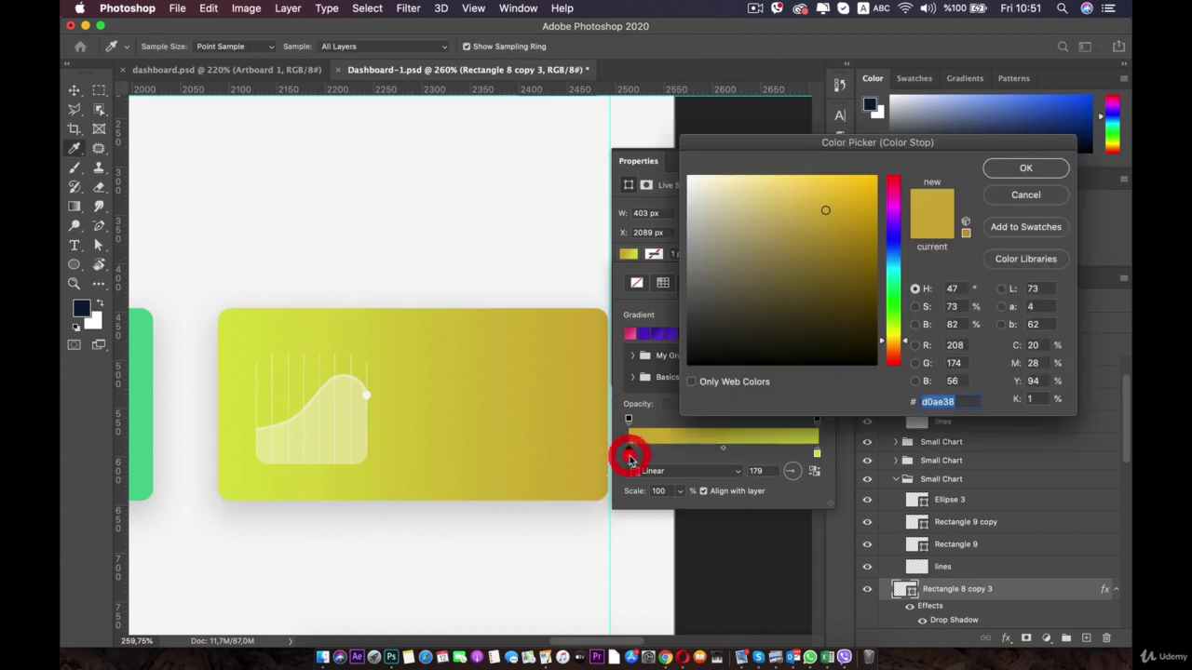
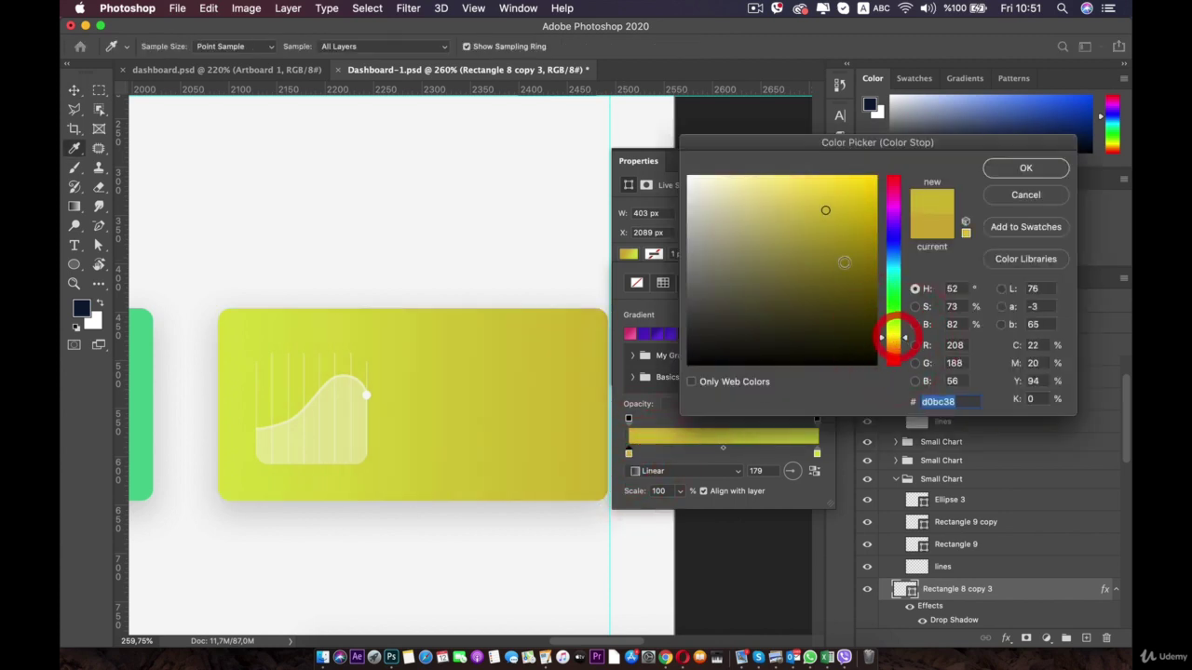
left_click(836, 216)
left_click(838, 219)
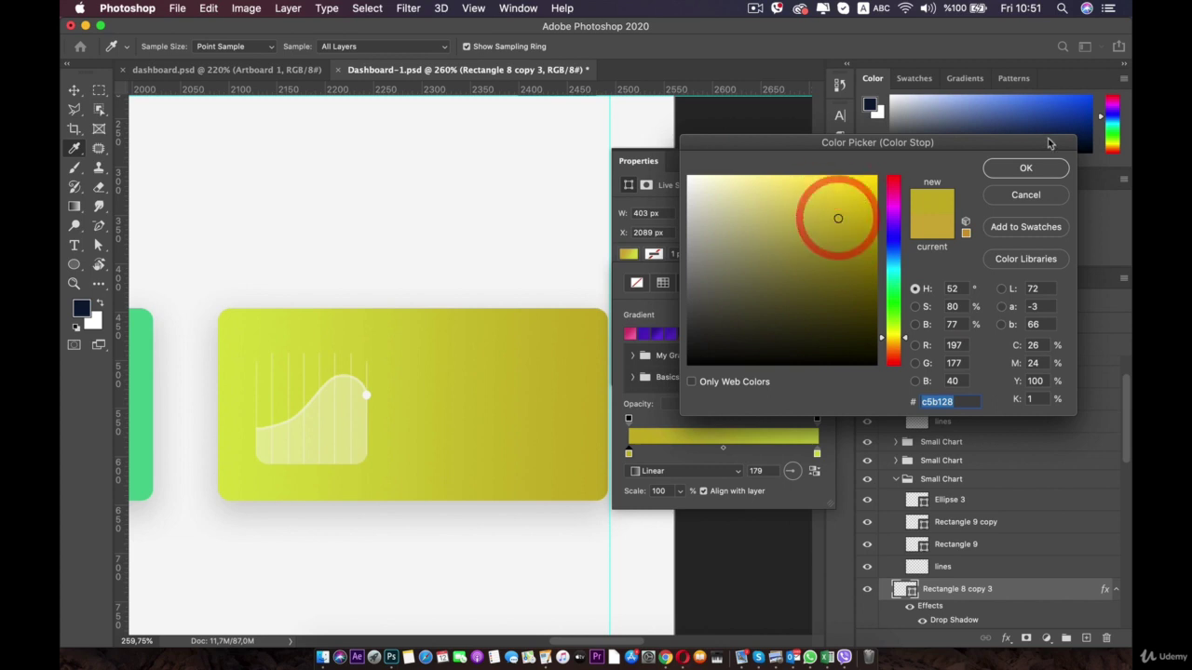
left_click(1039, 160)
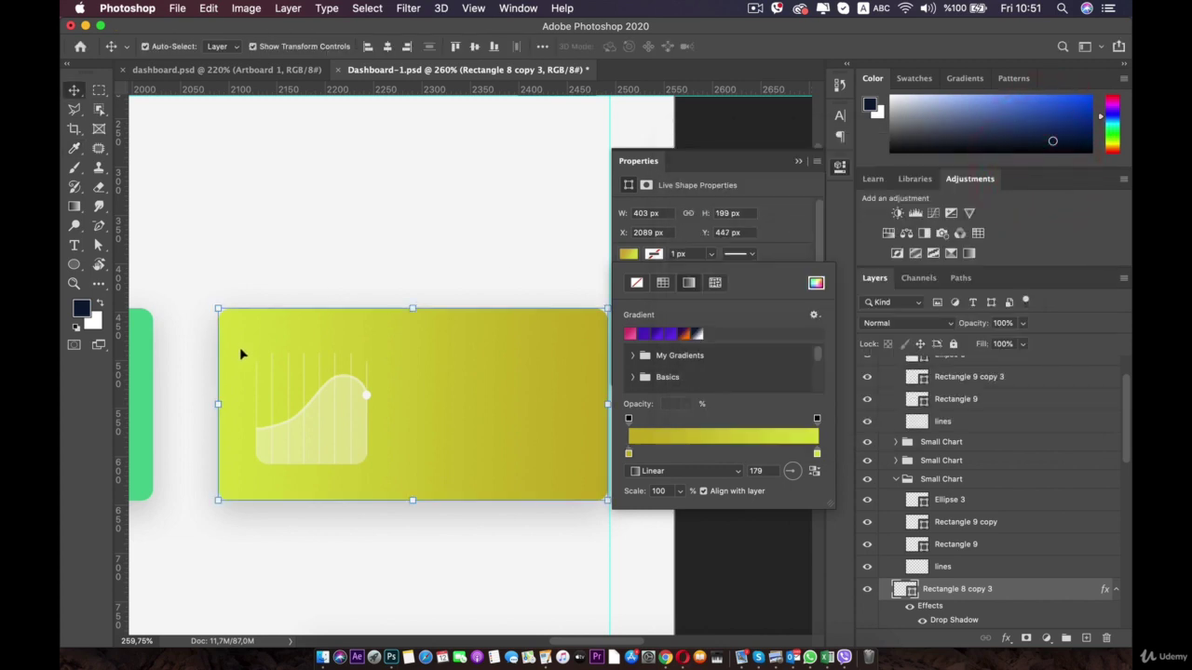
- Examine the small chart on the yellow TOTAL SALE card in dashboard.psd as a reference, and return to Dashboard-1.psd
scroll(240, 354, "up", 5)
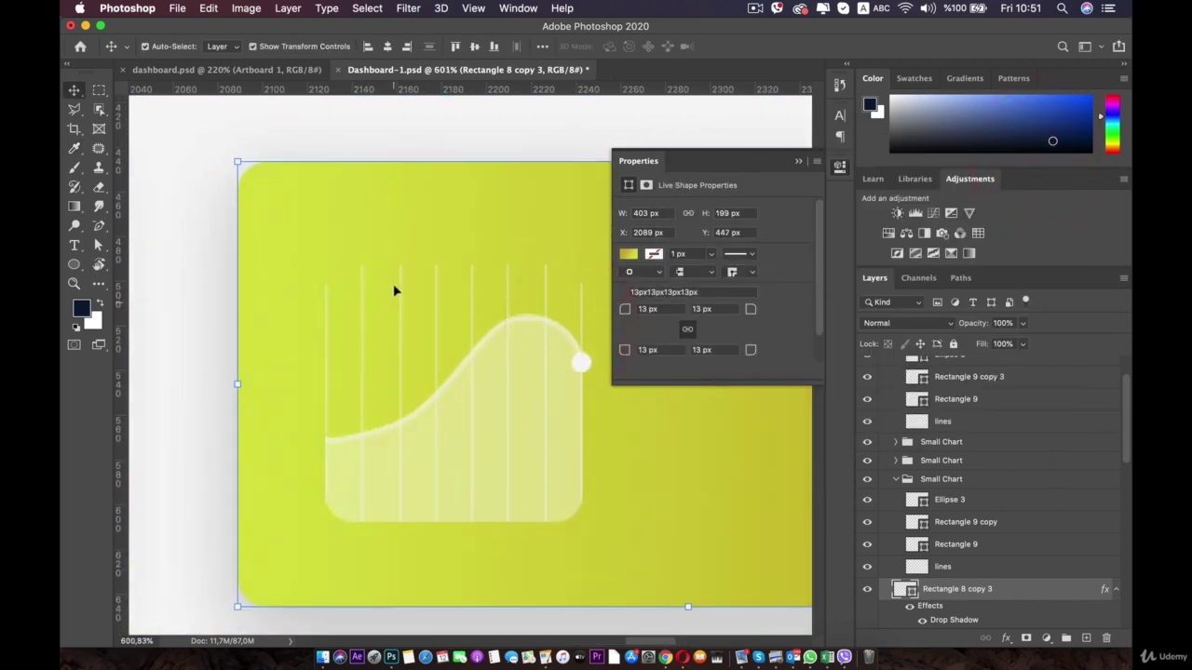
left_click(279, 69)
scroll(353, 229, "right", 3)
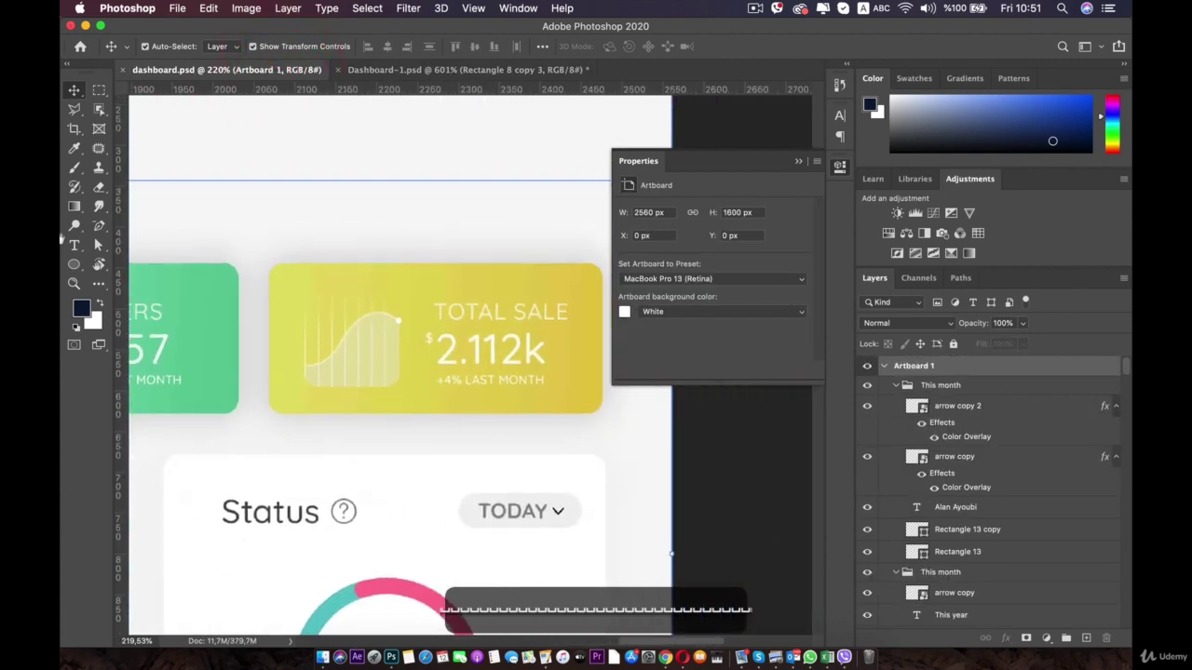
scroll(354, 339, "up", 3)
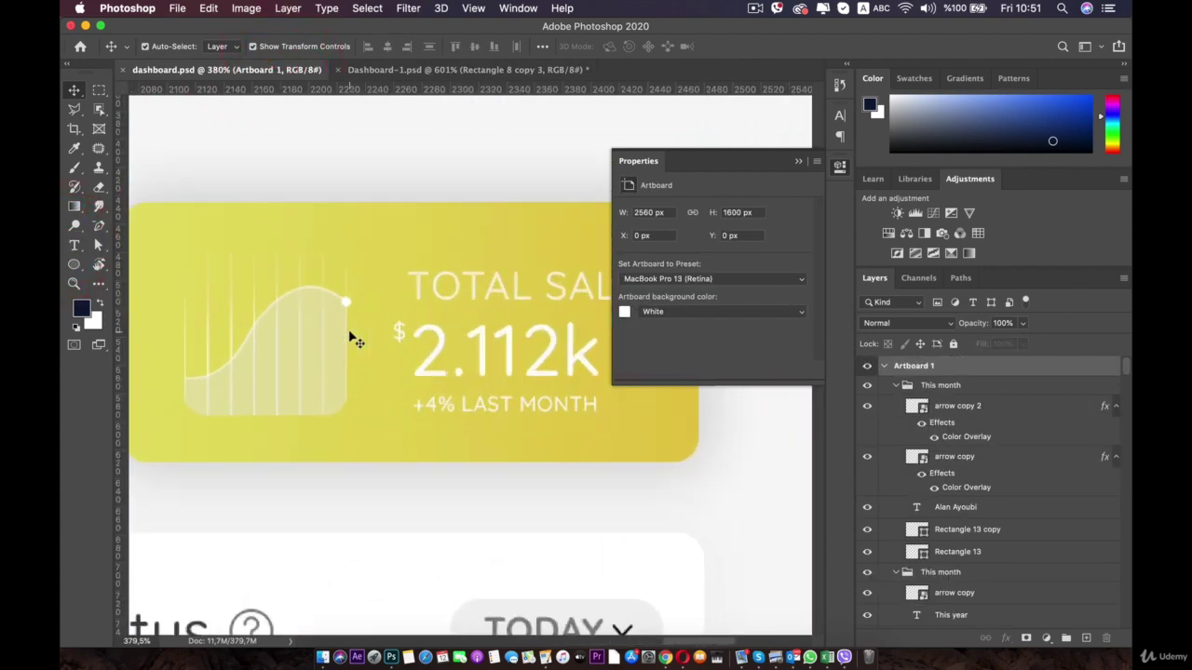
scroll(354, 339, "down", 1)
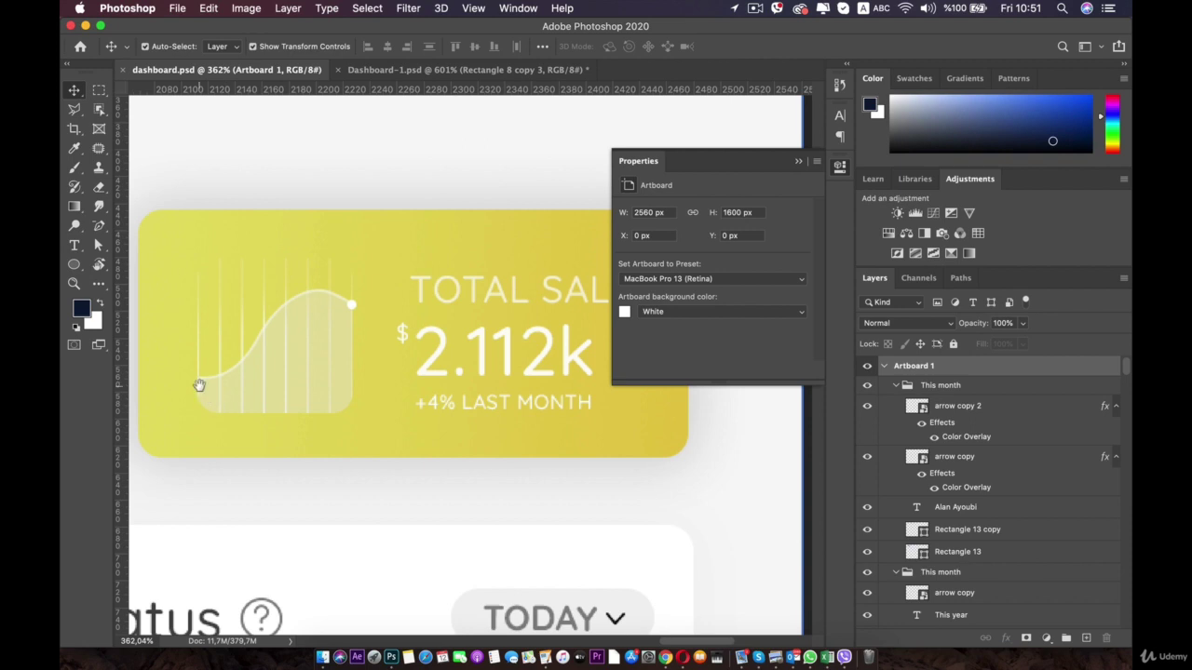
left_click_drag(199, 384, 433, 429)
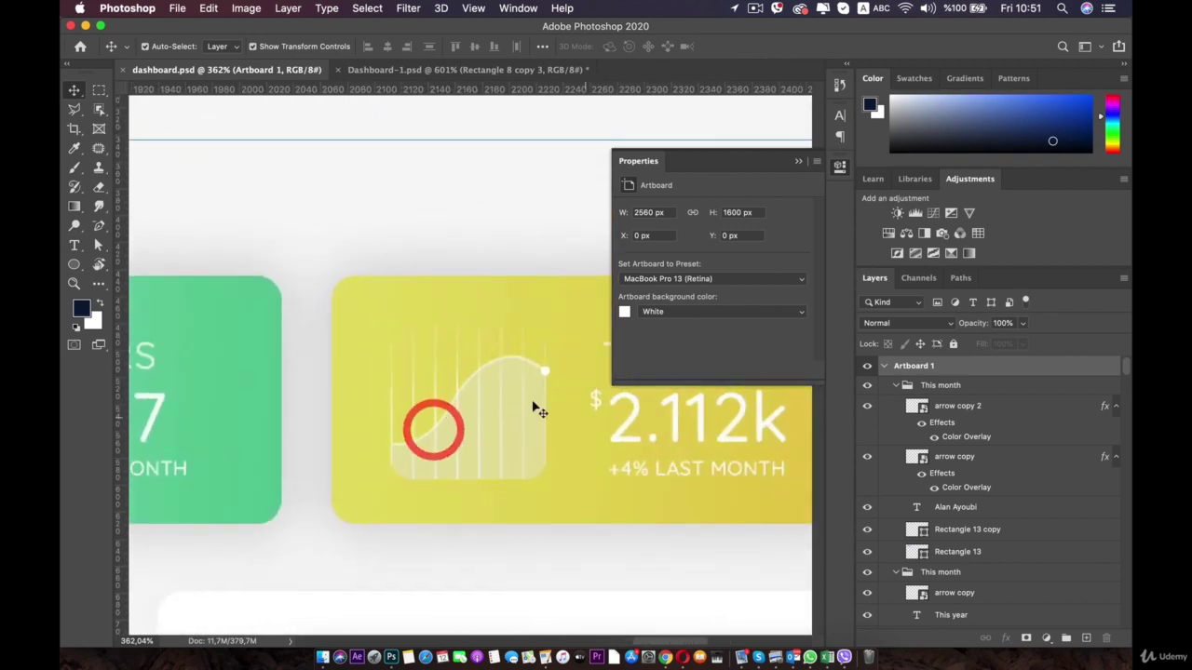
left_click(466, 69)
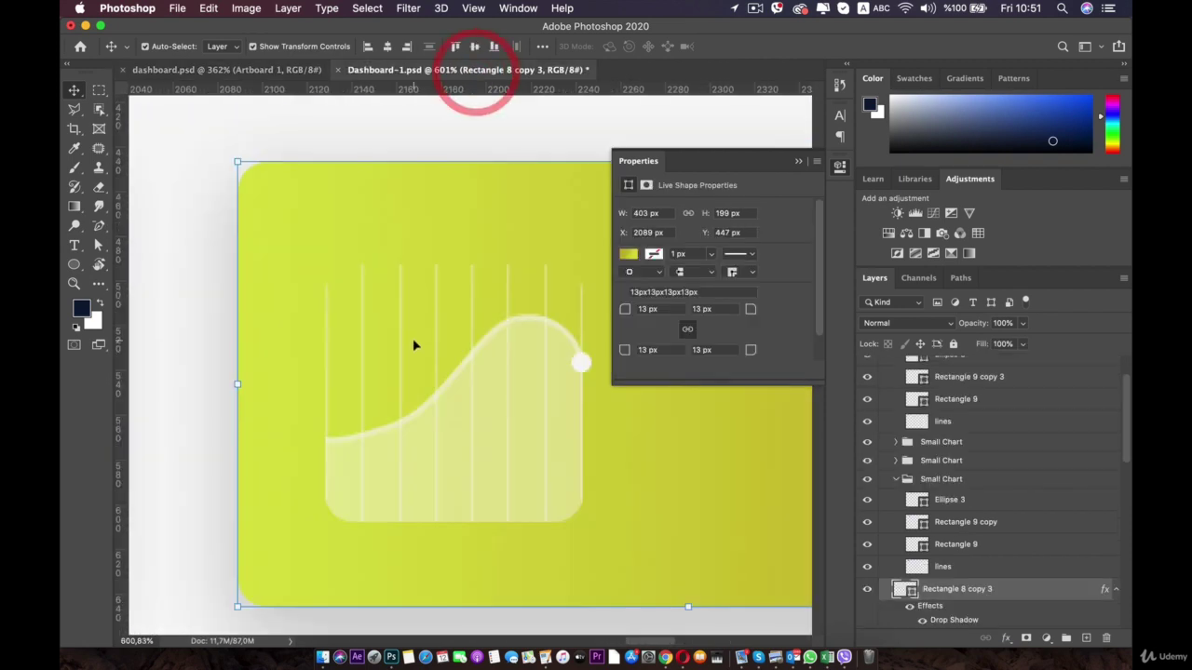
- Delete the old curve outline (Rectangle 9 copy 3) from the yellow card's small chart
left_click(533, 322)
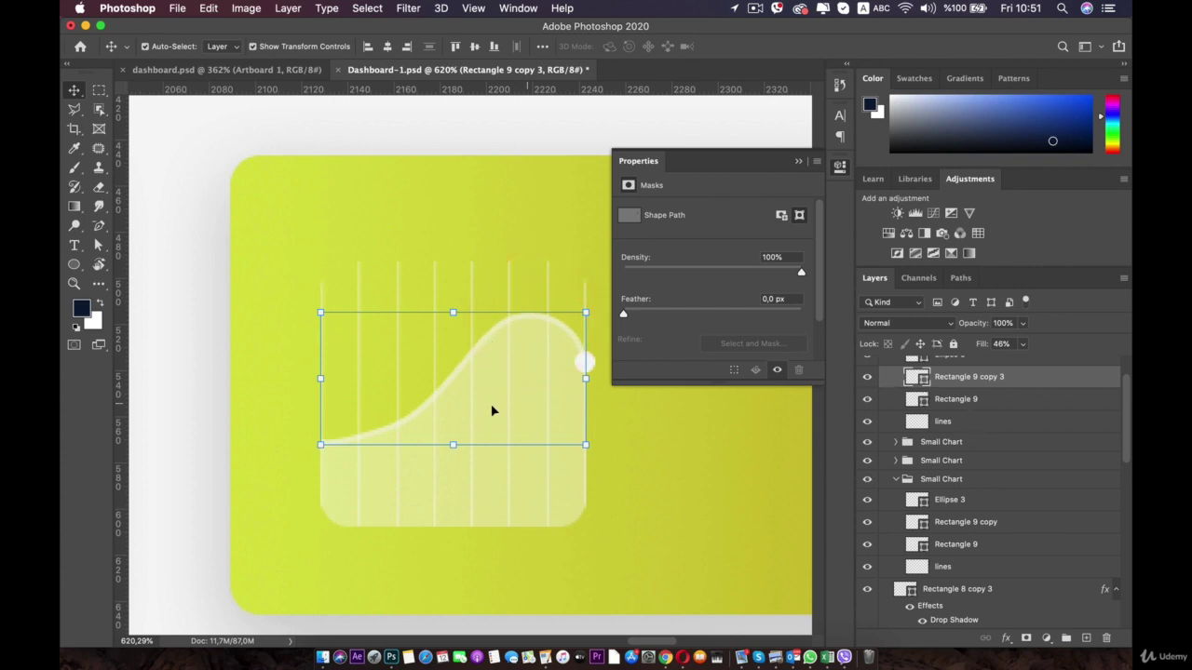
key("BackSpace")
key("BackSpace")
key("BackSpace")
key("BackSpace")
key("BackSpace")
key("BackSpace")
key("BackSpace")
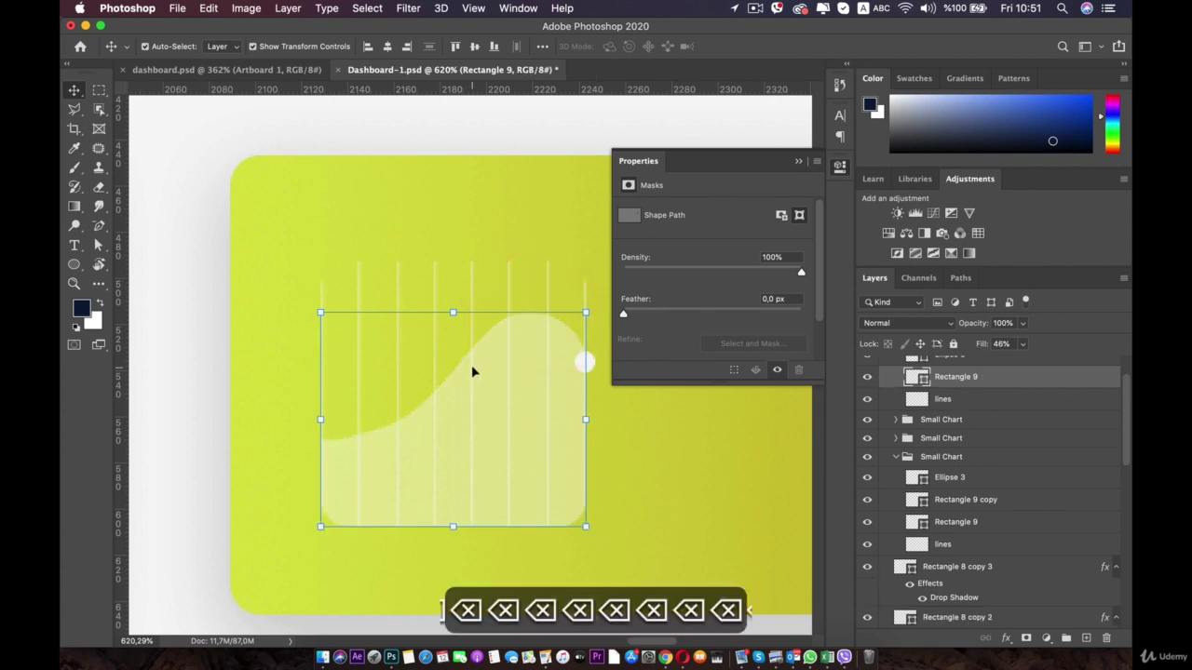
- Raise the leftmost curve anchor of the chart's fill shape (Rectangle 9) up the first grid line, roughly level with the curve's peak, and deselect it
scroll(945, 386, "up", 2)
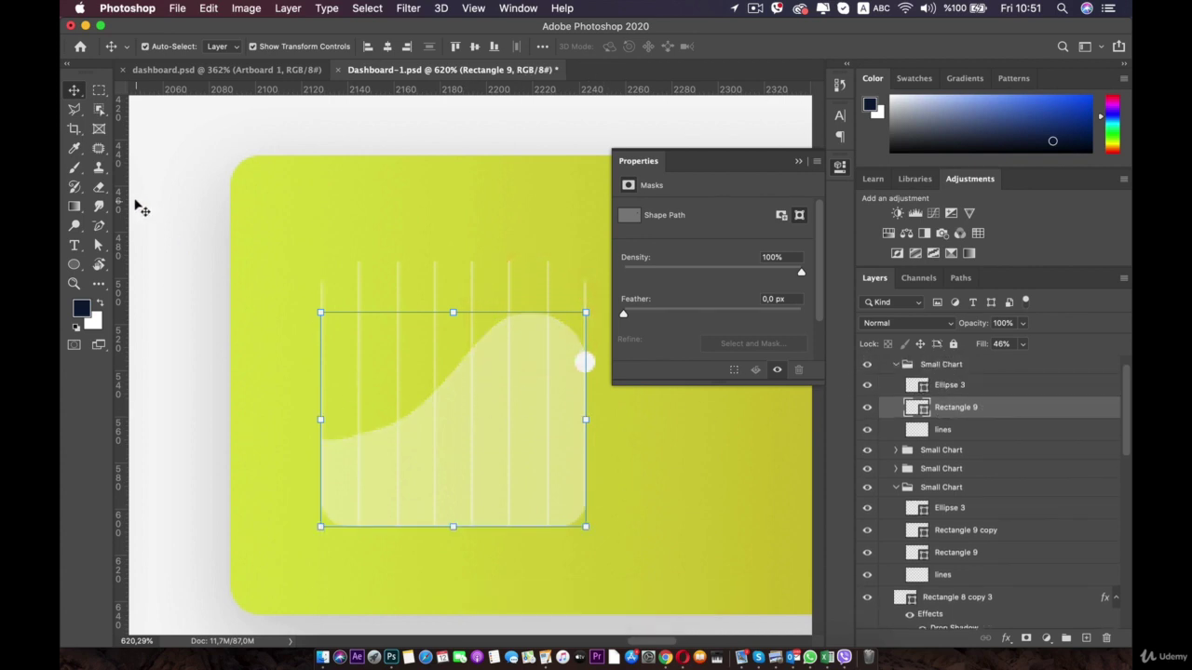
left_click(98, 245)
left_click(321, 436)
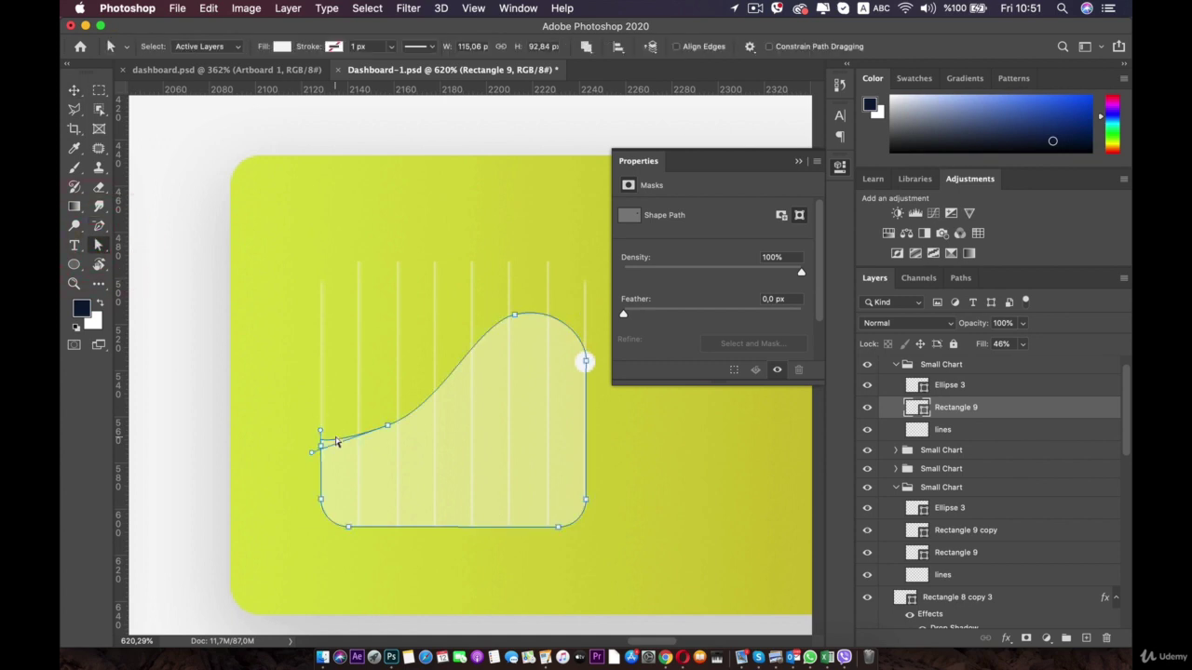
key("shift")
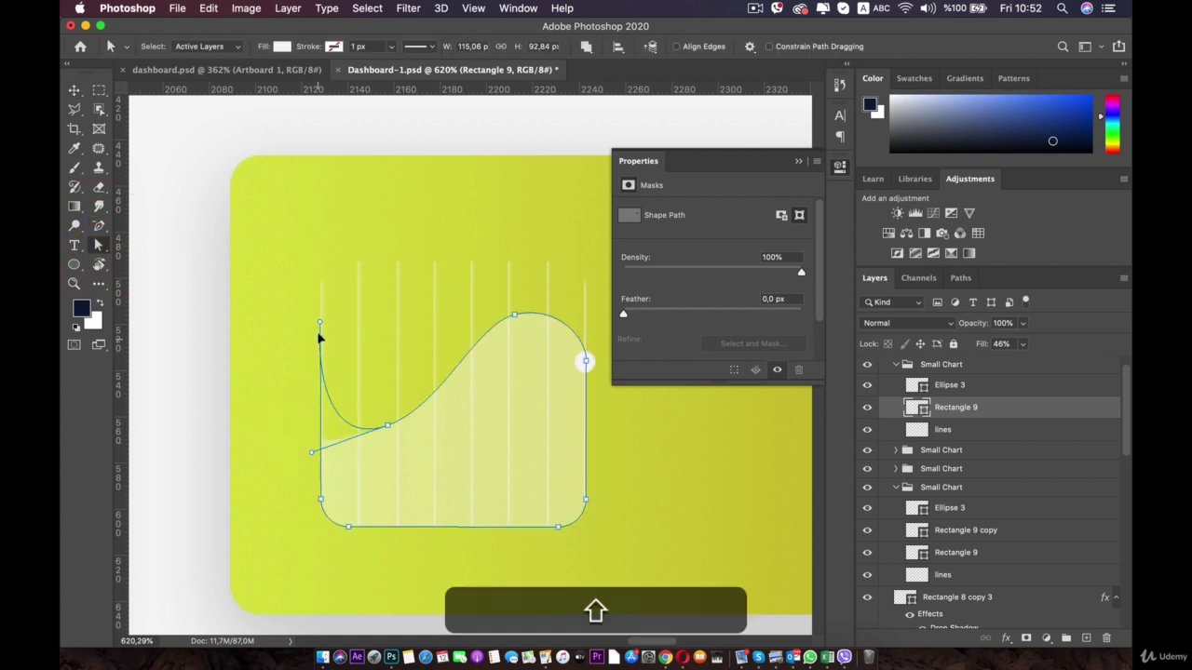
left_click(318, 321, "shift")
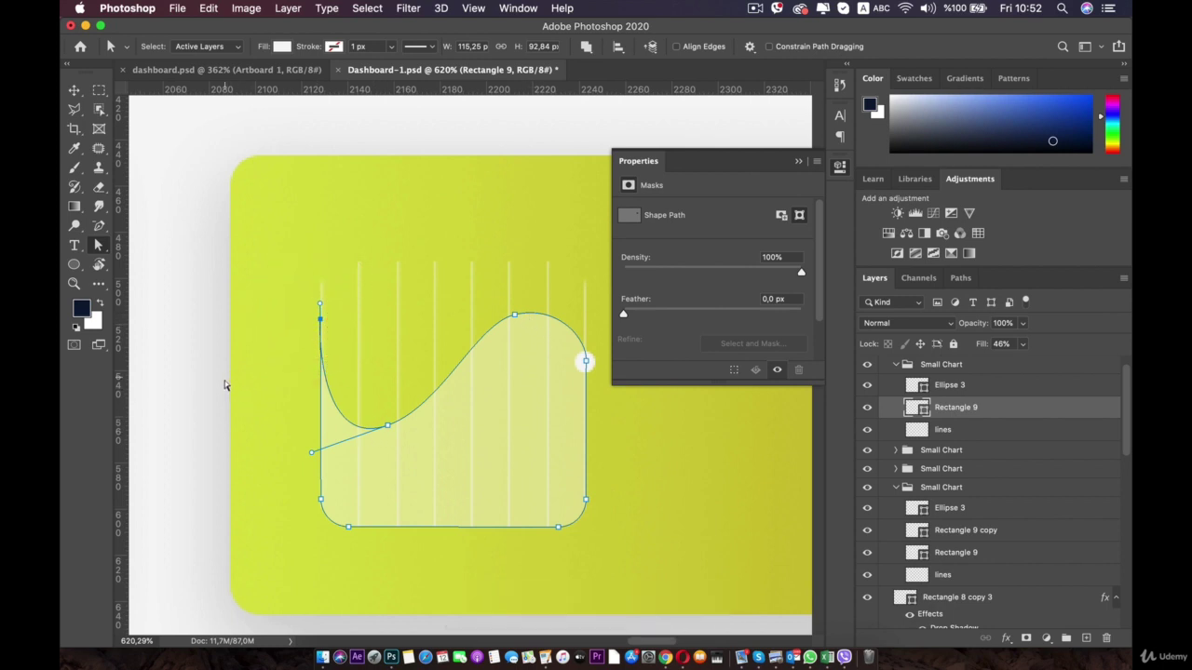
left_click(510, 424)
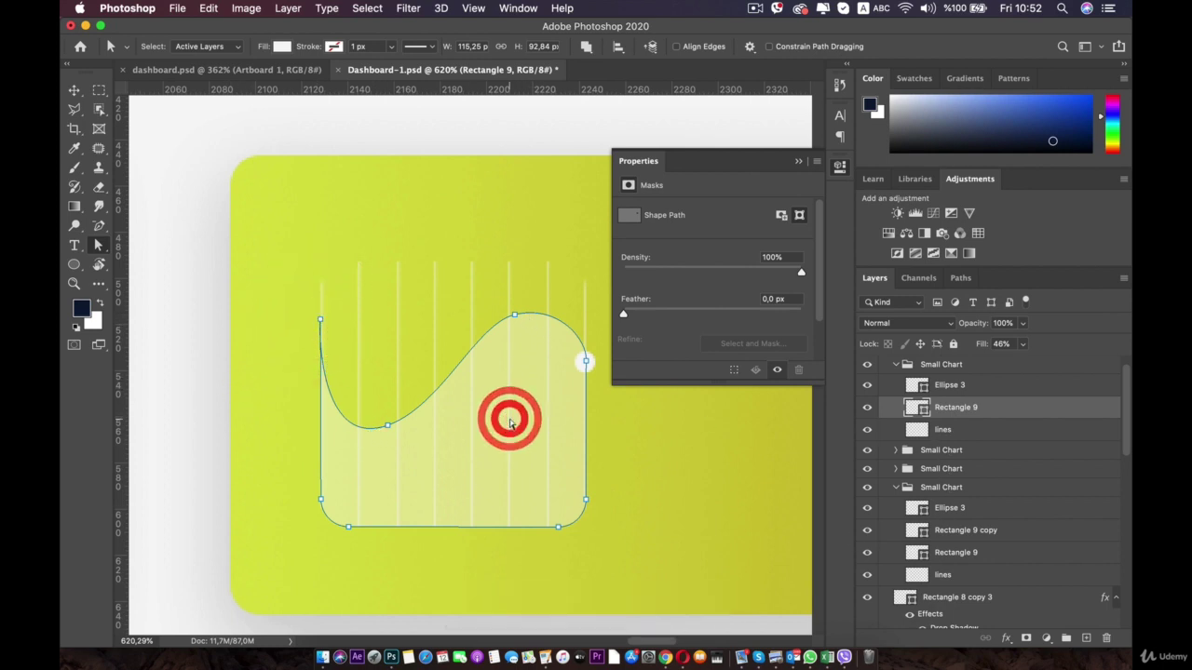
left_click(74, 92)
left_click(205, 367)
- Duplicate the reshaped Rectangle 9 layer inside the yellow card's Small Chart group
left_click(469, 460)
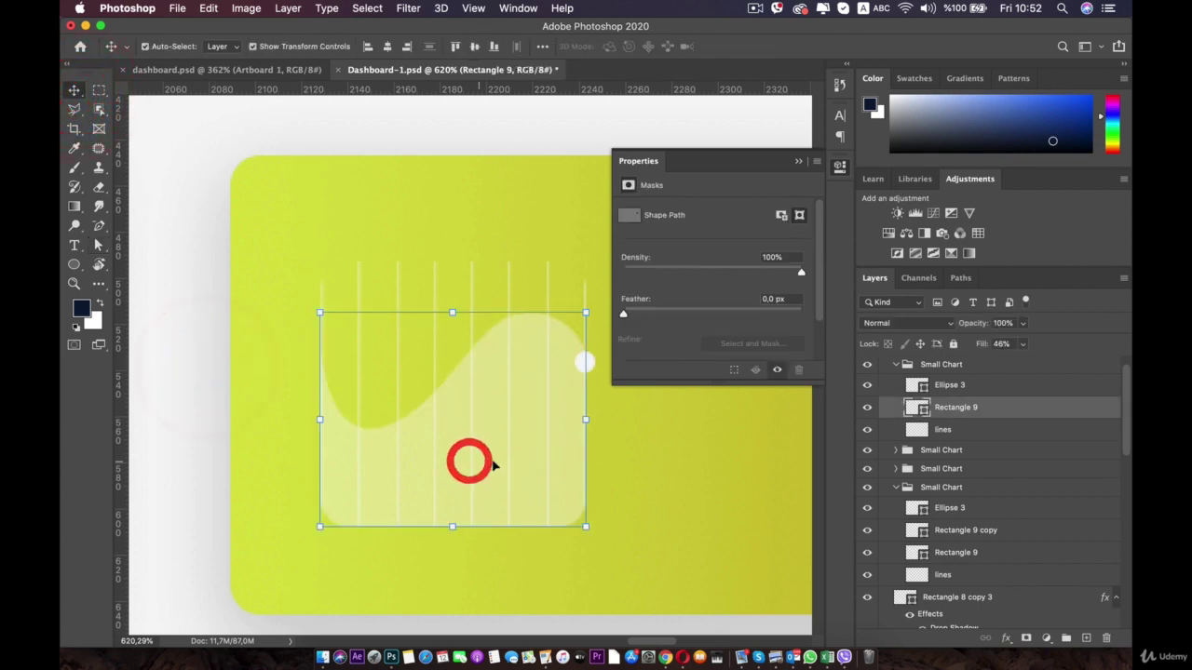
left_click(950, 389)
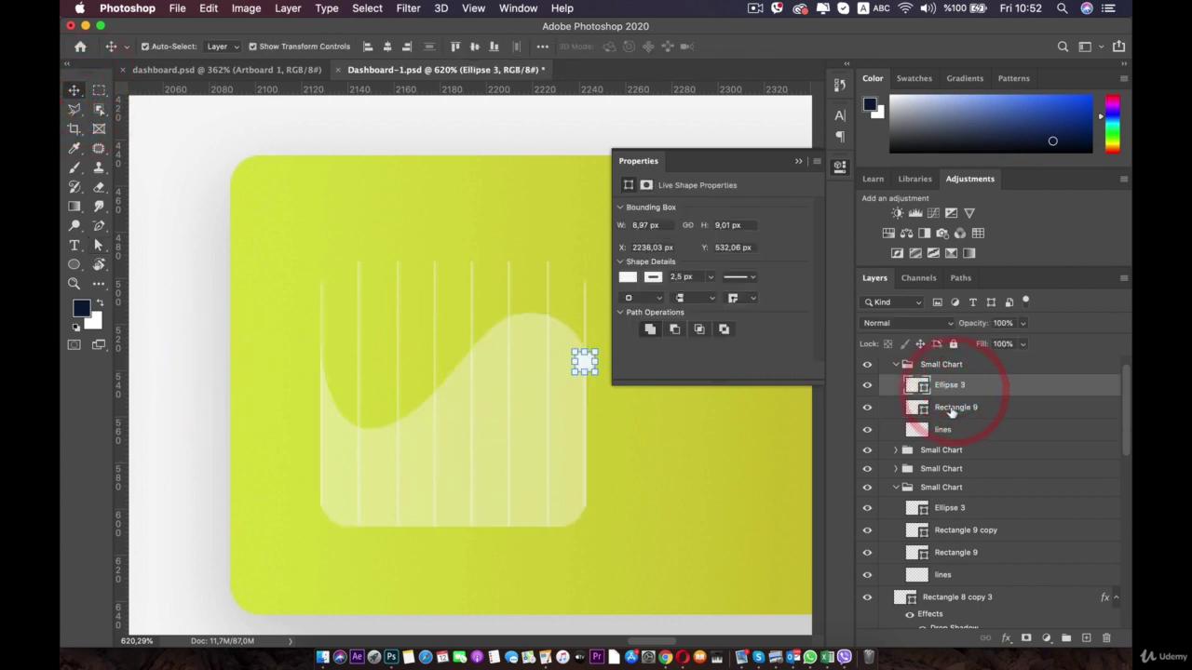
left_click(951, 410)
key("super+j")
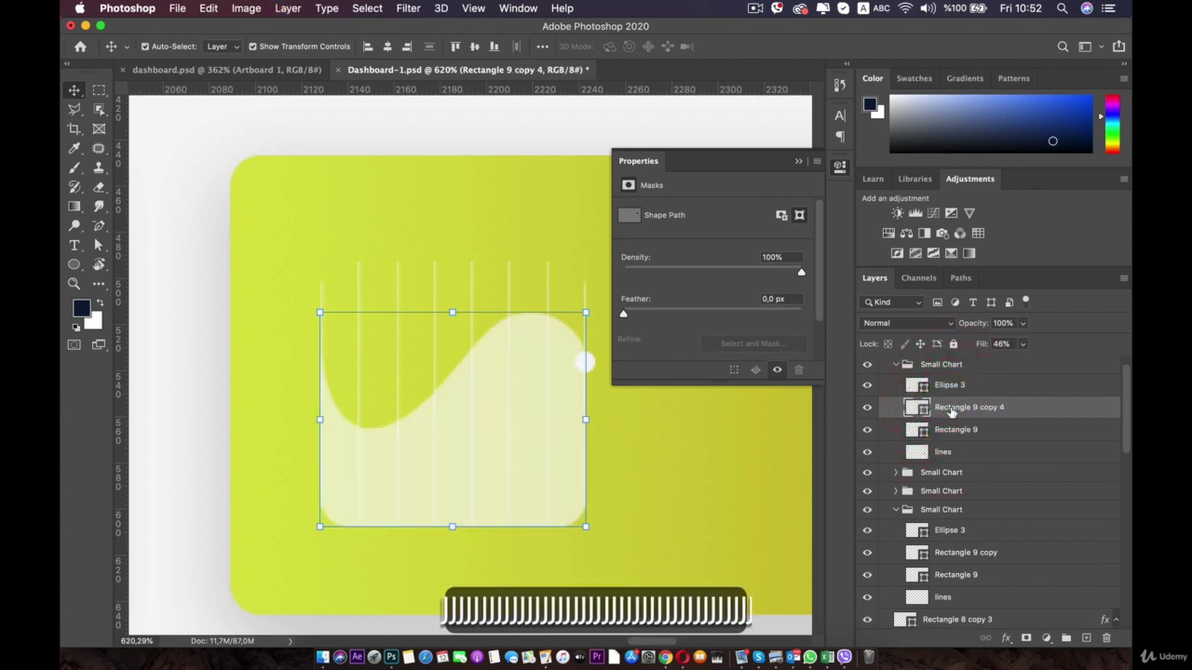
- Give the duplicated chart shape no fill and a white stroke 2.51 px wide
left_click(99, 246)
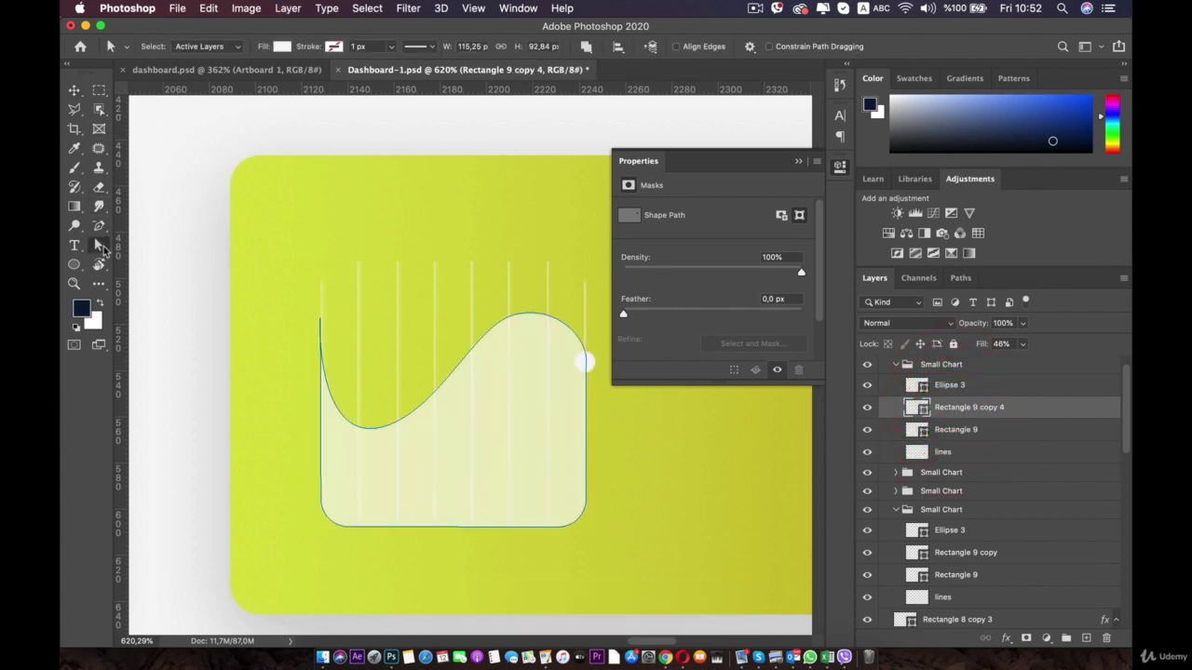
left_click(284, 46)
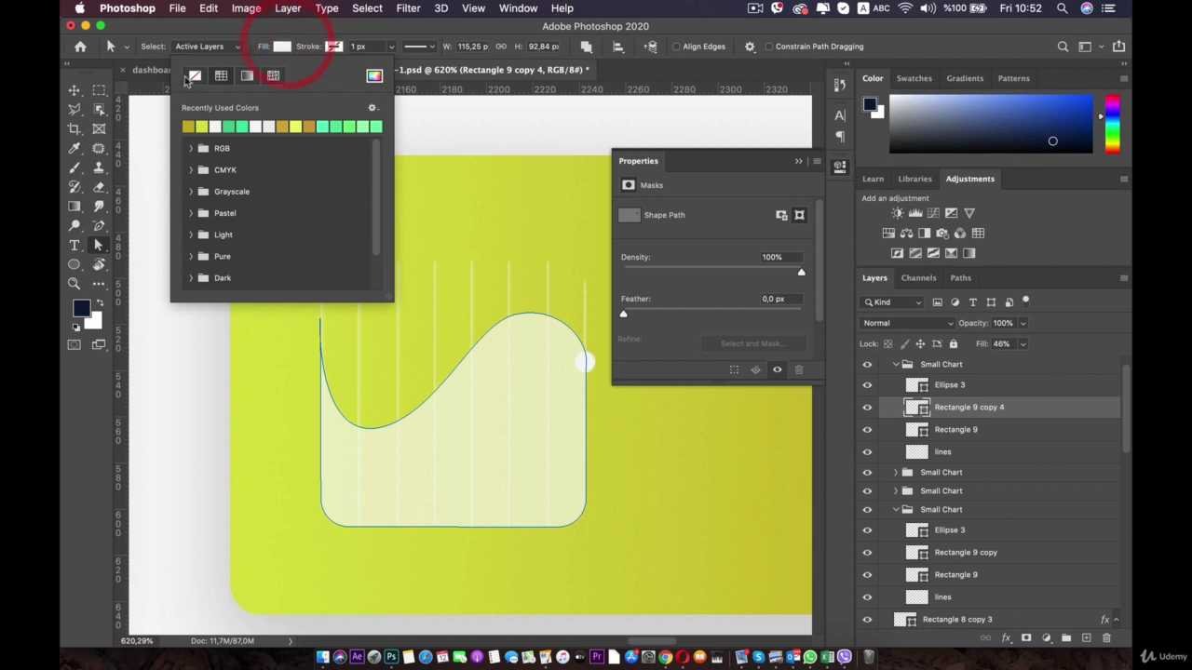
left_click(193, 76)
left_click(337, 47)
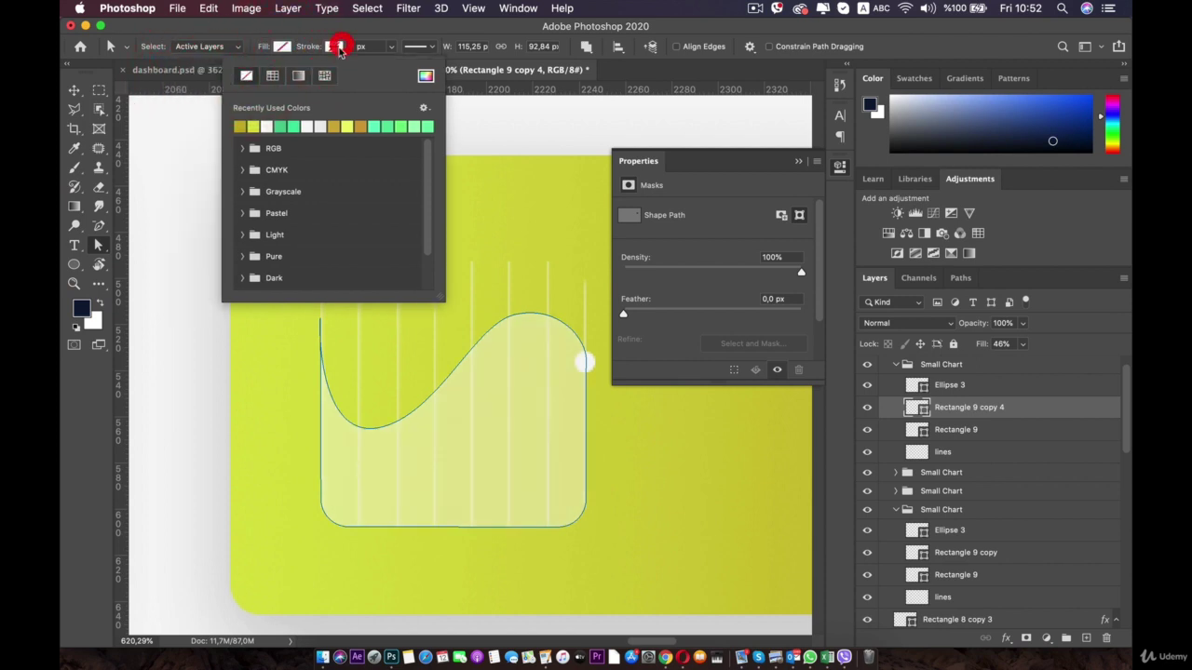
left_click(263, 125)
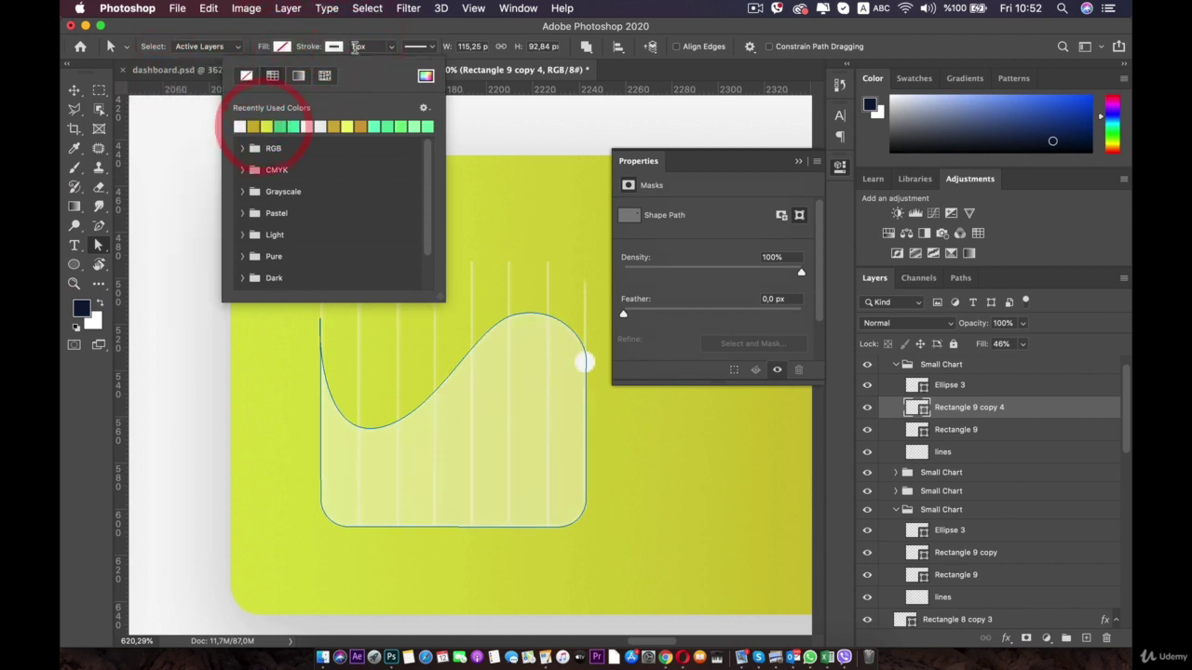
left_click(392, 47)
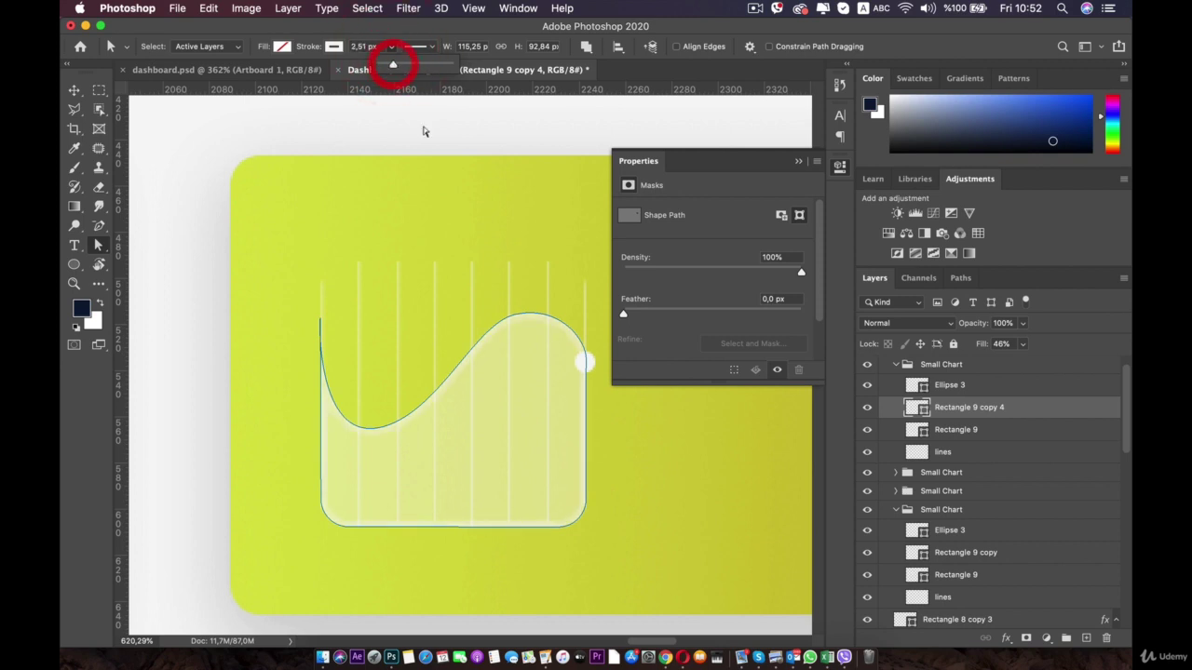
- Delete the lower corner anchors of the duplicated chart outline (Rectangle 9 copy 4), keeping only the open wavy curve along the fill's upper edge
left_click(587, 513)
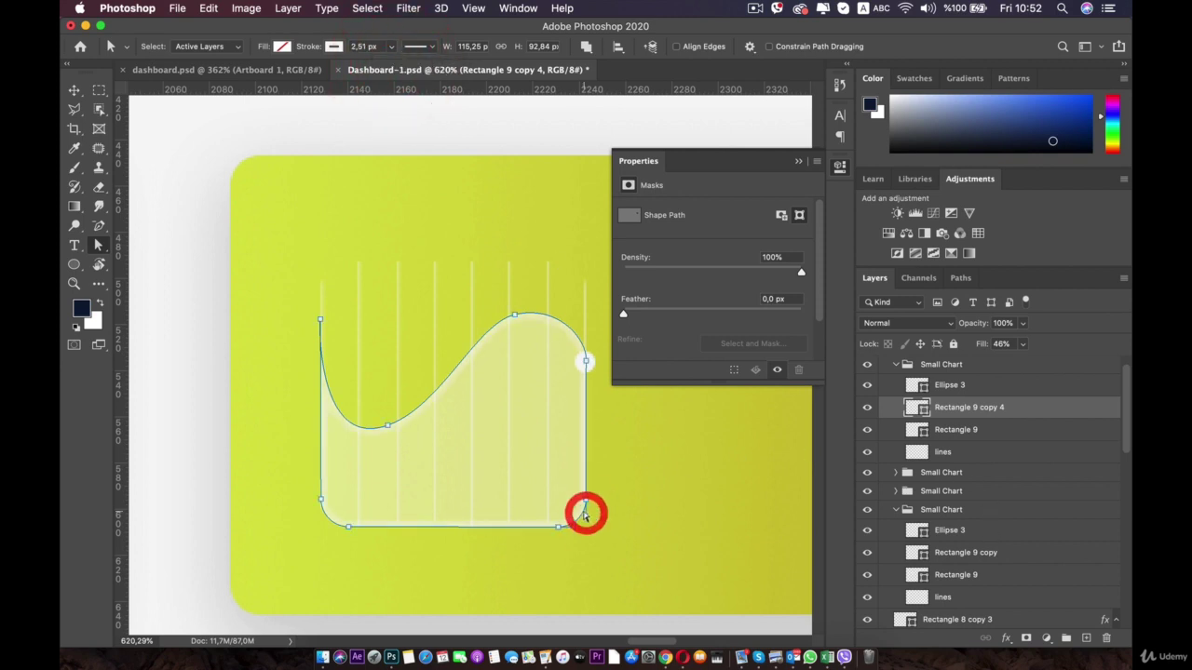
left_click(586, 501)
key("BackSpace")
key("BackSpace")
key("BackSpace")
key("BackSpace")
key("BackSpace")
key("BackSpace")
key("BackSpace")
key("BackSpace")
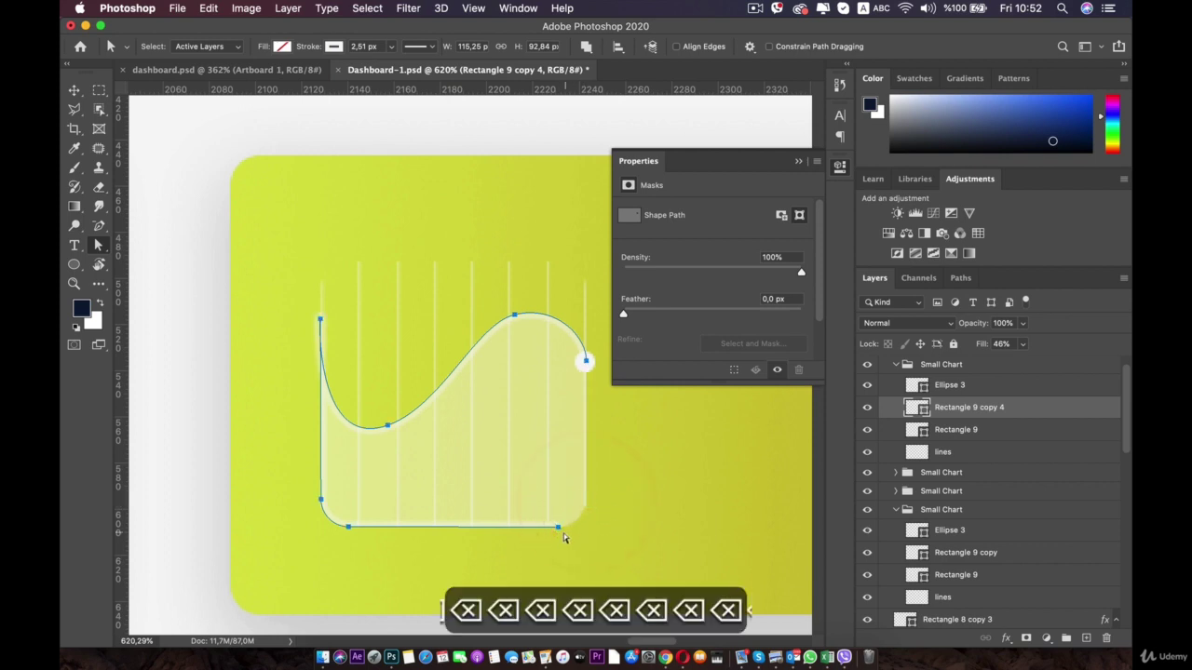
left_click(559, 528)
key("BackSpace")
left_click(345, 527)
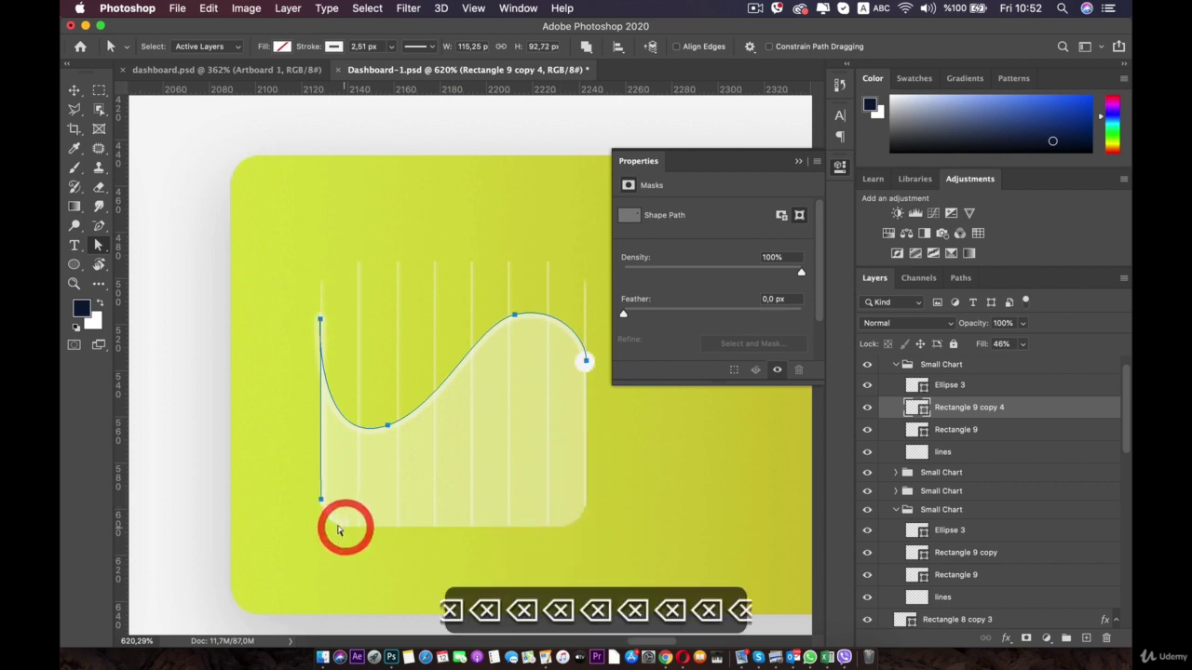
key("BackSpace")
left_click(321, 501)
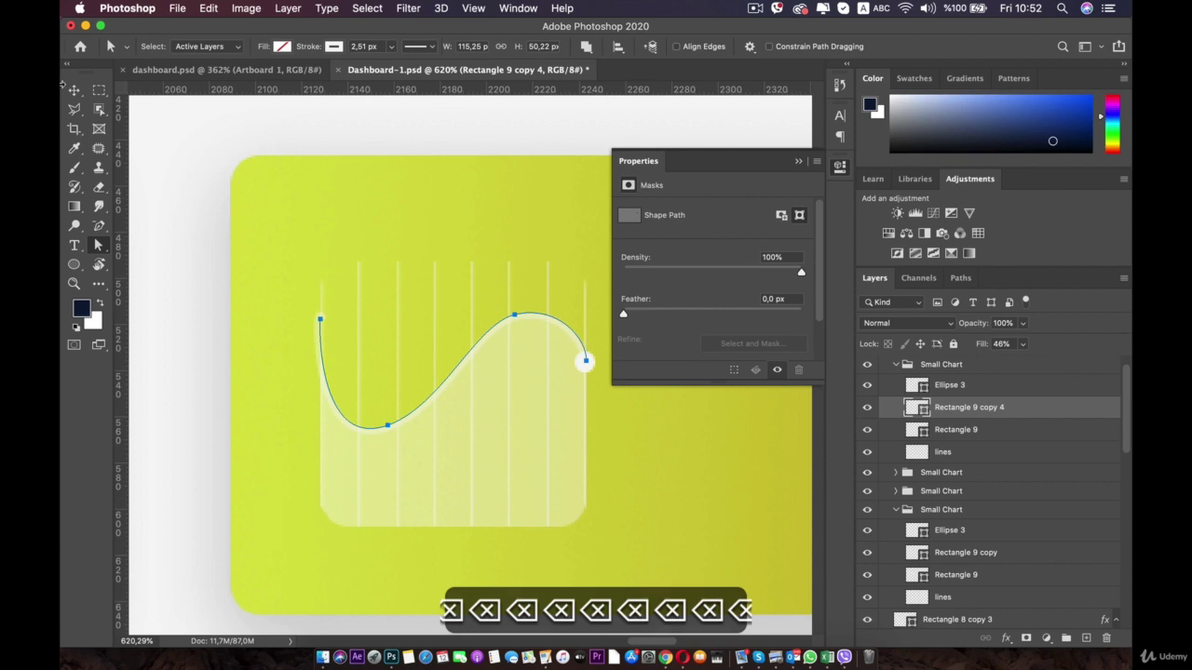
- Set the white curve stroke's caps to round in the stroke options
left_click(421, 46)
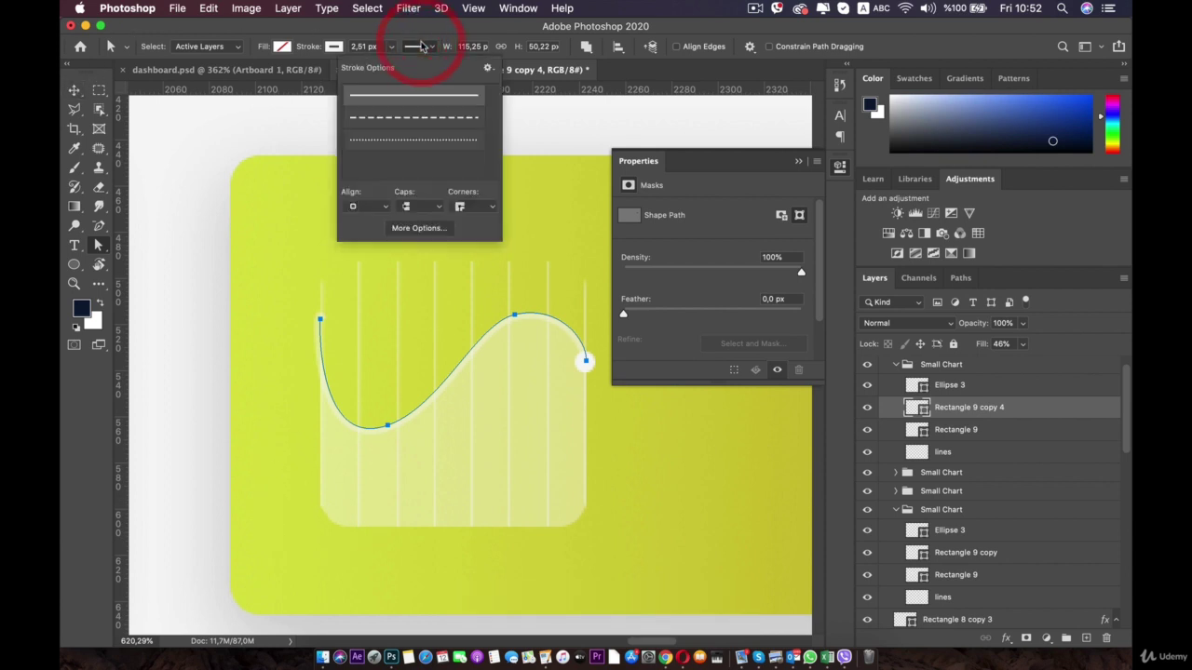
left_click(409, 222)
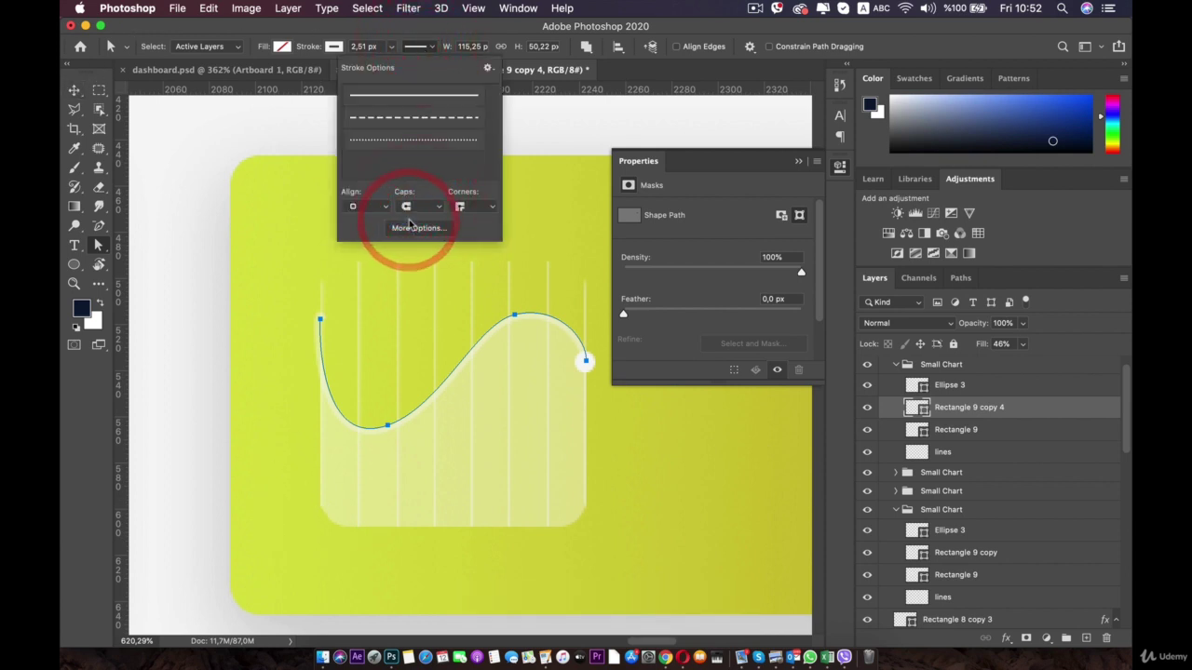
left_click(303, 121)
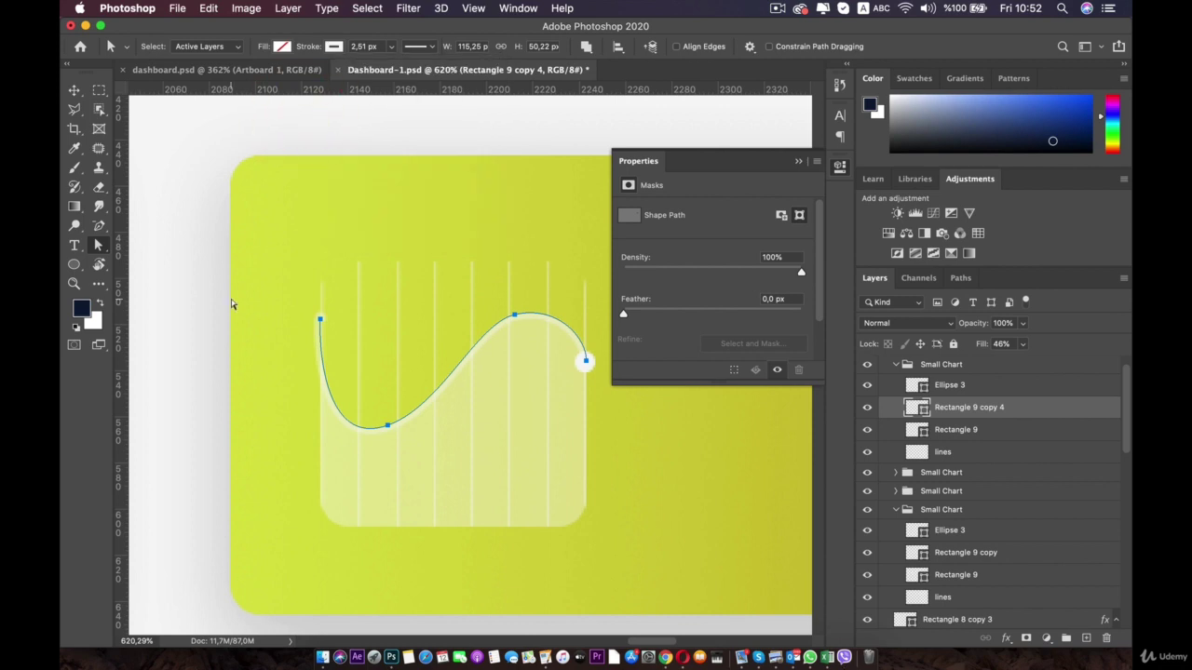
key("super+plus")
left_click_drag(214, 274, 313, 284)
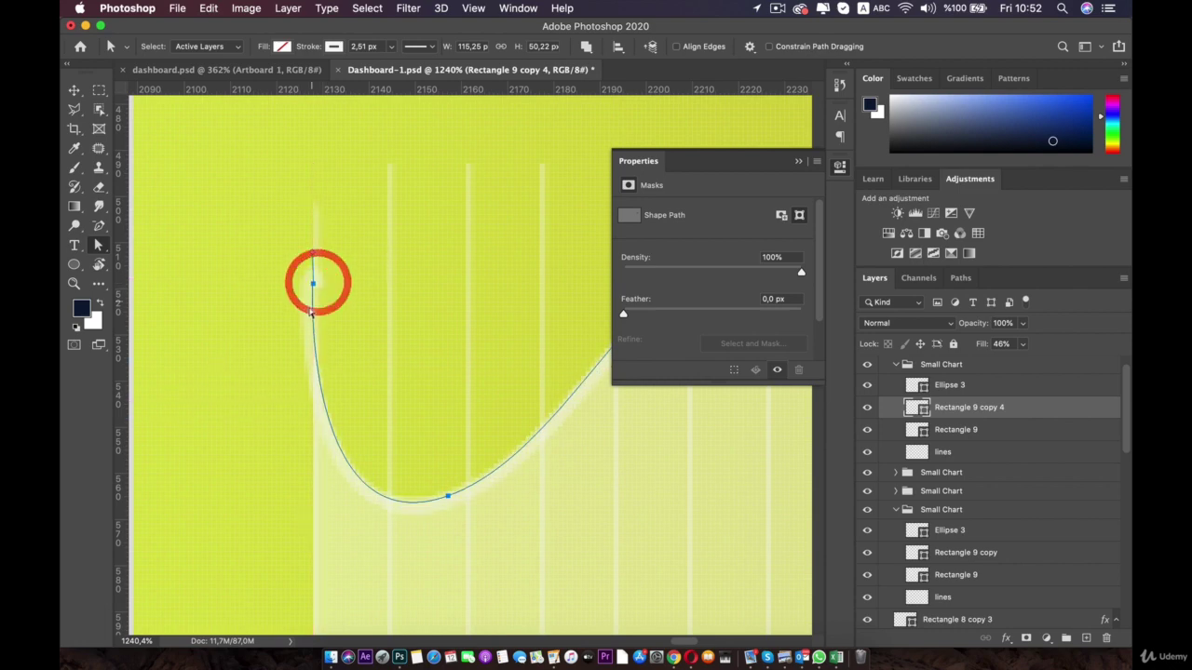
key("super+z")
key("super+z")
key("super+z")
key("super+z")
key("super+z")
key("super+z")
key("super+z")
key("super+z")
key("super+z")
key("super+z")
key("super+z")
key("super+z")
key("super+z")
key("super+z")
key("super+z")
key("super+z")
key("super+z")
- Nudge the leftmost anchor of the white curve slightly inward to line up with the fill's left edge, and deselect the path
left_click(256, 307, "alt")
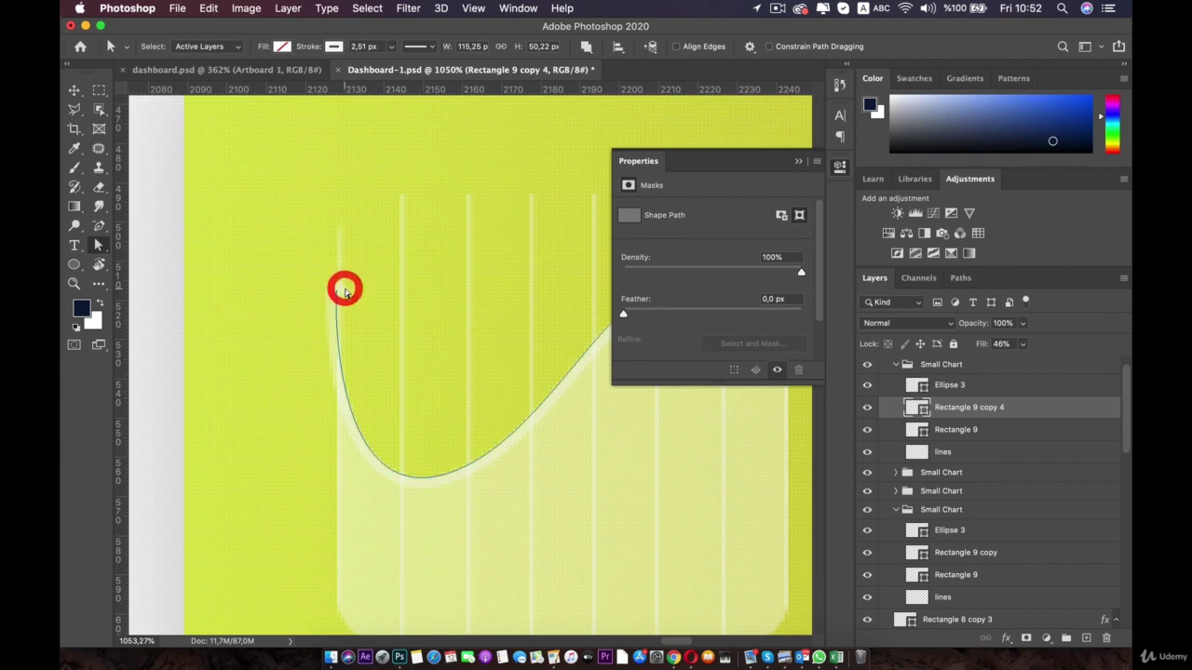
left_click(342, 290)
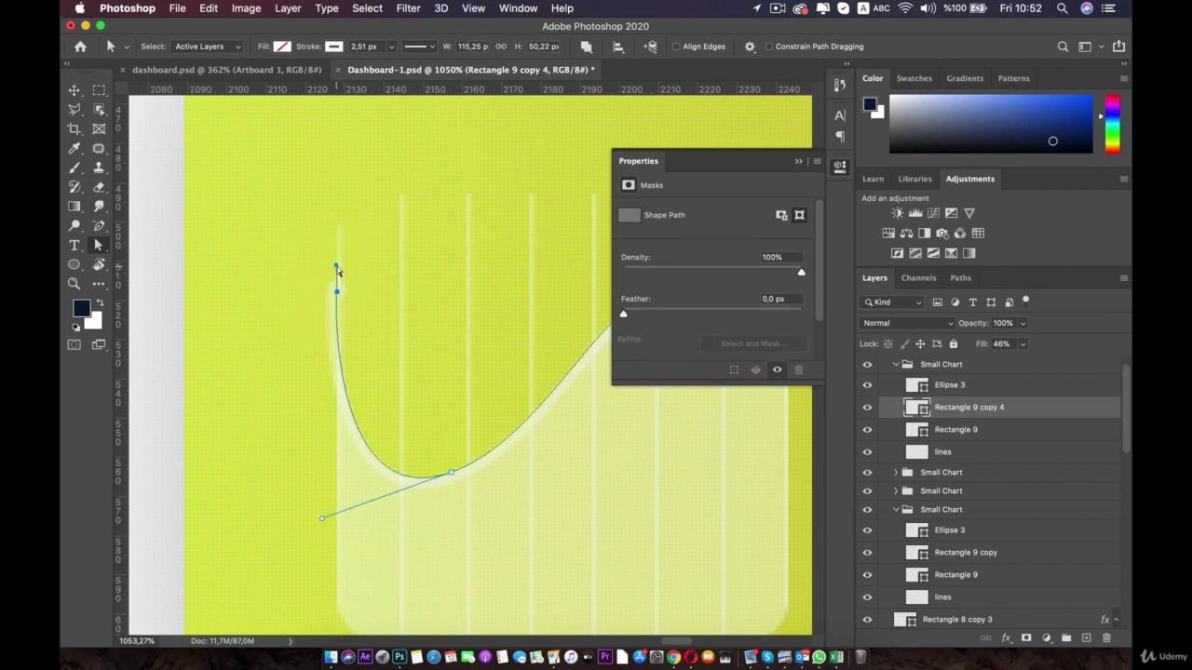
left_click_drag(337, 268, 346, 294)
left_click(314, 297)
- Review the yellow card's finished small chart alongside the charts on the pink, purple and green cards
scroll(288, 349, "down", 1)
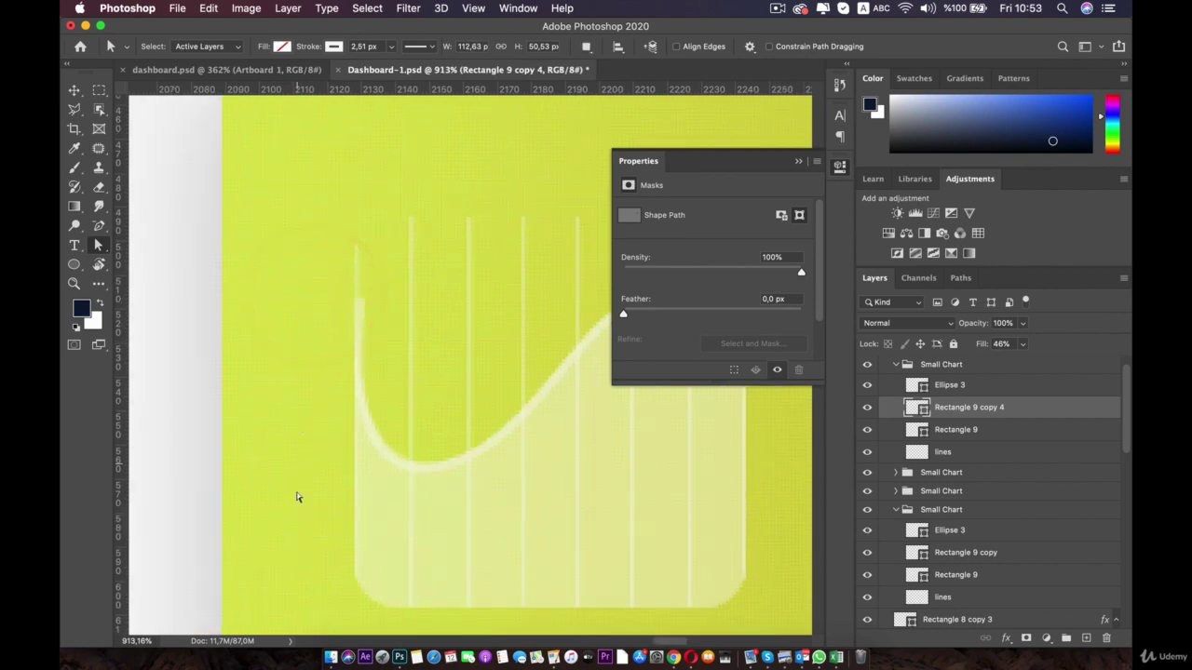
scroll(312, 438, "down", 5)
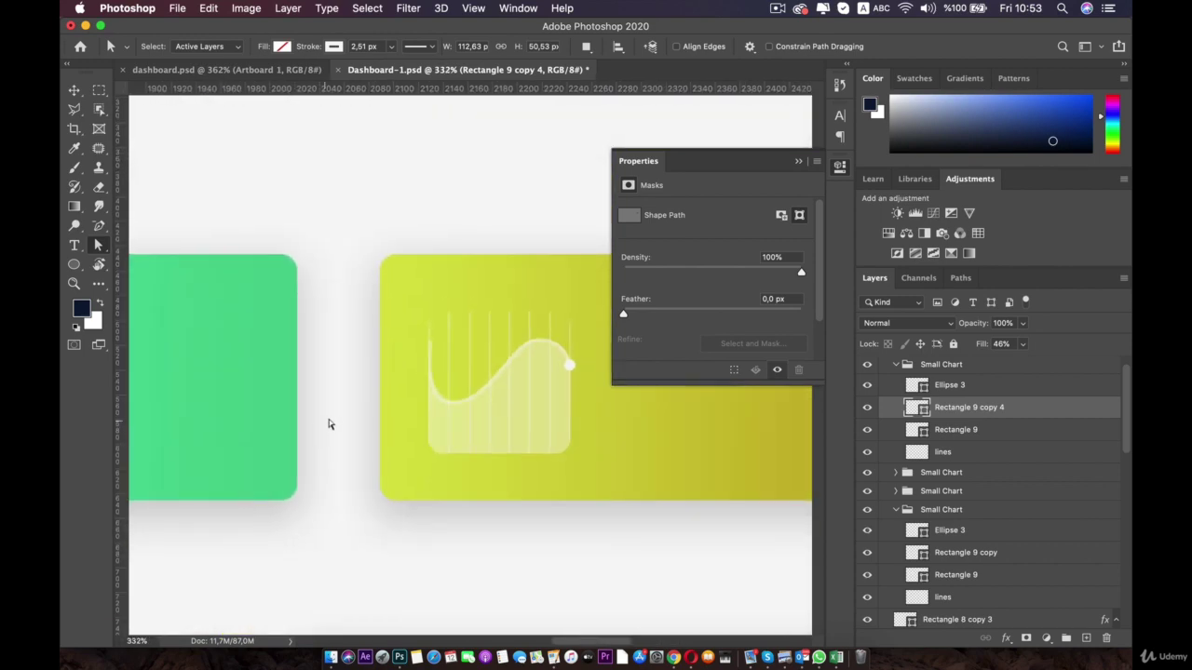
key("space")
left_click_drag(344, 404, 144, 394)
scroll(226, 439, "down", 2)
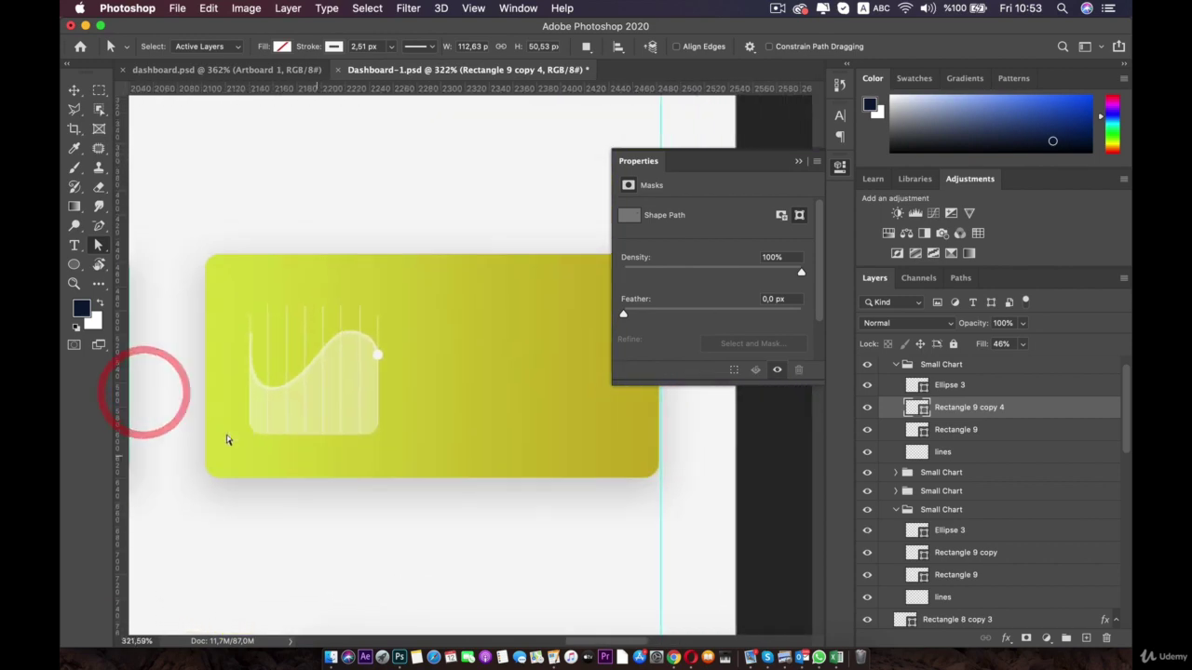
scroll(332, 532, "down", 3)
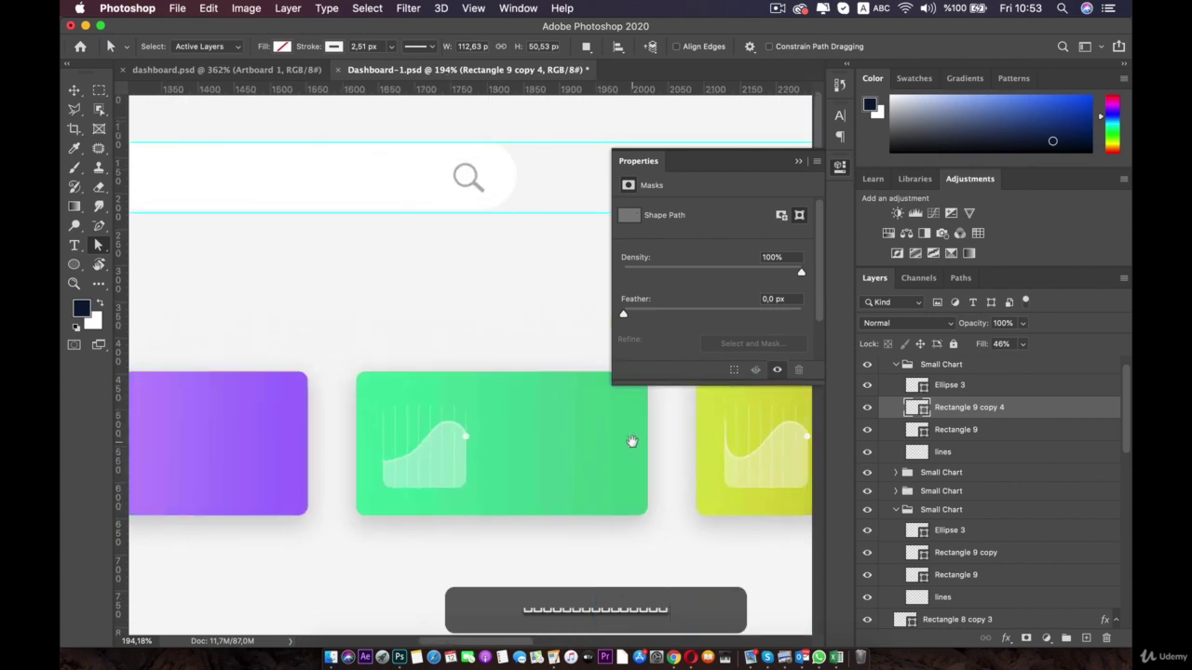
mouse_move(500, 481)
left_mouse_down()
mouse_move(571, 527)
mouse_move(559, 527)
left_mouse_up()
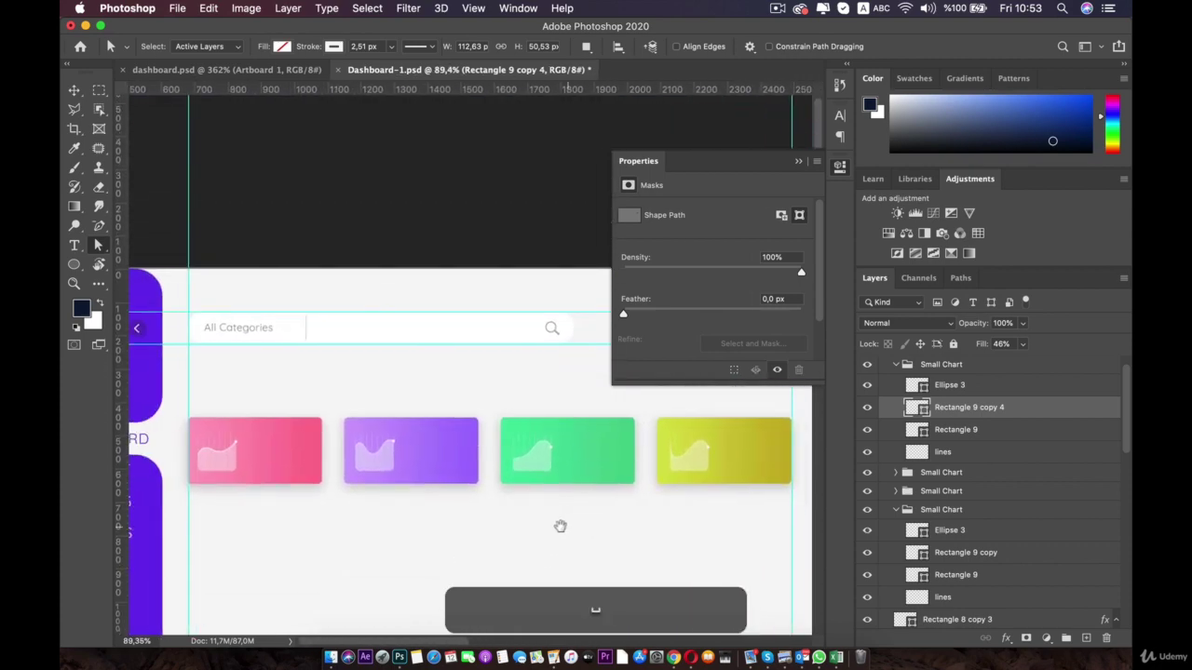
scroll(558, 526, "up", 3)
- Switch to the reference document dashboard.psd and examine the text layout beside the charts on the Customer and Visitors cards
left_click(251, 72)
scroll(491, 361, "left", 15)
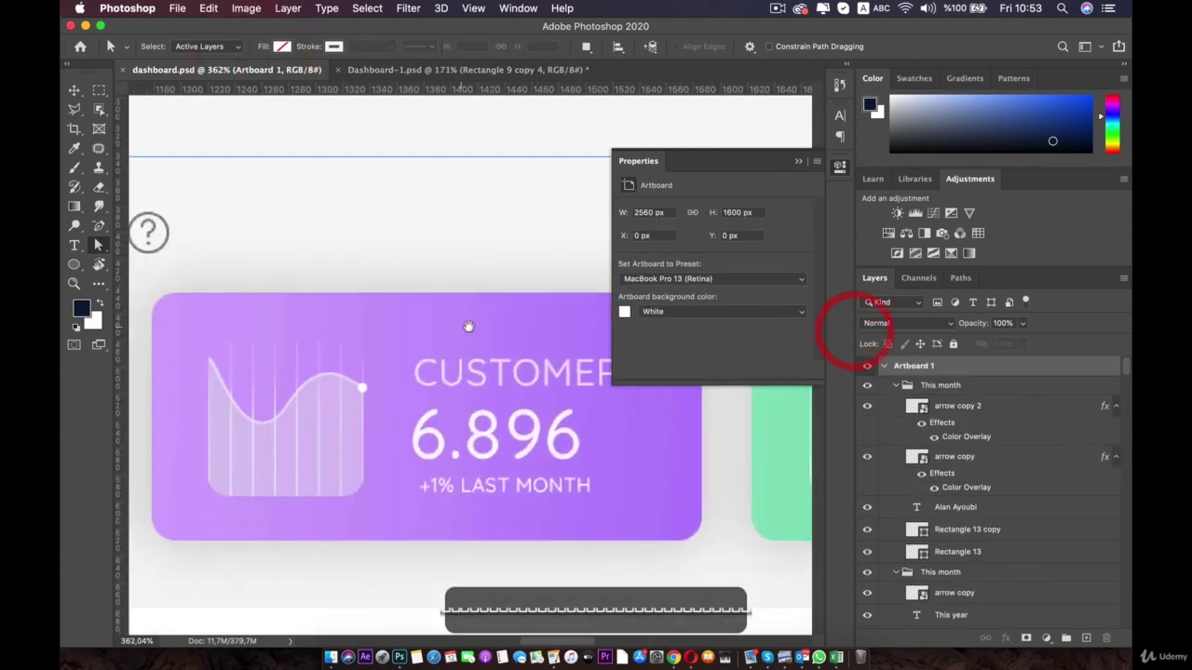
scroll(465, 345, "down", 3)
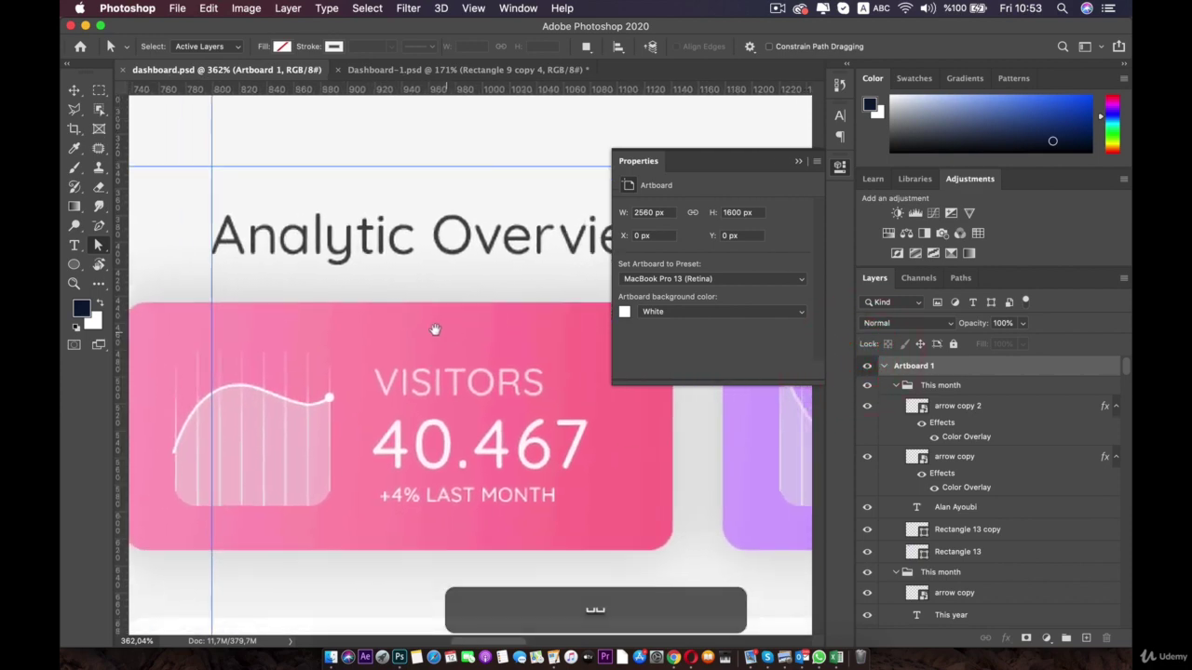
scroll(407, 349, "down", 3)
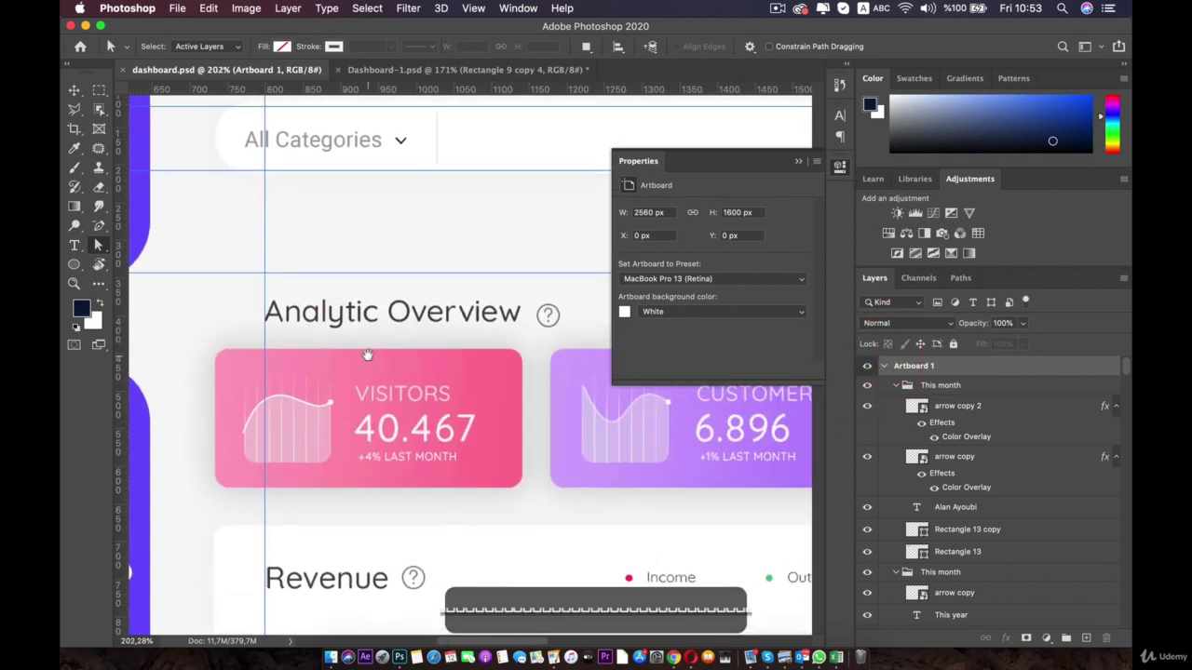